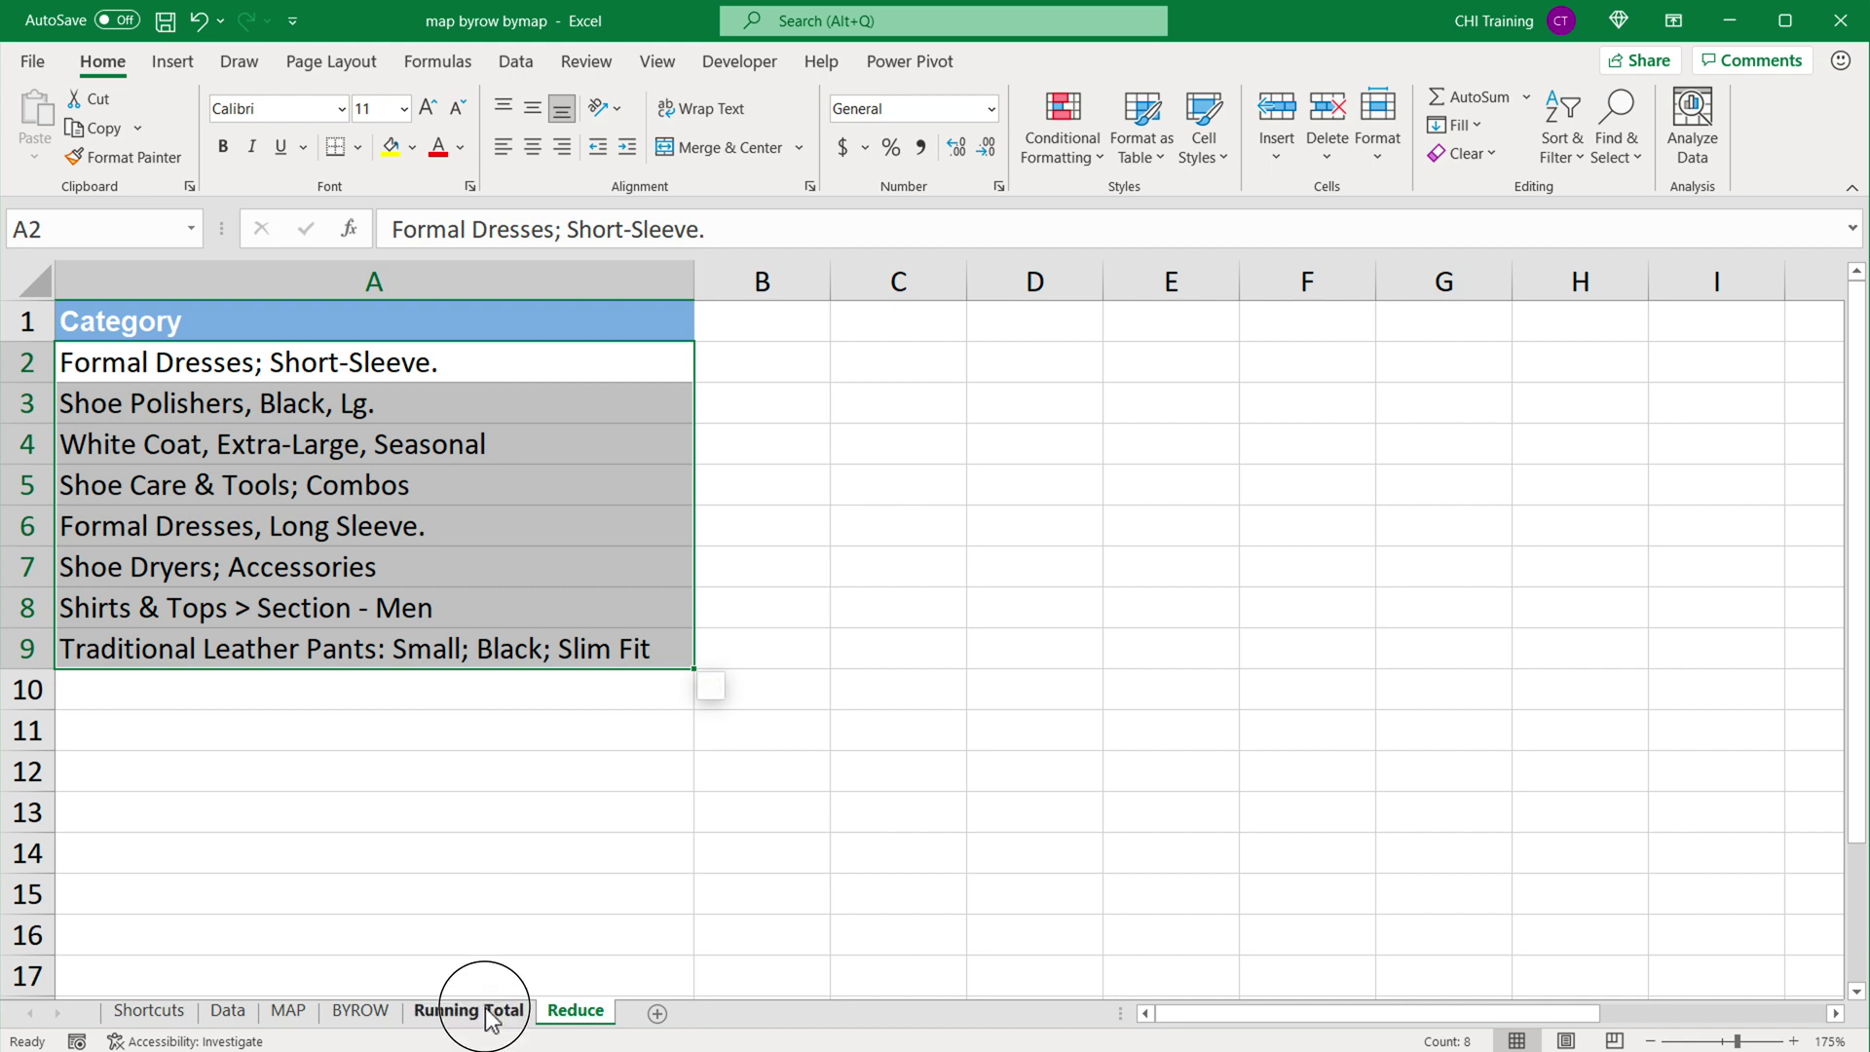
Insert a blank row above the Month and Sales headers on the Running Total sheet.
left_click(468, 1011)
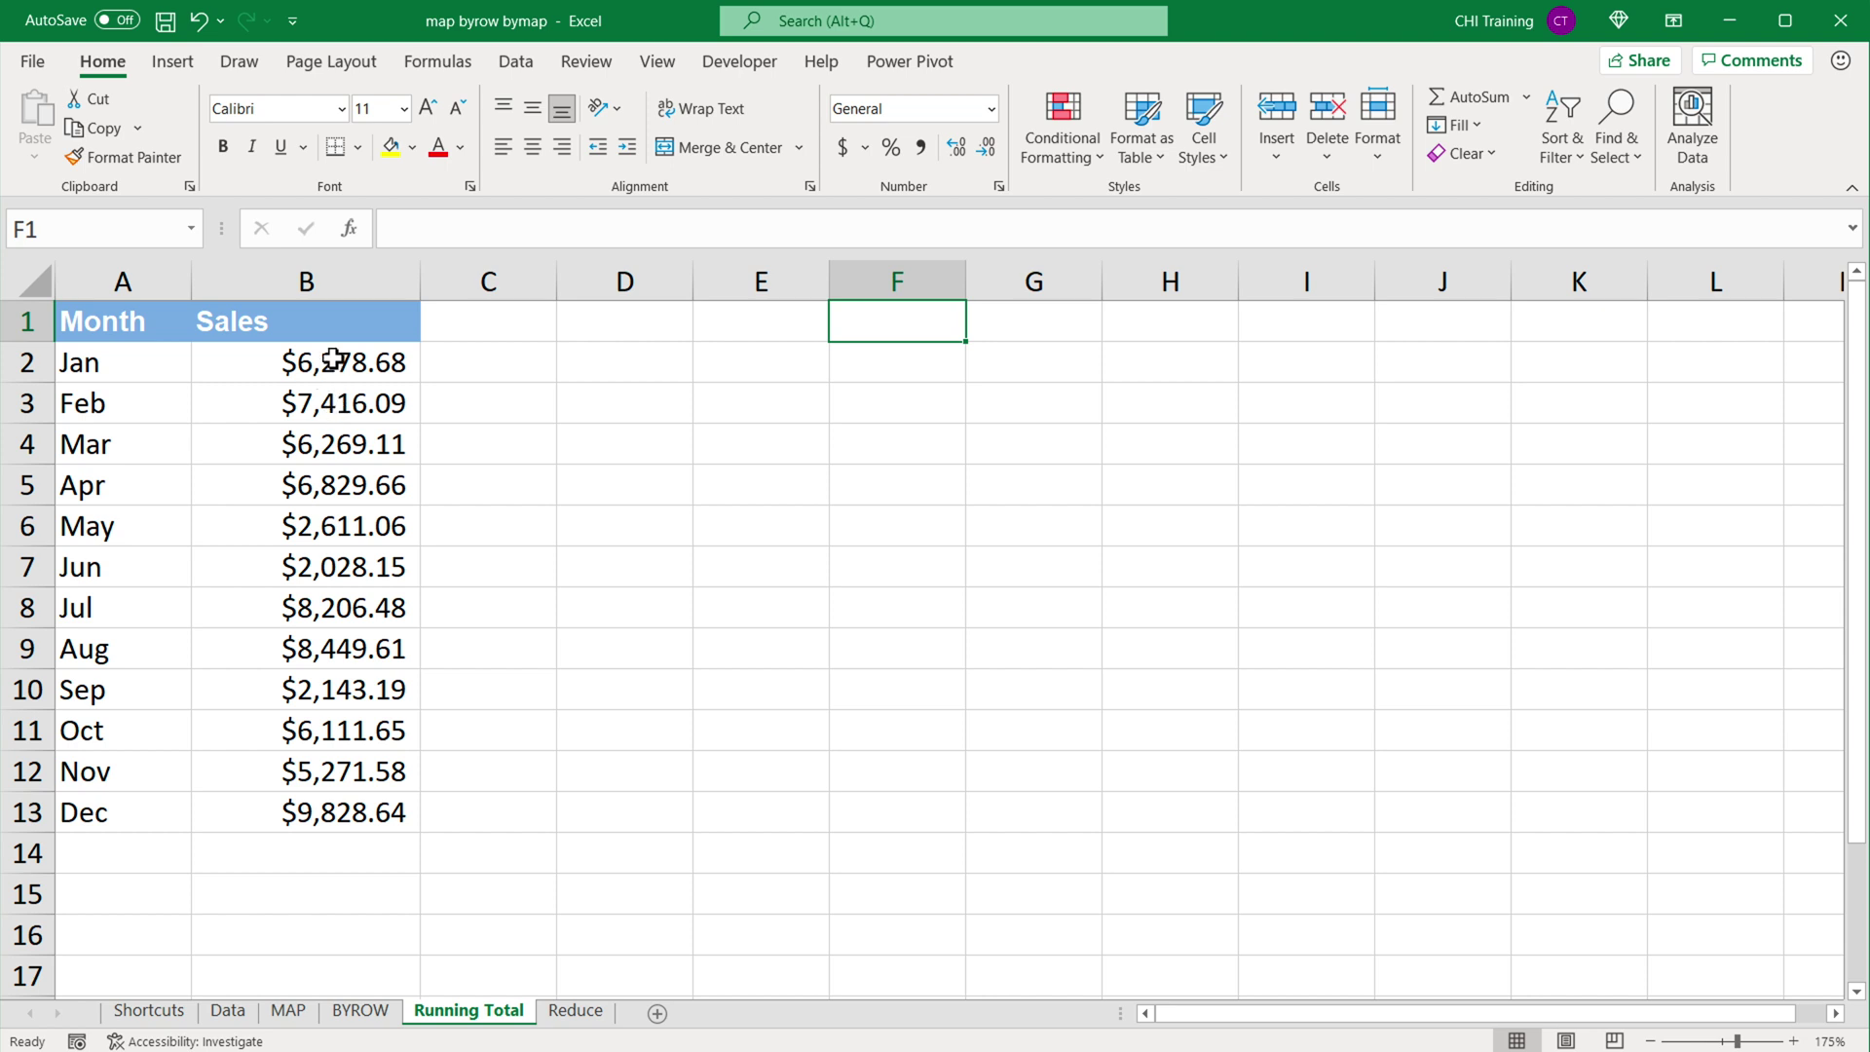
left_click_drag(337, 361, 367, 822)
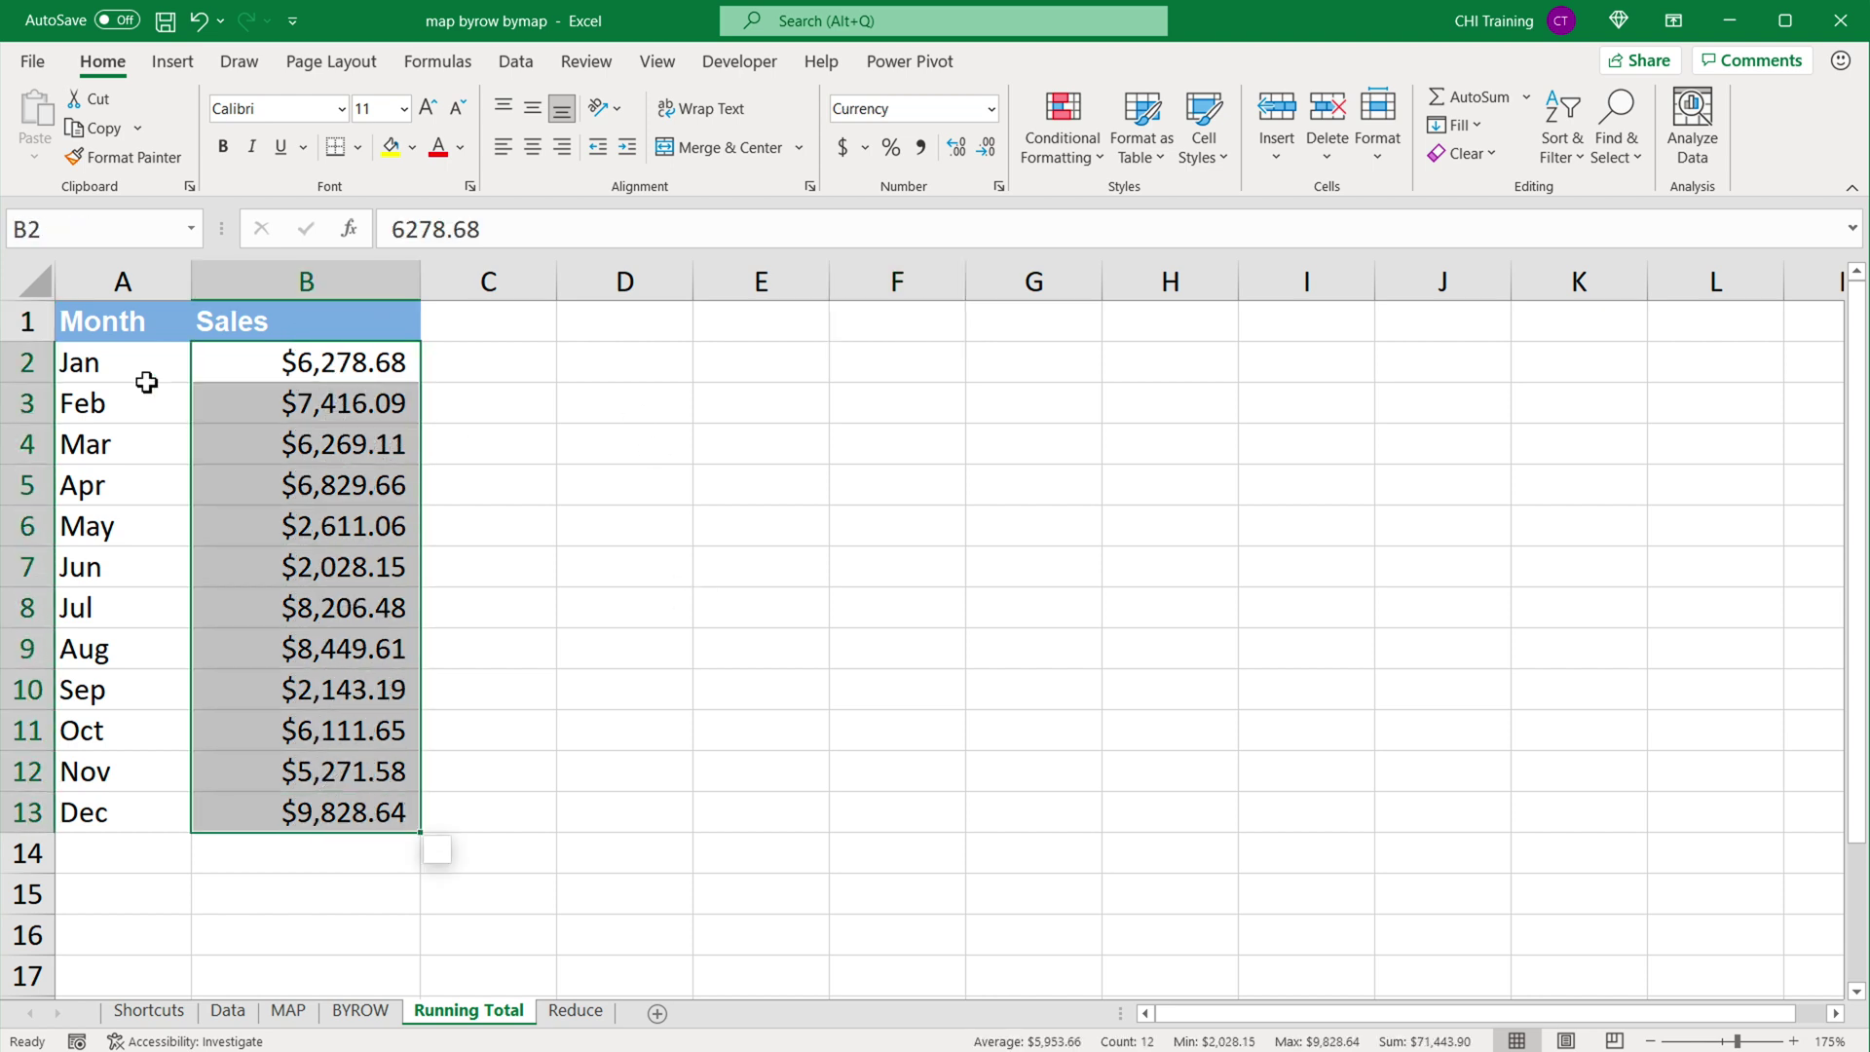
left_click(14, 331)
right_click(13, 335)
left_click(113, 532)
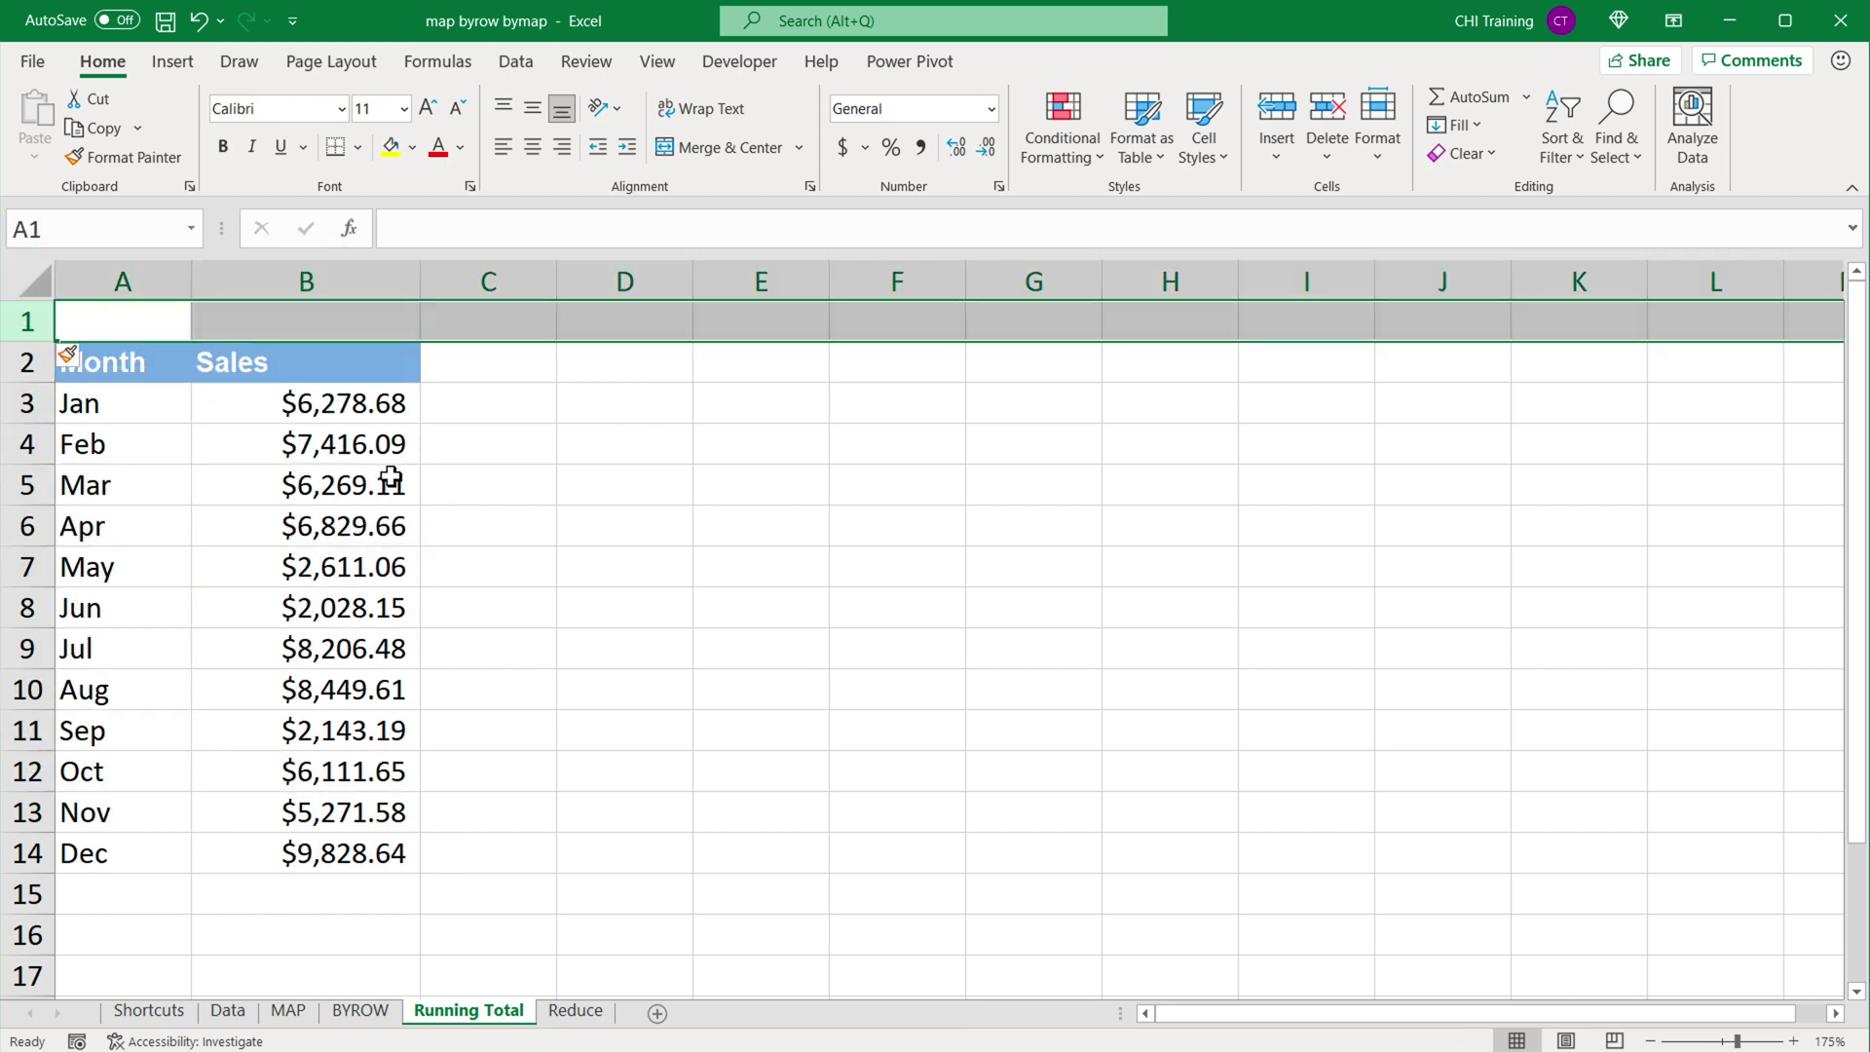
left_click(346, 489)
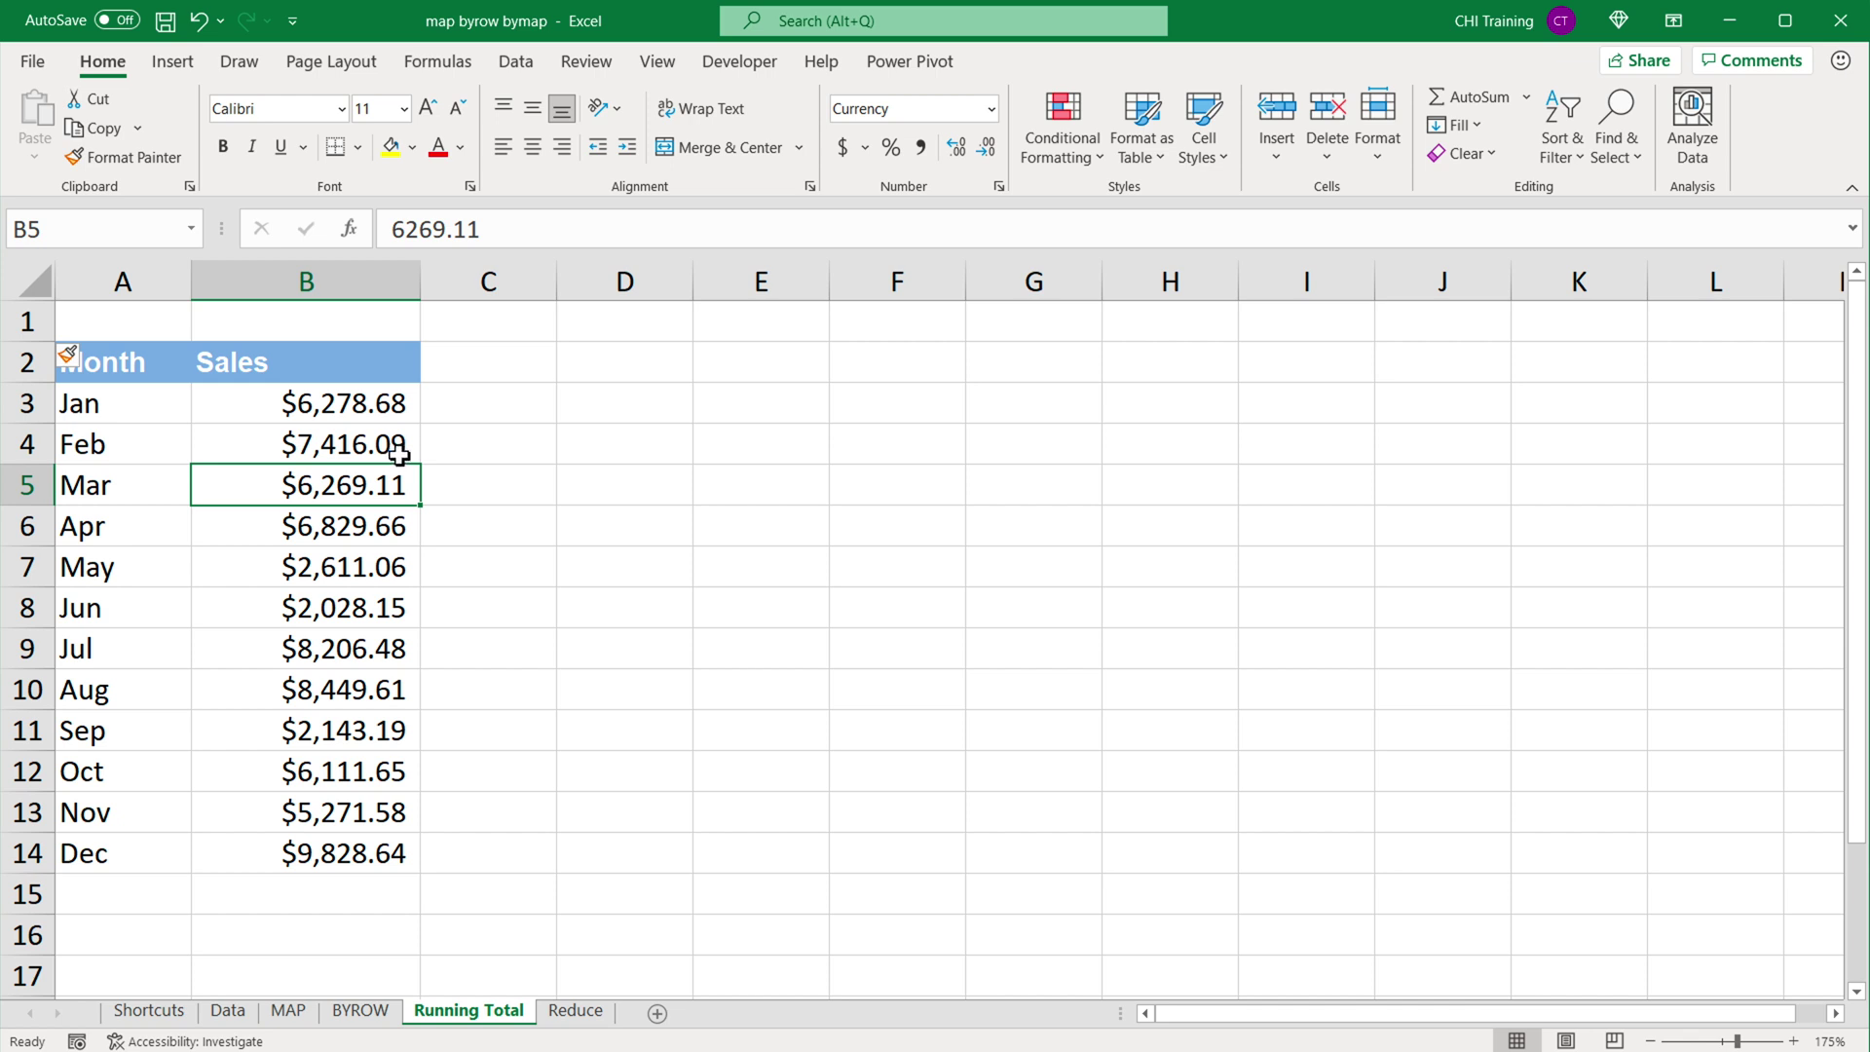
Enter the label "Initial Value" in cell D2 and widen column D to fit it.
left_click(648, 369)
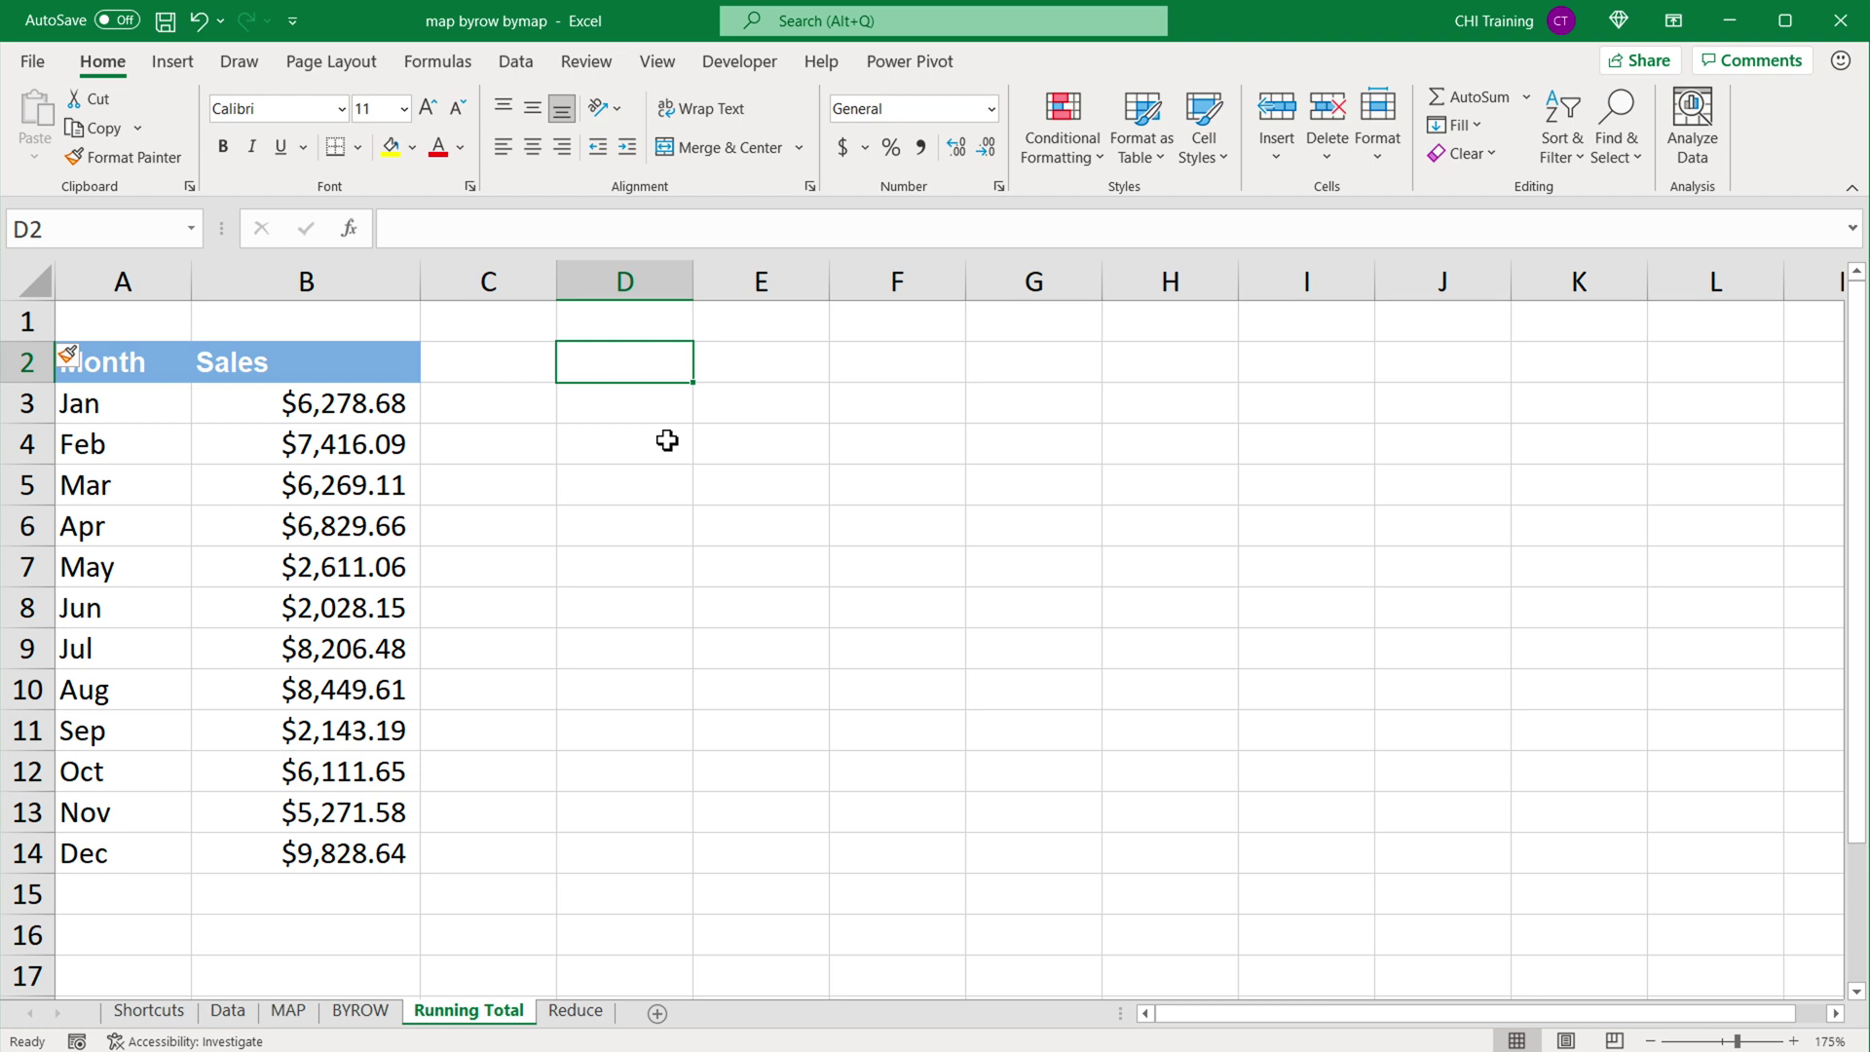
type("Initital Value")
key("Return")
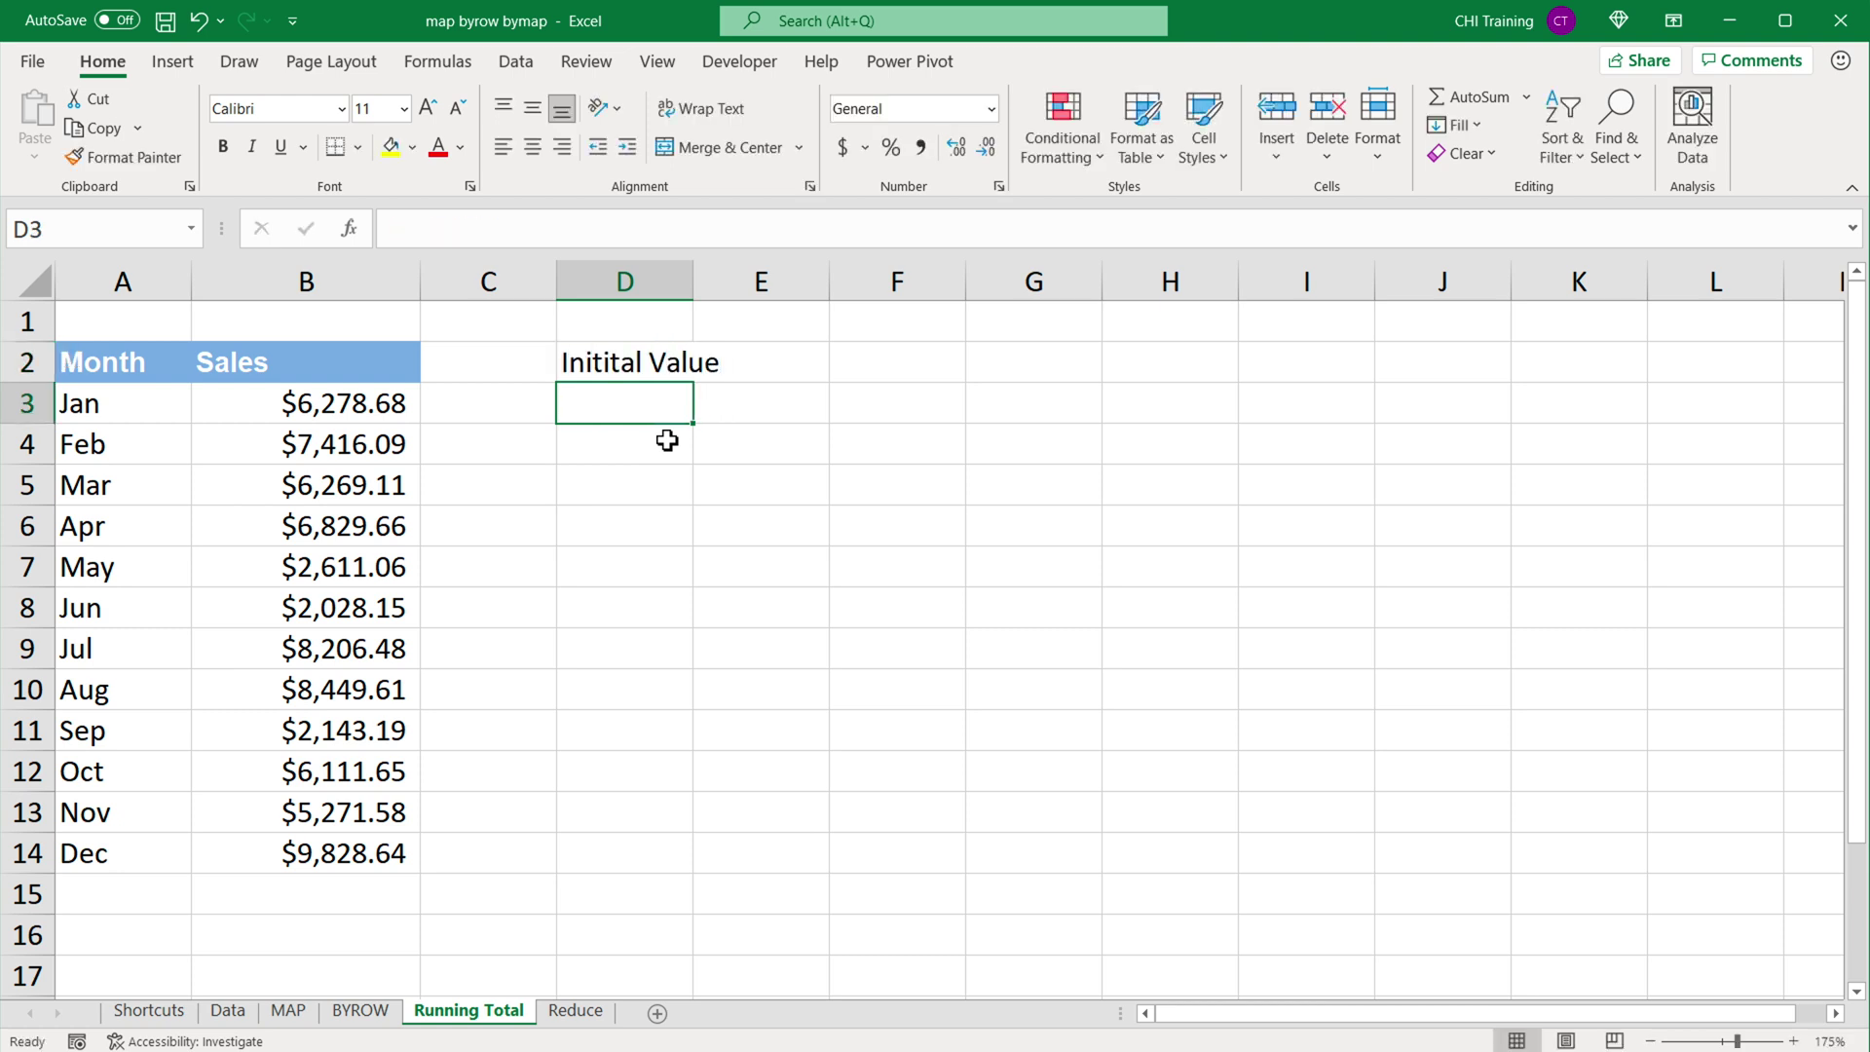
left_click_drag(693, 282, 766, 282)
double_click(640, 361)
key("BackSpace")
key("Return")
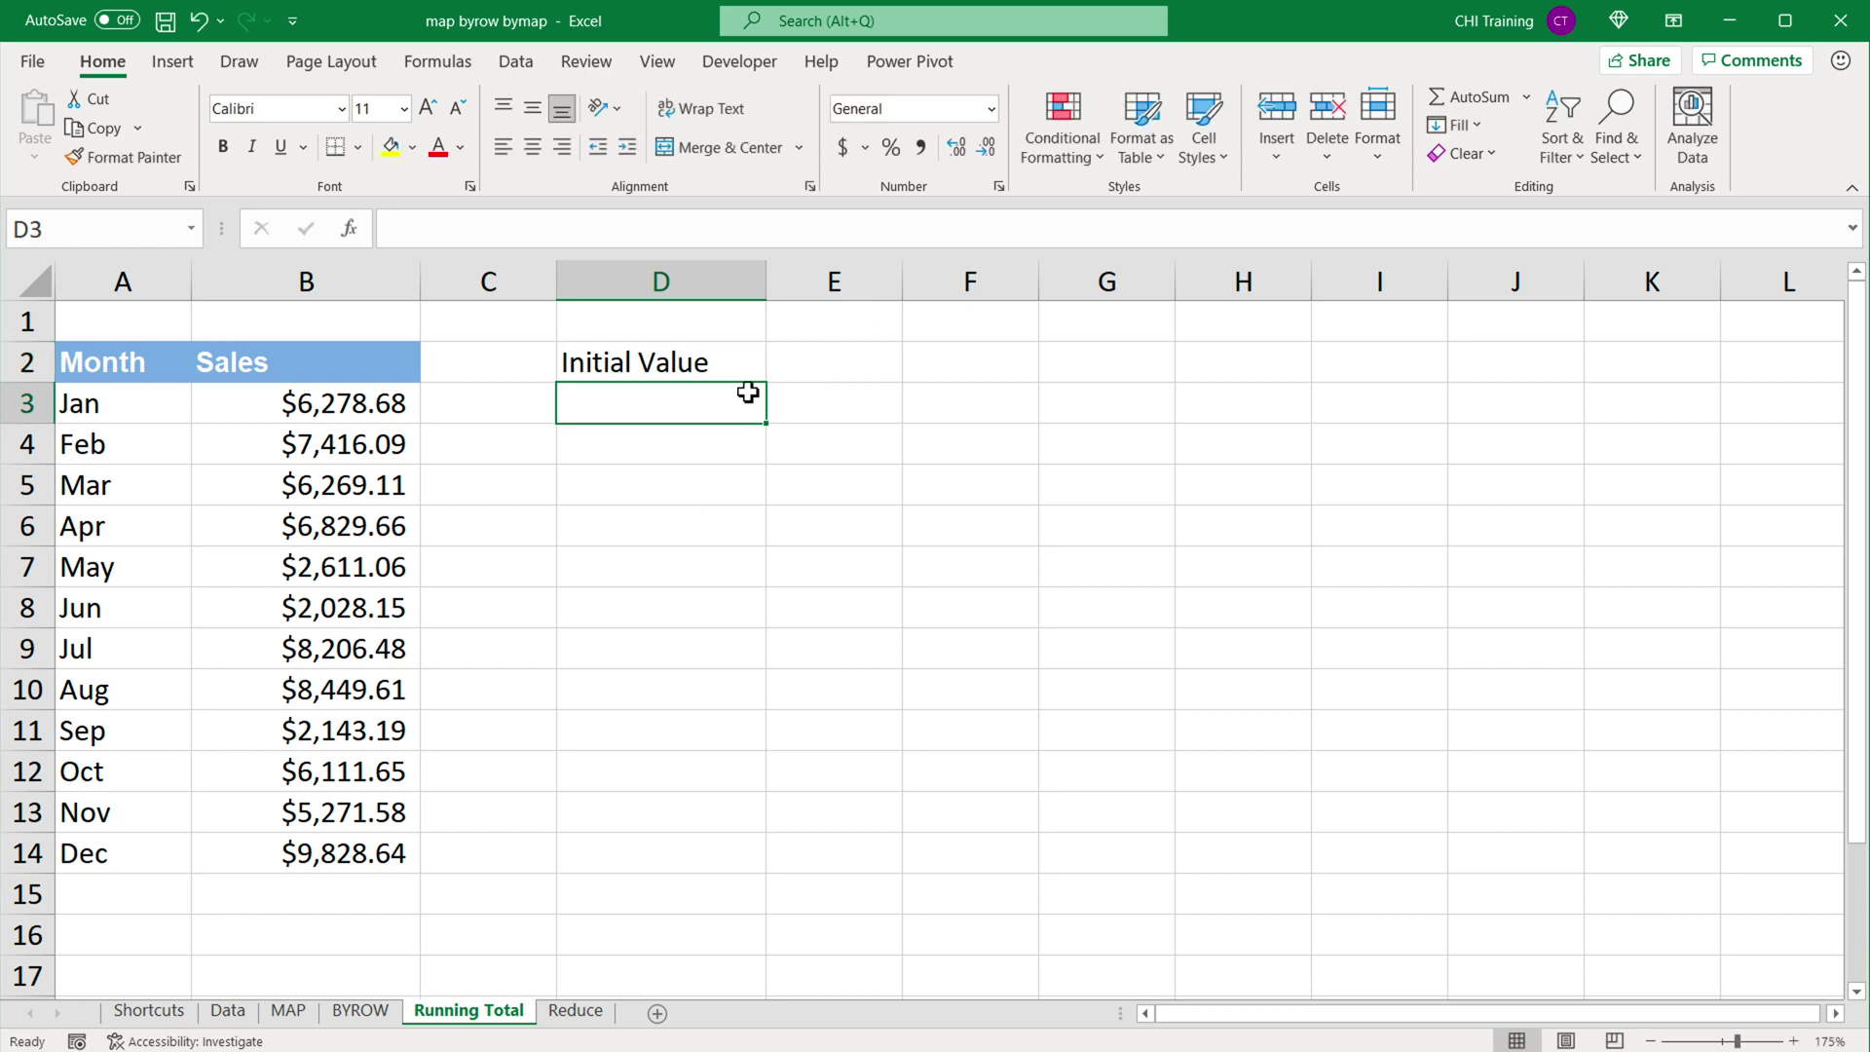
Enter 0 in cell E2 beside the Initial Value label.
left_click(846, 360)
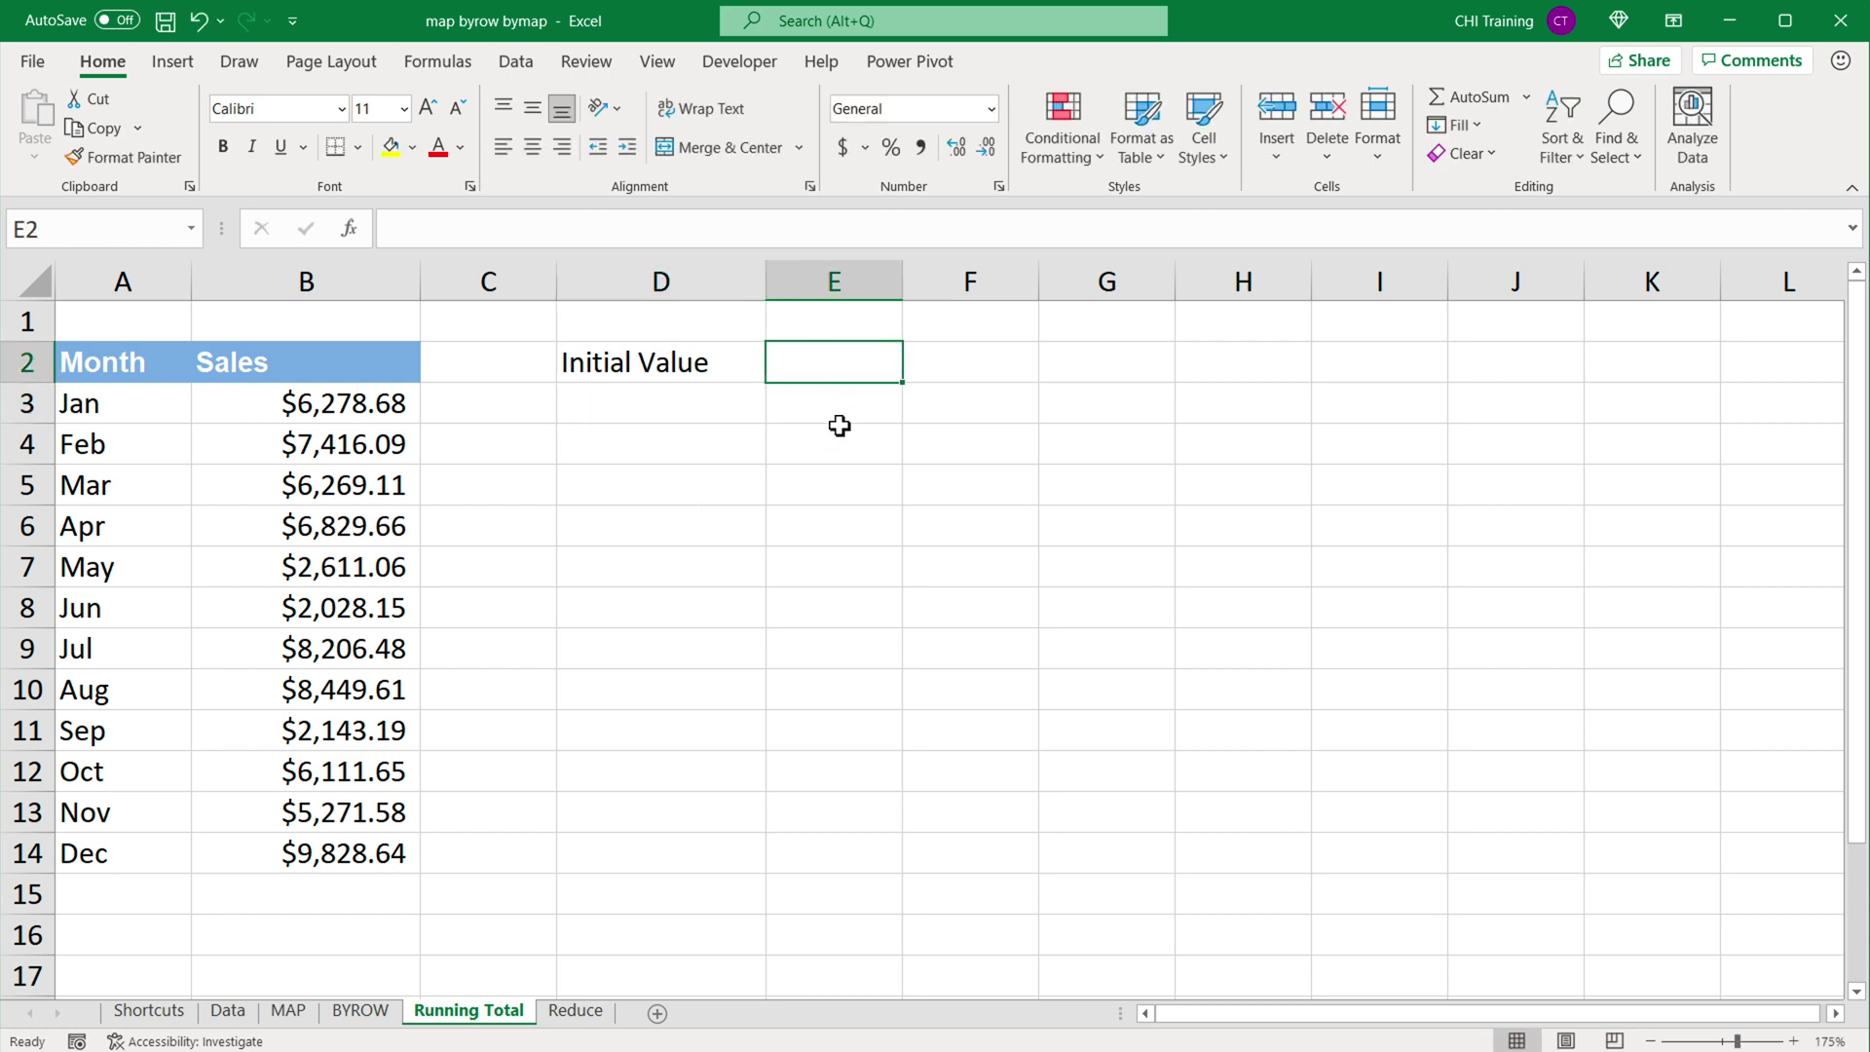
type("0")
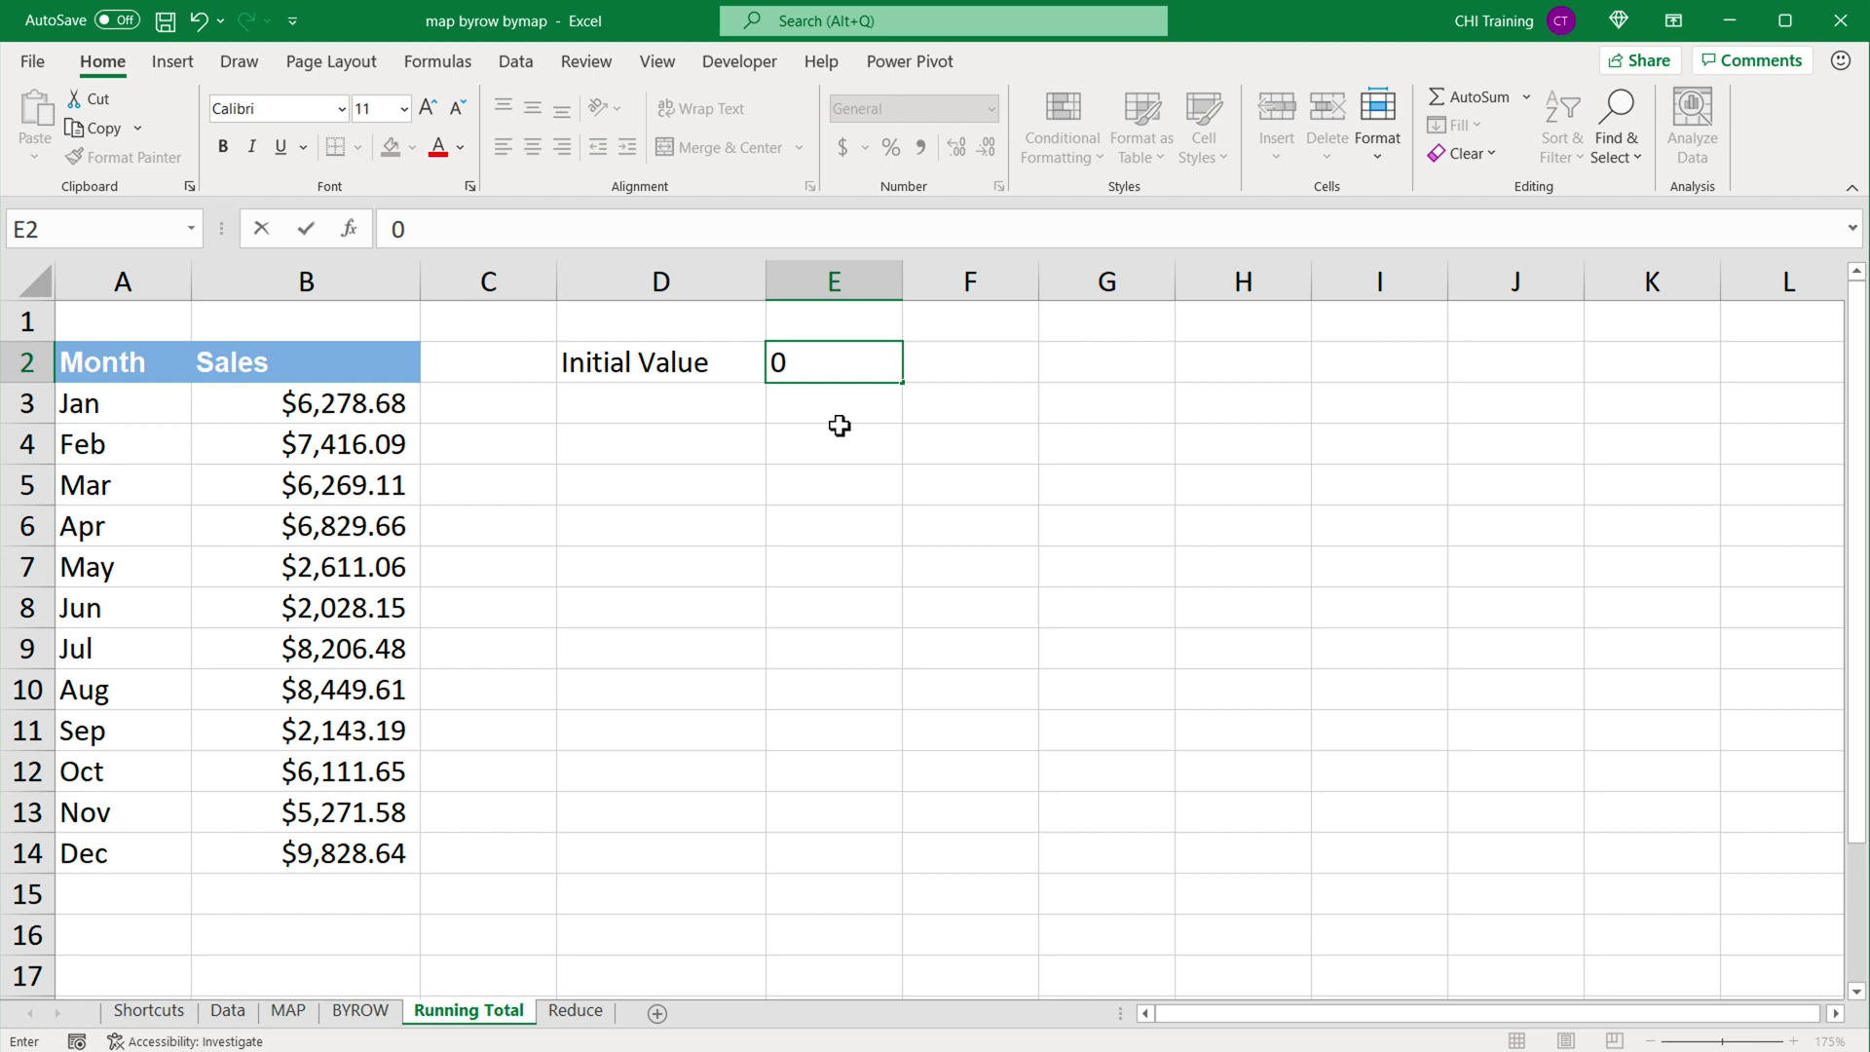
key("Return")
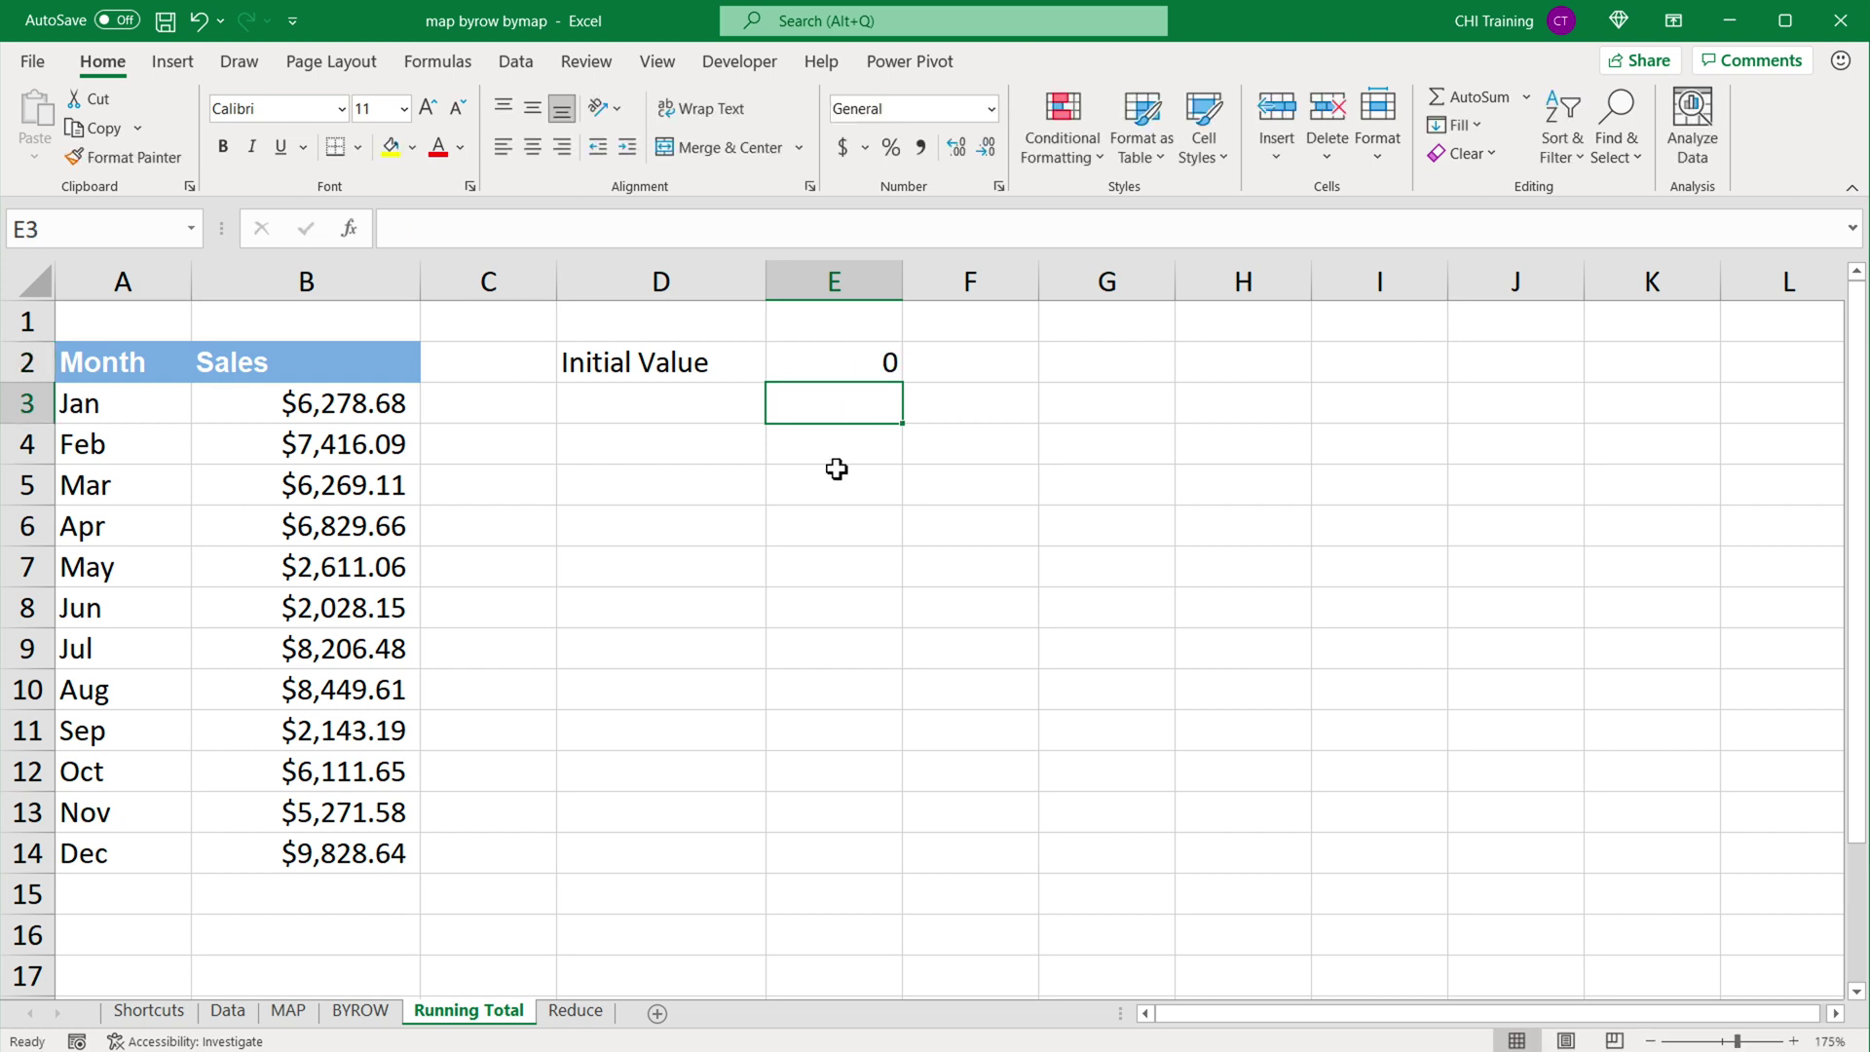
left_click(863, 367)
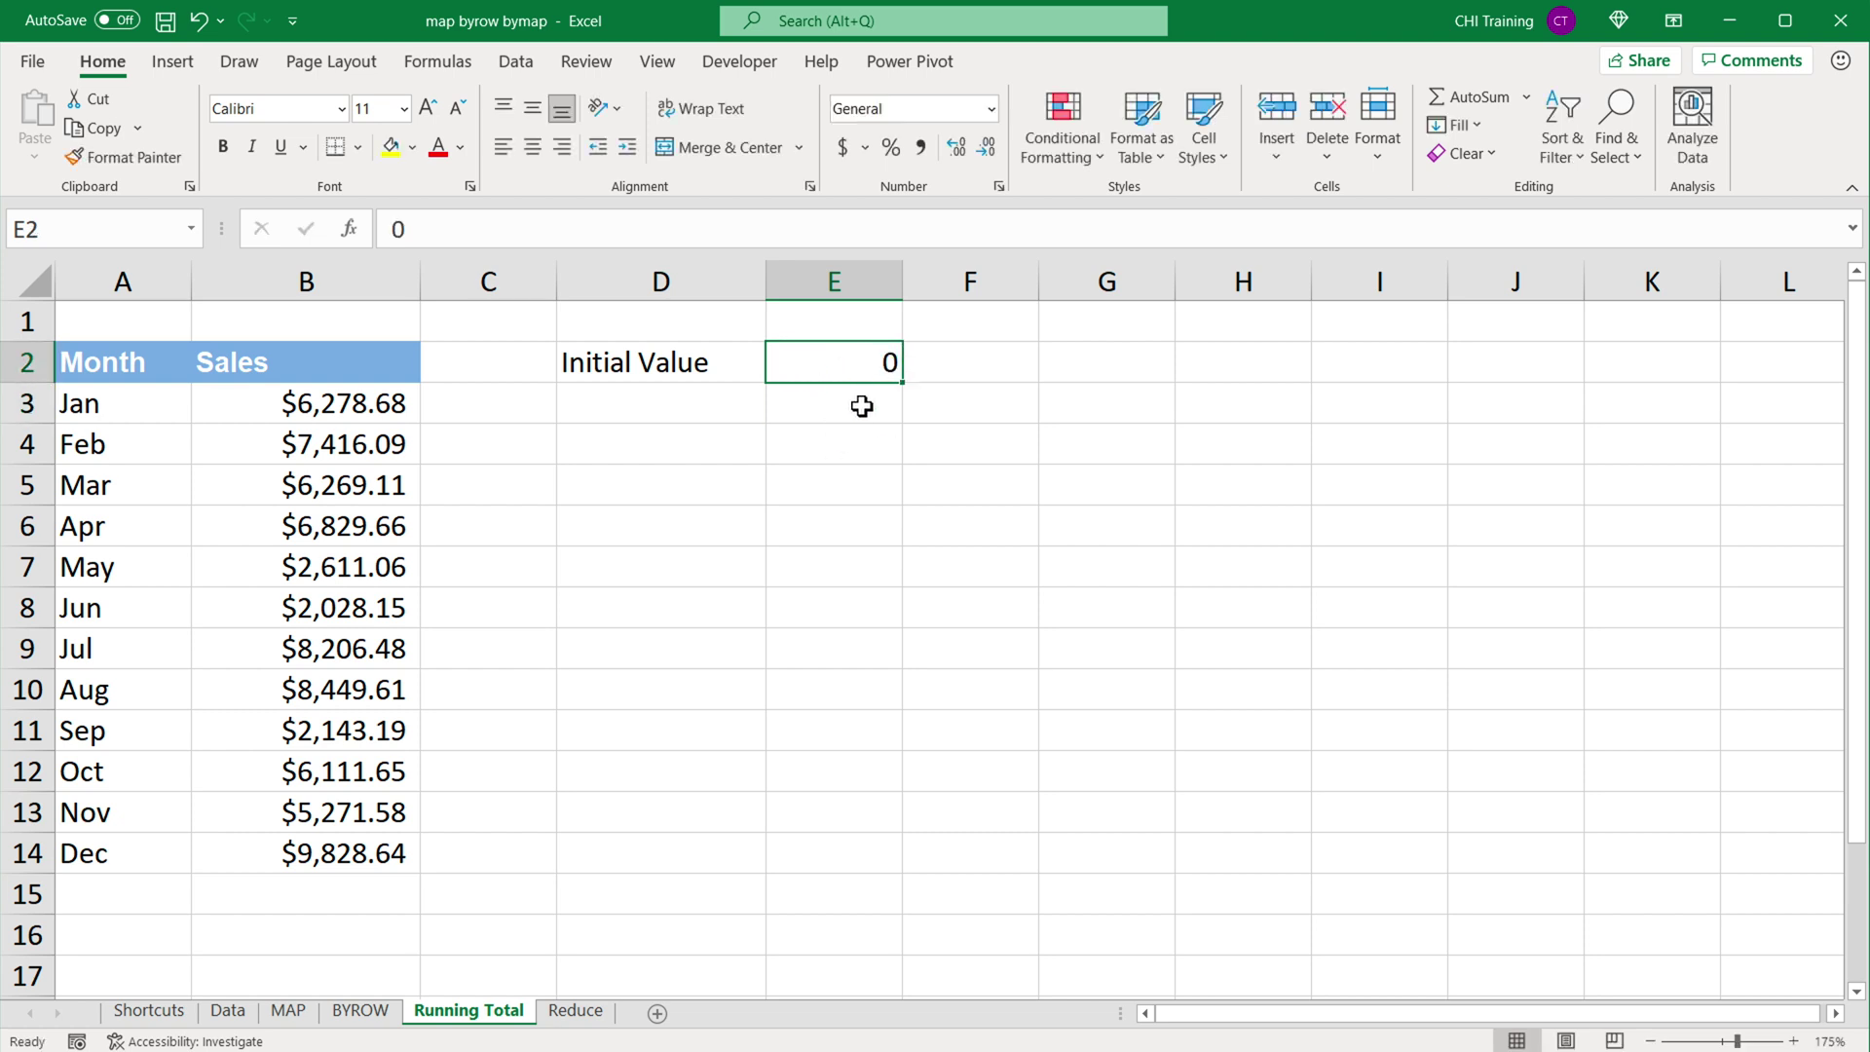
Enter the formula =E2+B3 in cell E3 to add January's sales to the initial value.
left_click(832, 411)
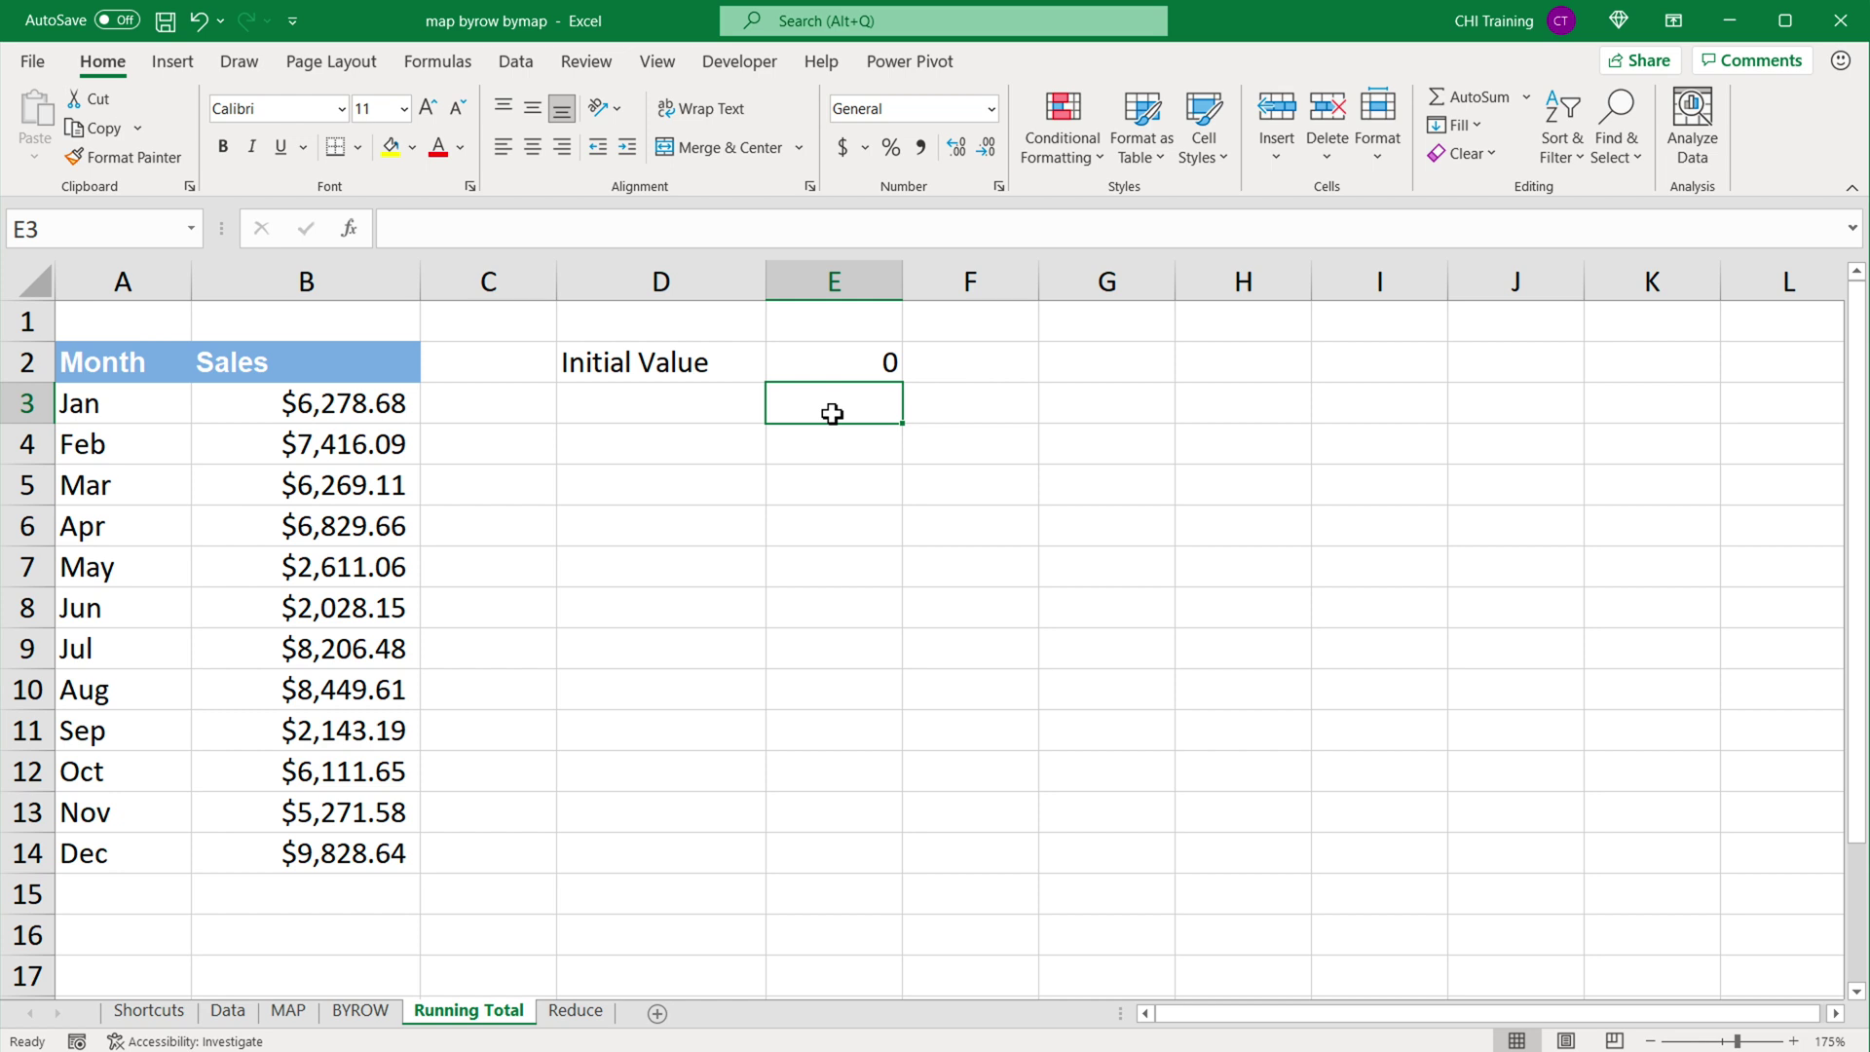
left_click_drag(387, 402, 325, 857)
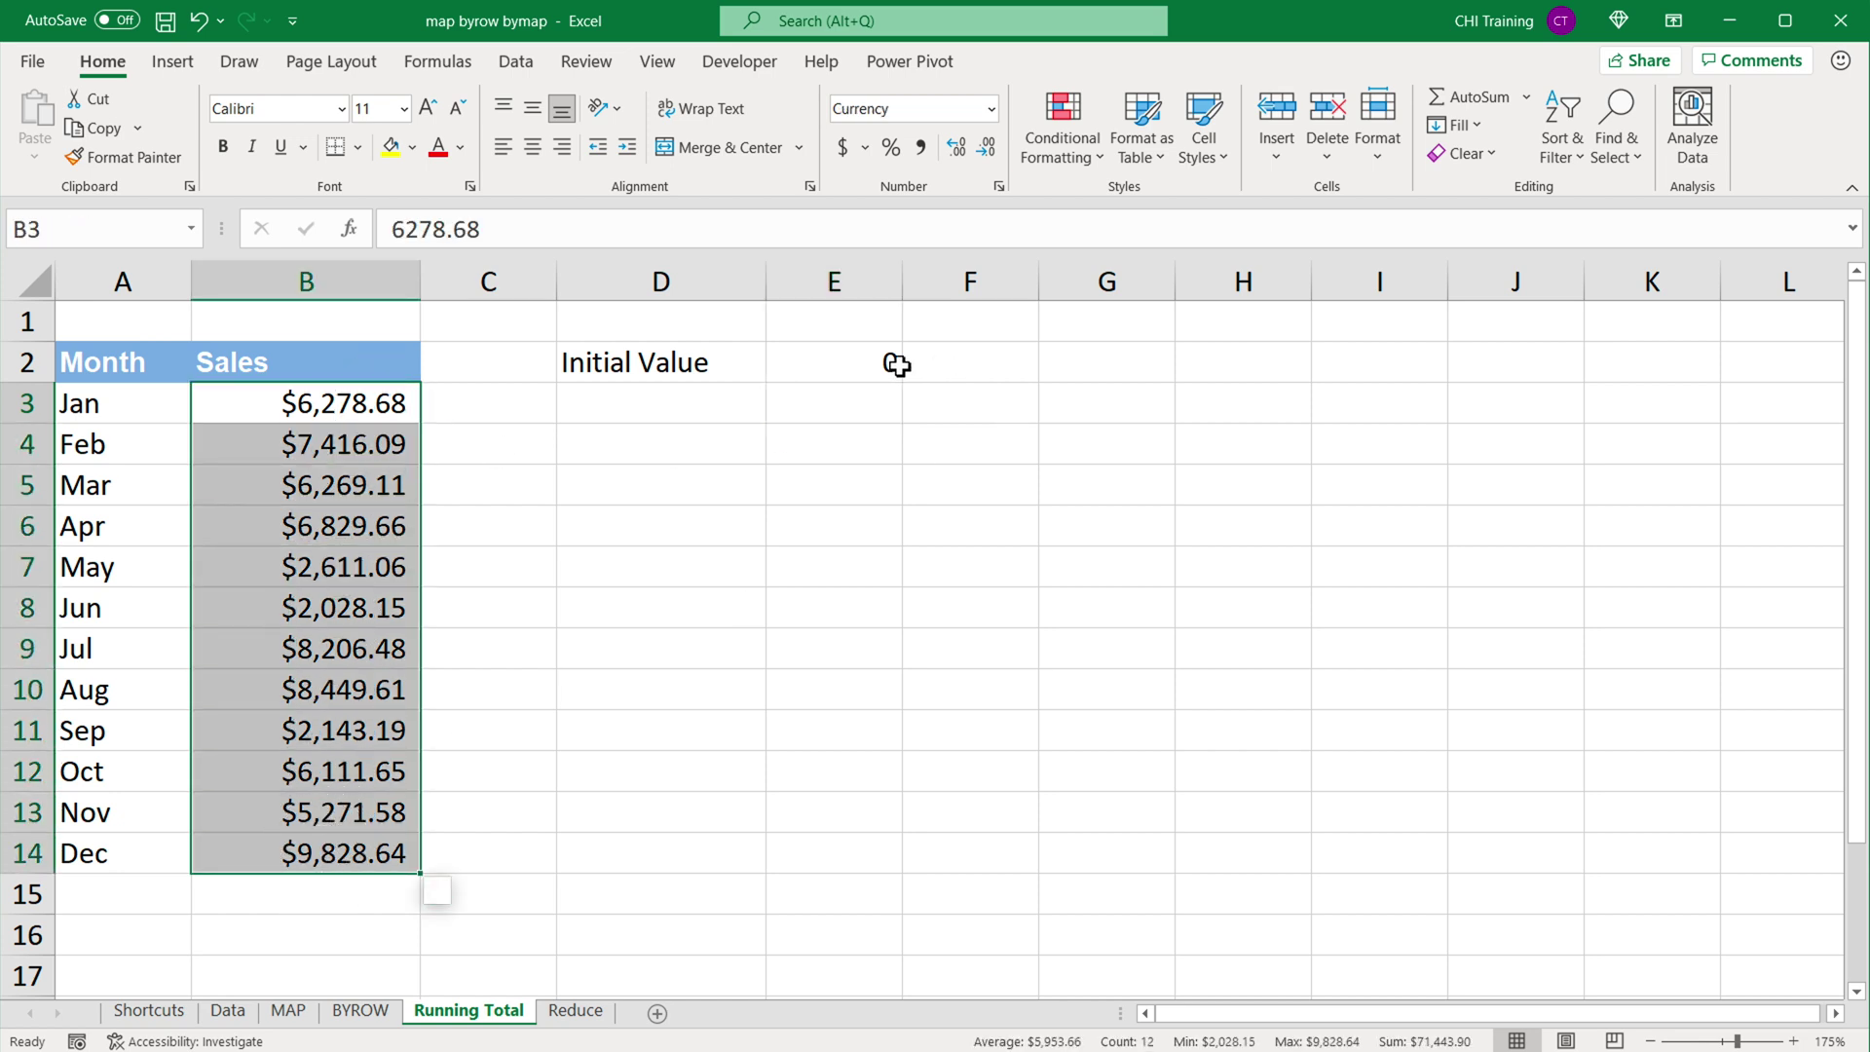
left_click(821, 414)
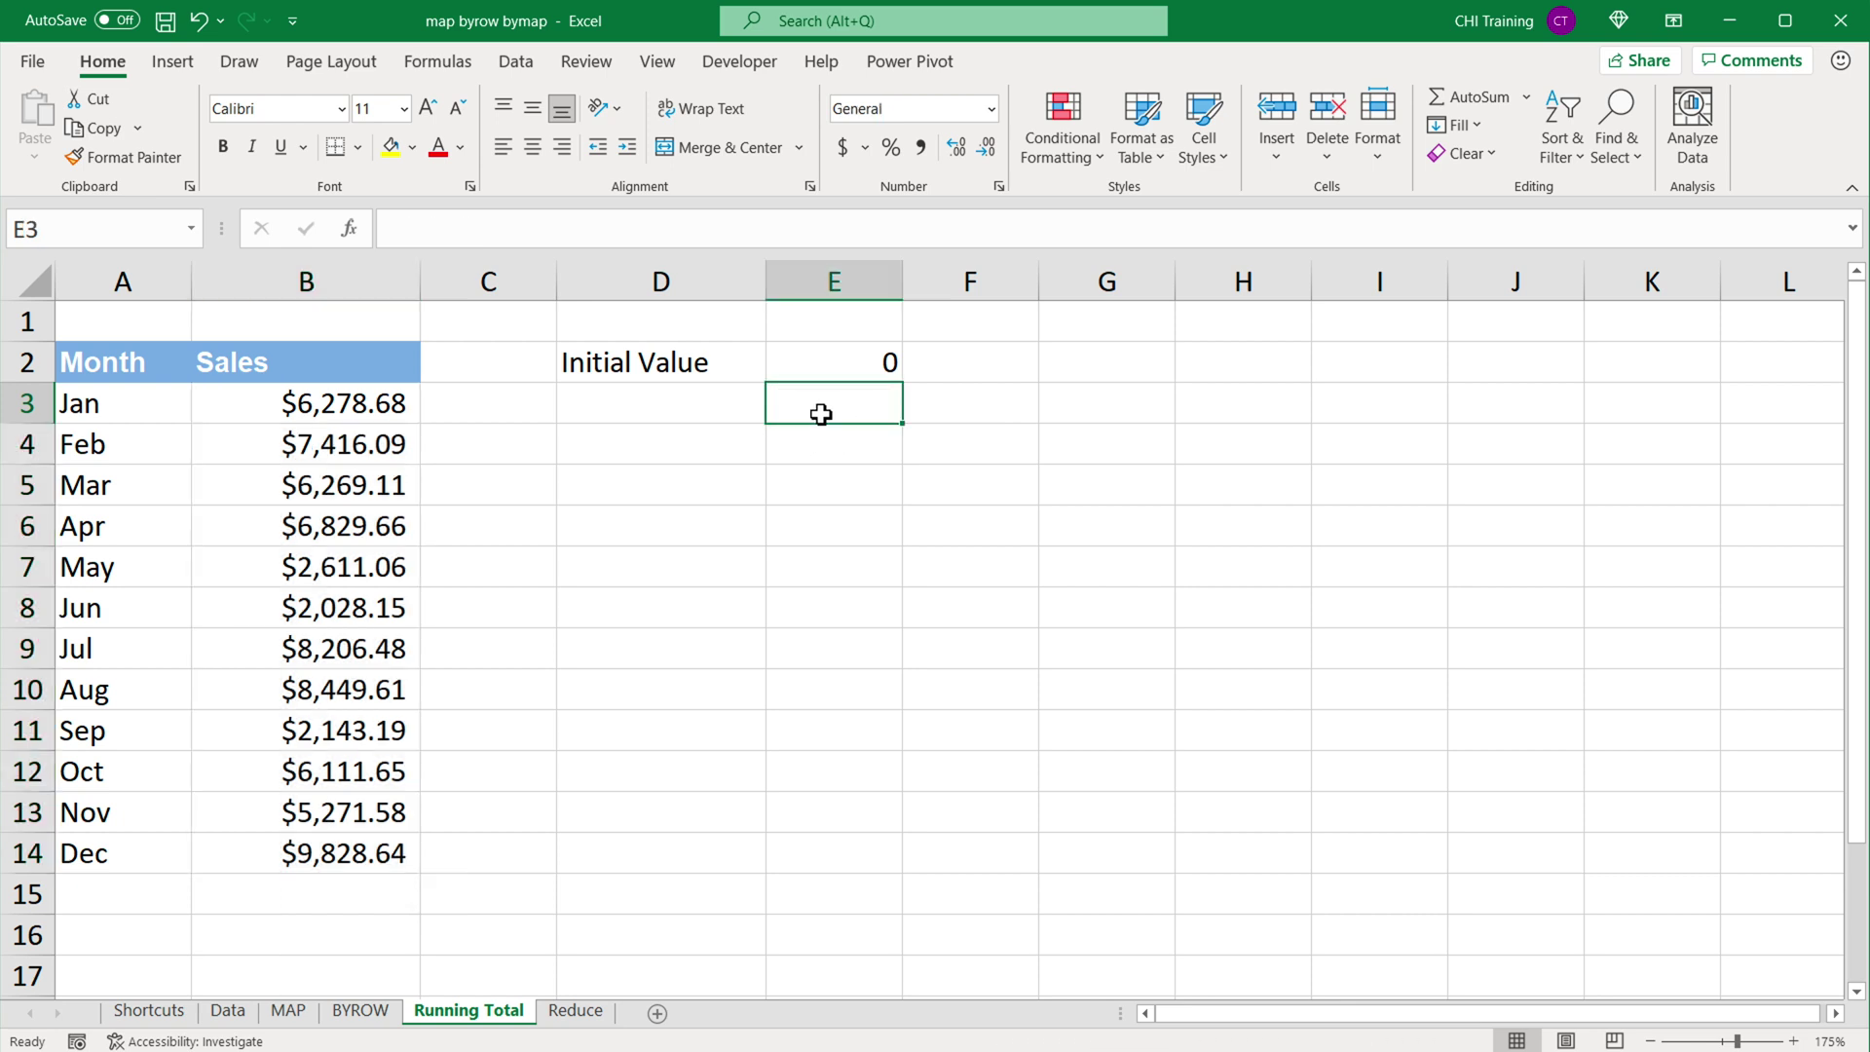
type("=")
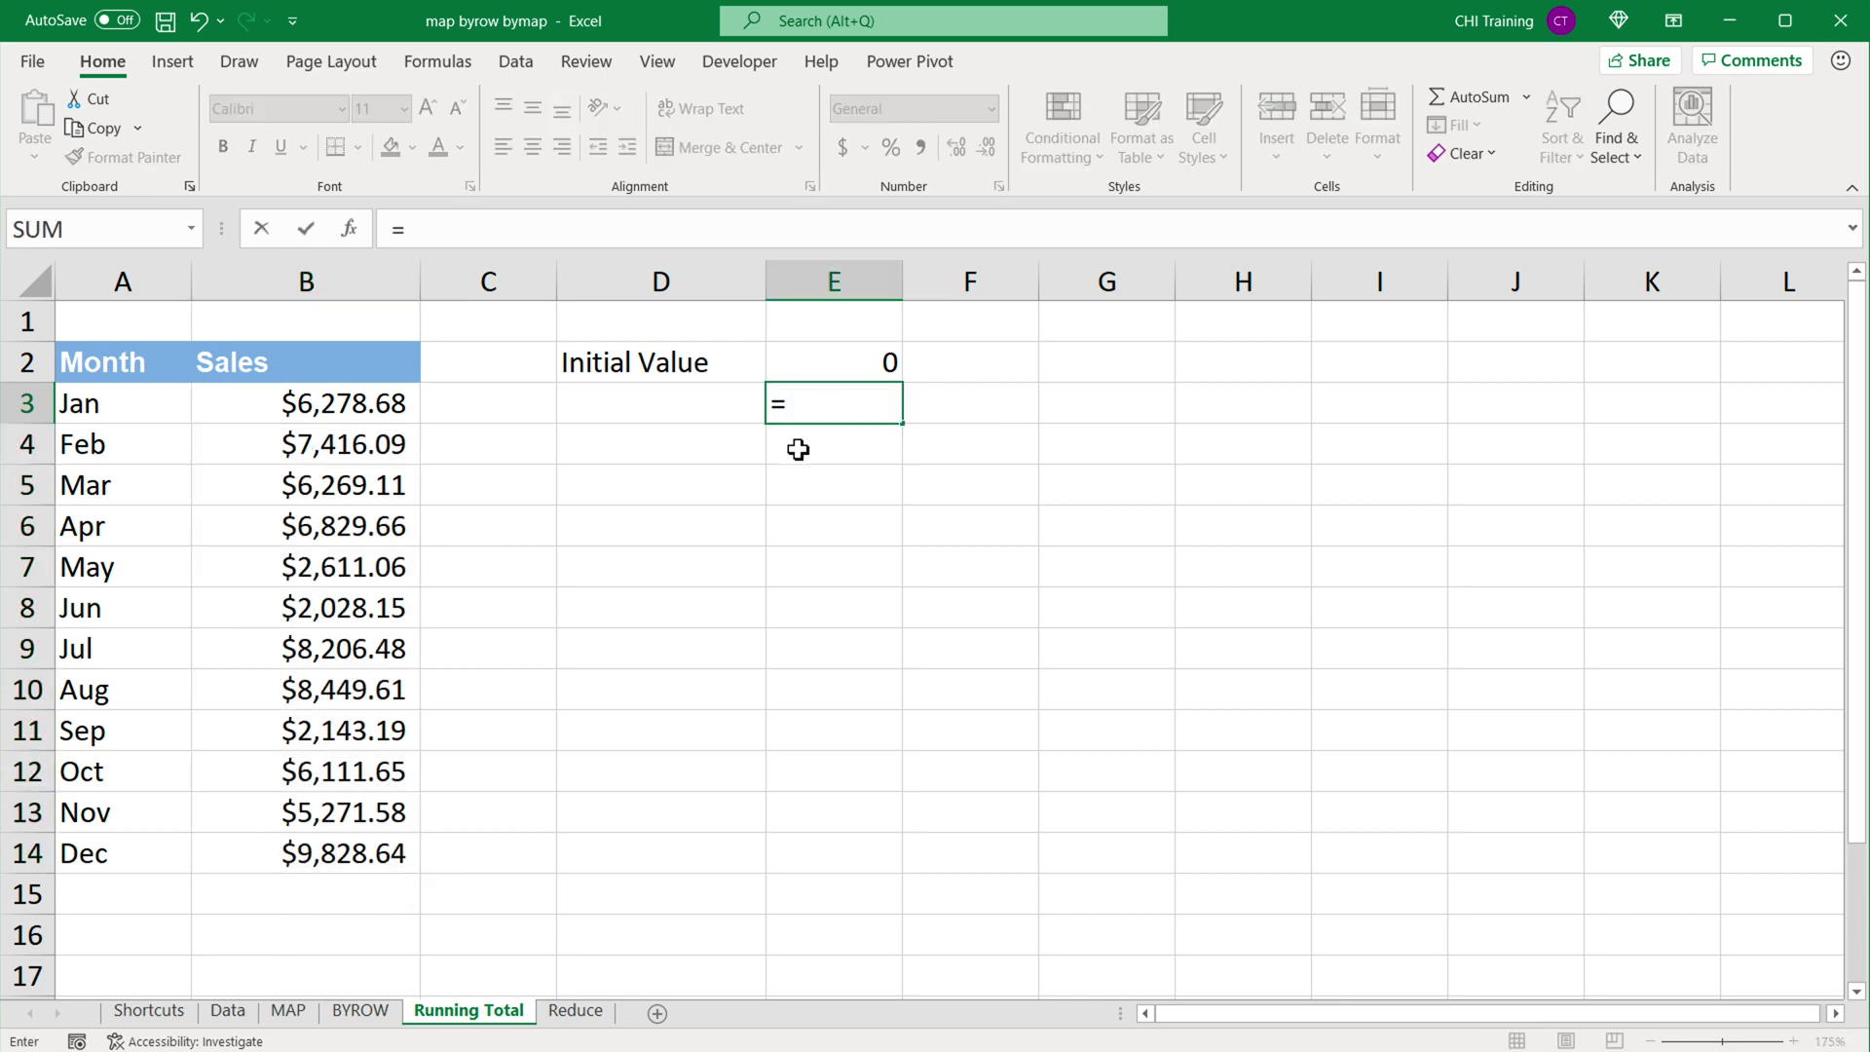
left_click(794, 370)
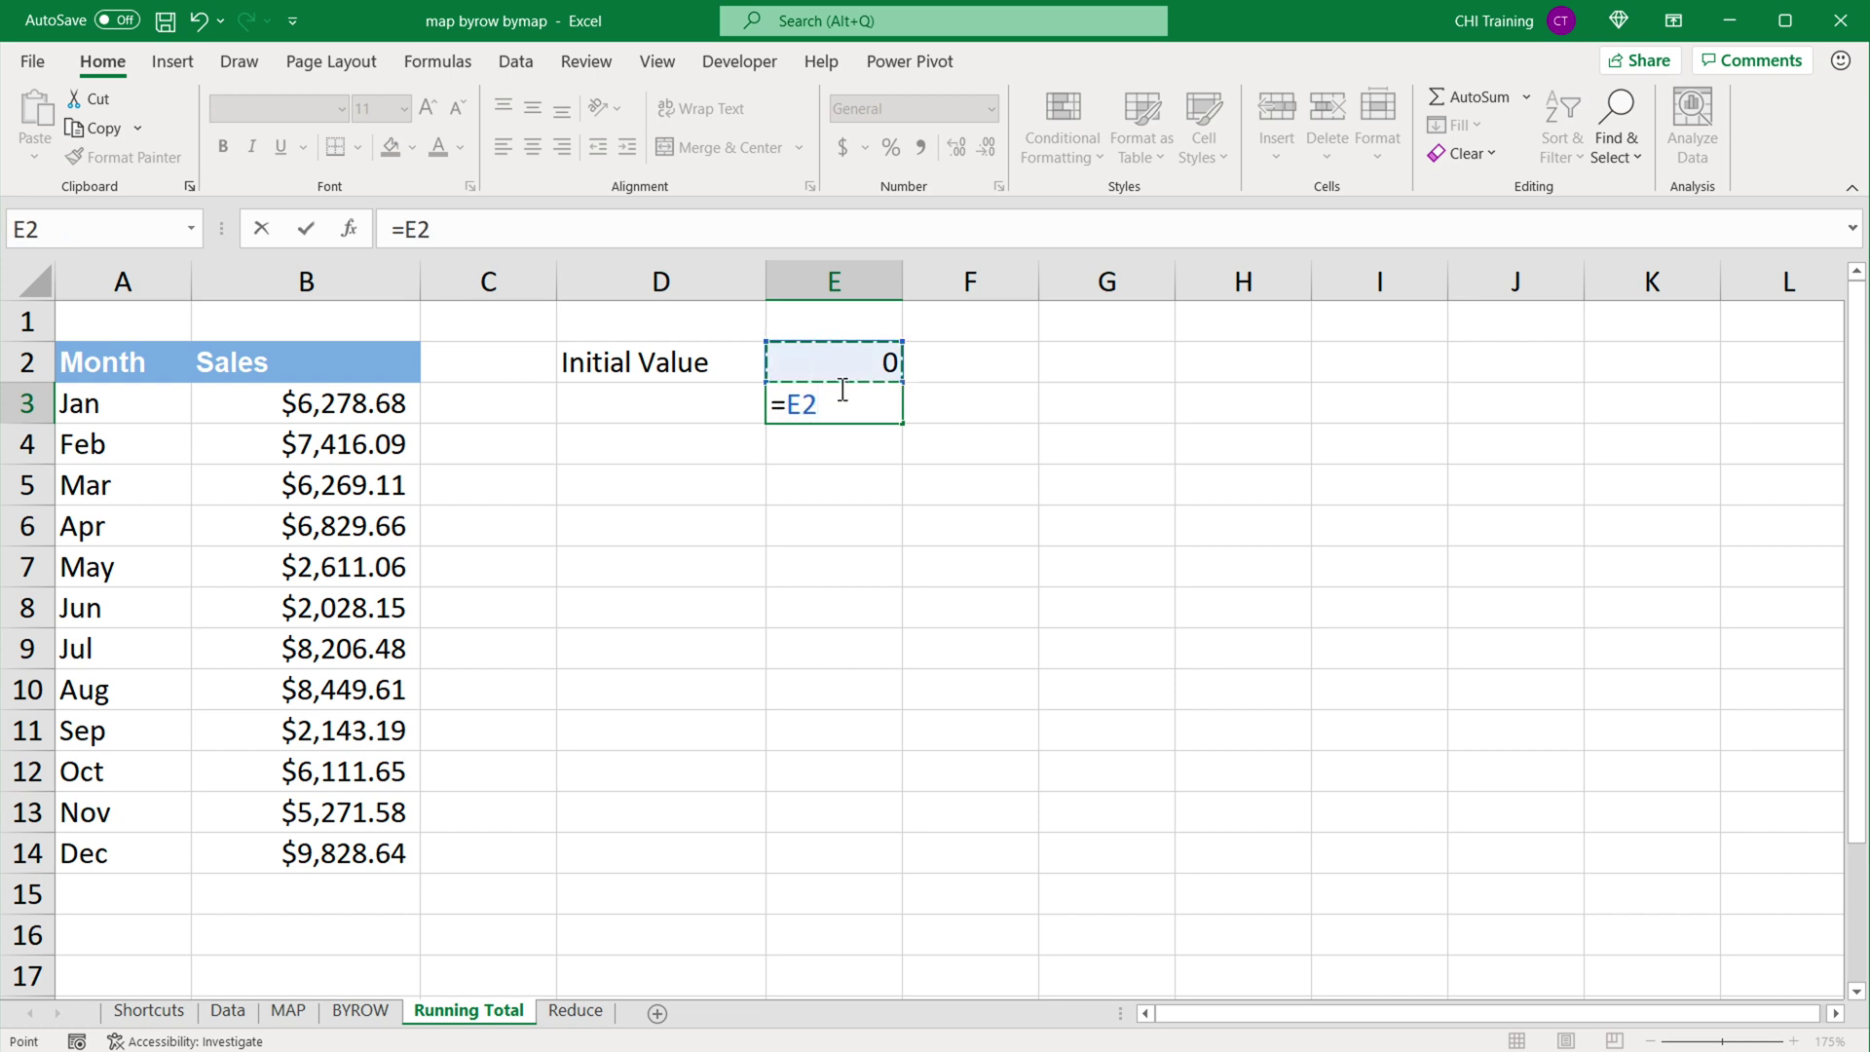
type("+")
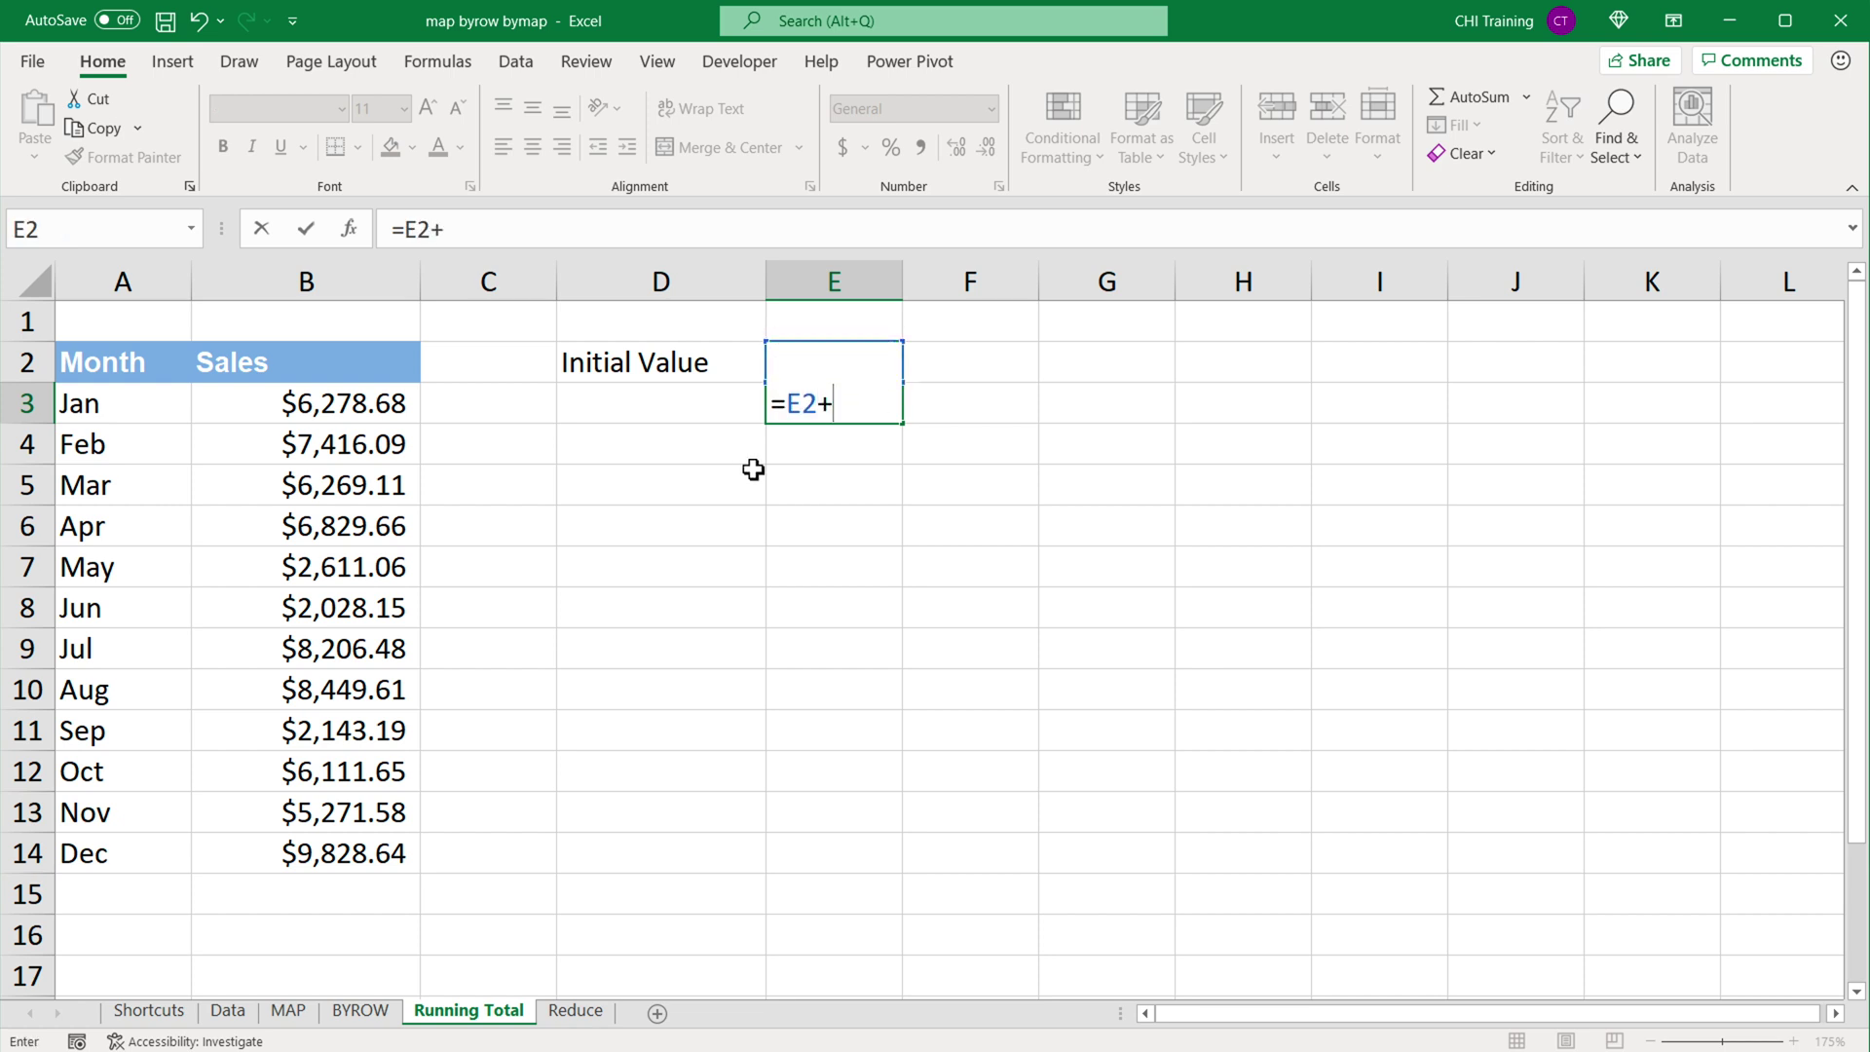
left_click(310, 420)
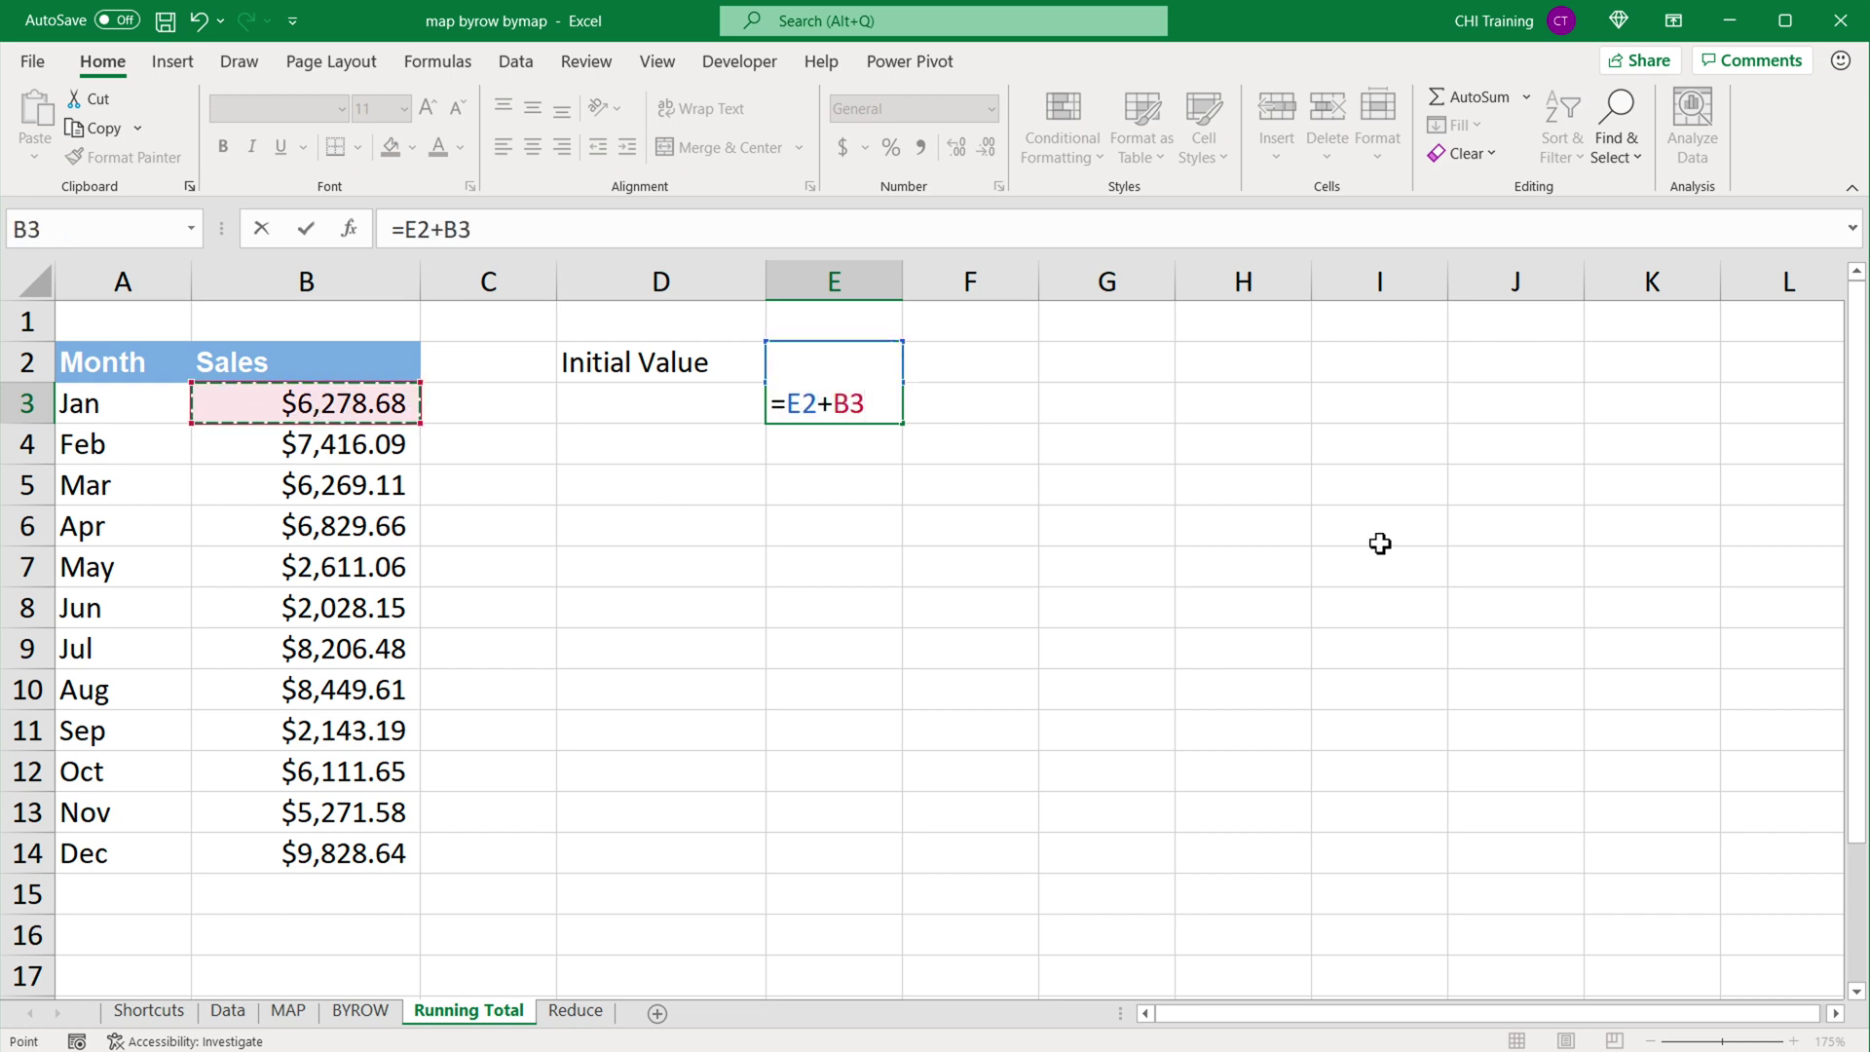
key("Return")
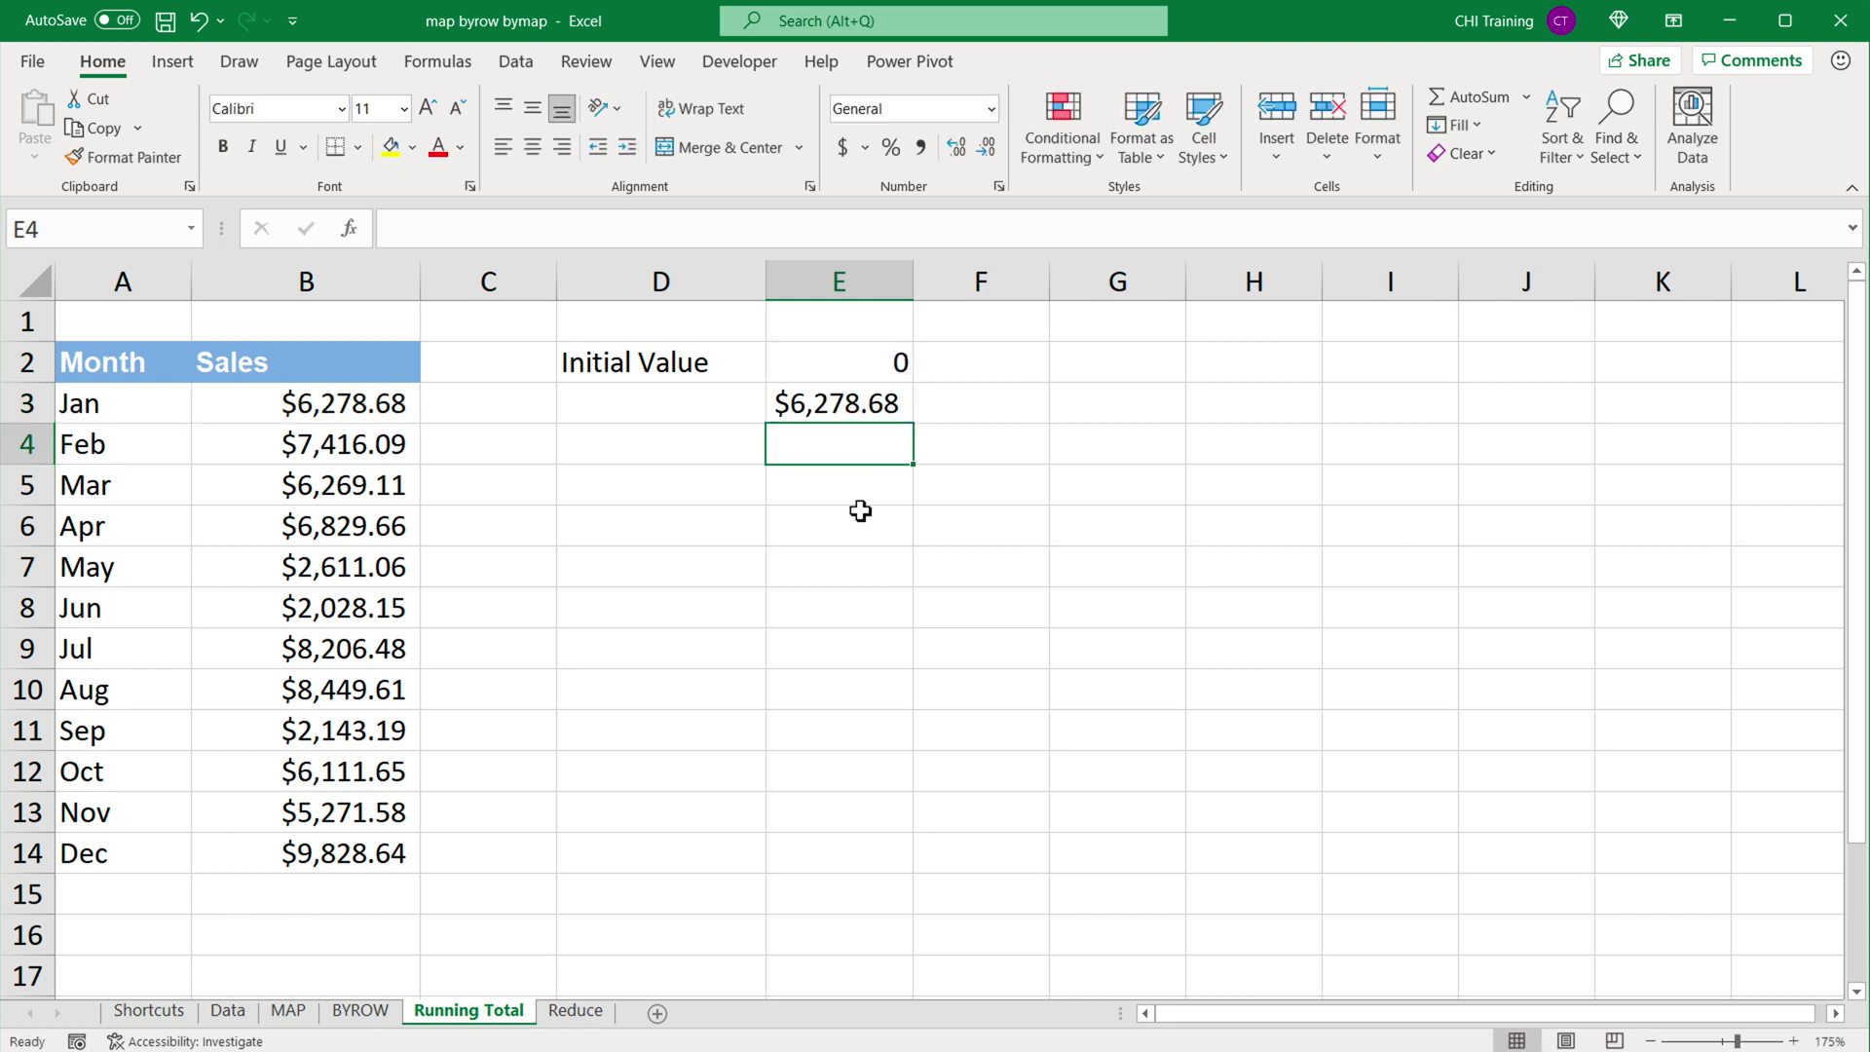
Fill the running total formula from E3 down to E14 and autofit column E to its contents.
left_click(873, 371)
left_click(822, 417)
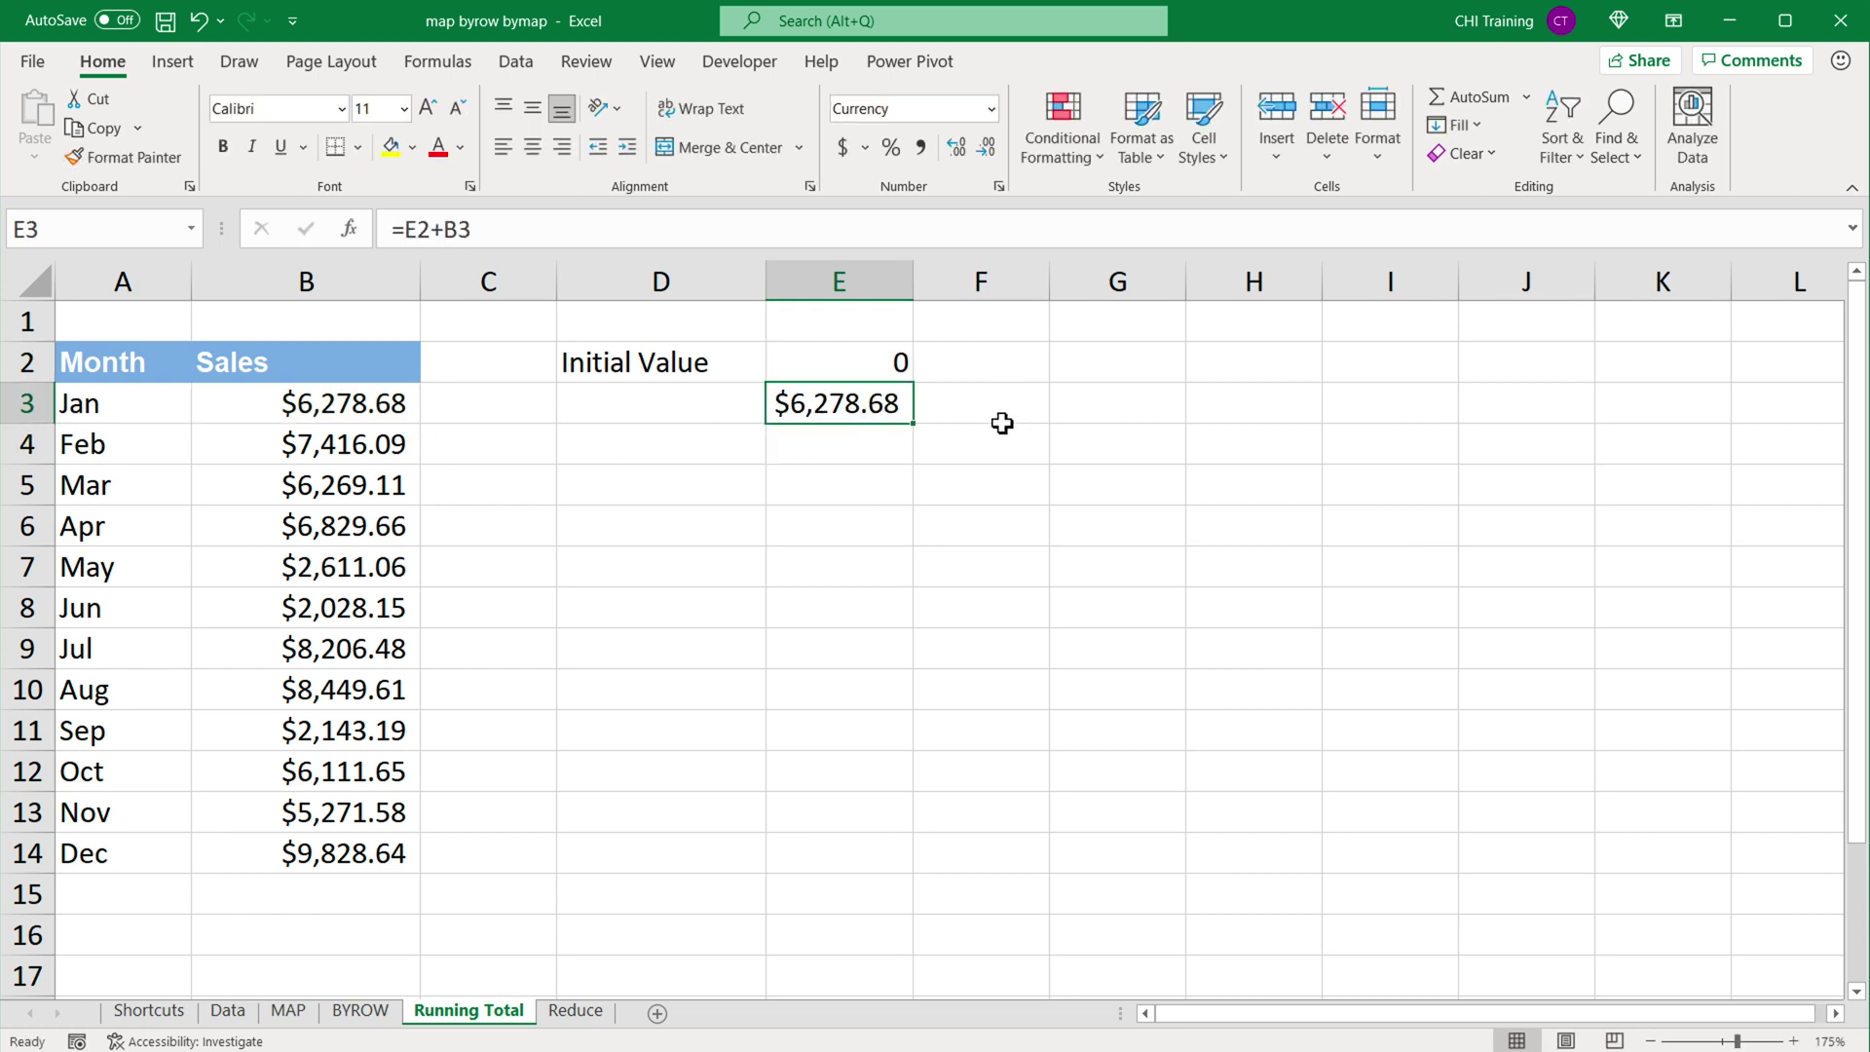
left_click_drag(913, 424, 896, 871)
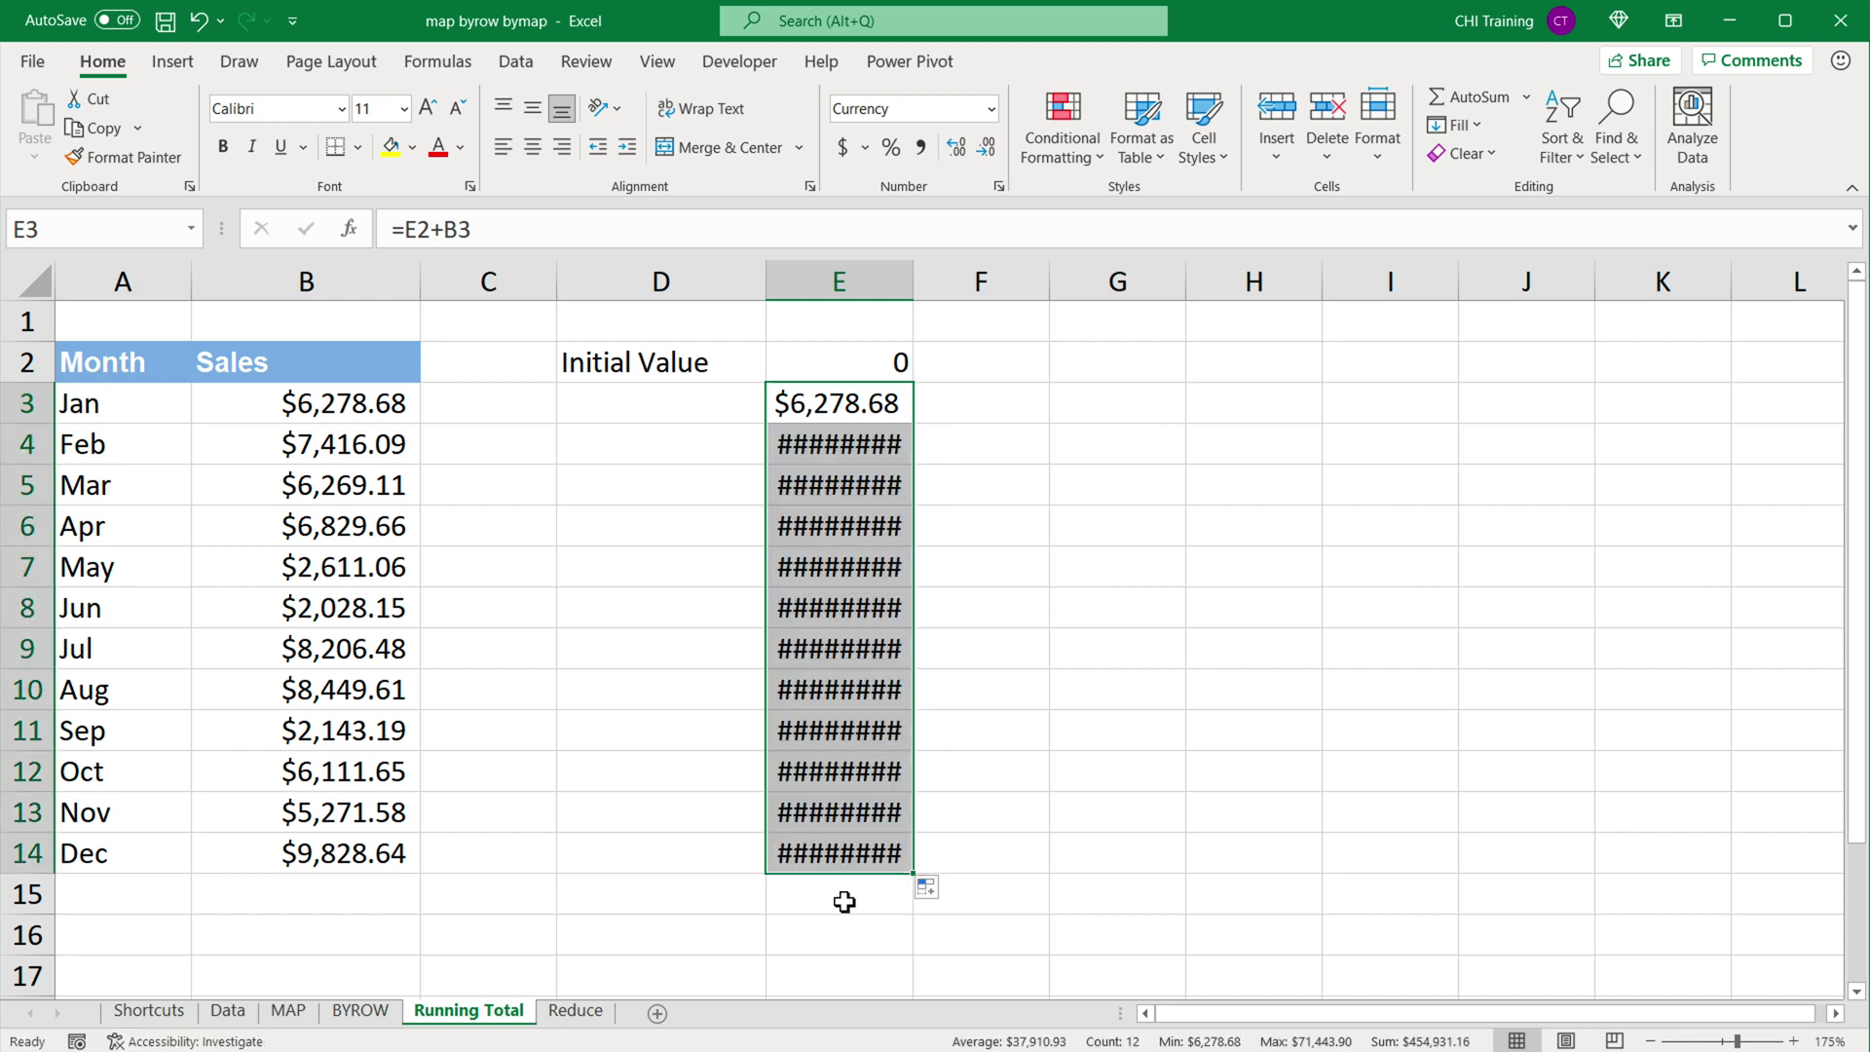
double_click(913, 282)
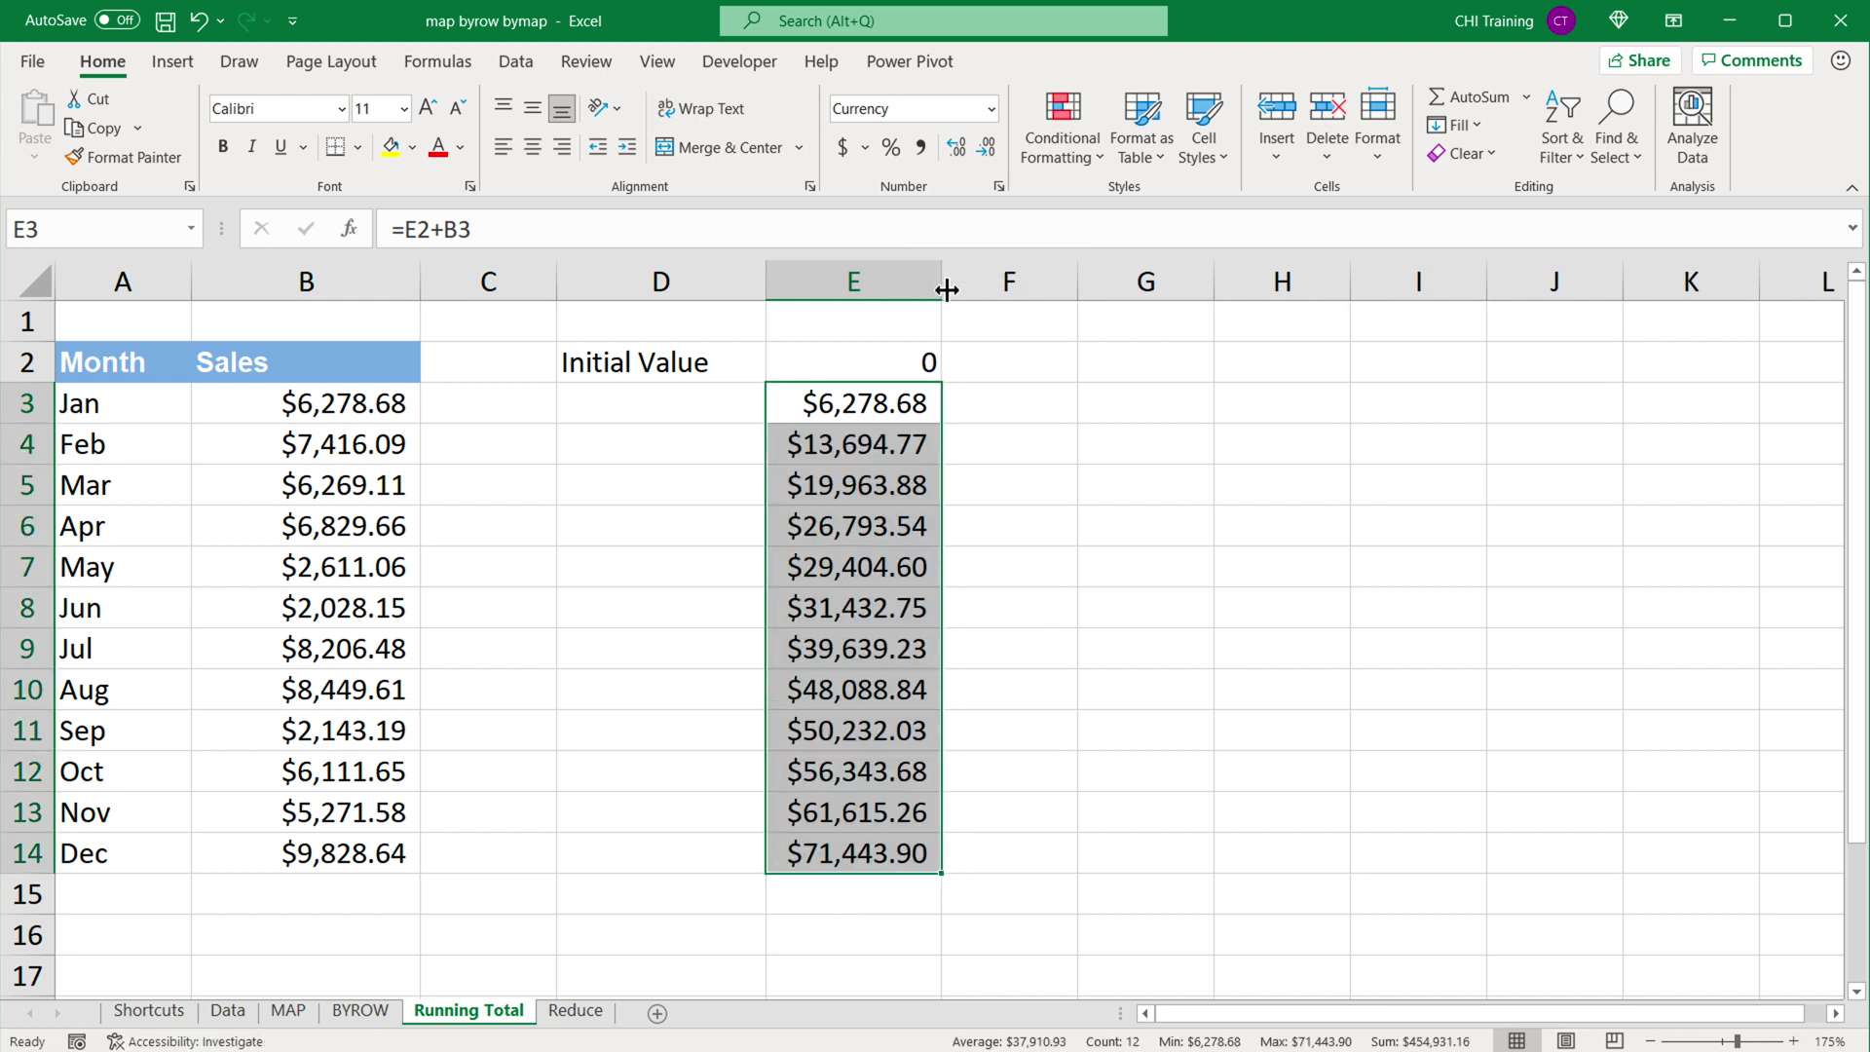
Examine how the running total formulas in E3, E4, E5 and E14 reference the previous total and the month's sales.
double_click(840, 446)
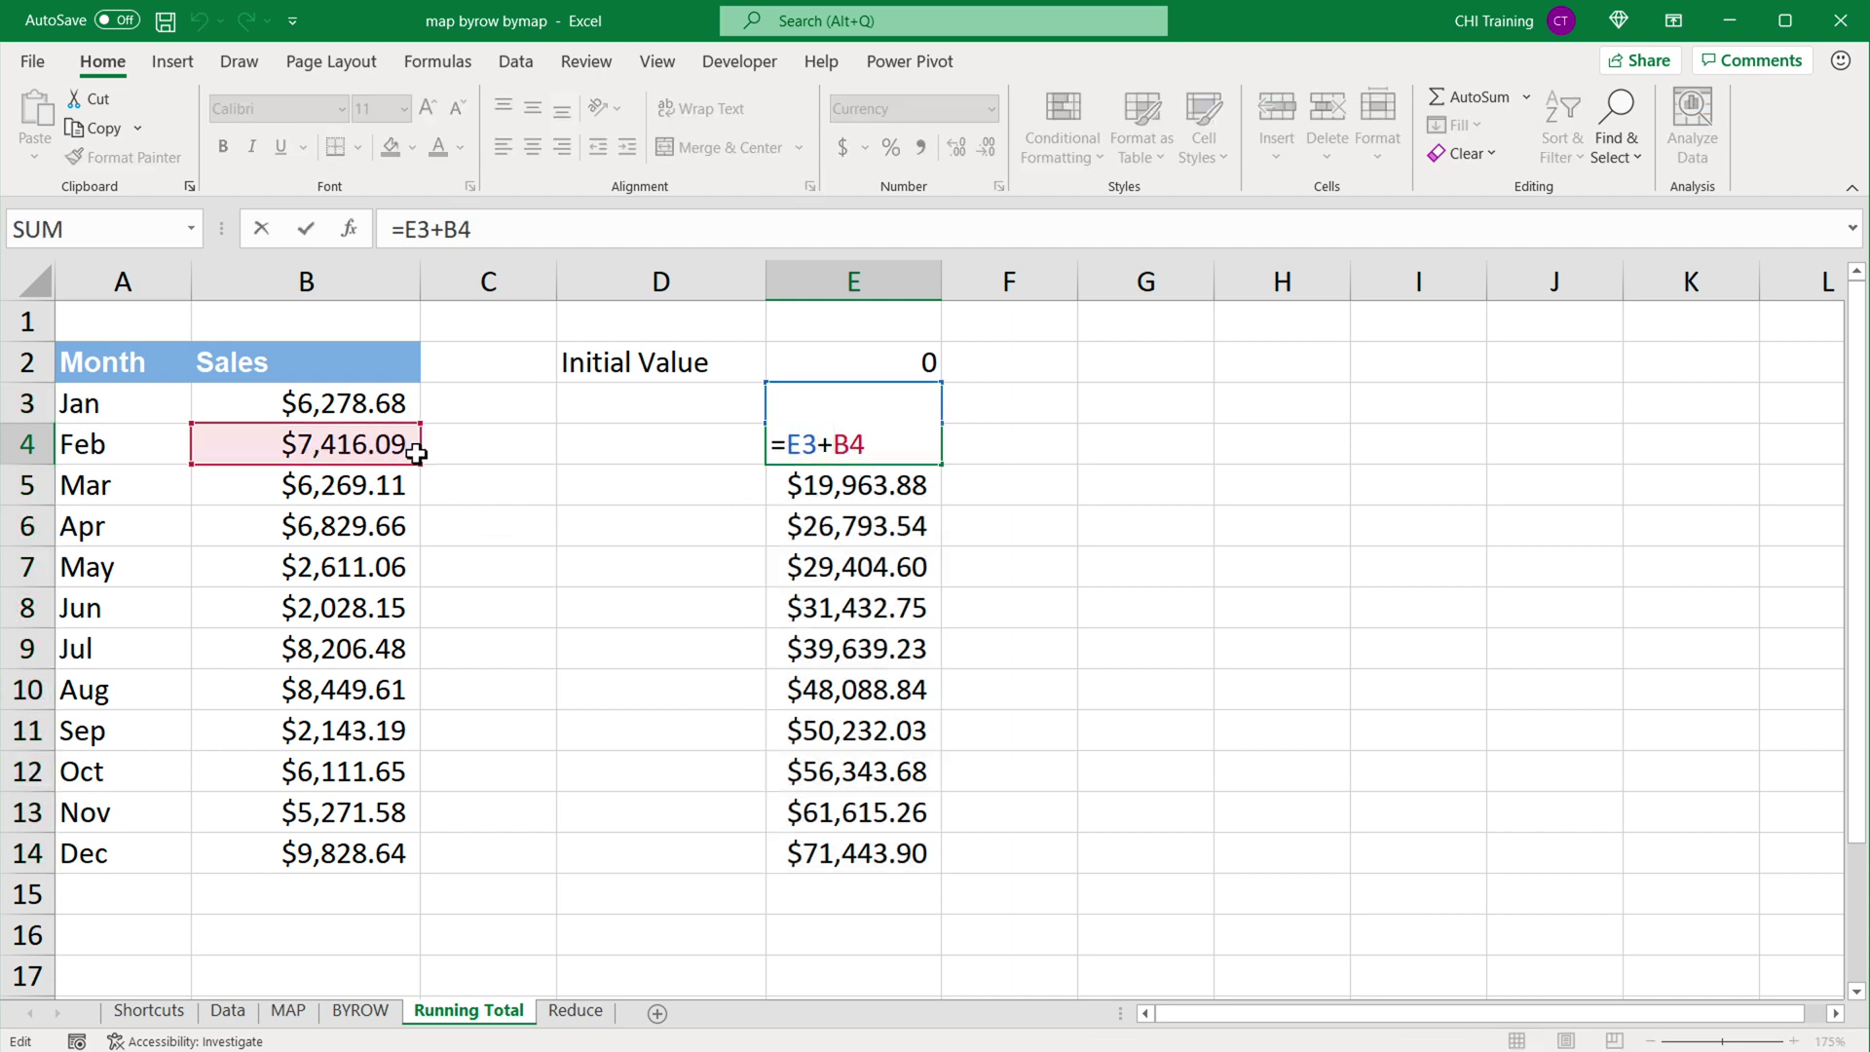
key("Return")
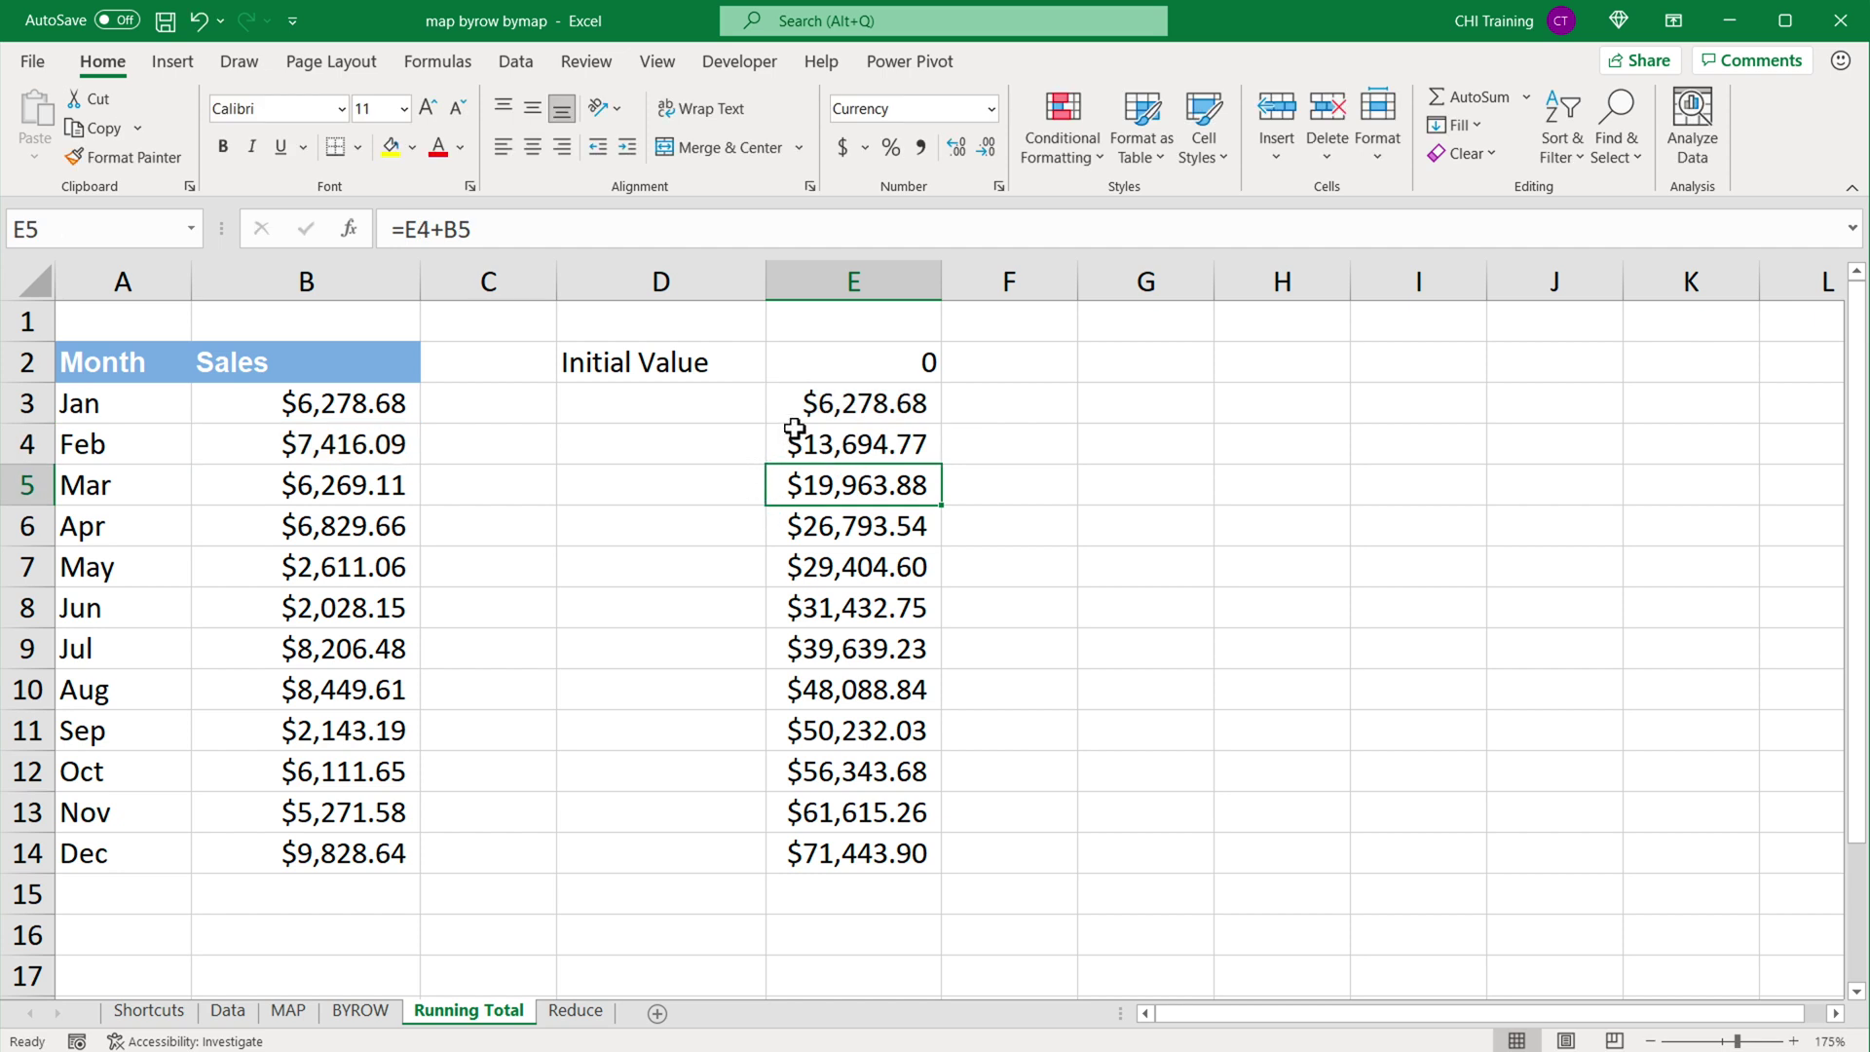
left_click(864, 402)
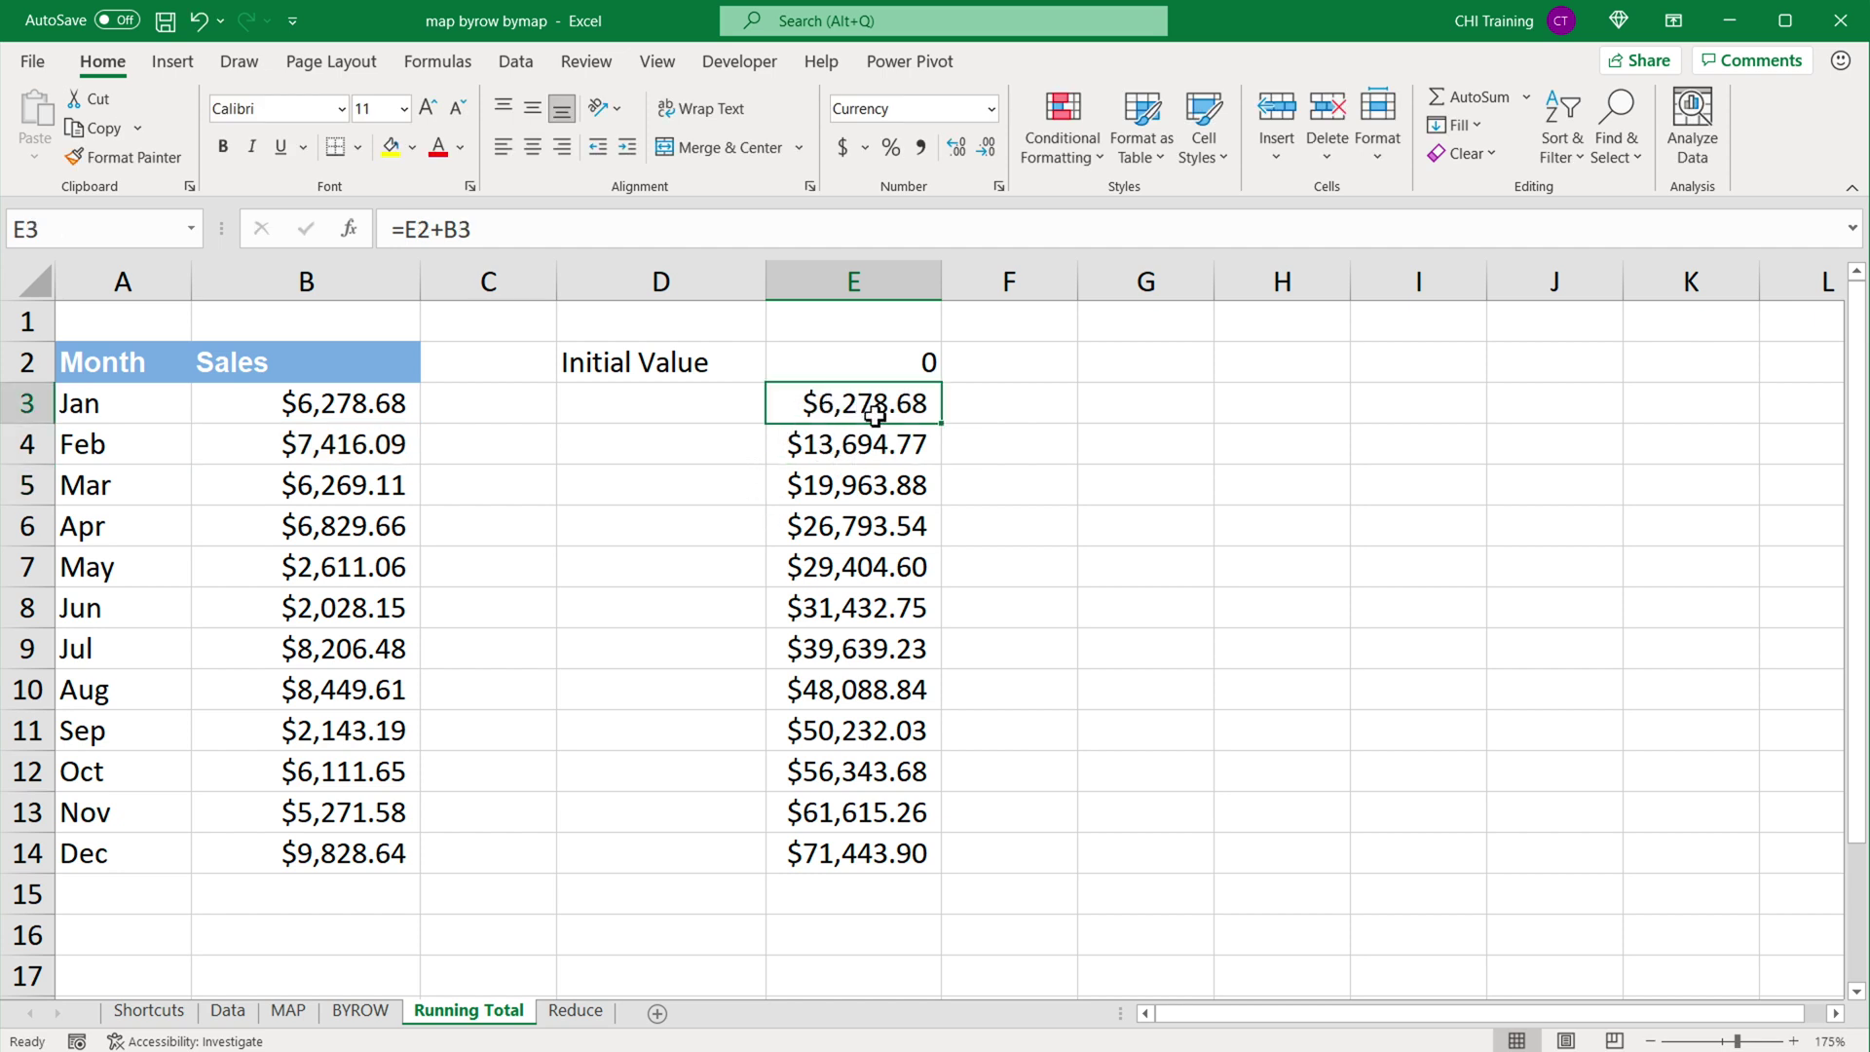
left_click(827, 493)
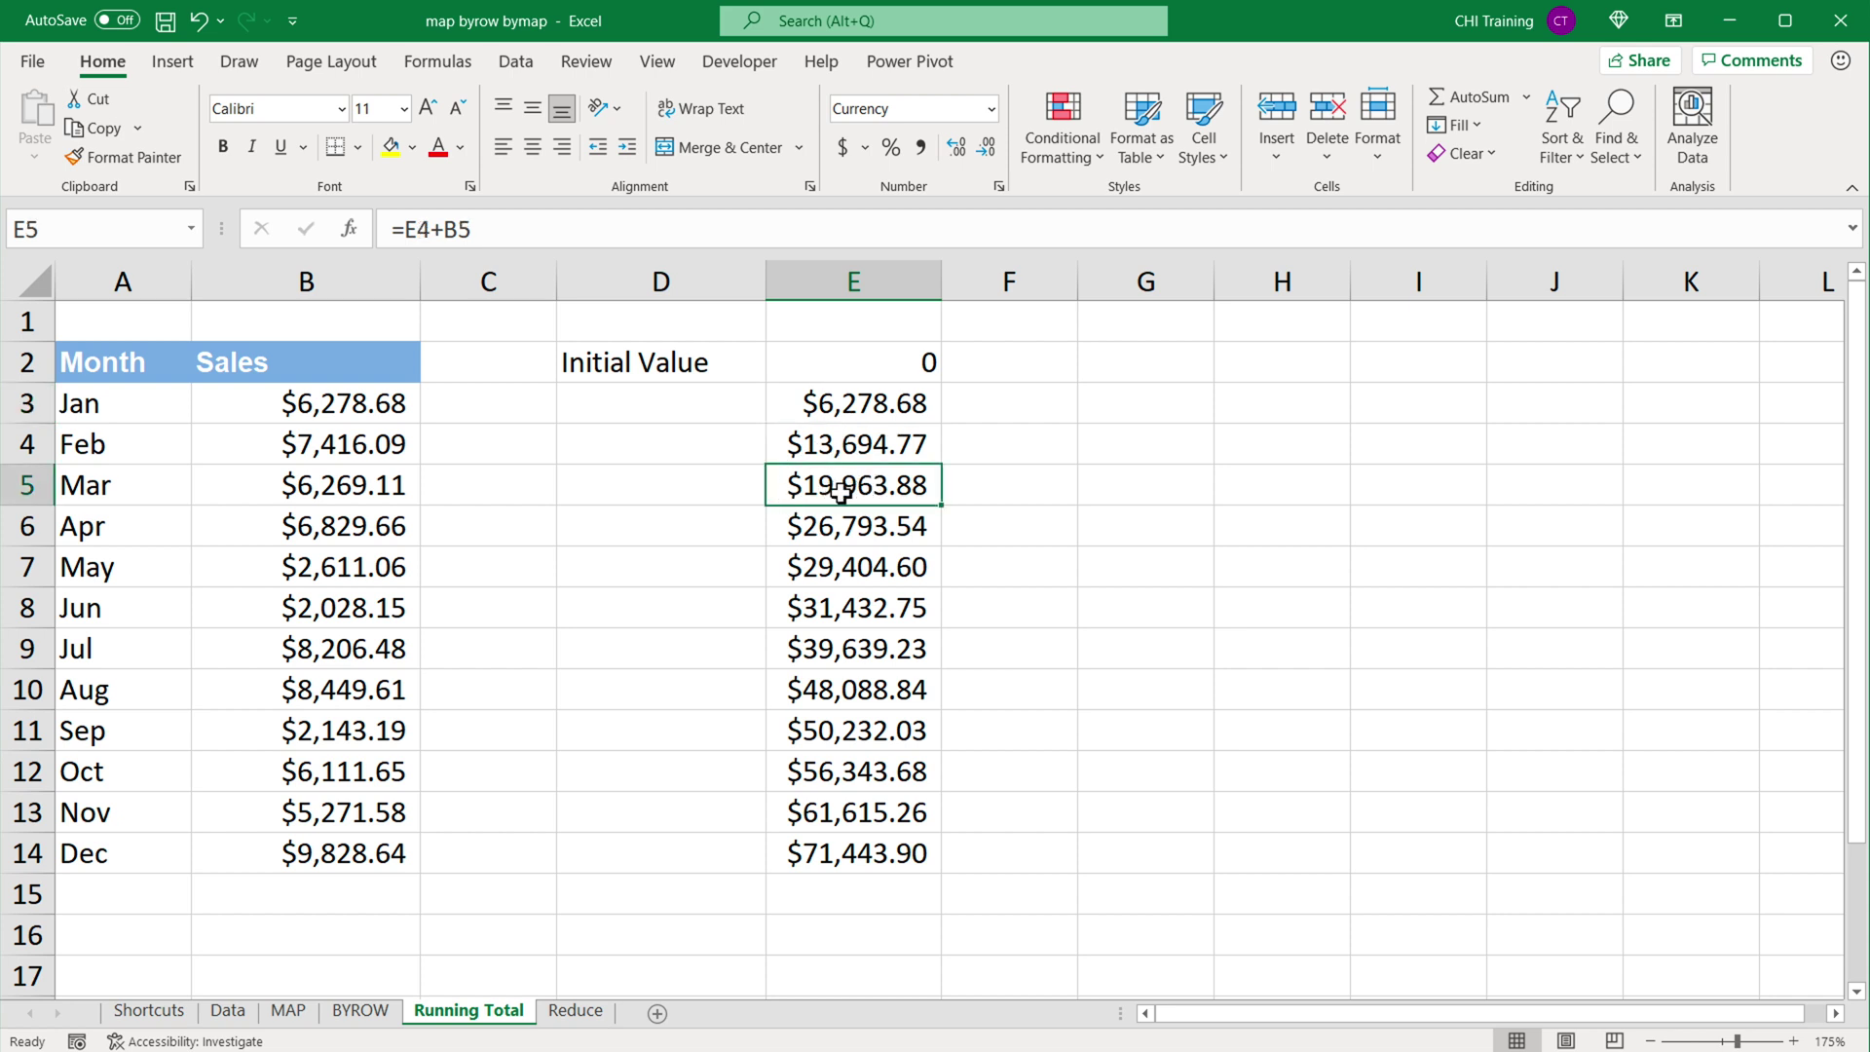
double_click(835, 484)
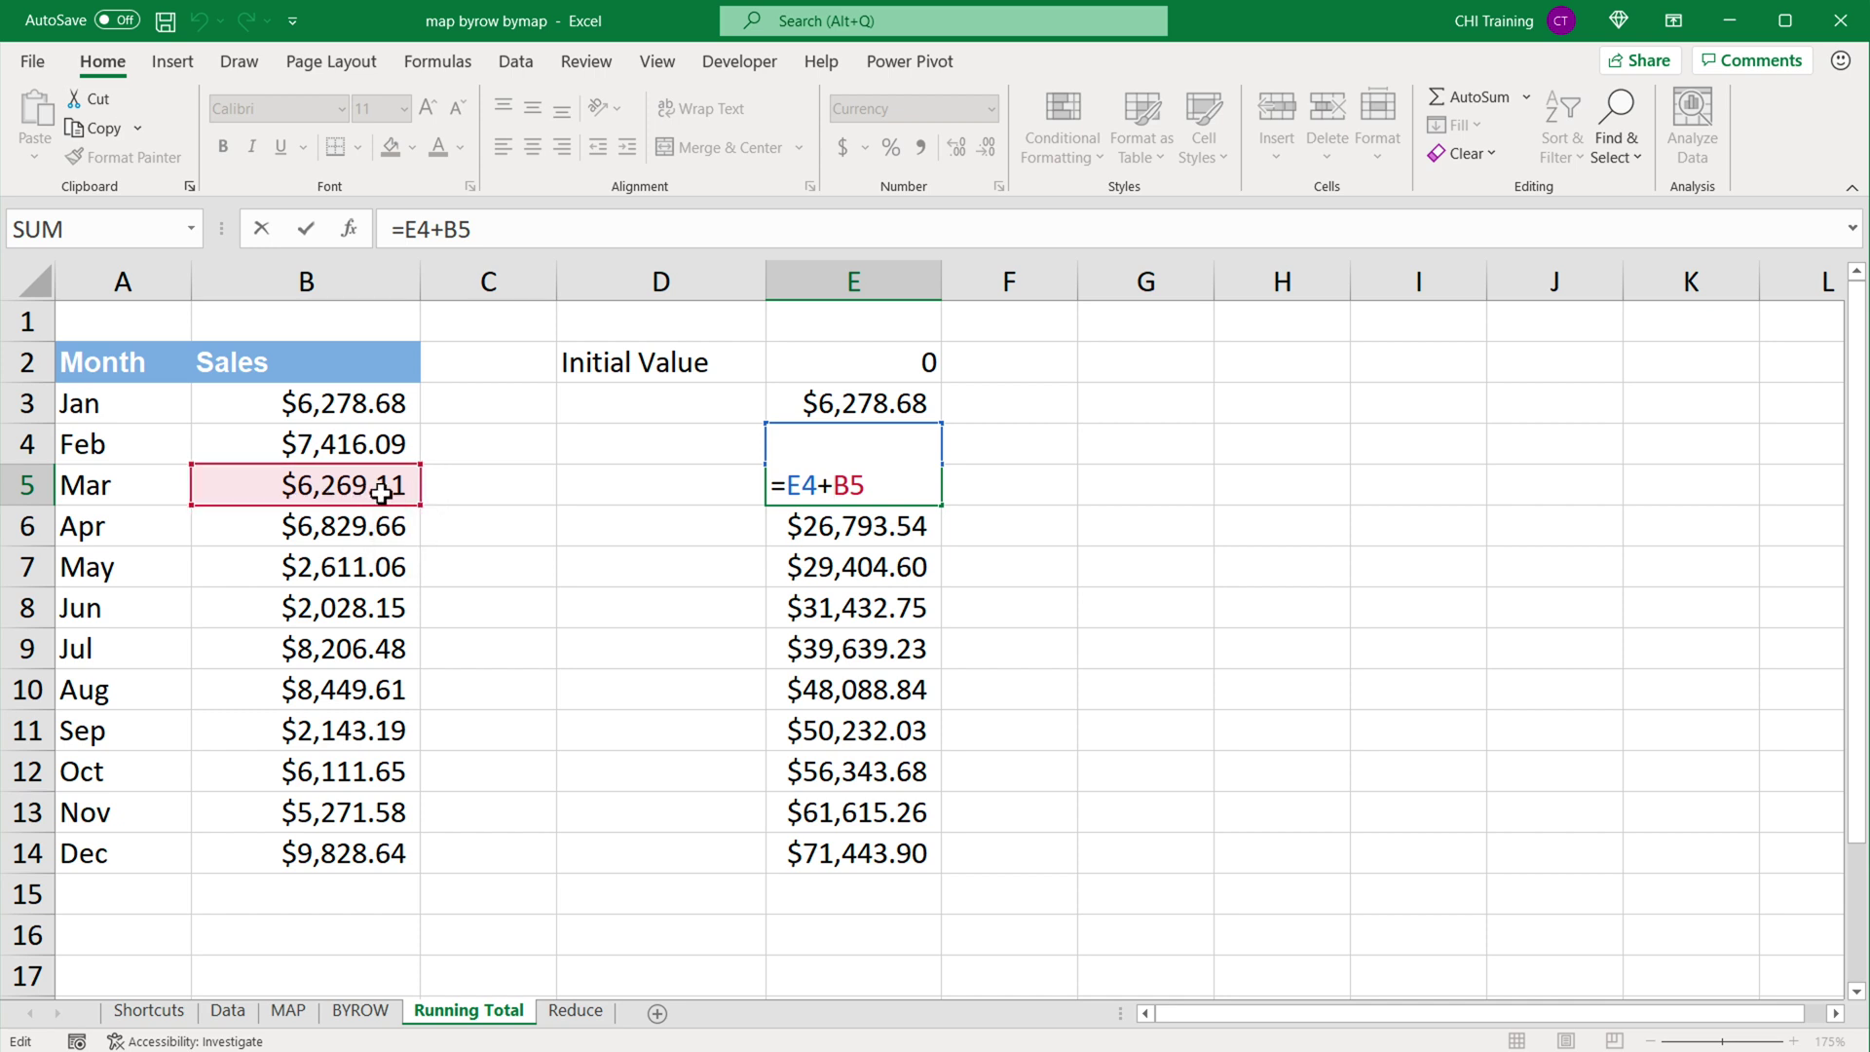
key("Return")
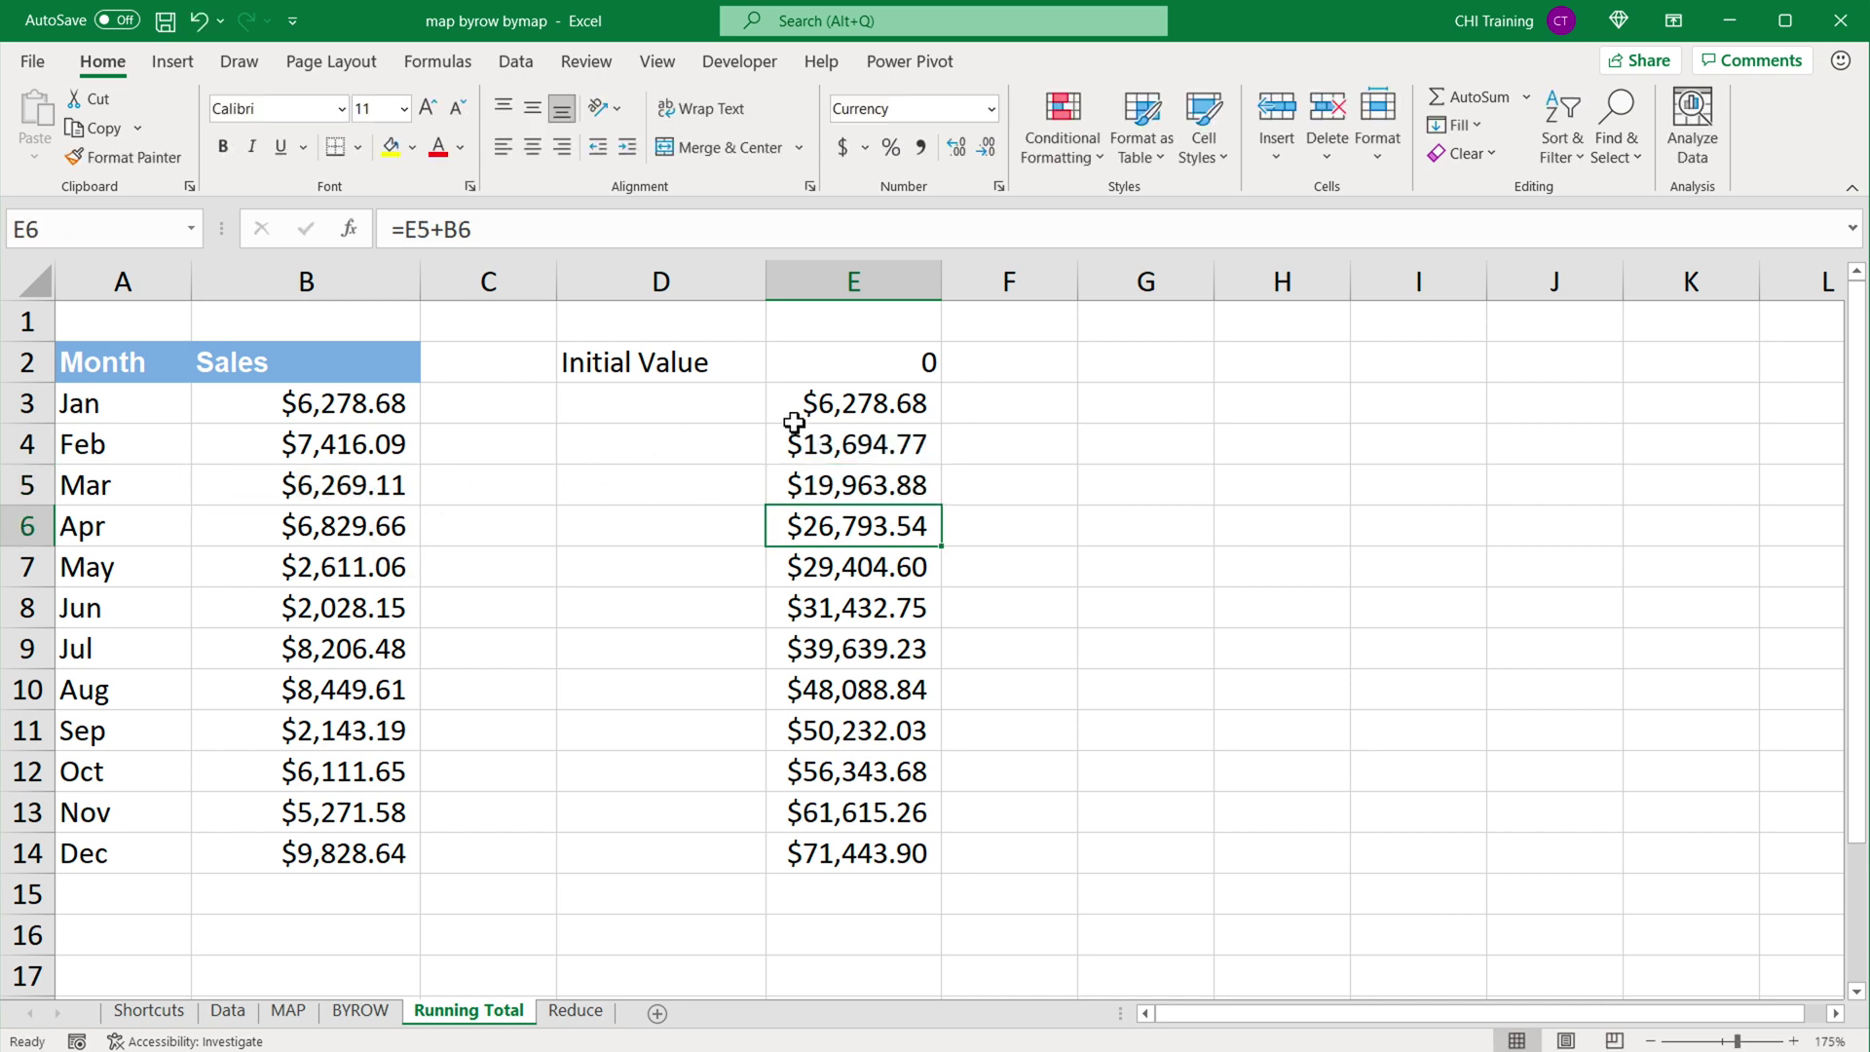
left_click(852, 446)
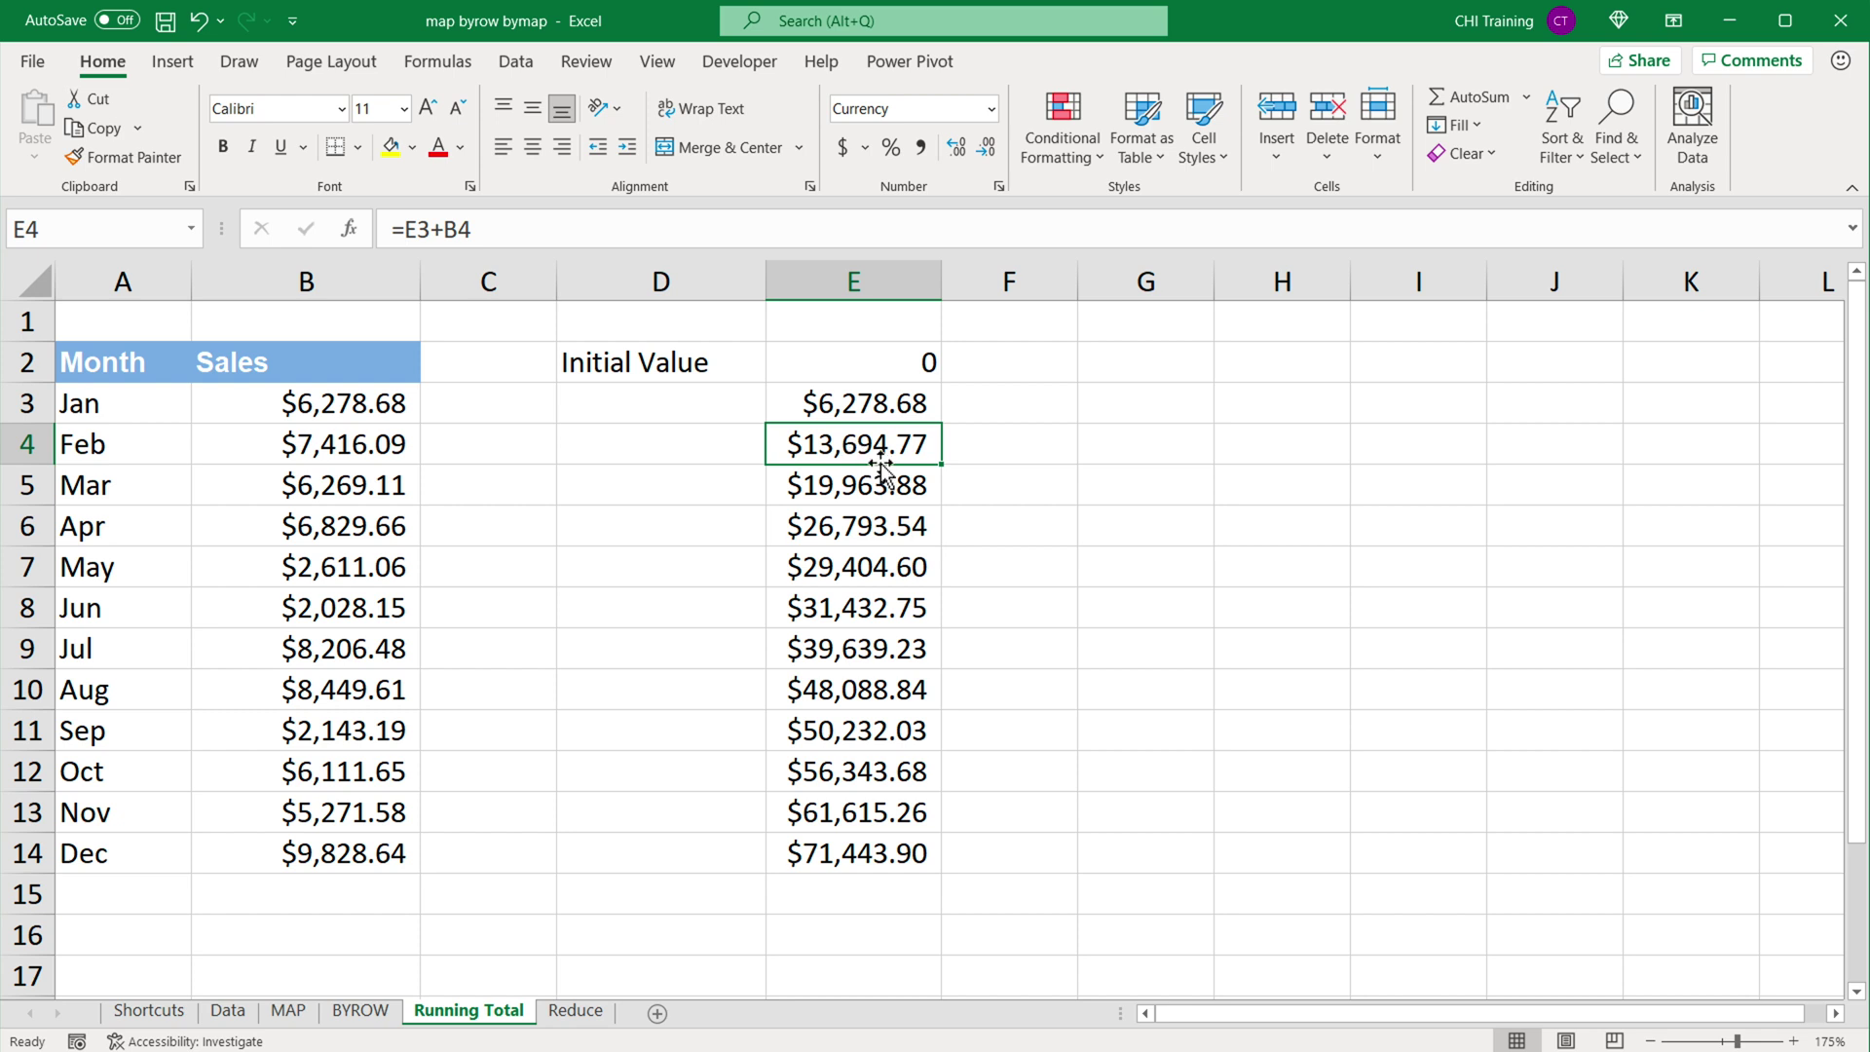
left_click(874, 855)
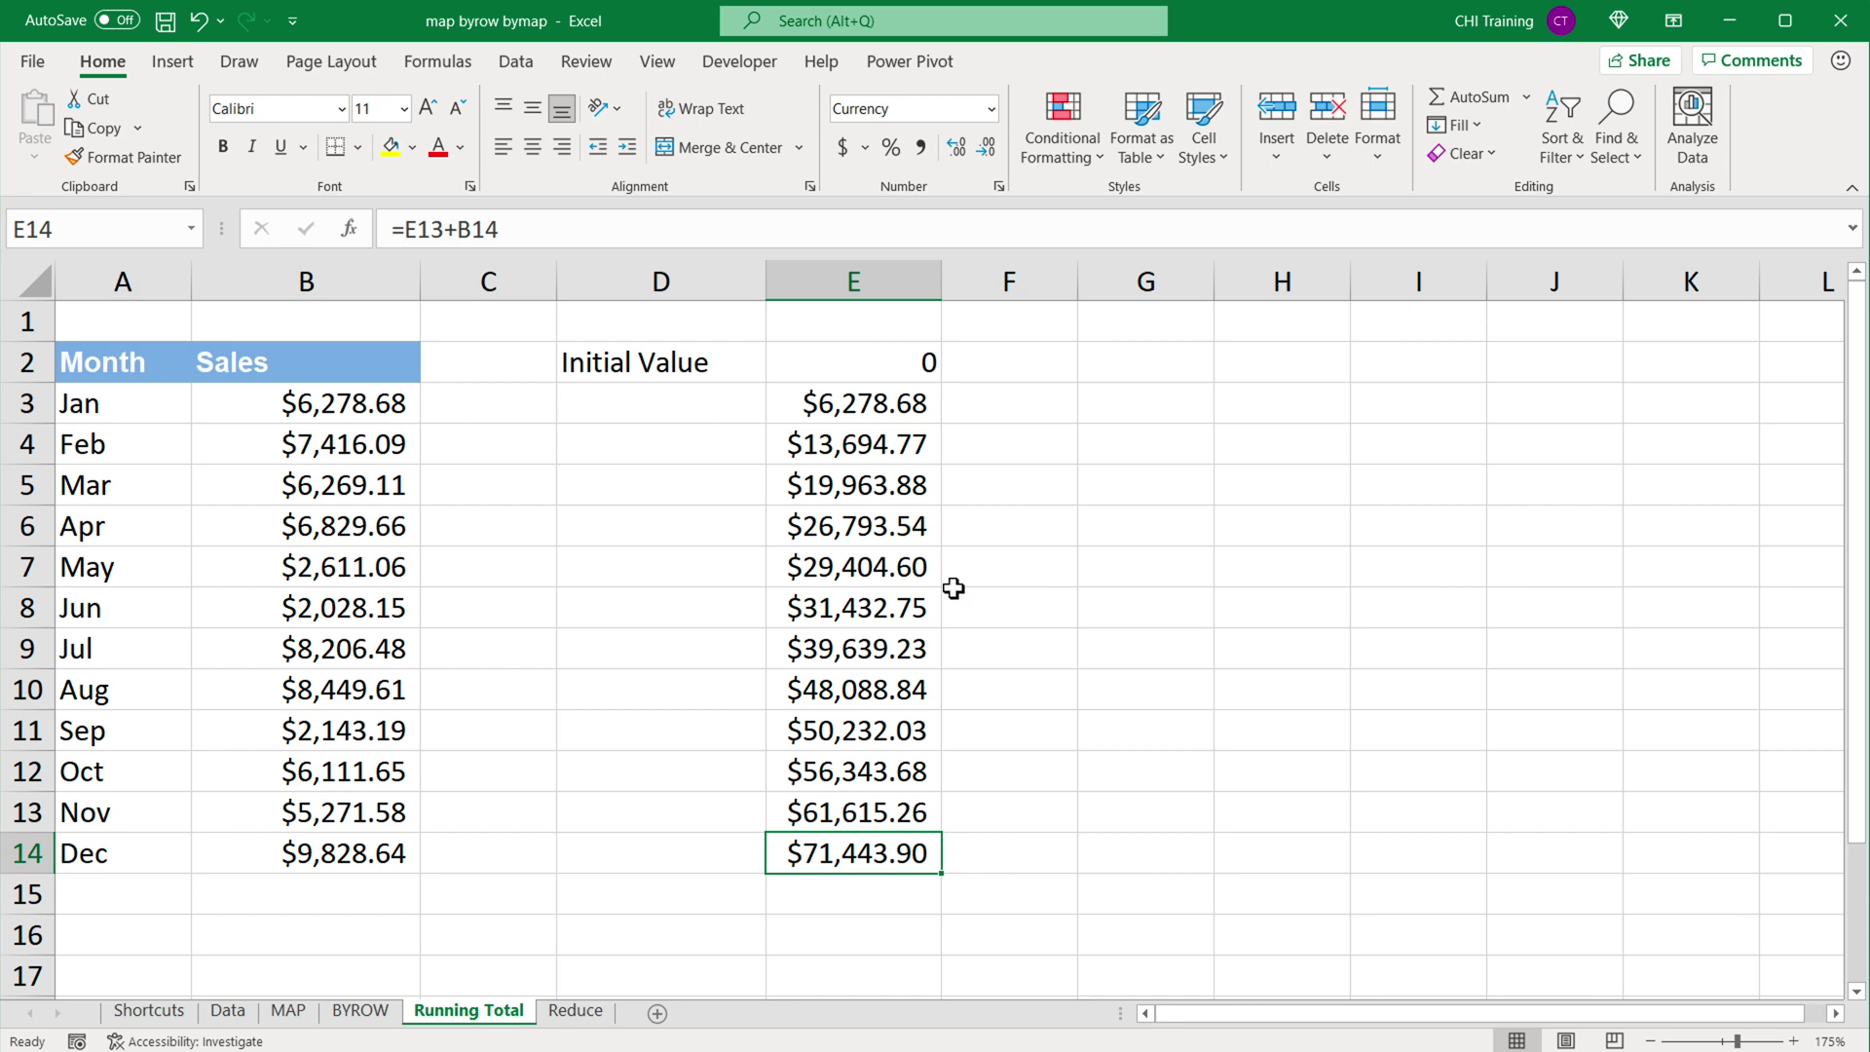
Enter the label "x" in cell E1 above the running totals and center it.
left_click(879, 333)
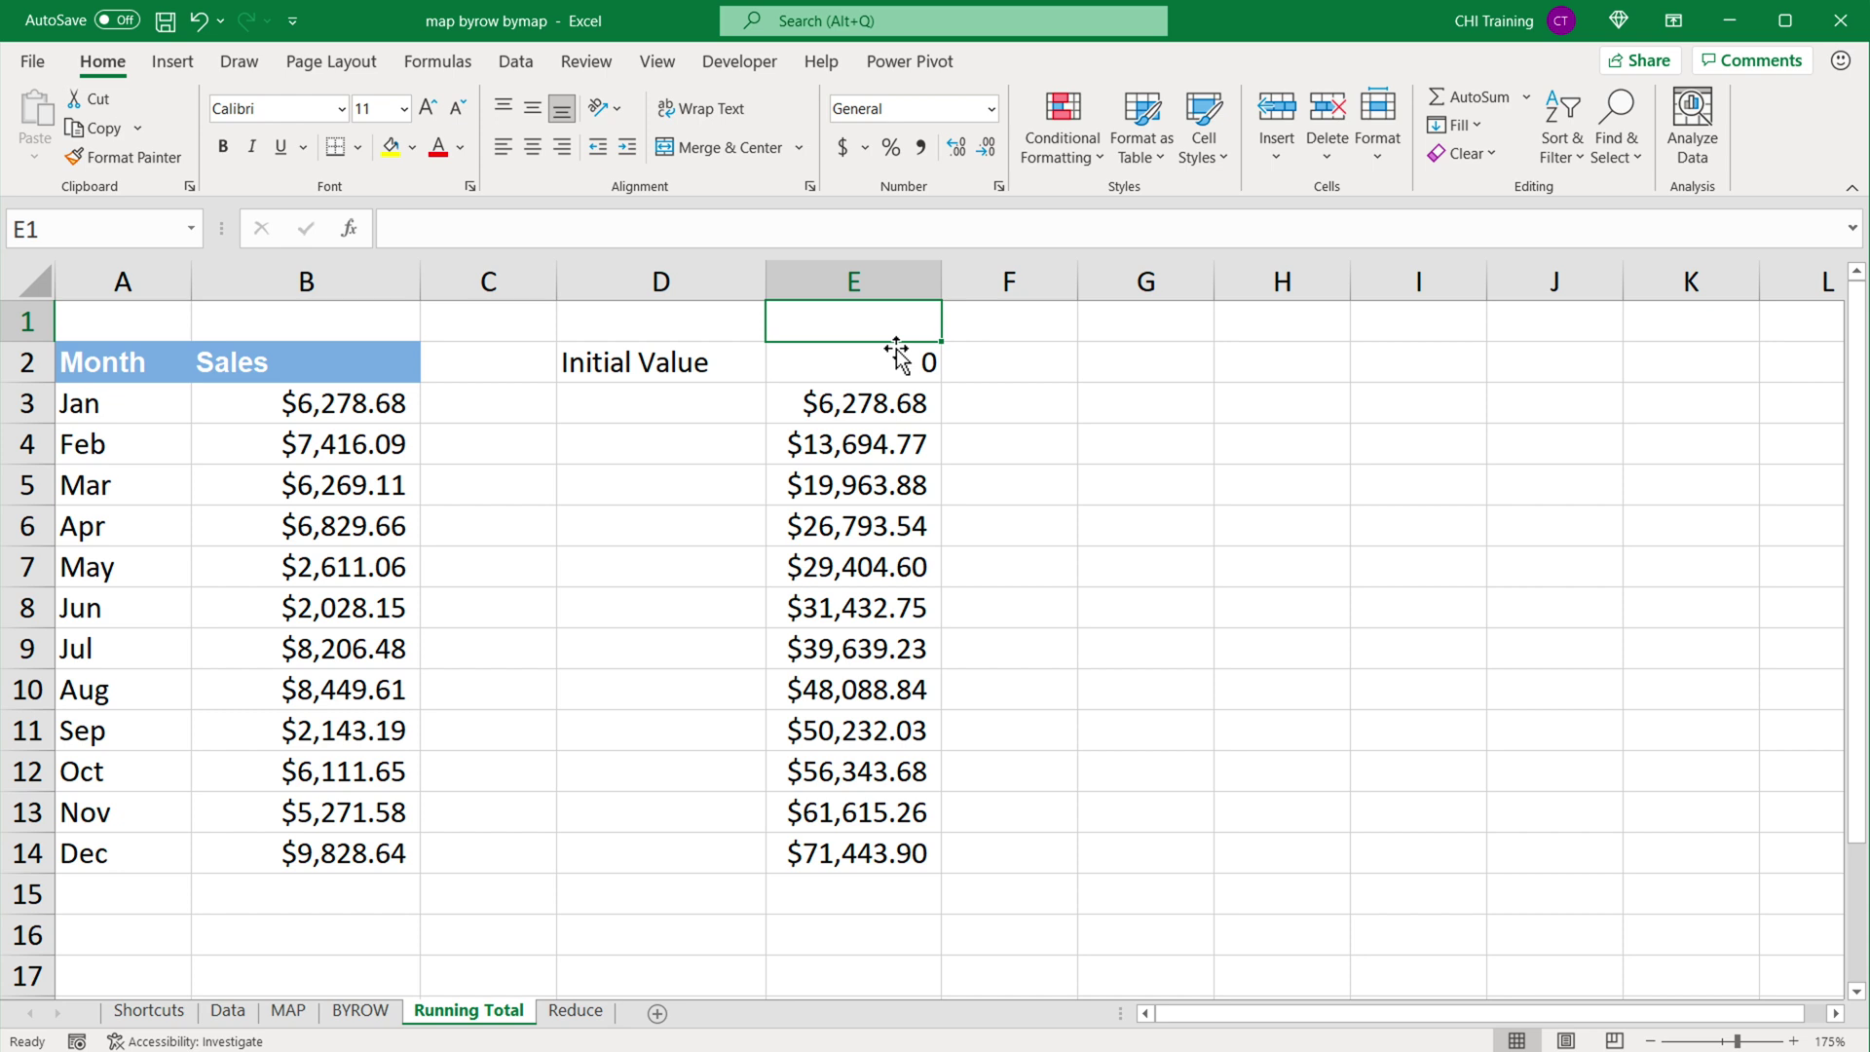
type("x")
key("Return")
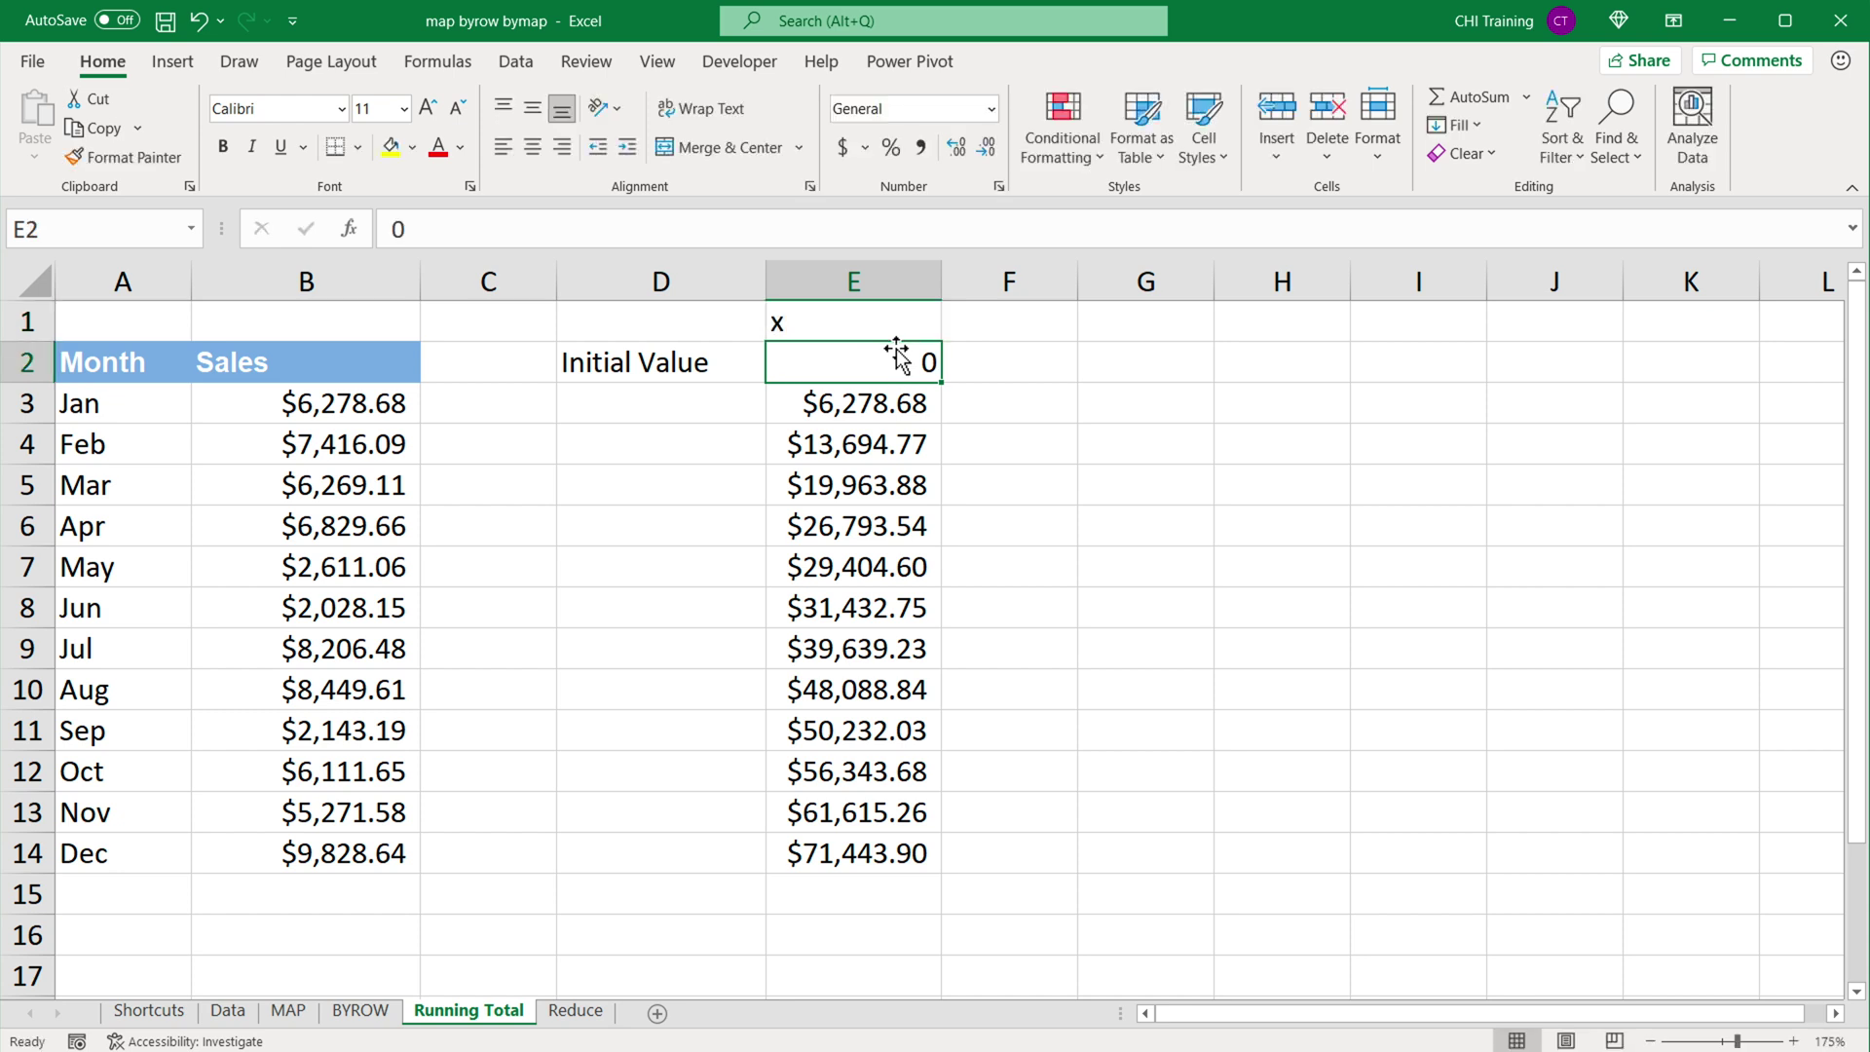
left_click(891, 331)
left_click(533, 146)
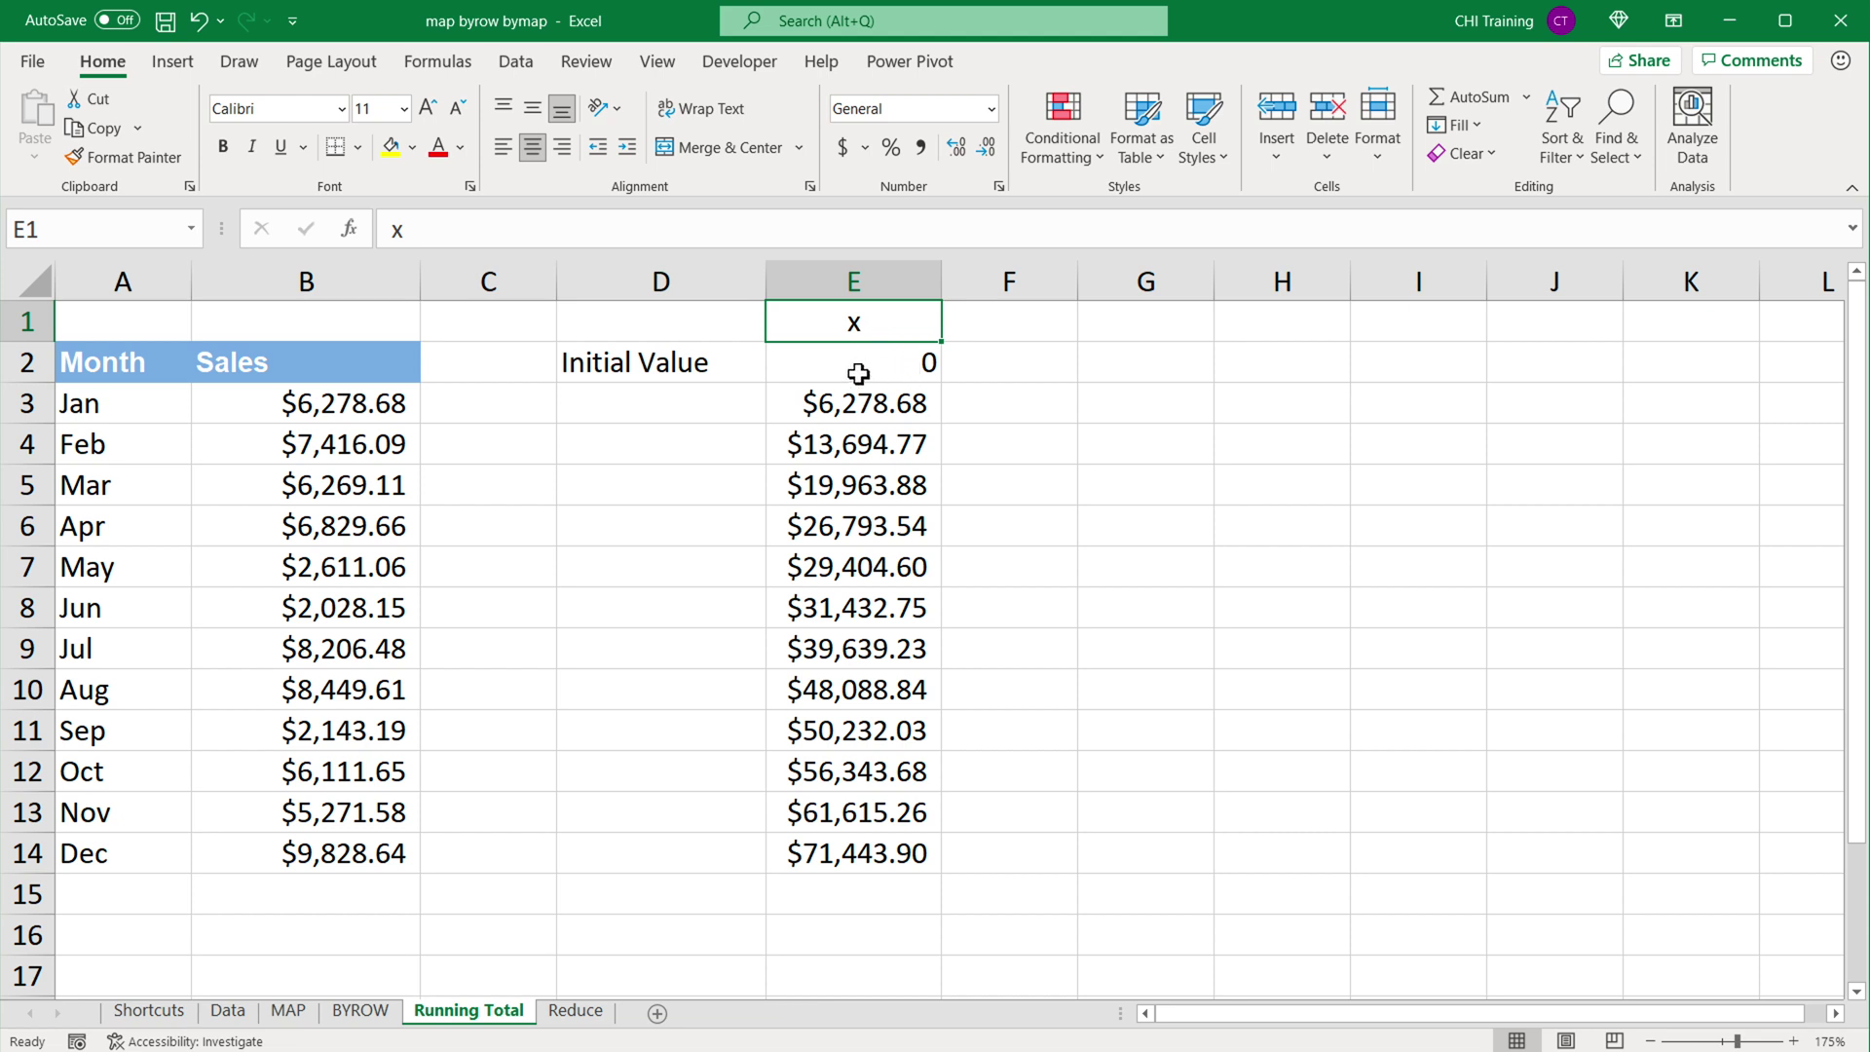
left_click_drag(738, 363, 785, 364)
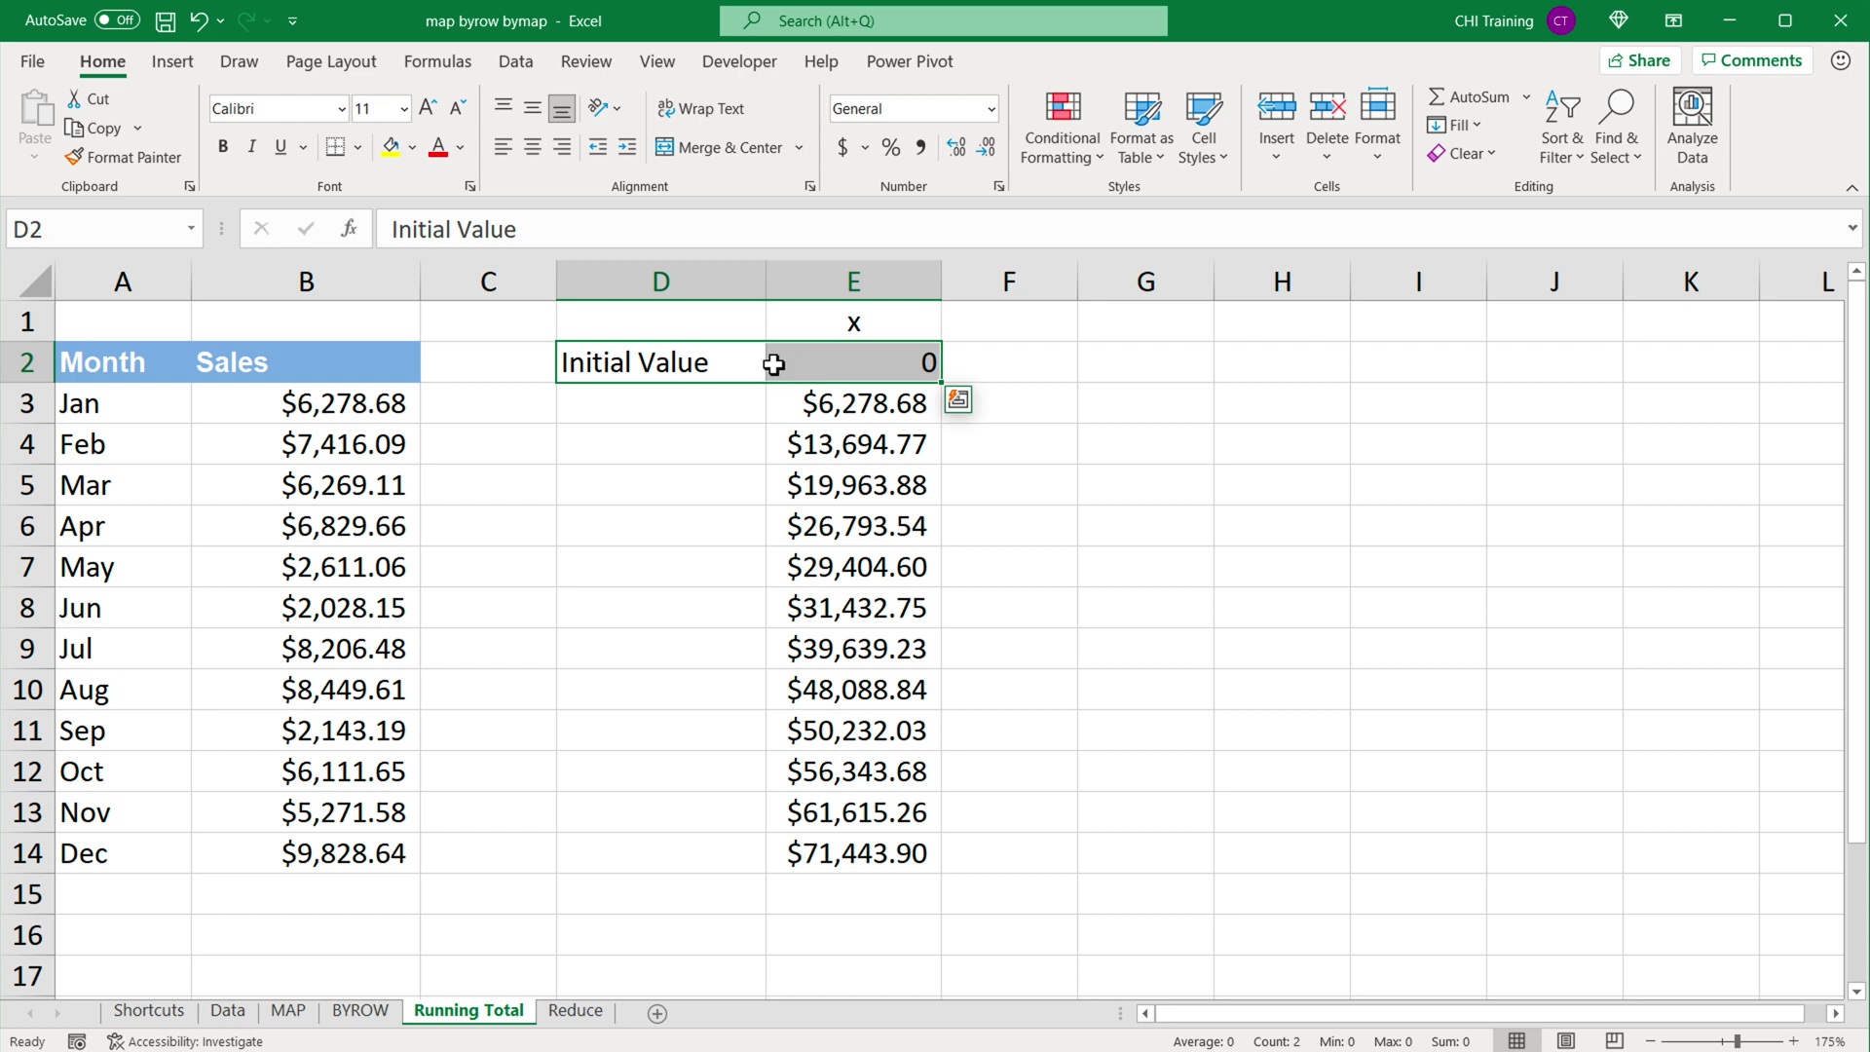
left_click(883, 376)
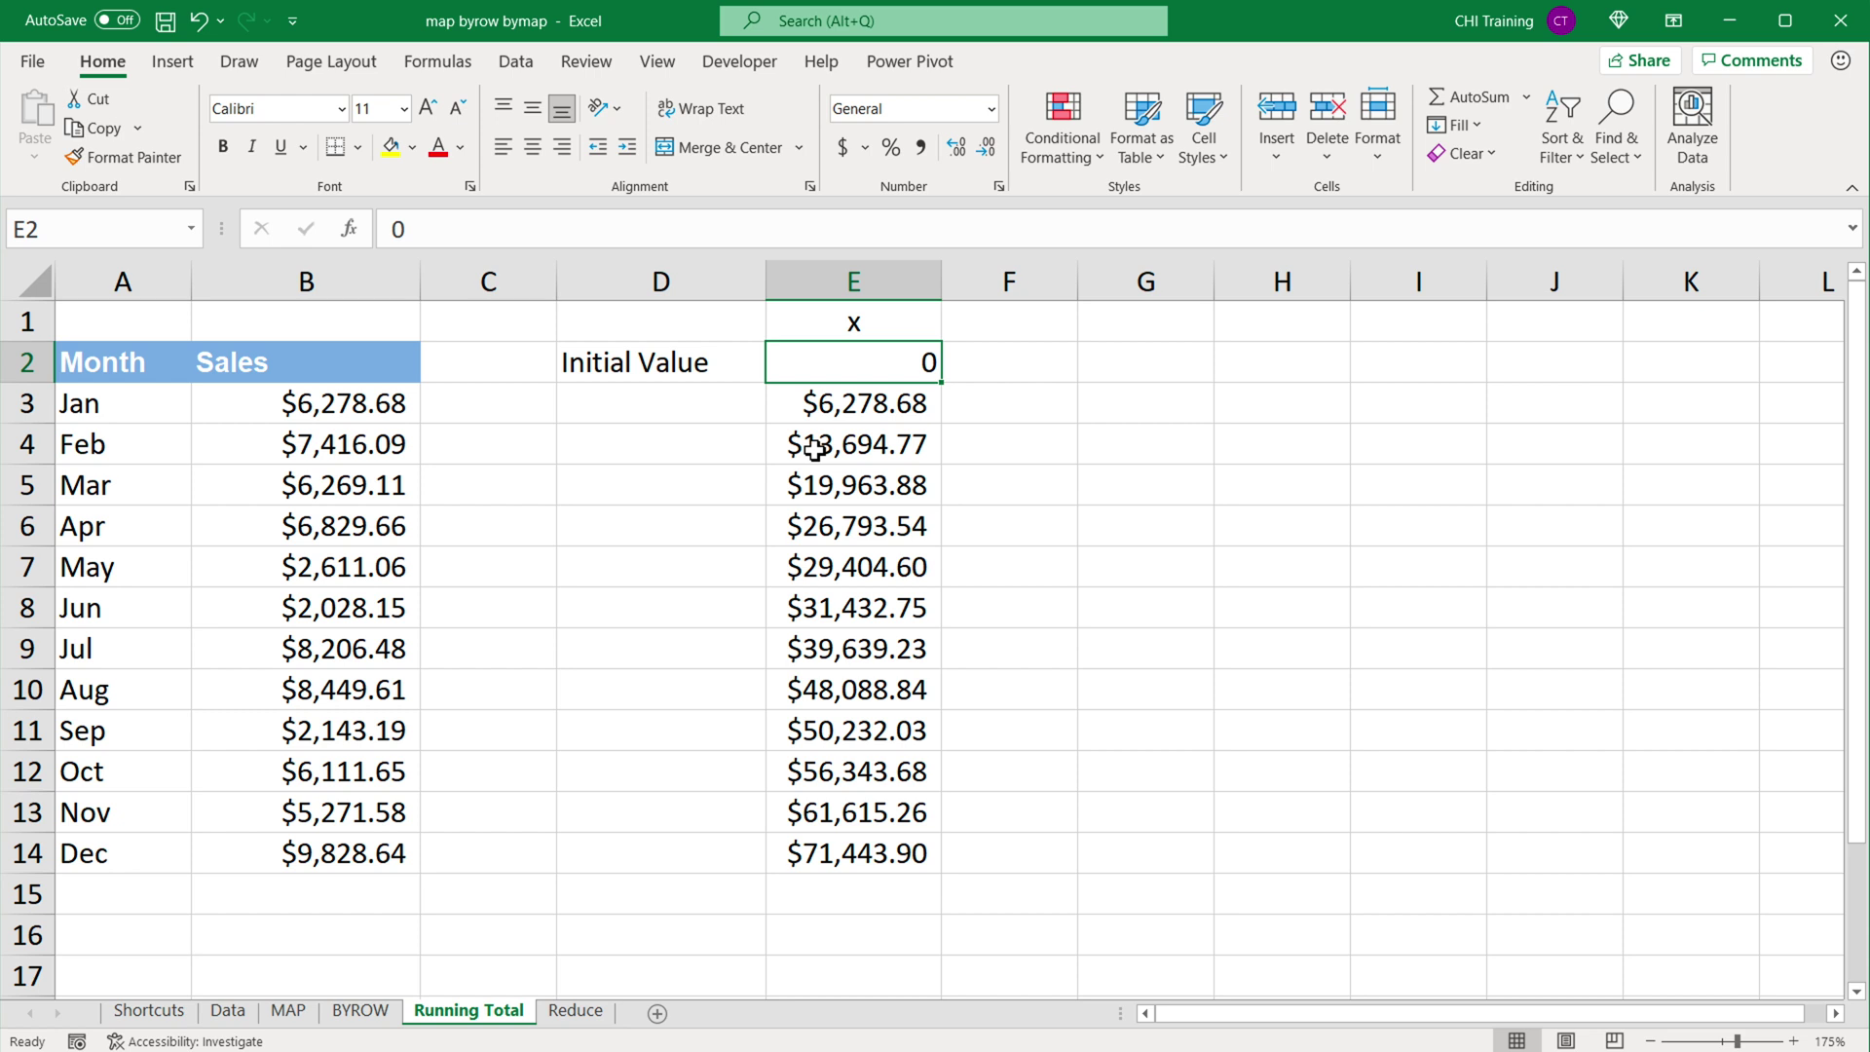
Set the initial value in cell E2 to 15000.
type("15000")
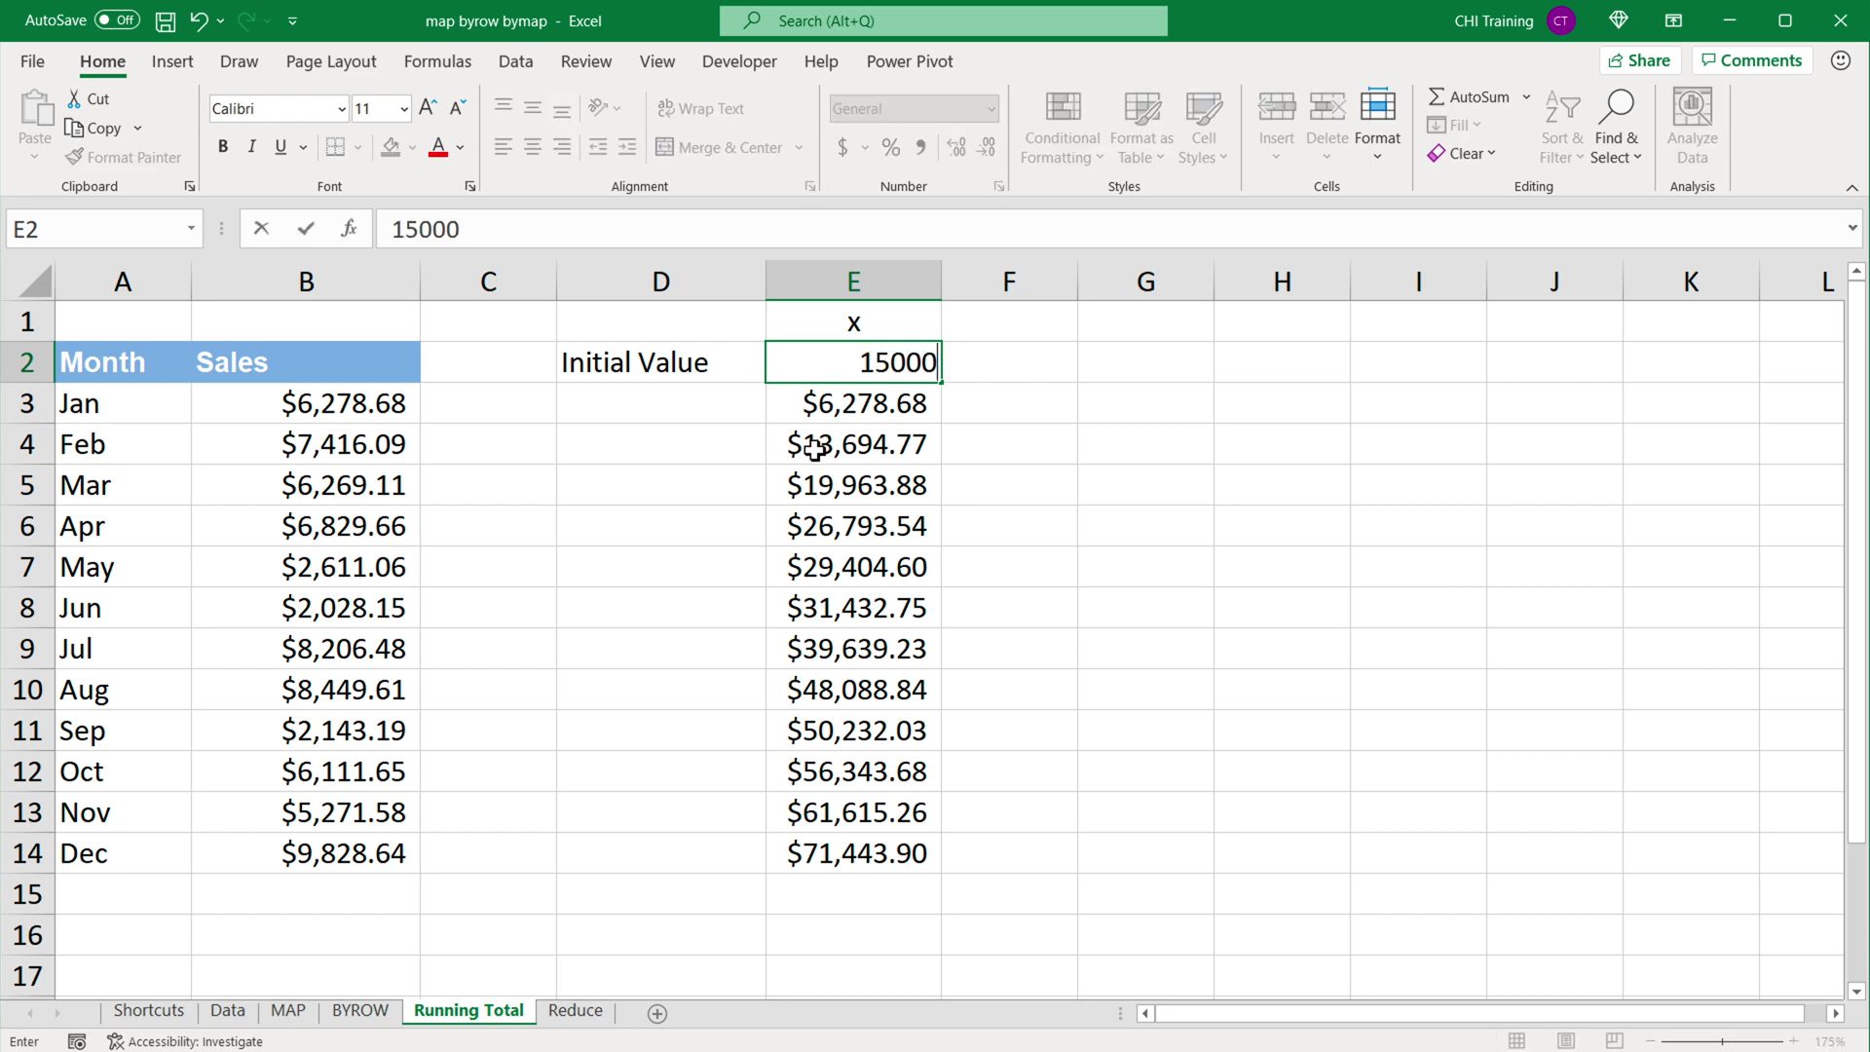
key("Return")
left_click(874, 366)
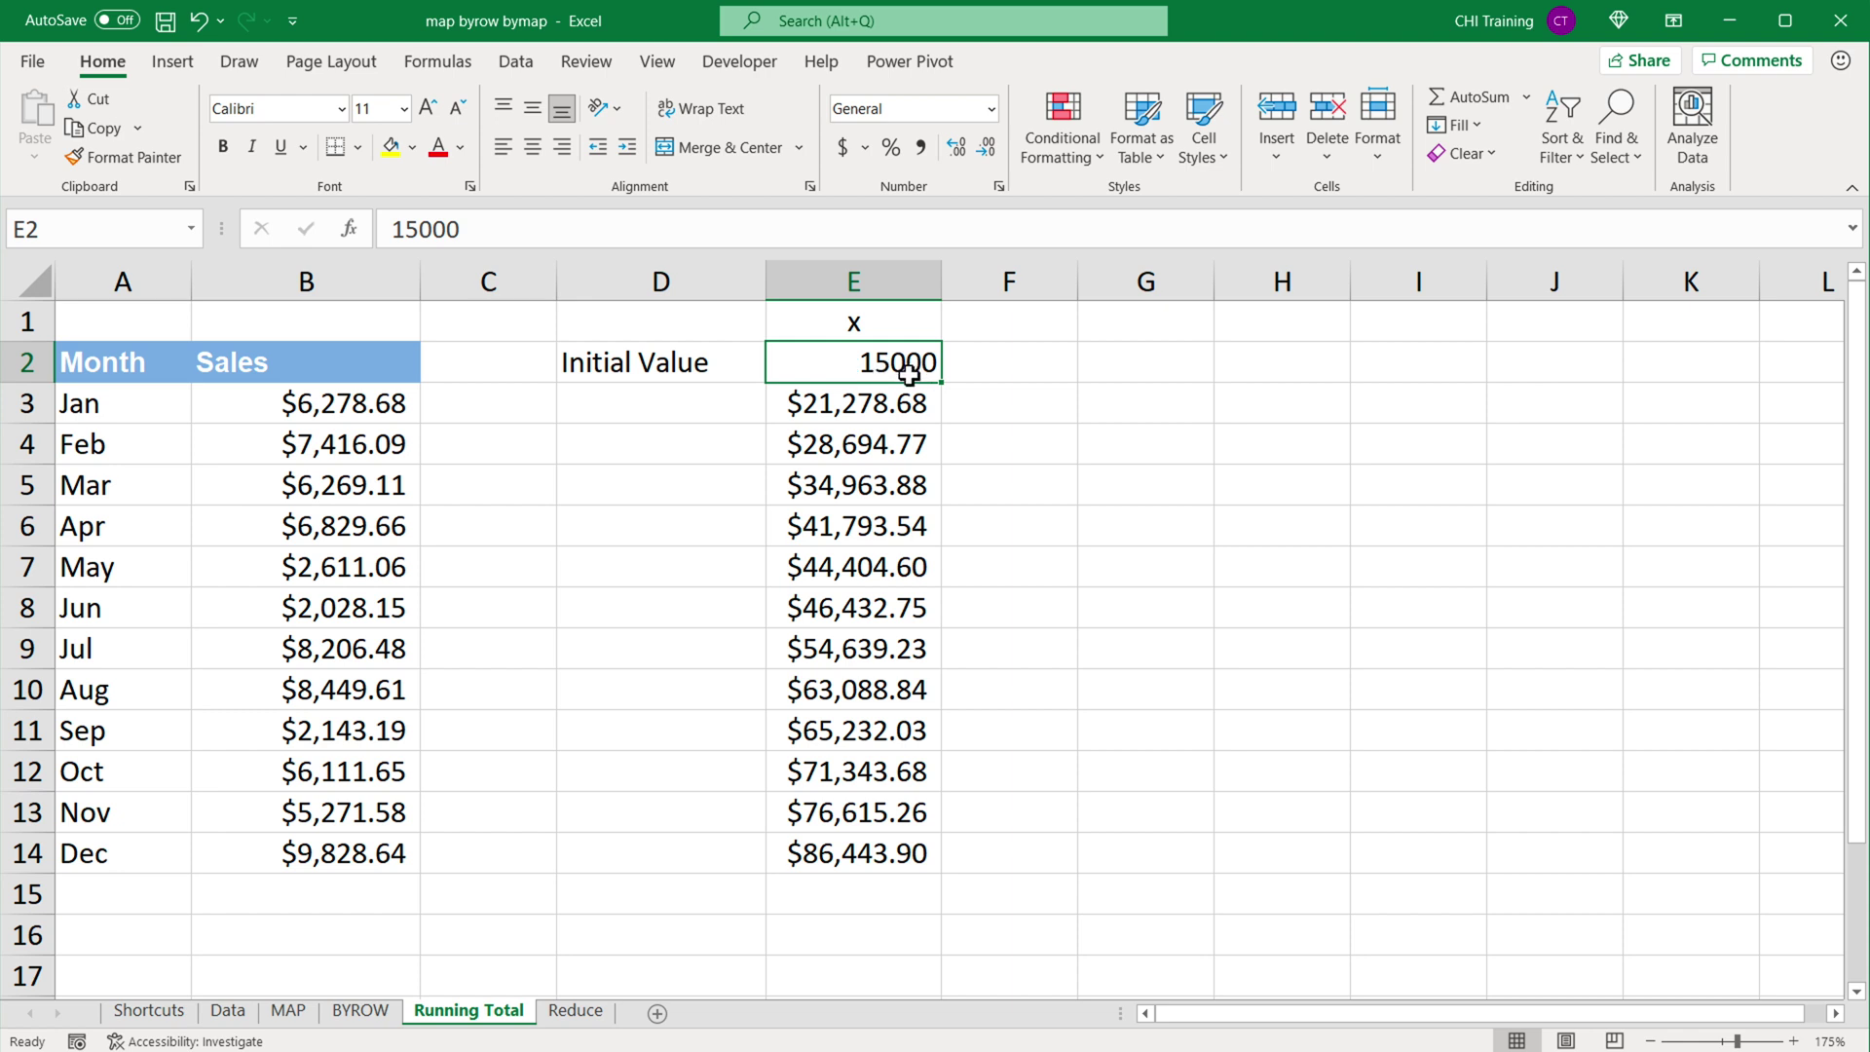
Examine how January's running total in E3 adds the sales in B3 to the initial value in E2.
left_click(399, 413)
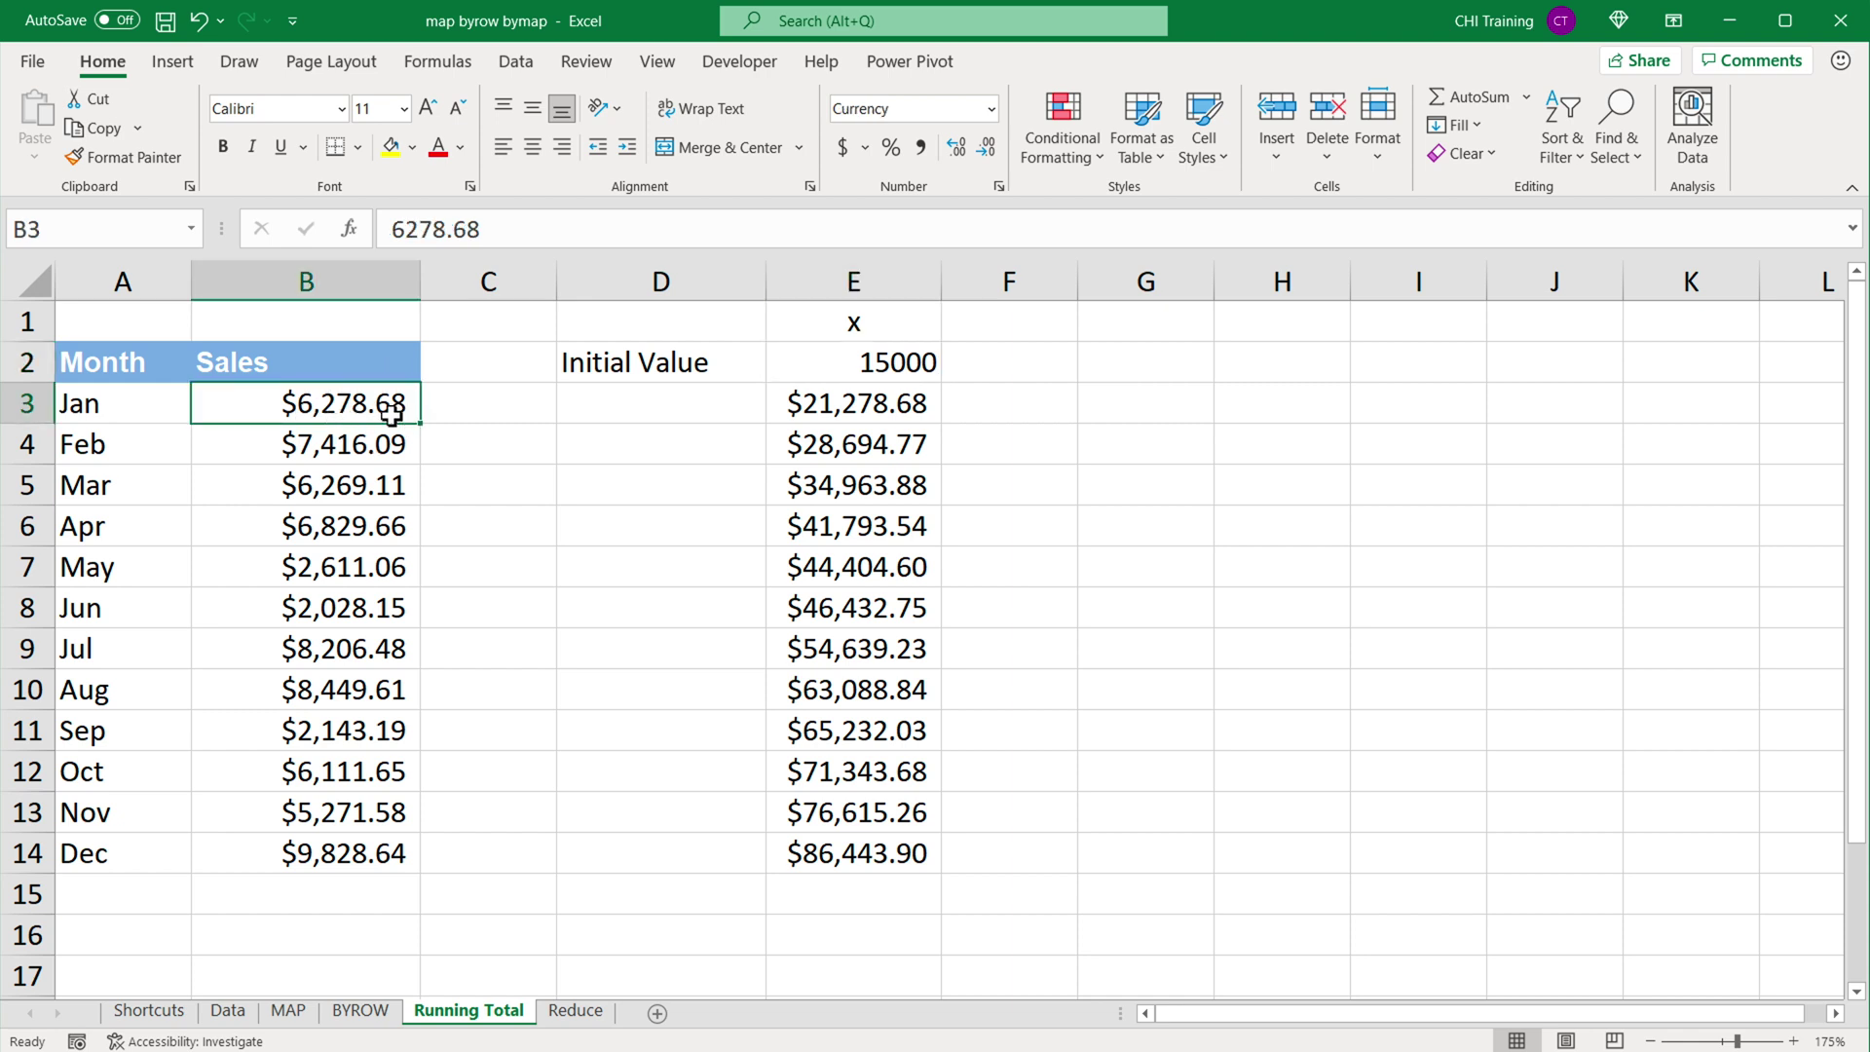
left_click(835, 420)
key("F2")
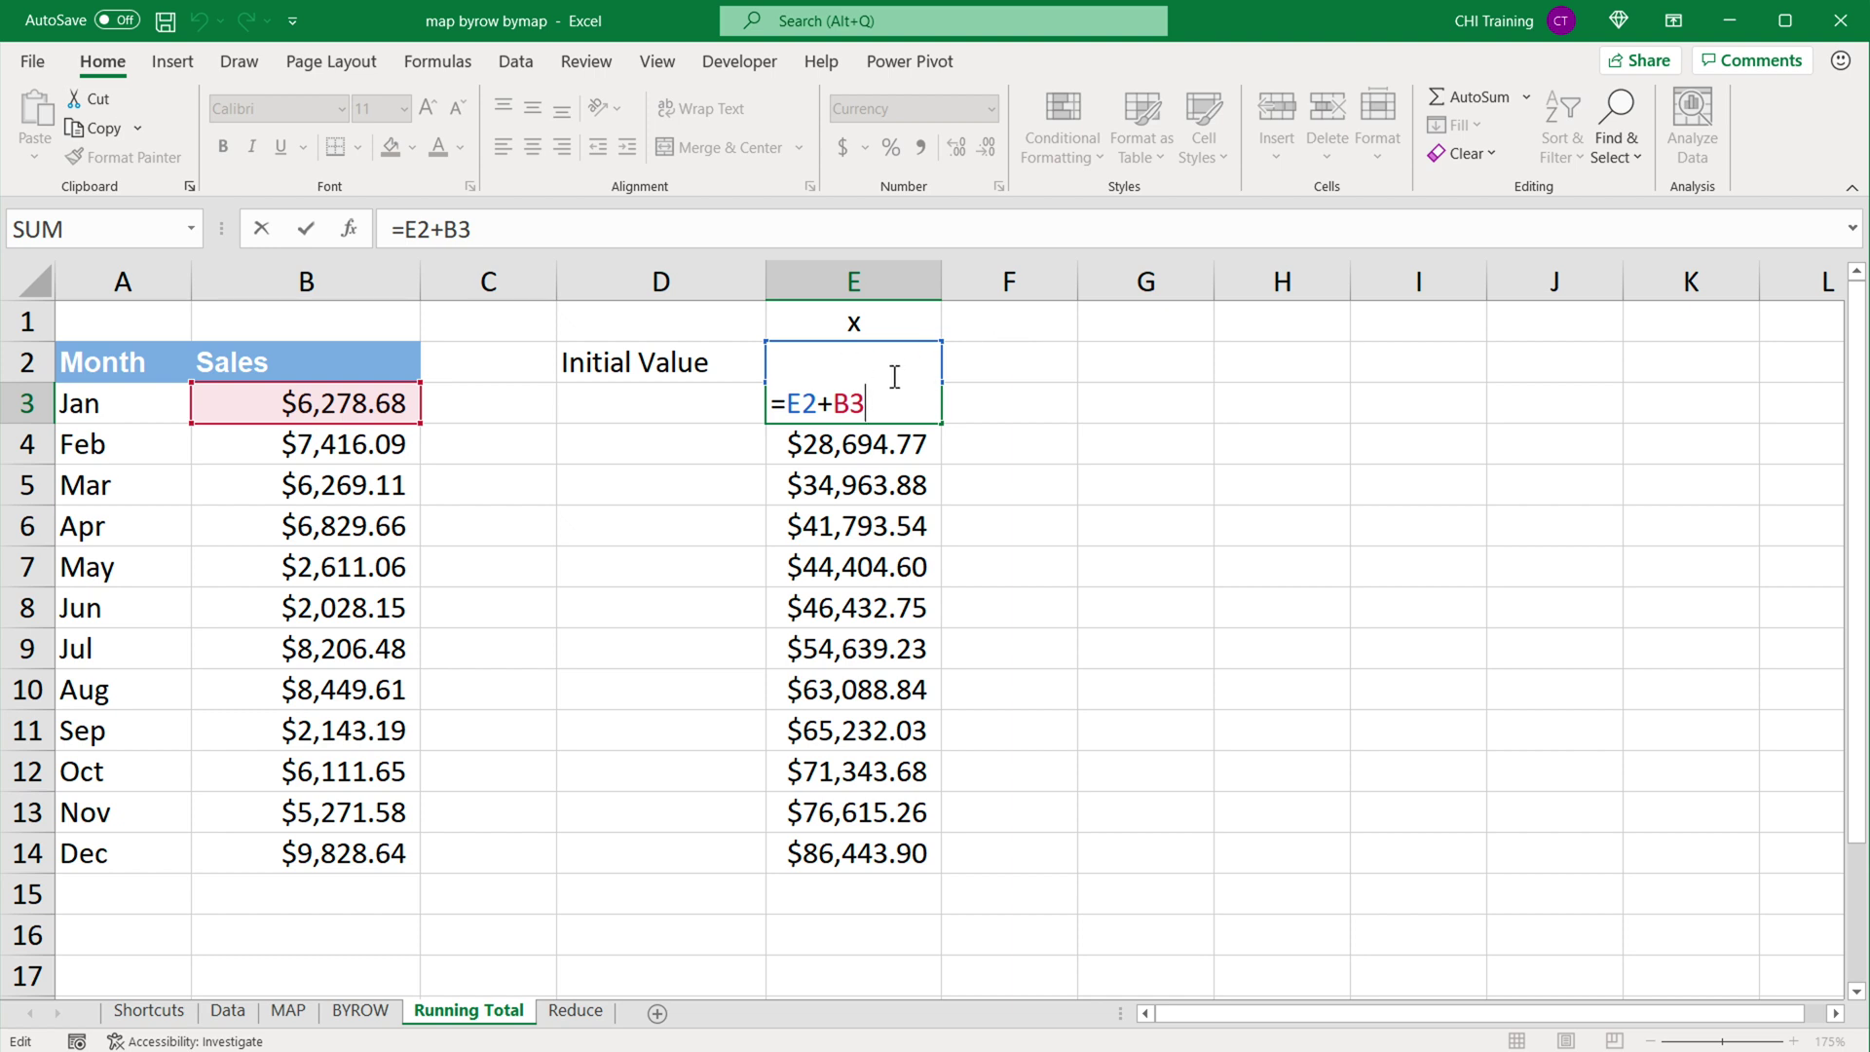
key("Return")
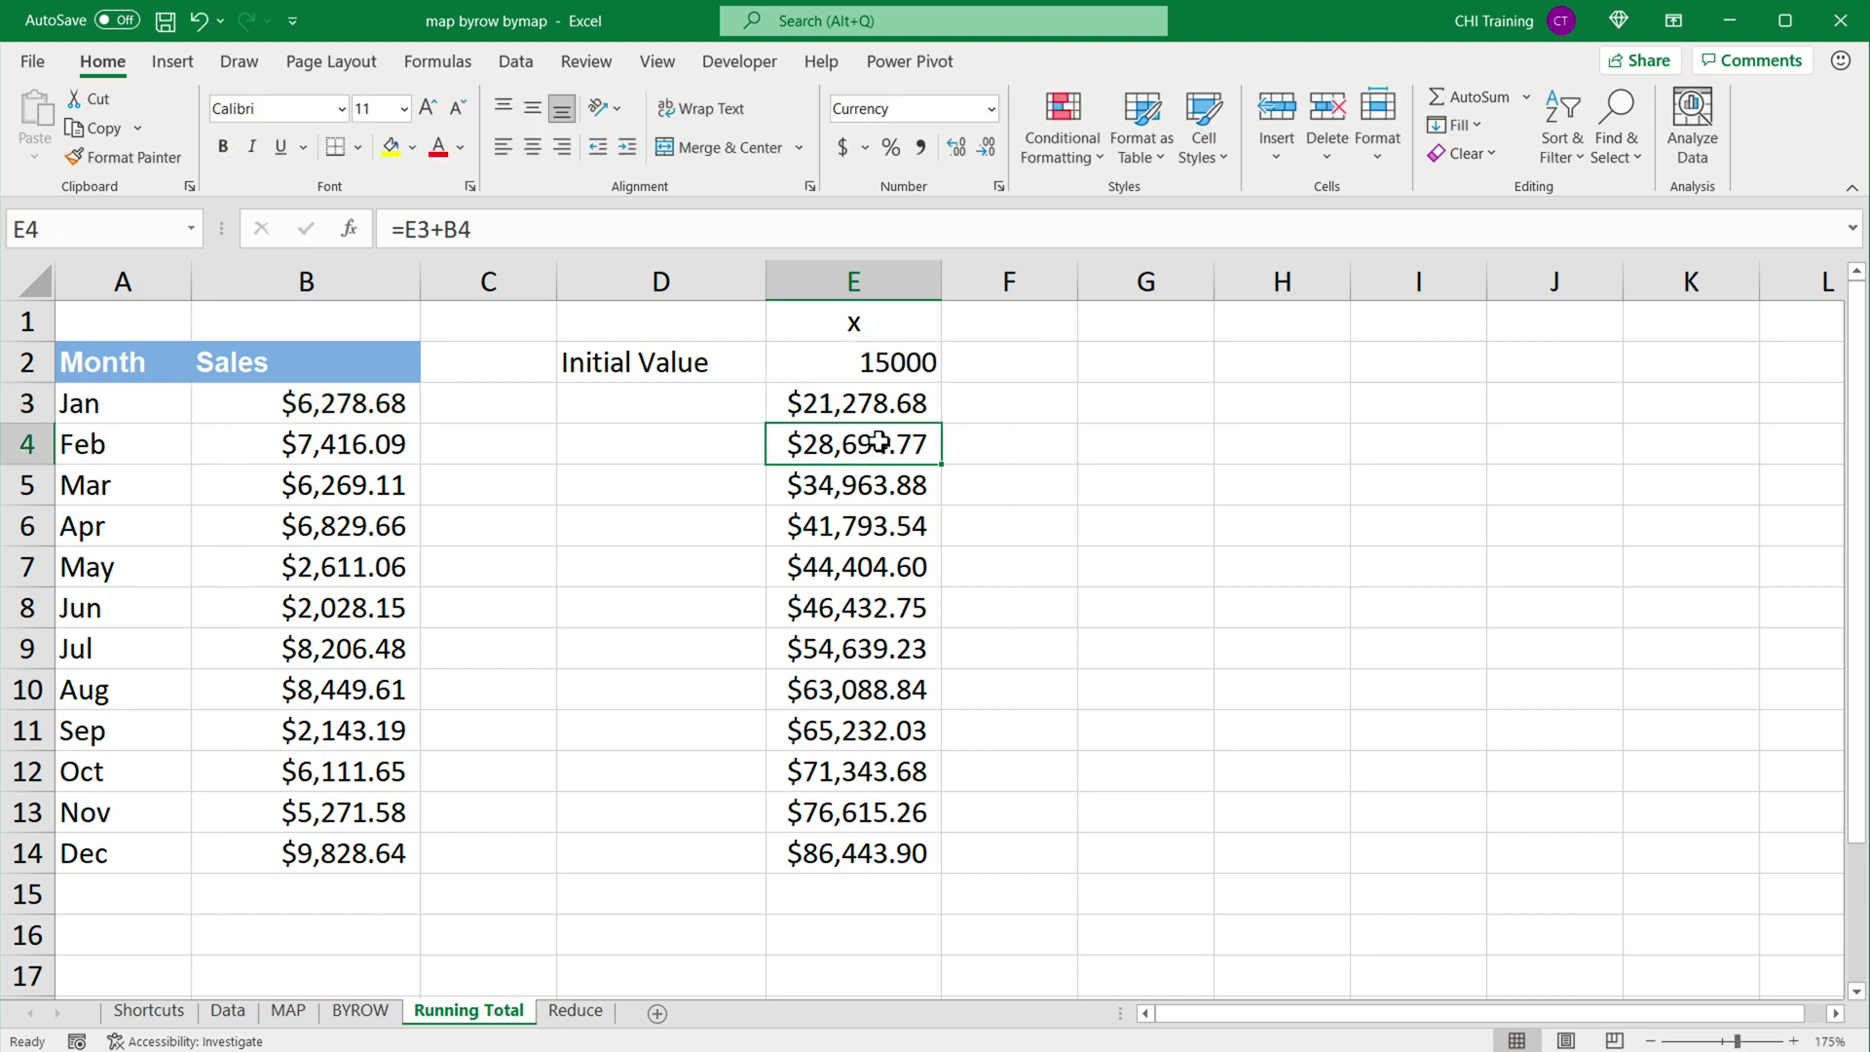
left_click(867, 416)
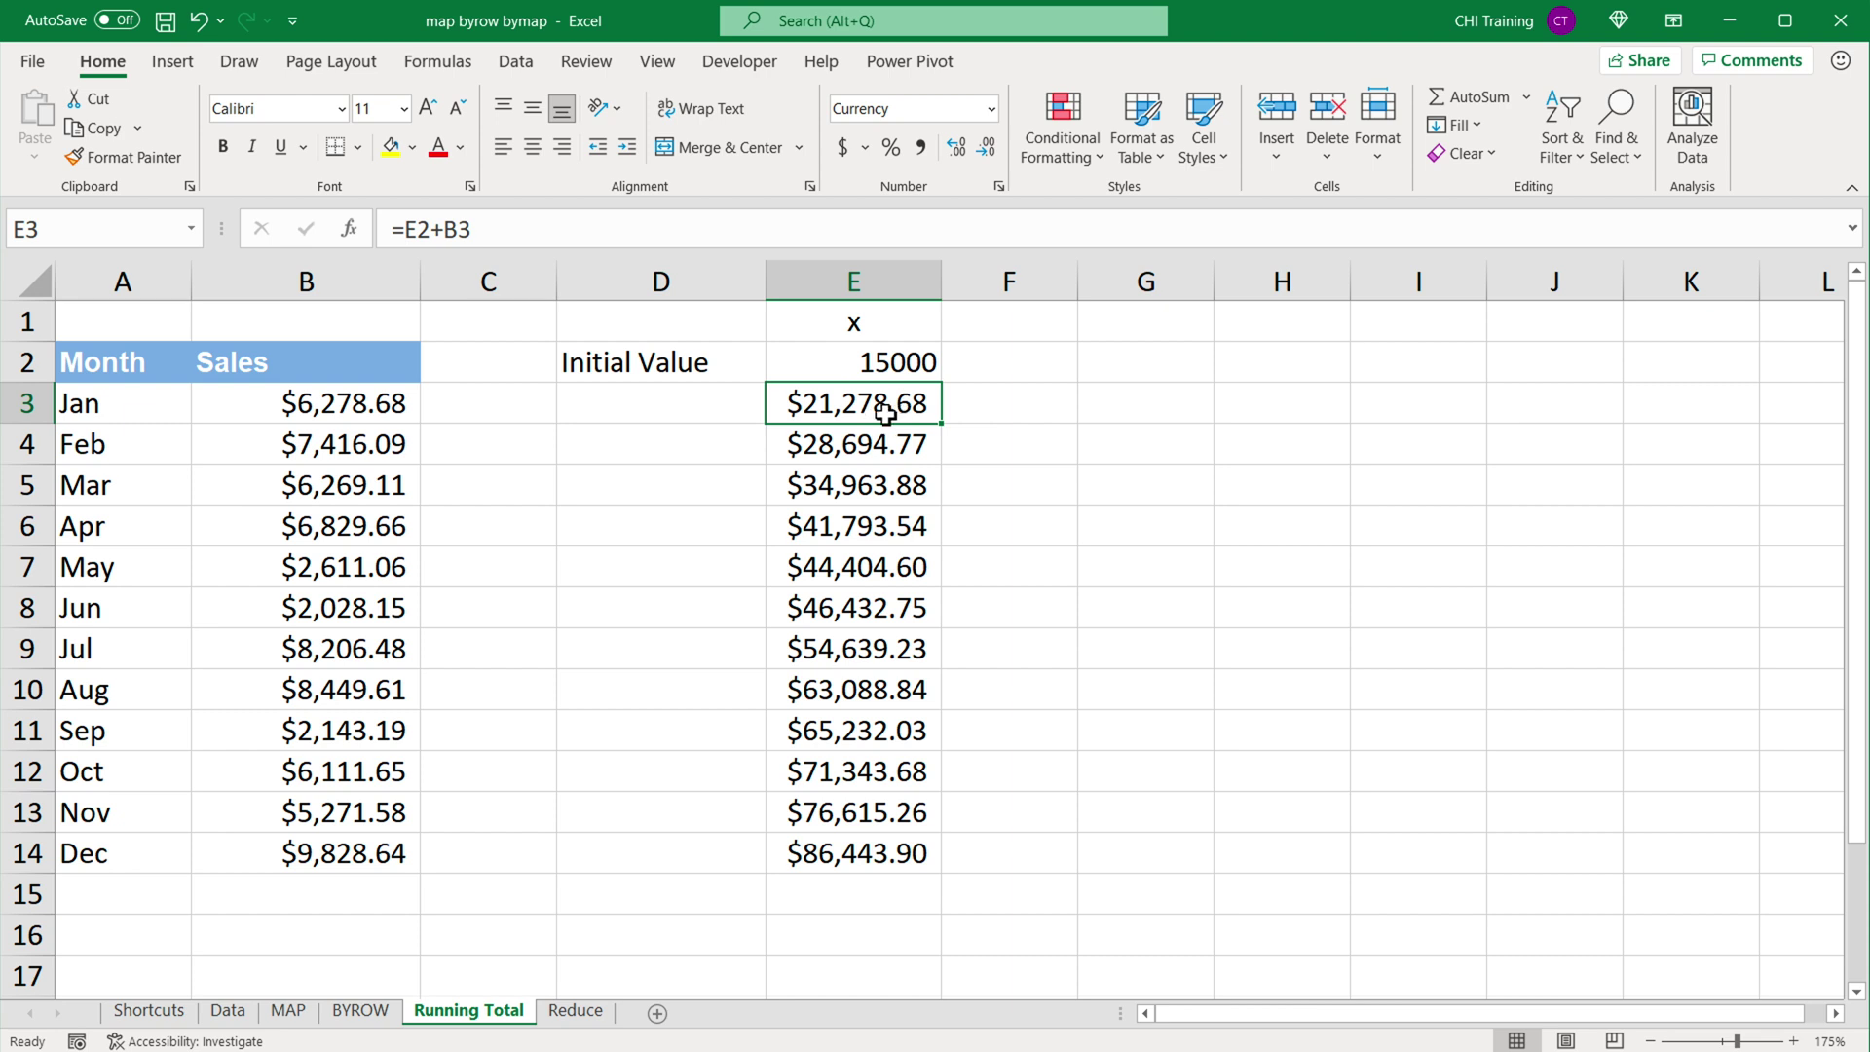
left_click(891, 337)
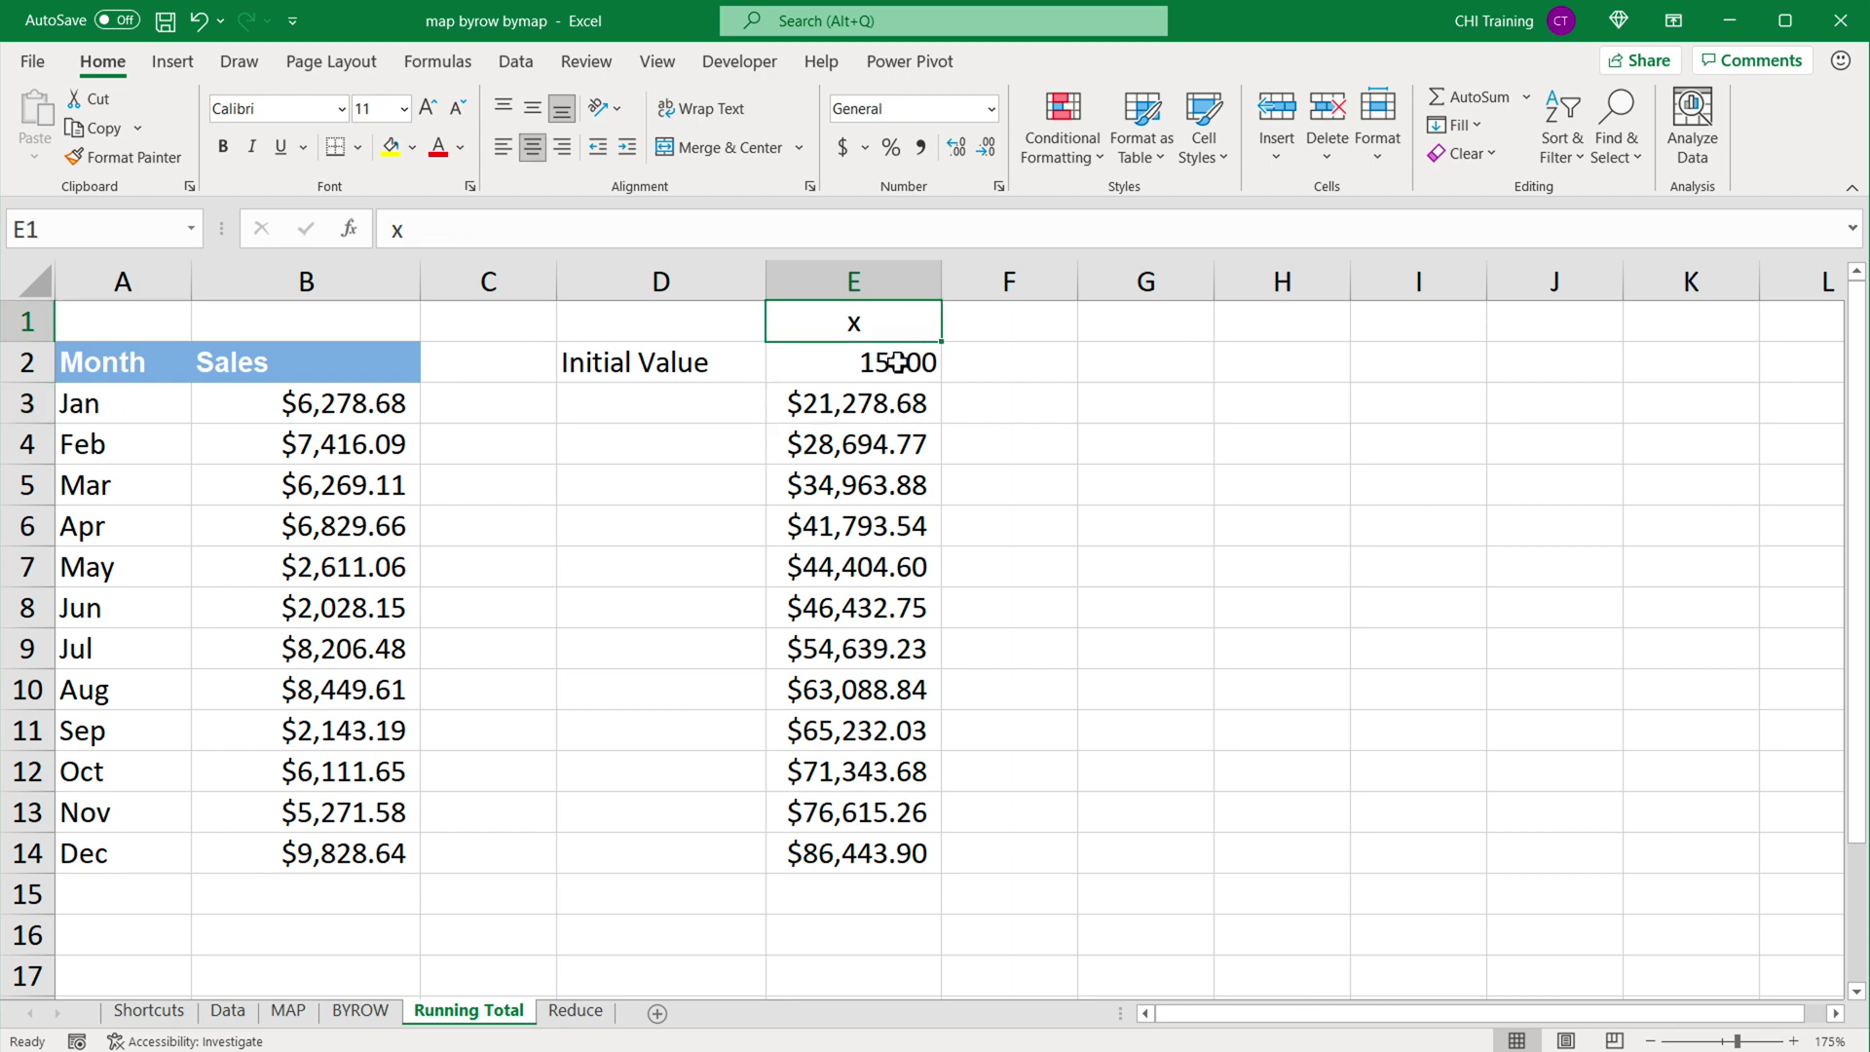
left_click(897, 362)
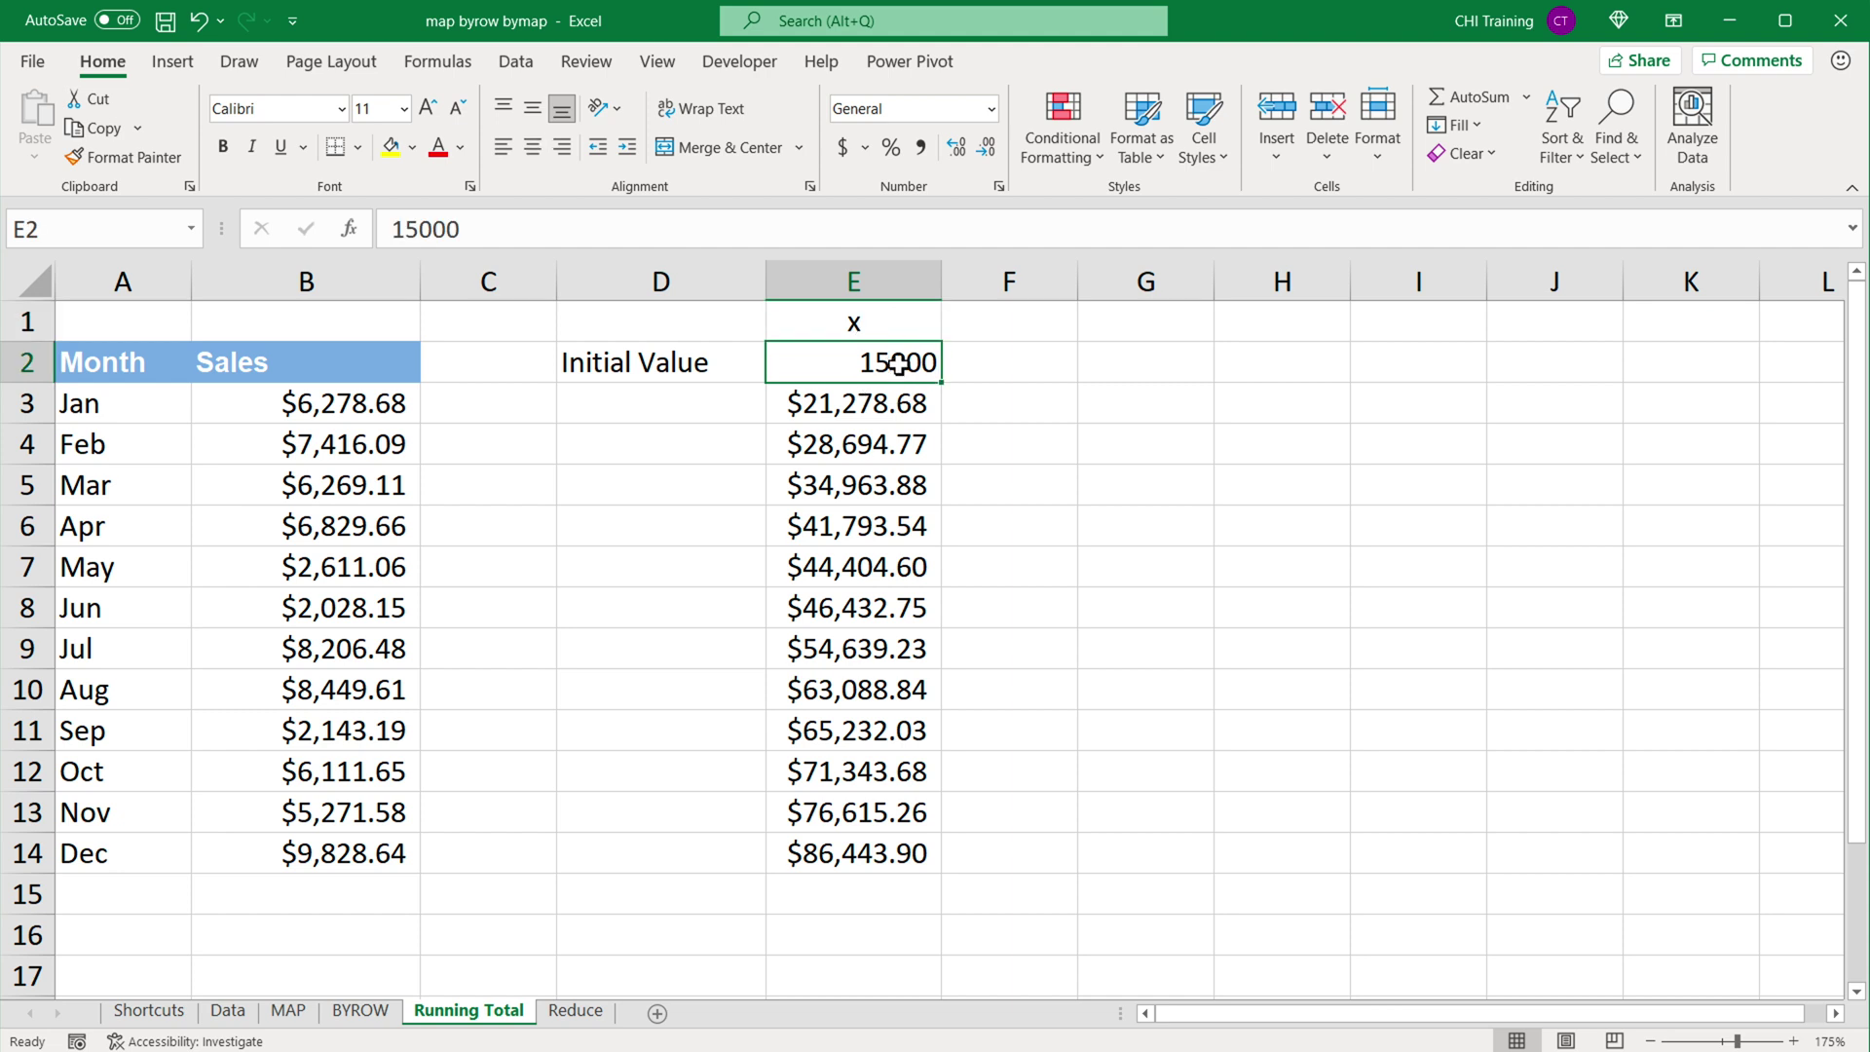
Trace how the accumulated total carries from E3 into E4 with February's sales and on to December's formula in E14.
left_click(846, 409)
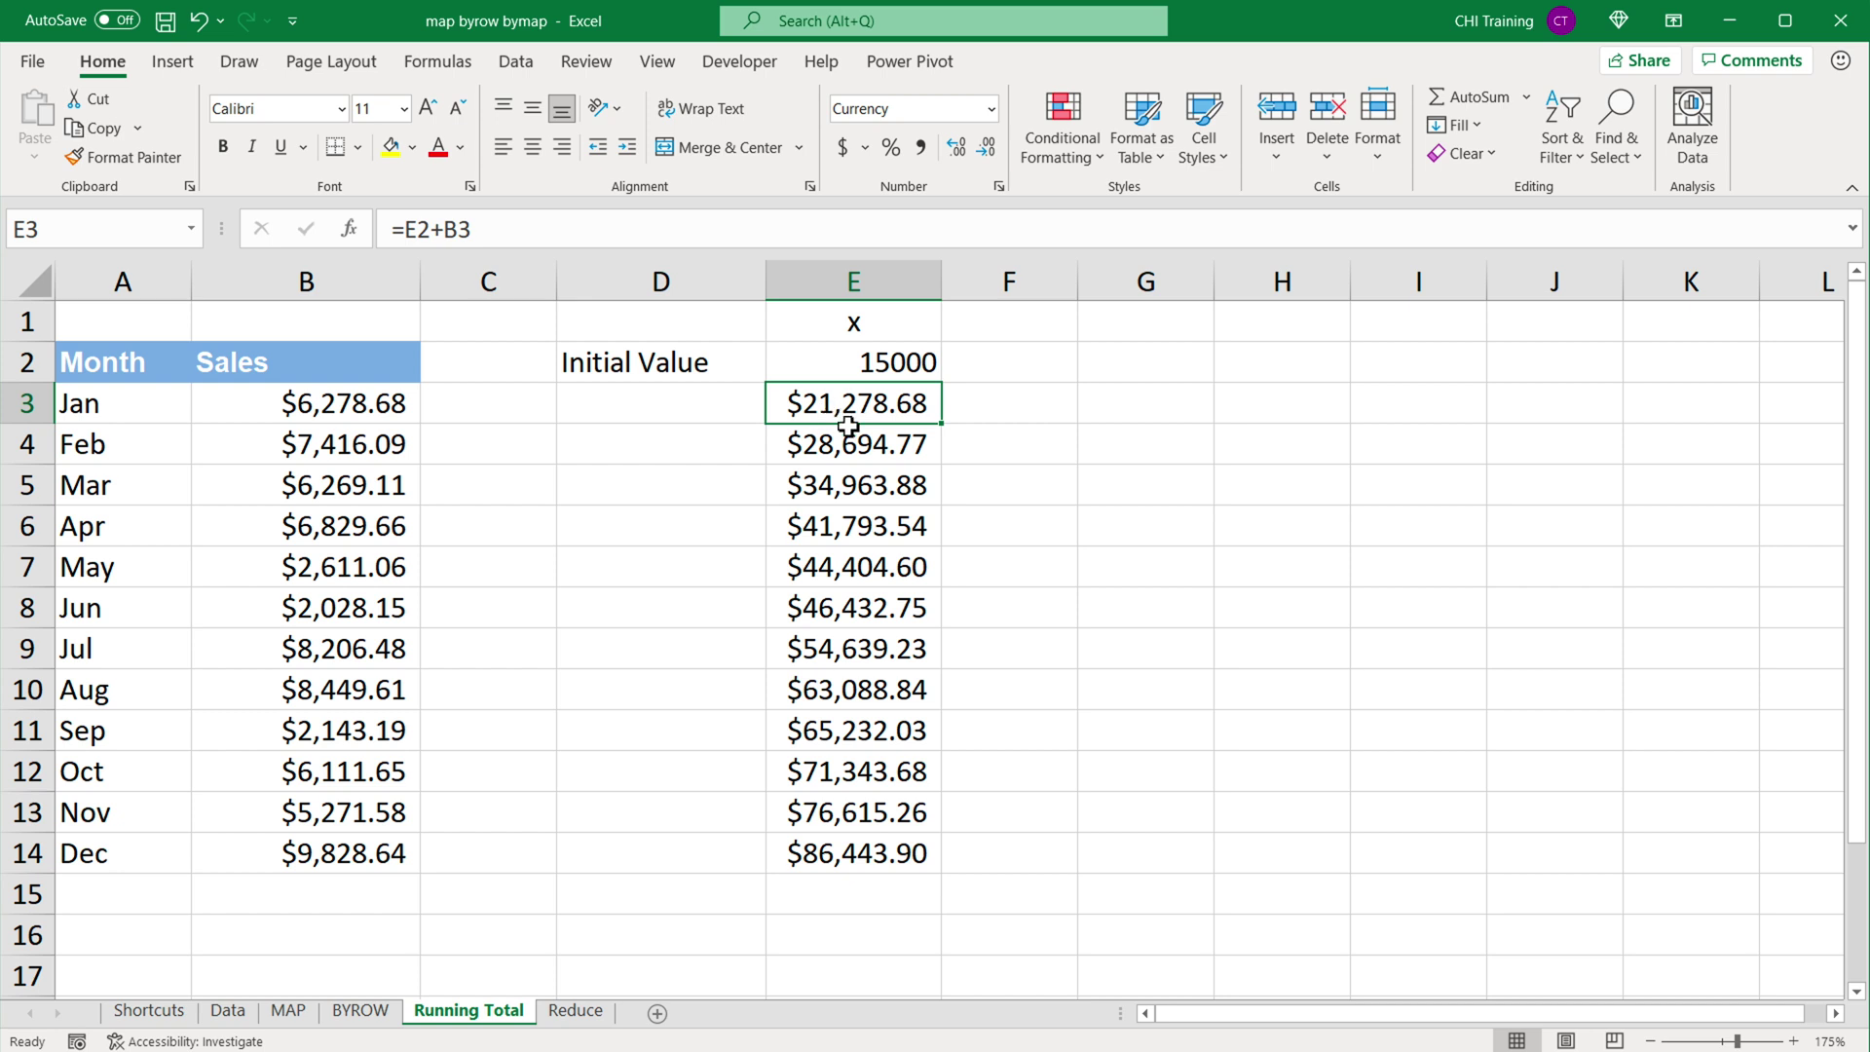
left_click(854, 456)
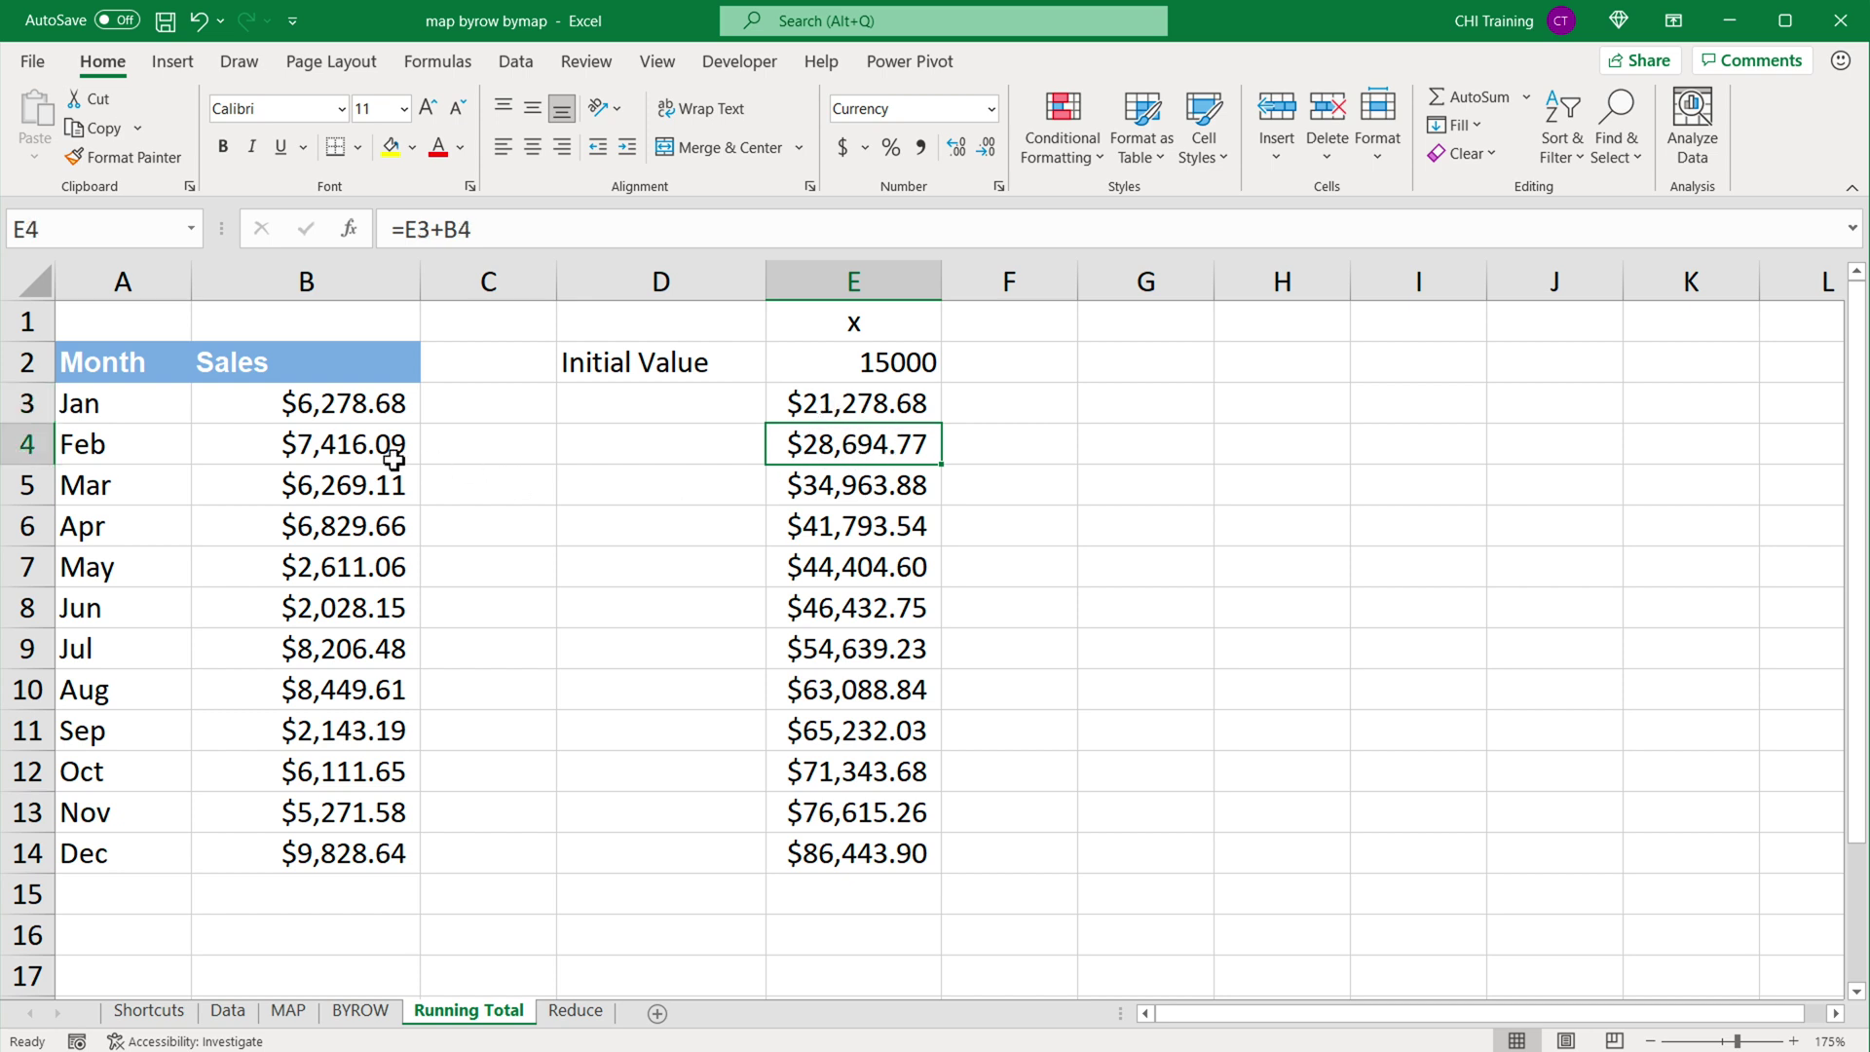
left_click(346, 448)
left_click(858, 407)
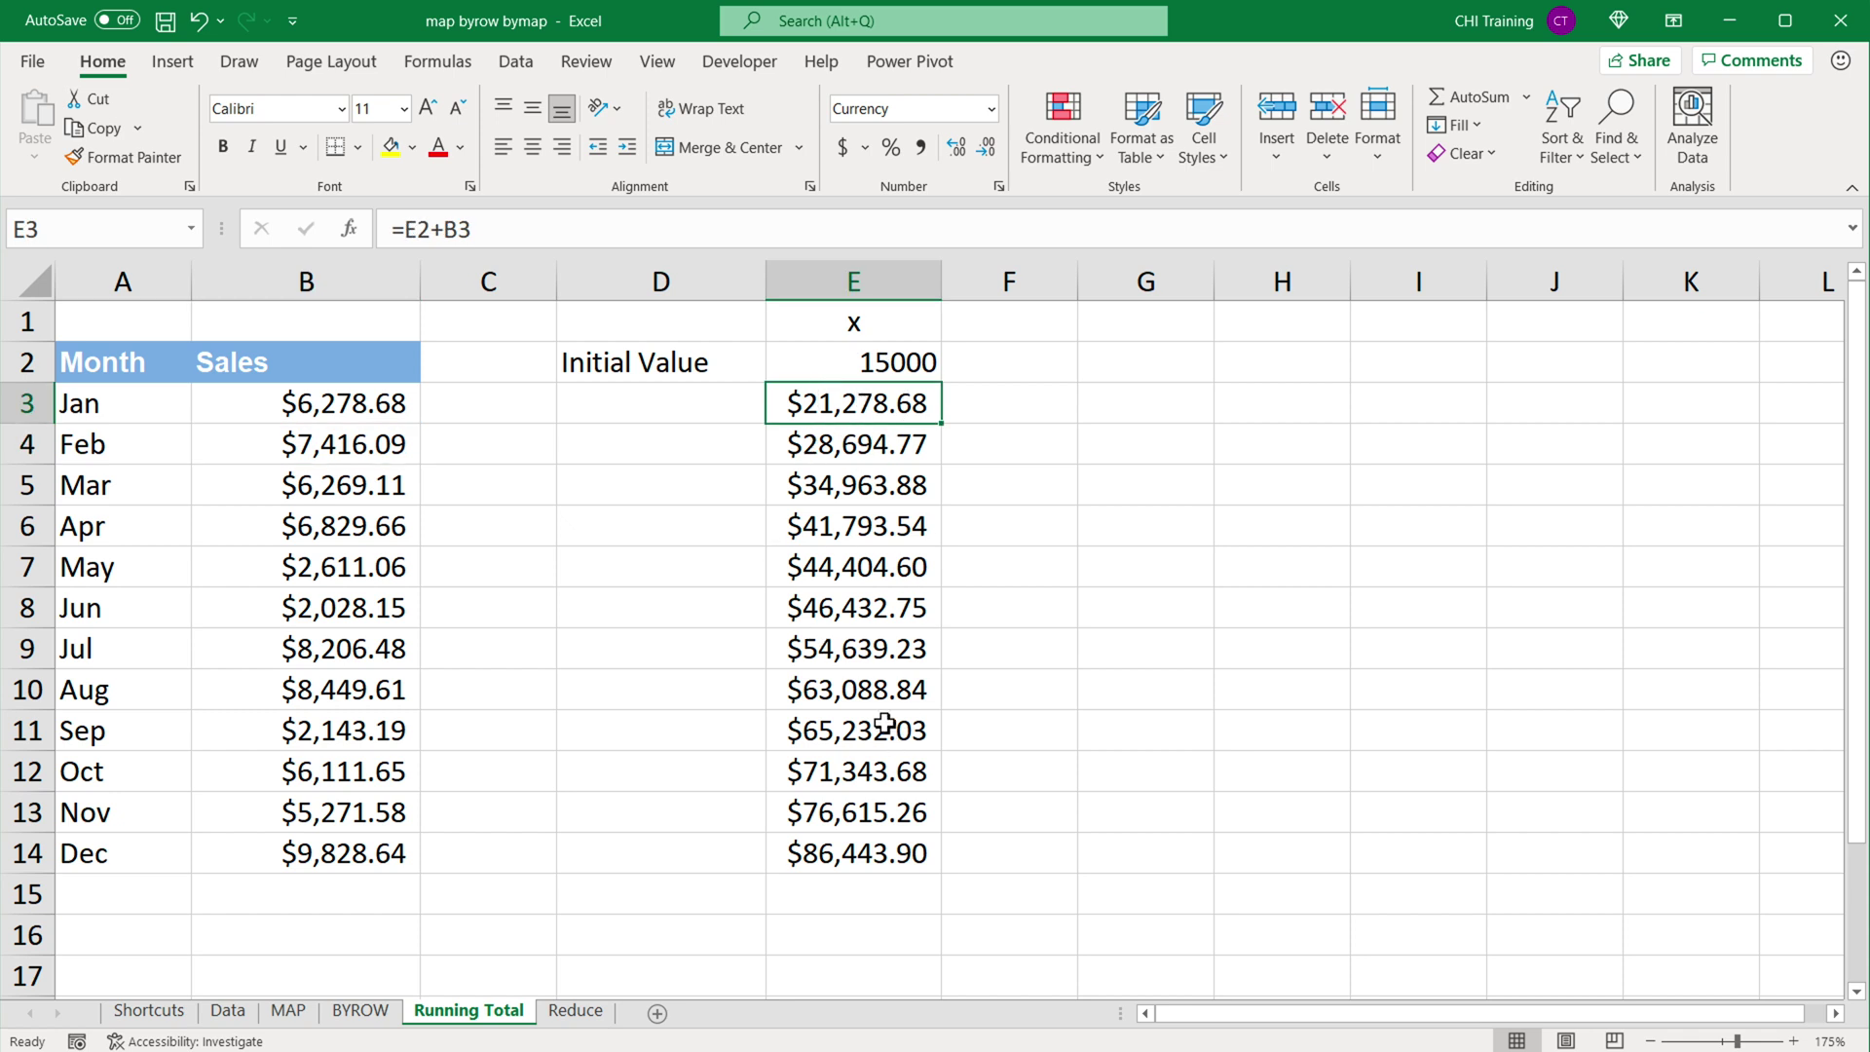
left_click(862, 855)
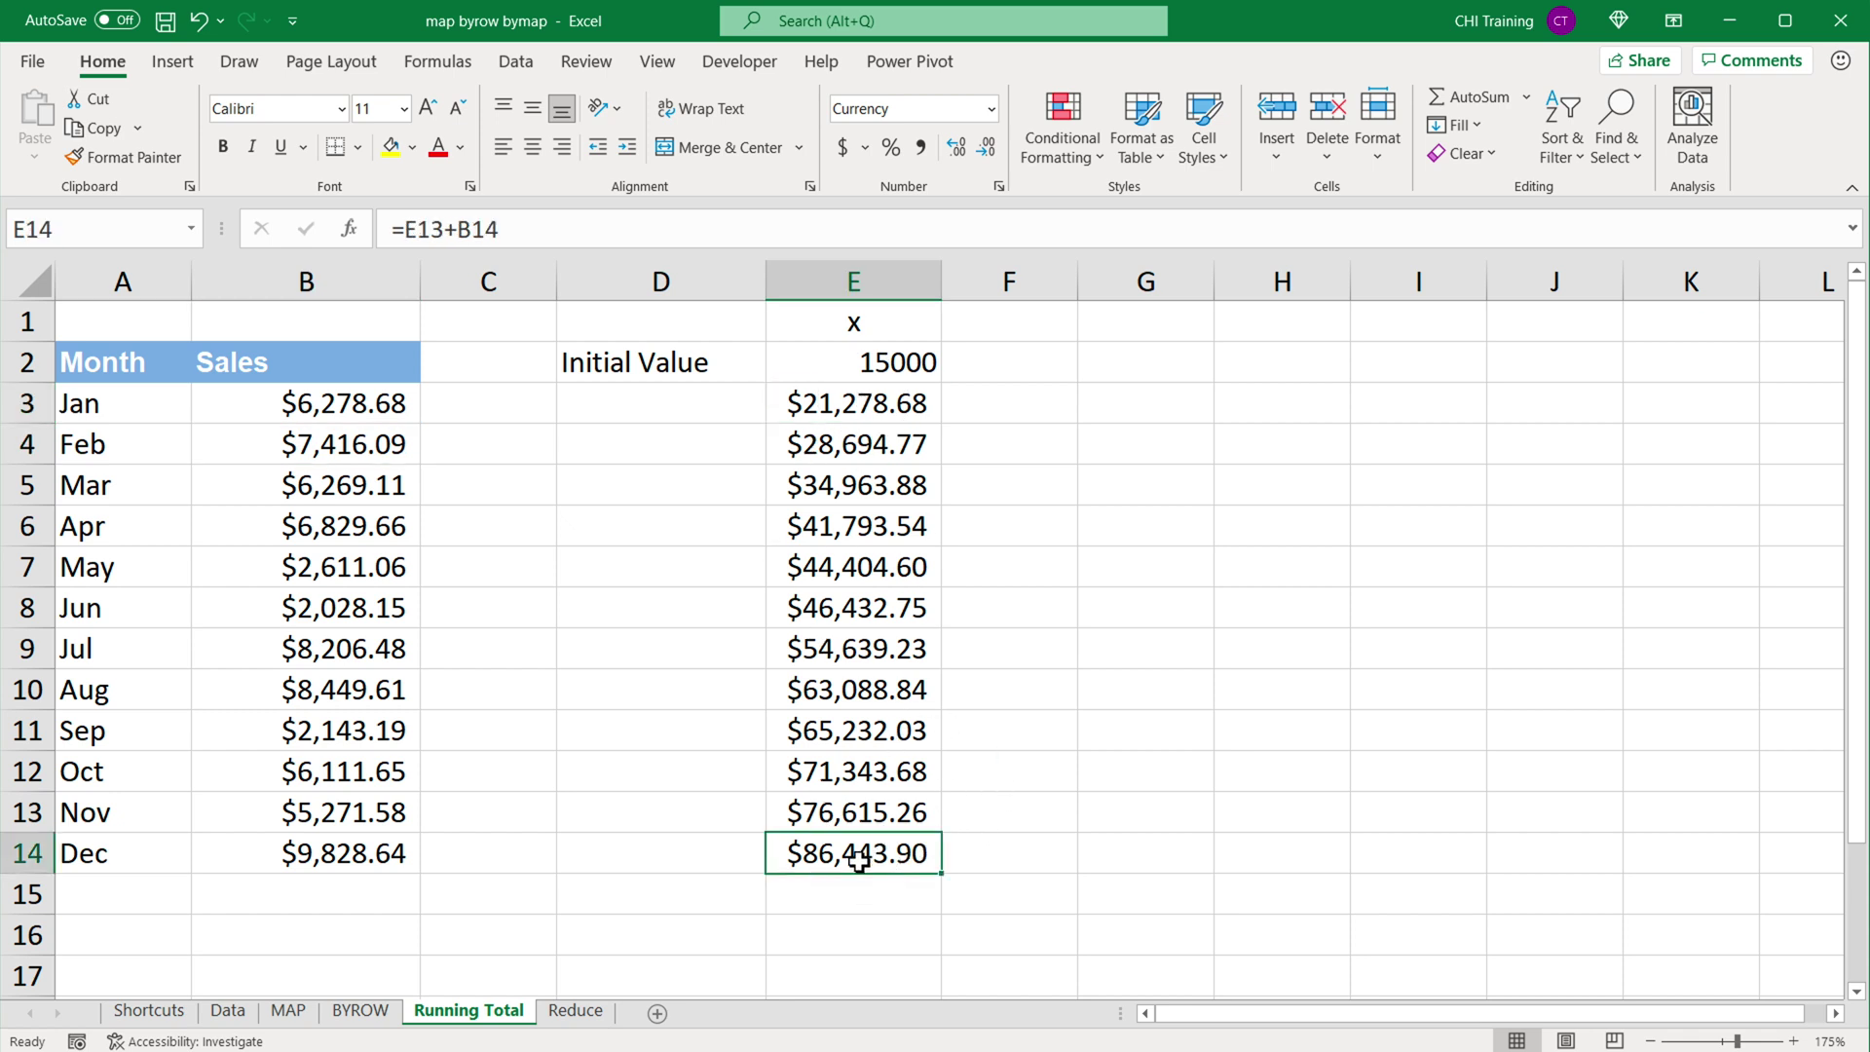
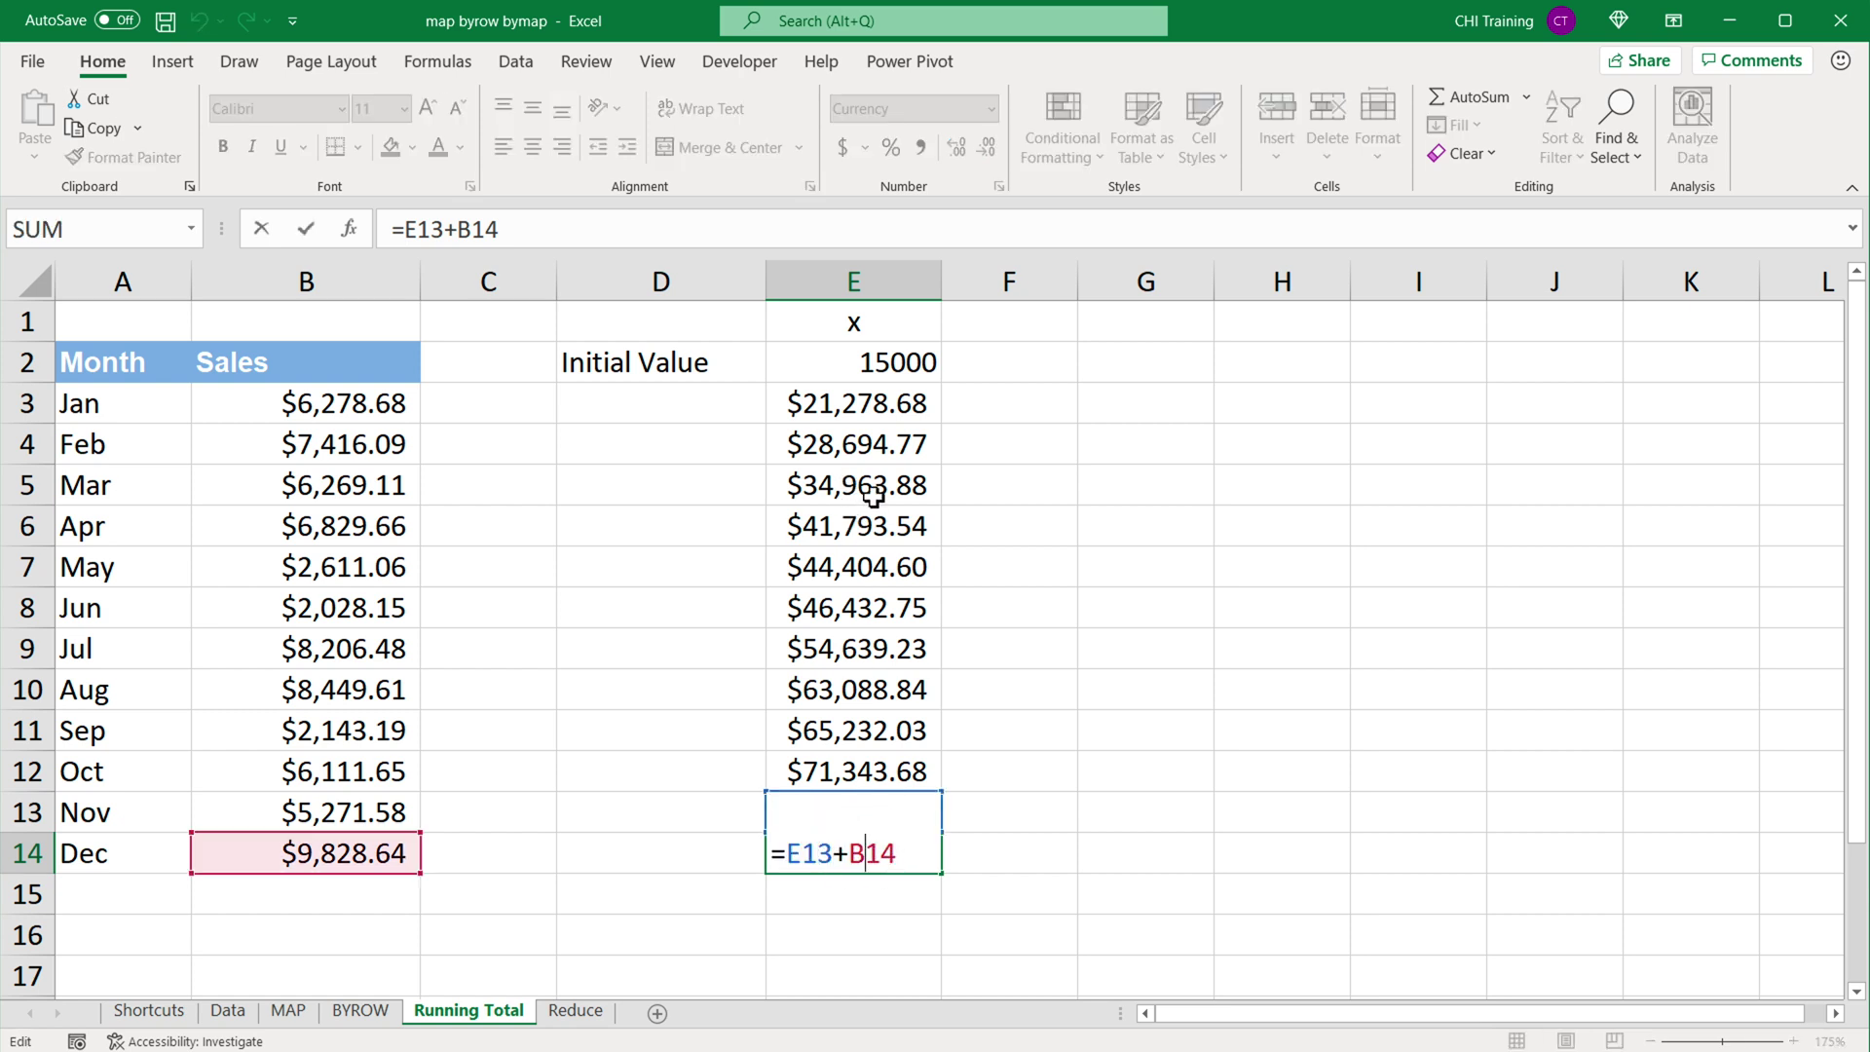
key("Return")
key("Return")
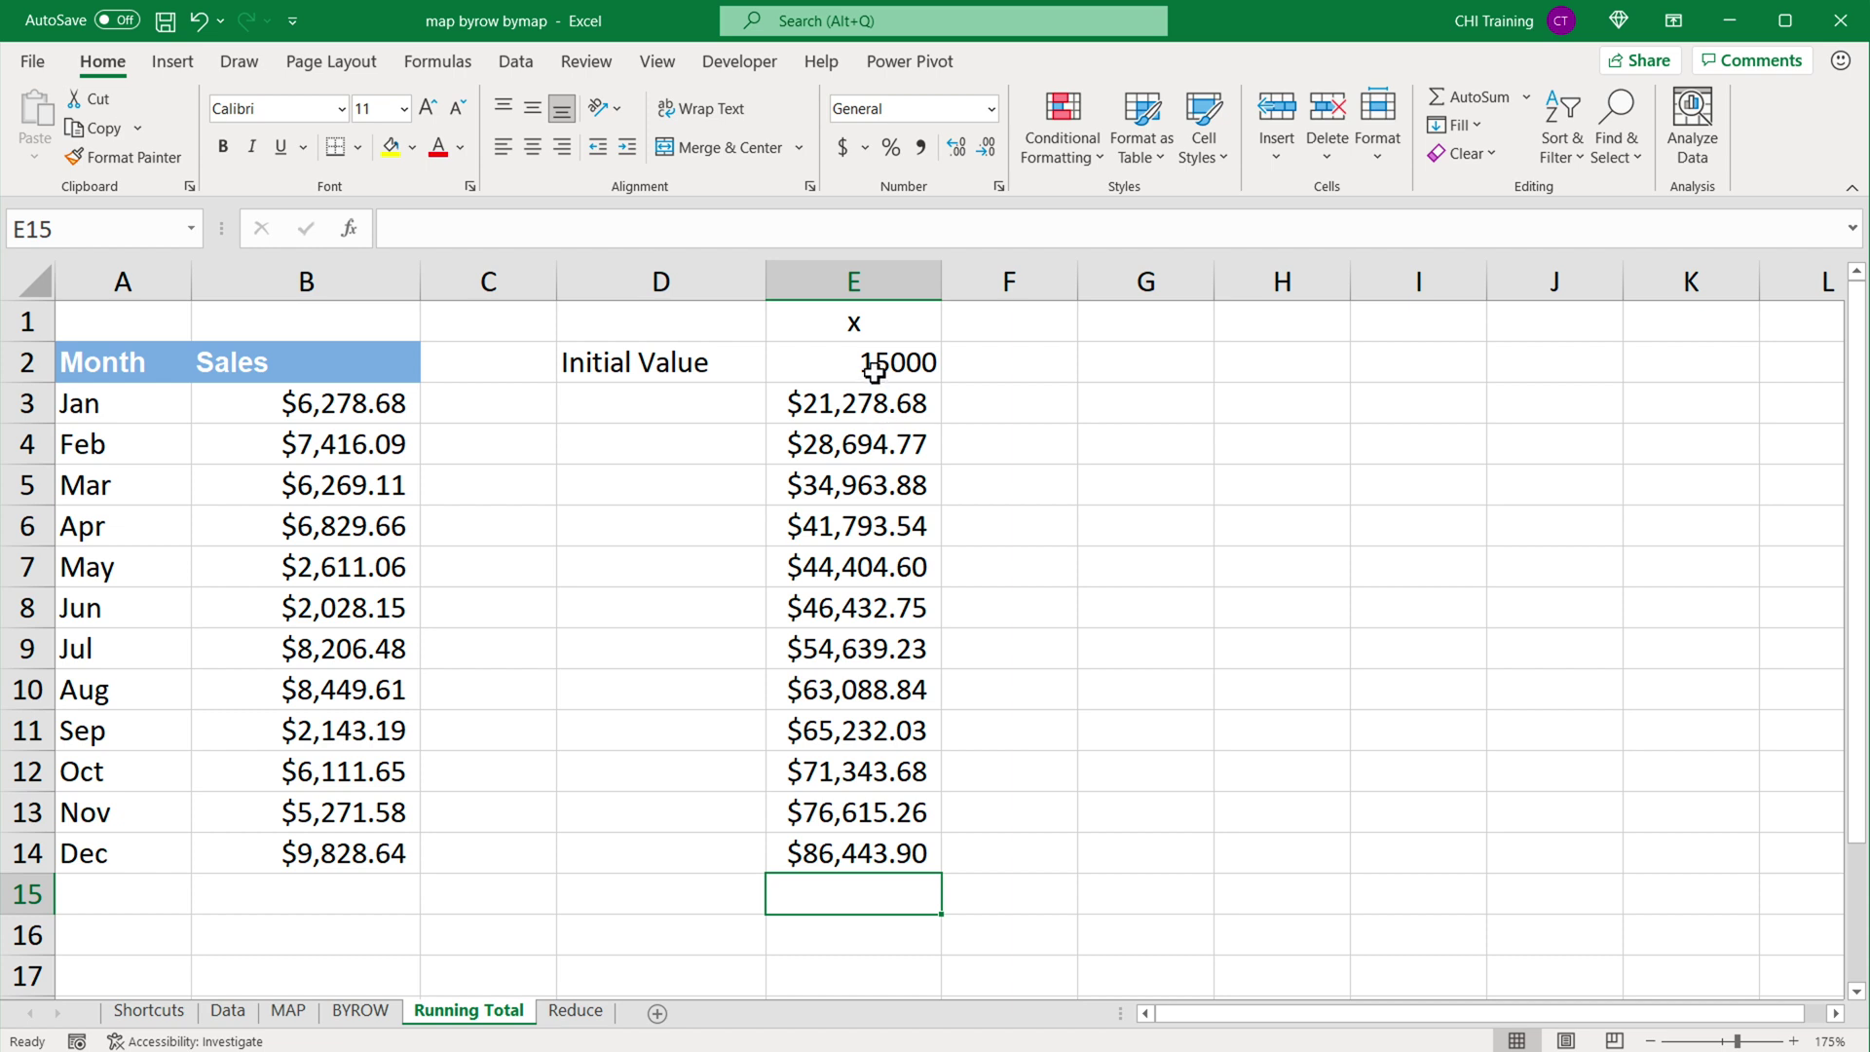
Review the initial value in E2 and highlight the E2+B3 calculation inside the formula in E3.
left_click(874, 368)
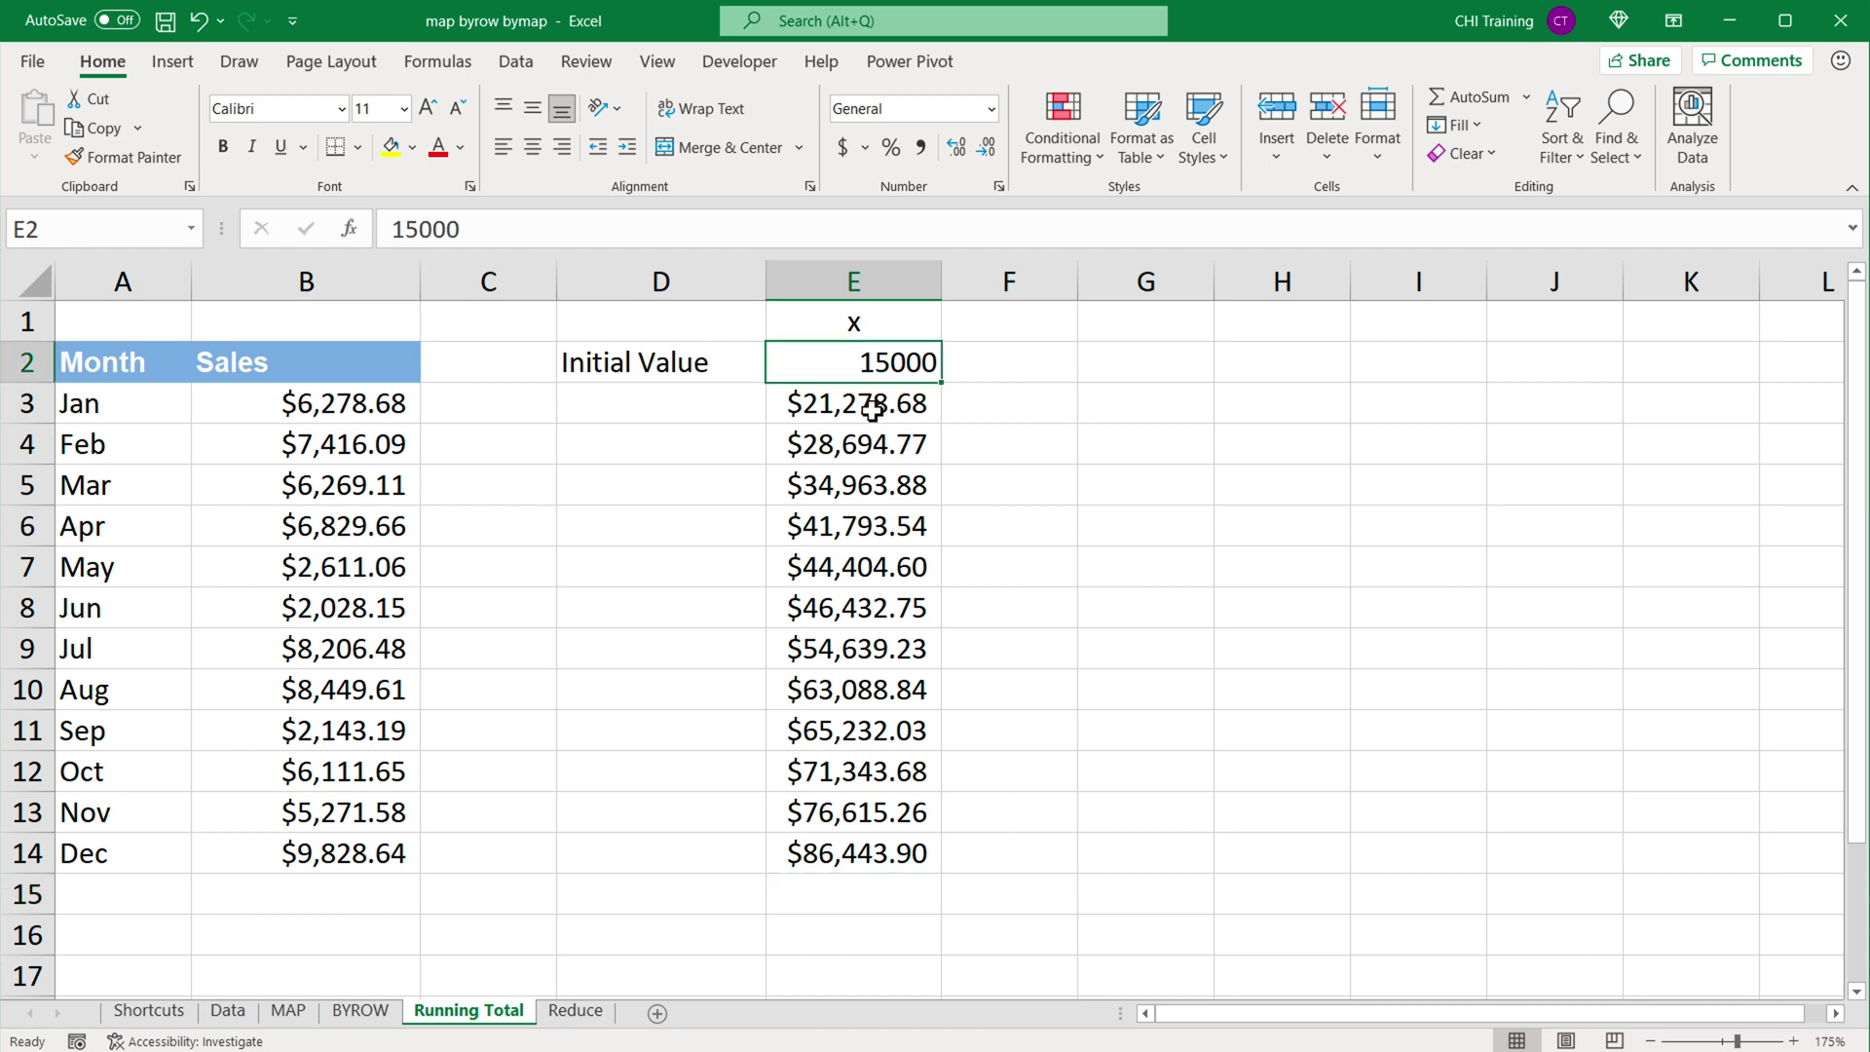
left_click(873, 411)
key("F2")
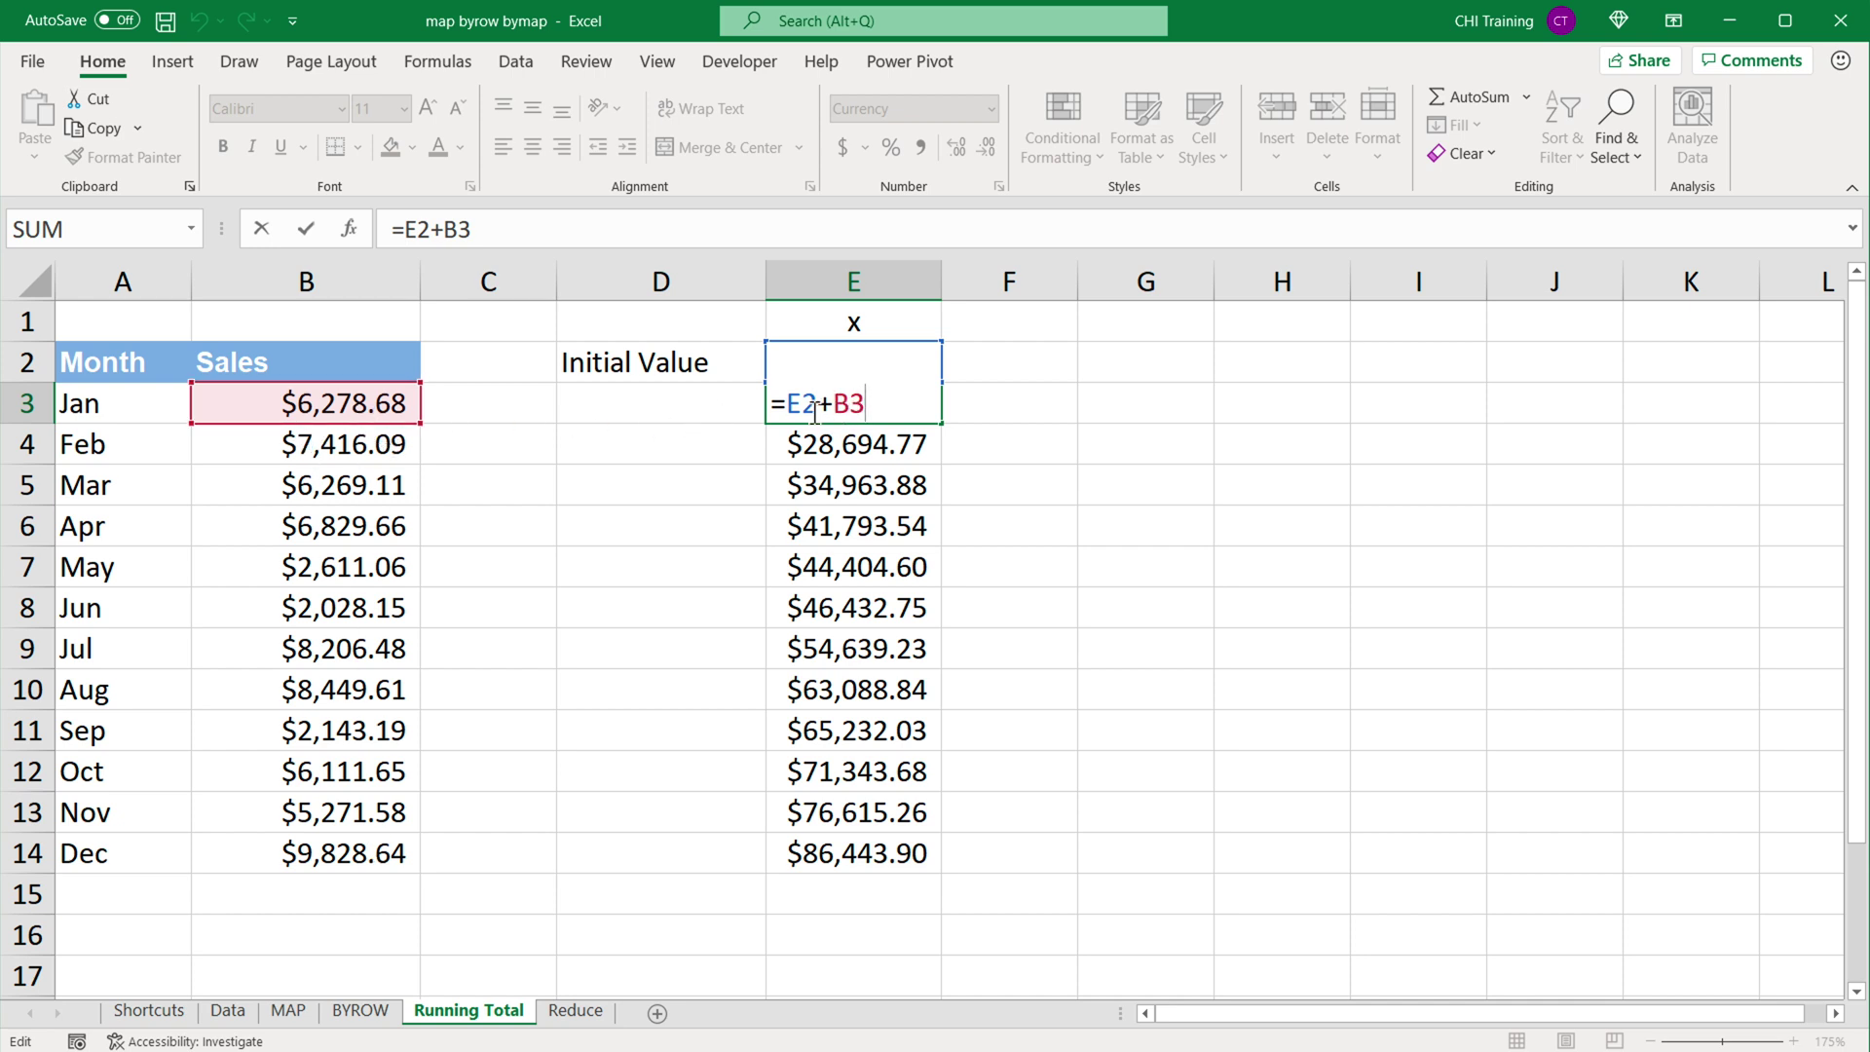
left_click_drag(789, 403, 866, 403)
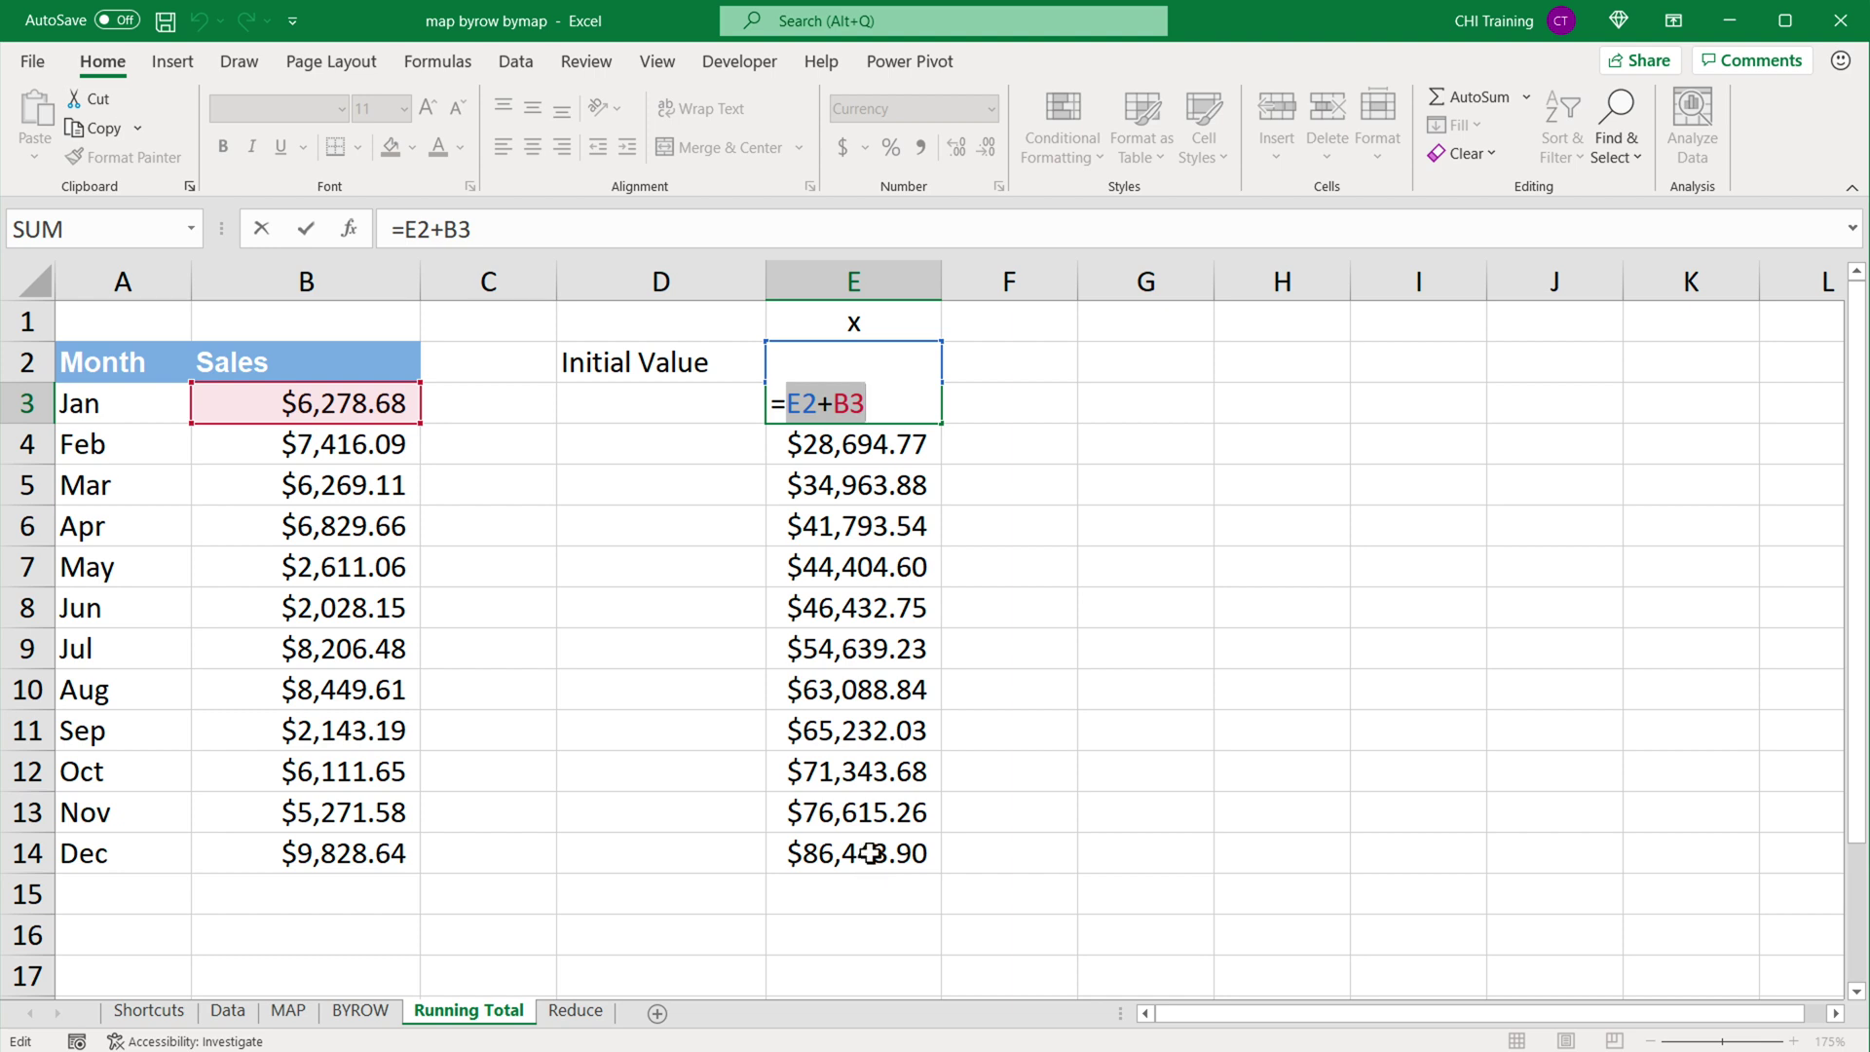
key("Return")
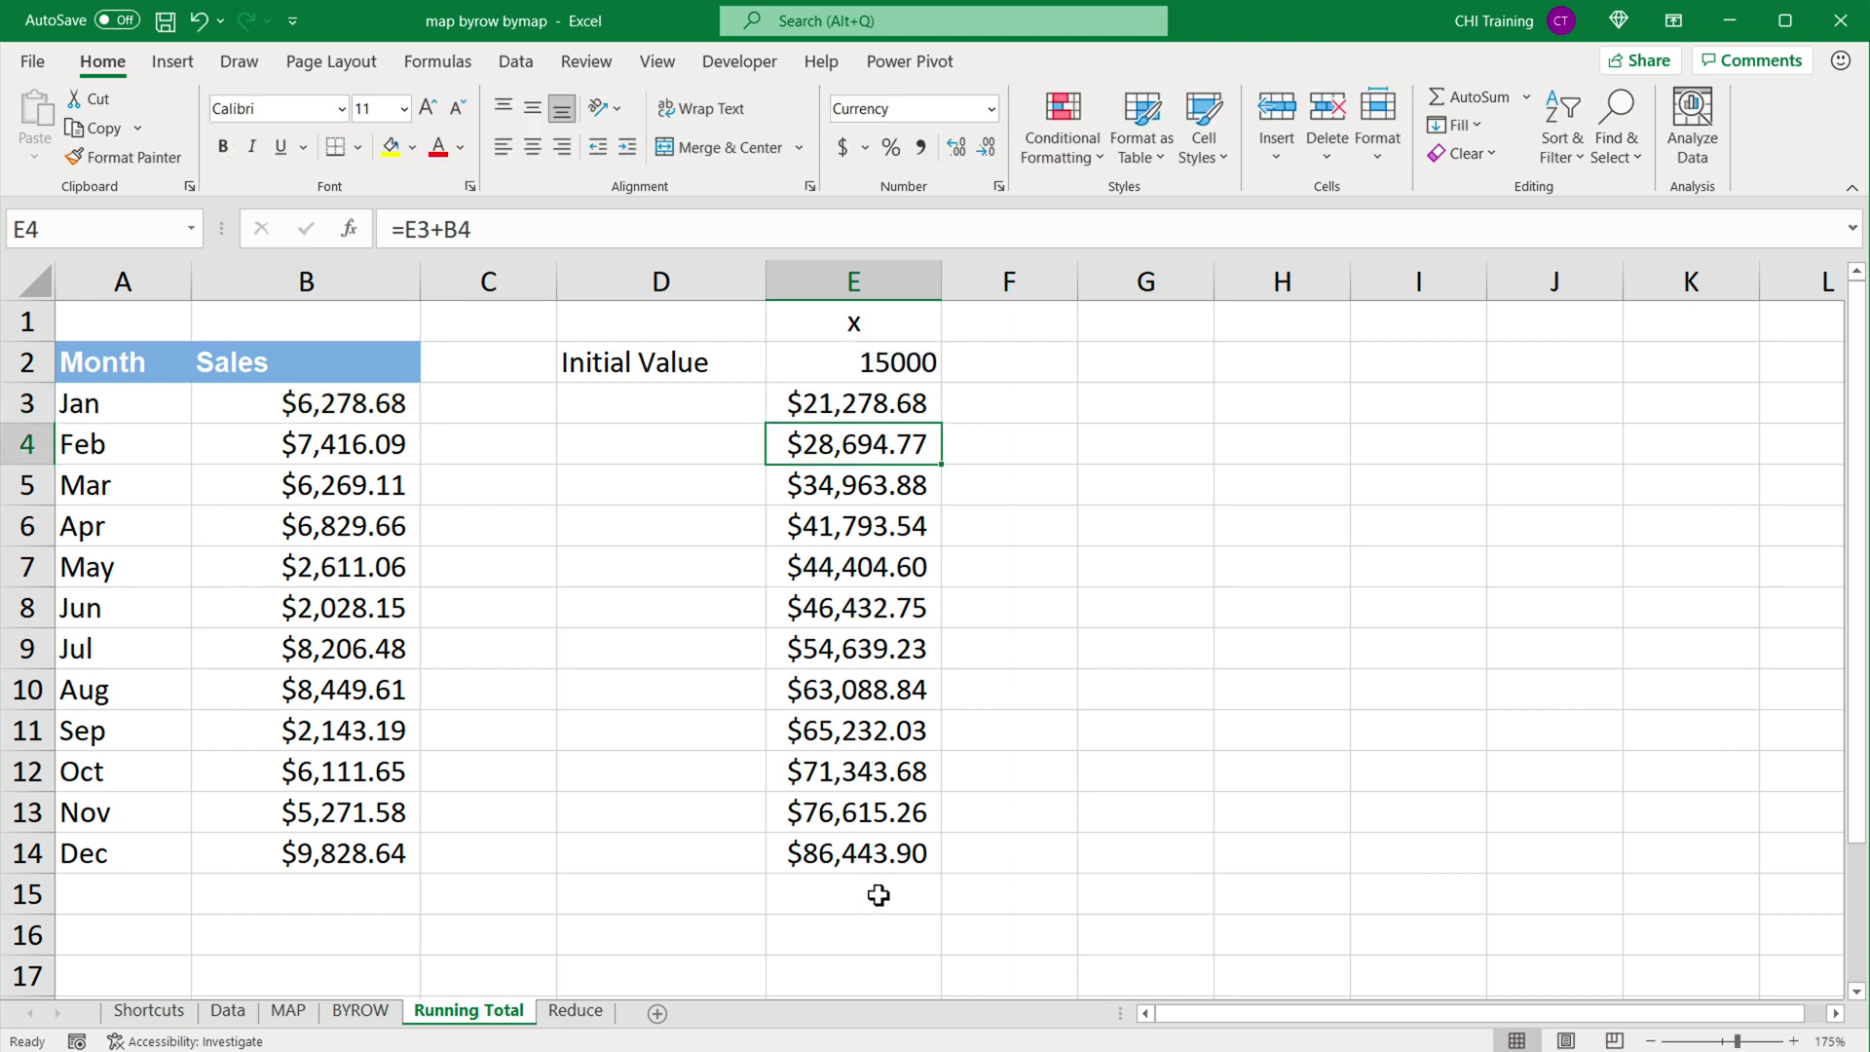
Start a REDUCE formula in cell G3 with 15000 as the initial value and B3:B14 as the array.
left_click(1125, 411)
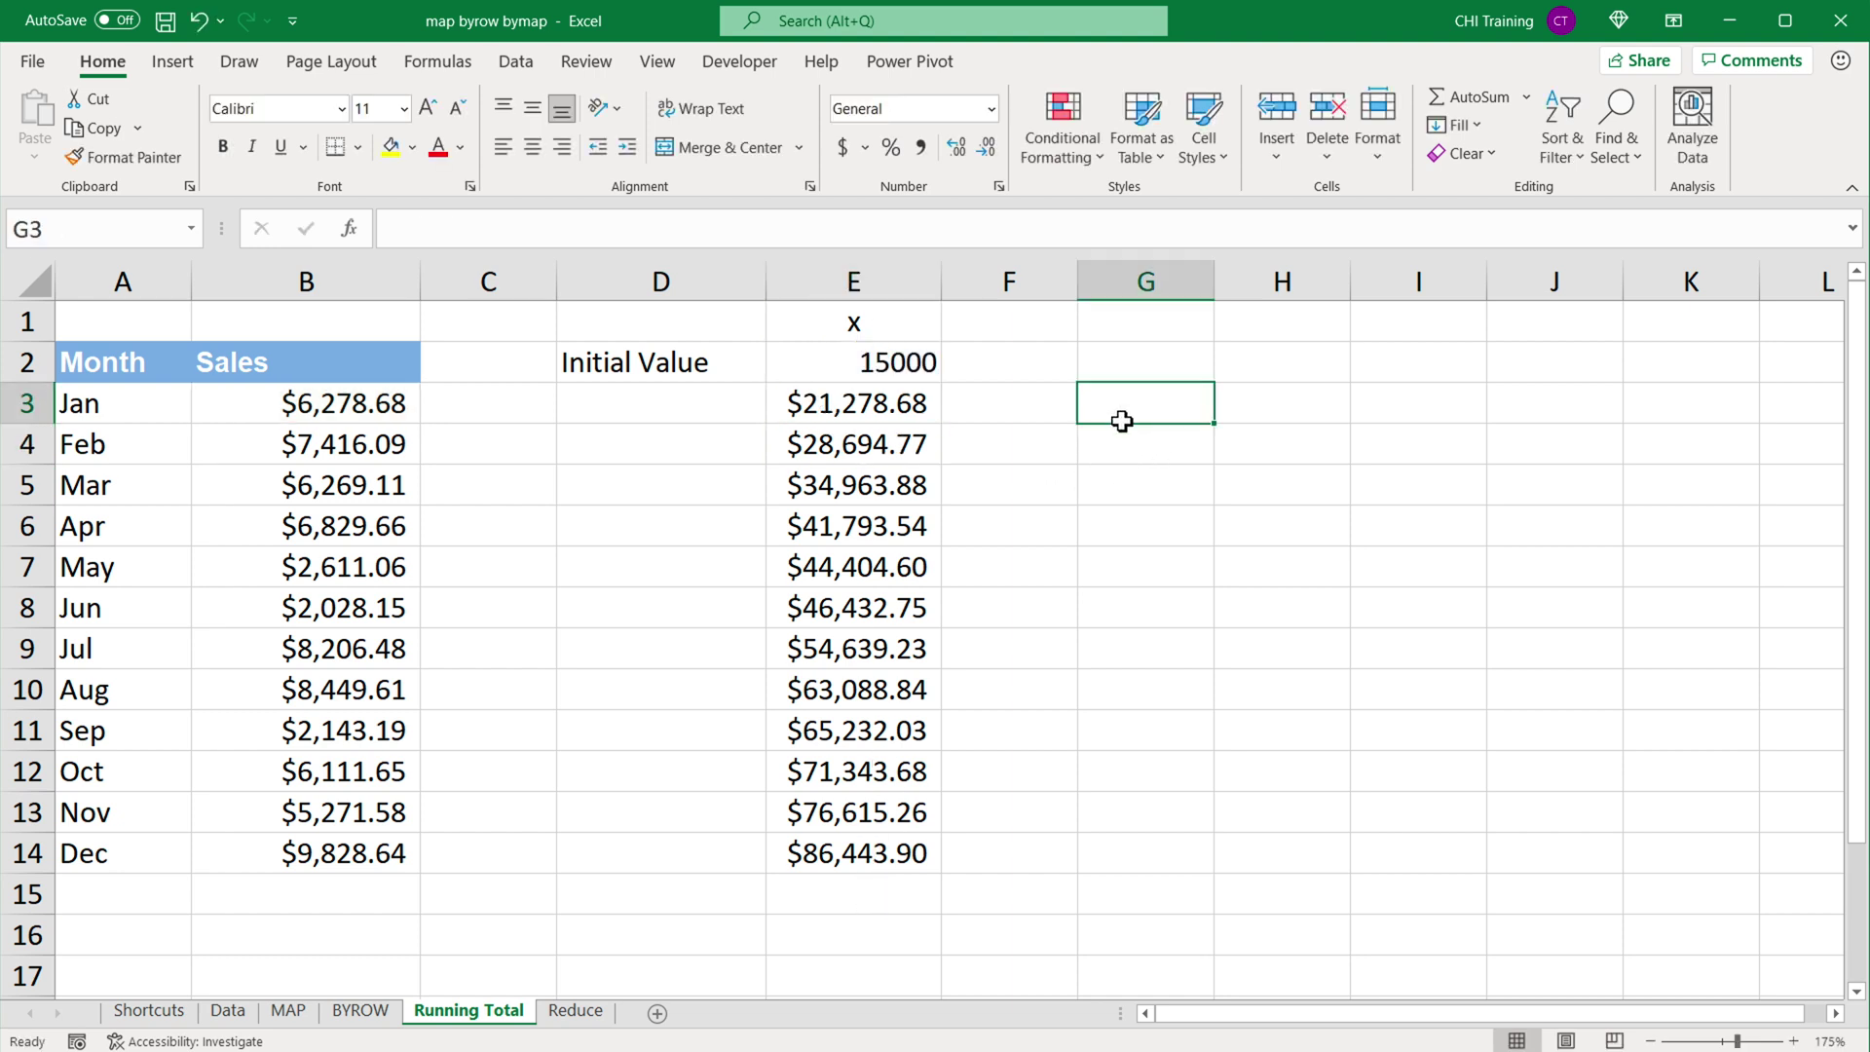
type("=RE")
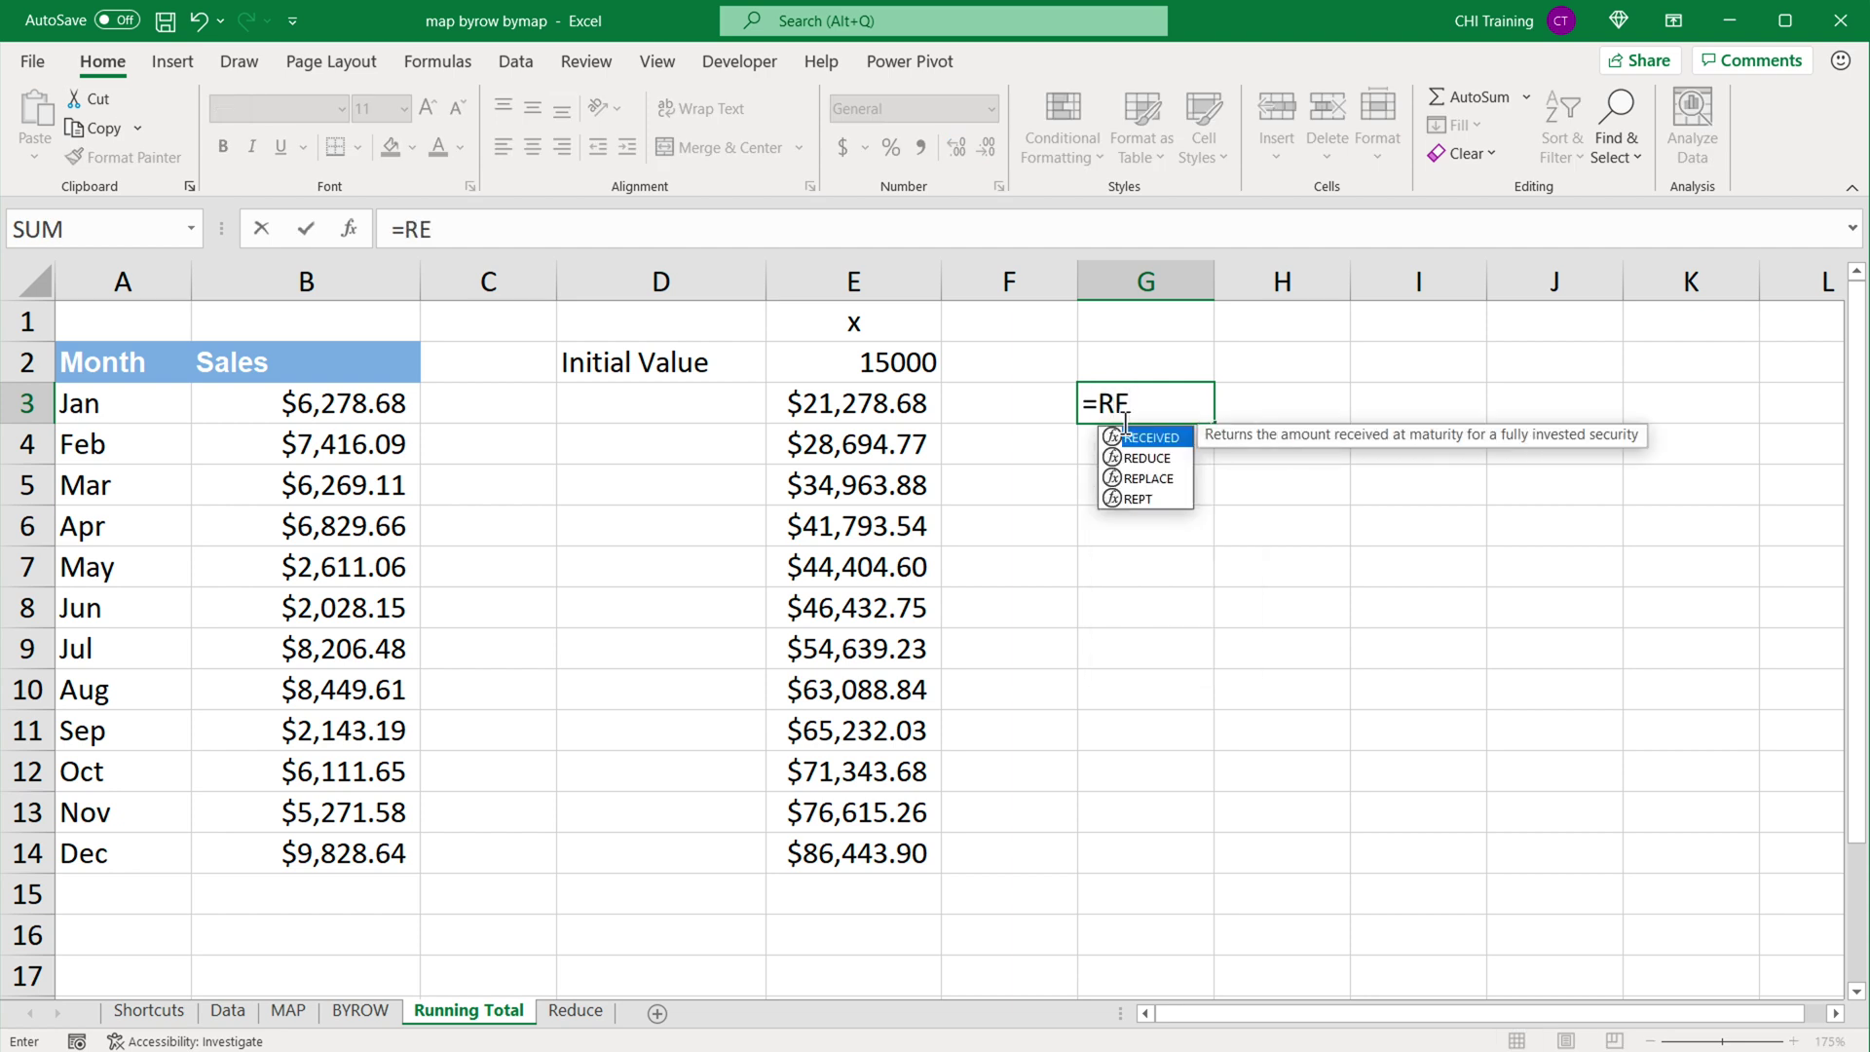
key("Down")
key("Tab")
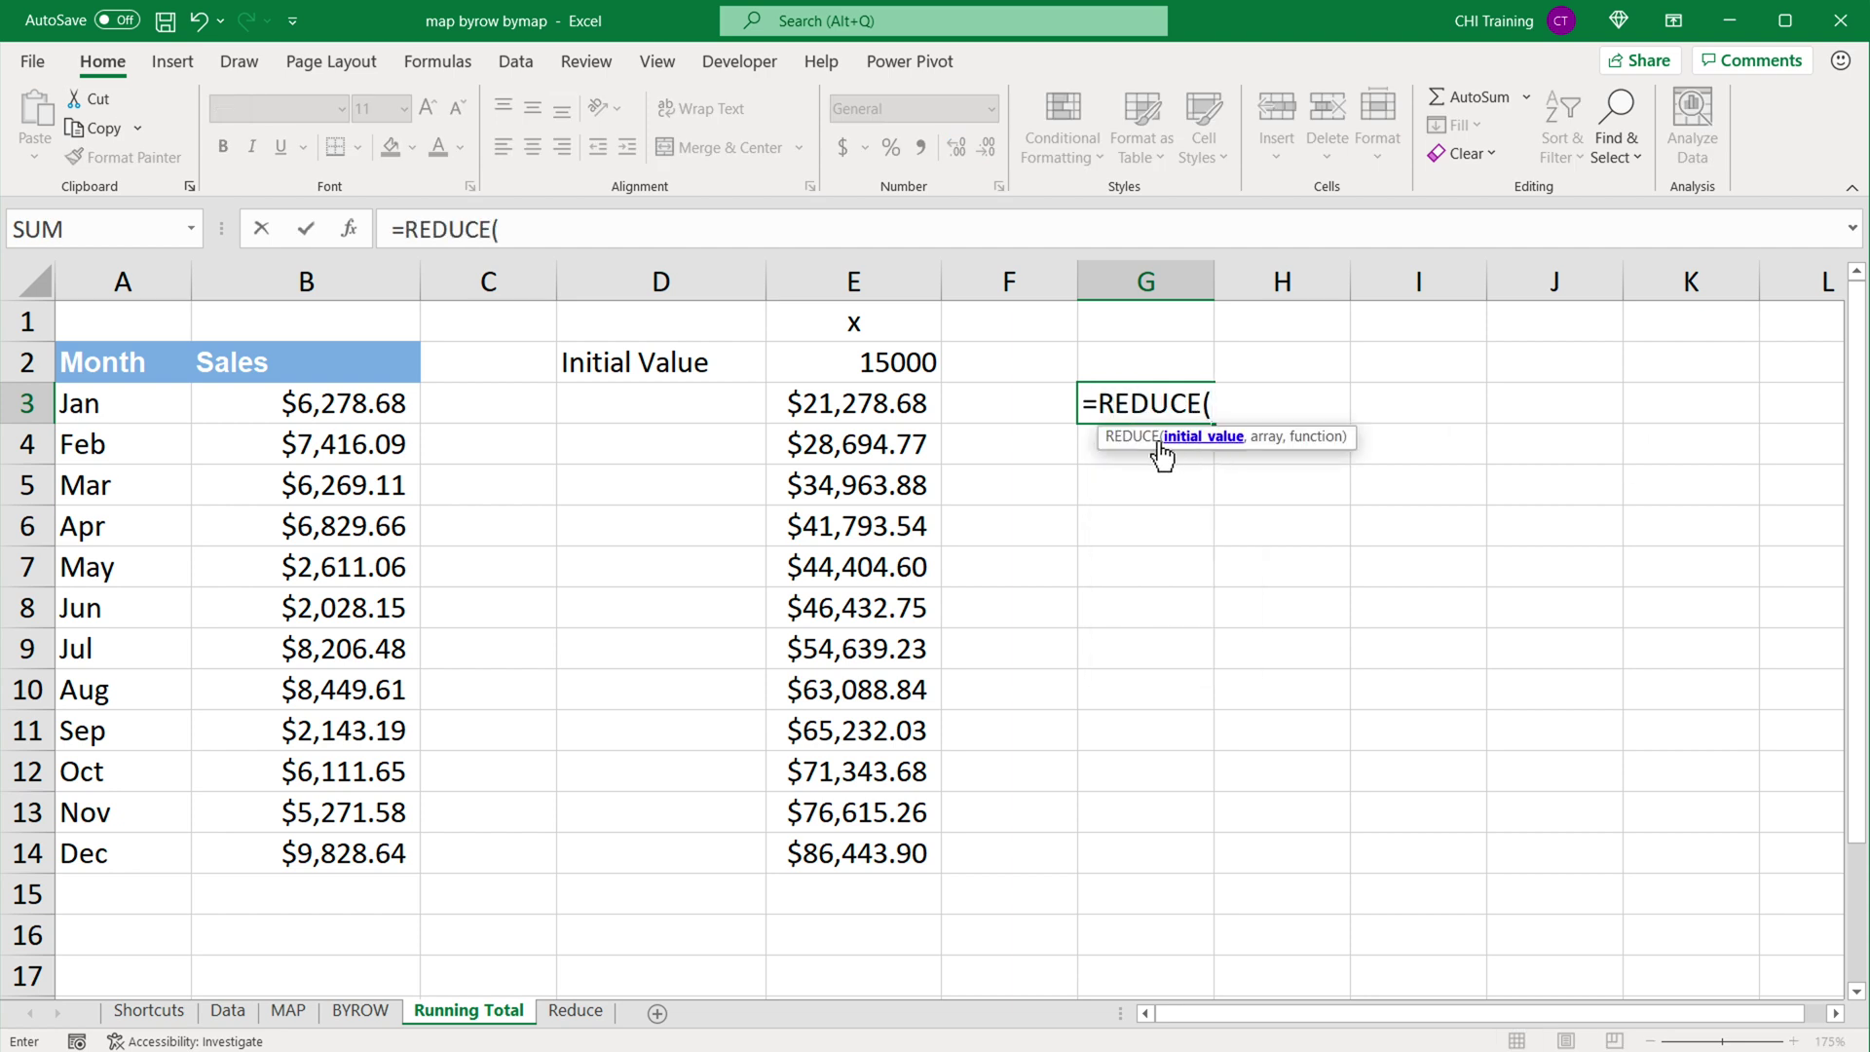
left_click(887, 370)
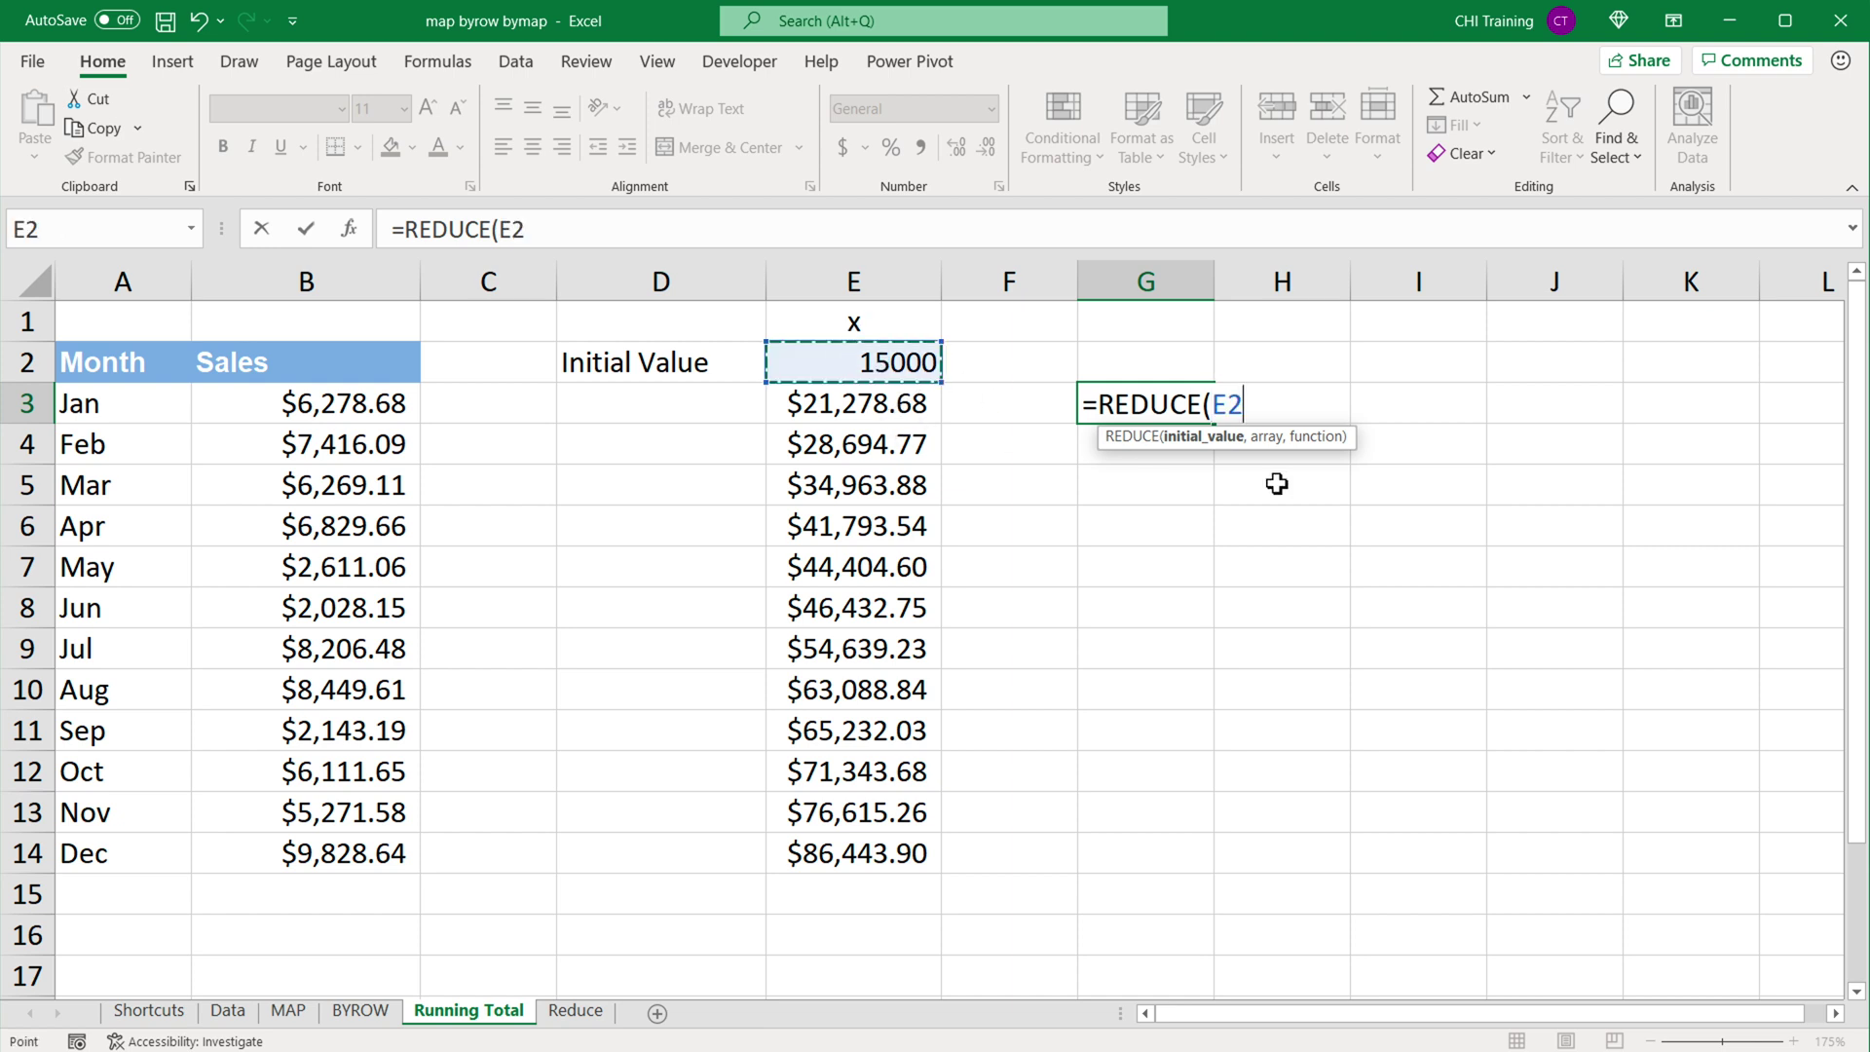
key("BackSpace")
key("BackSpace")
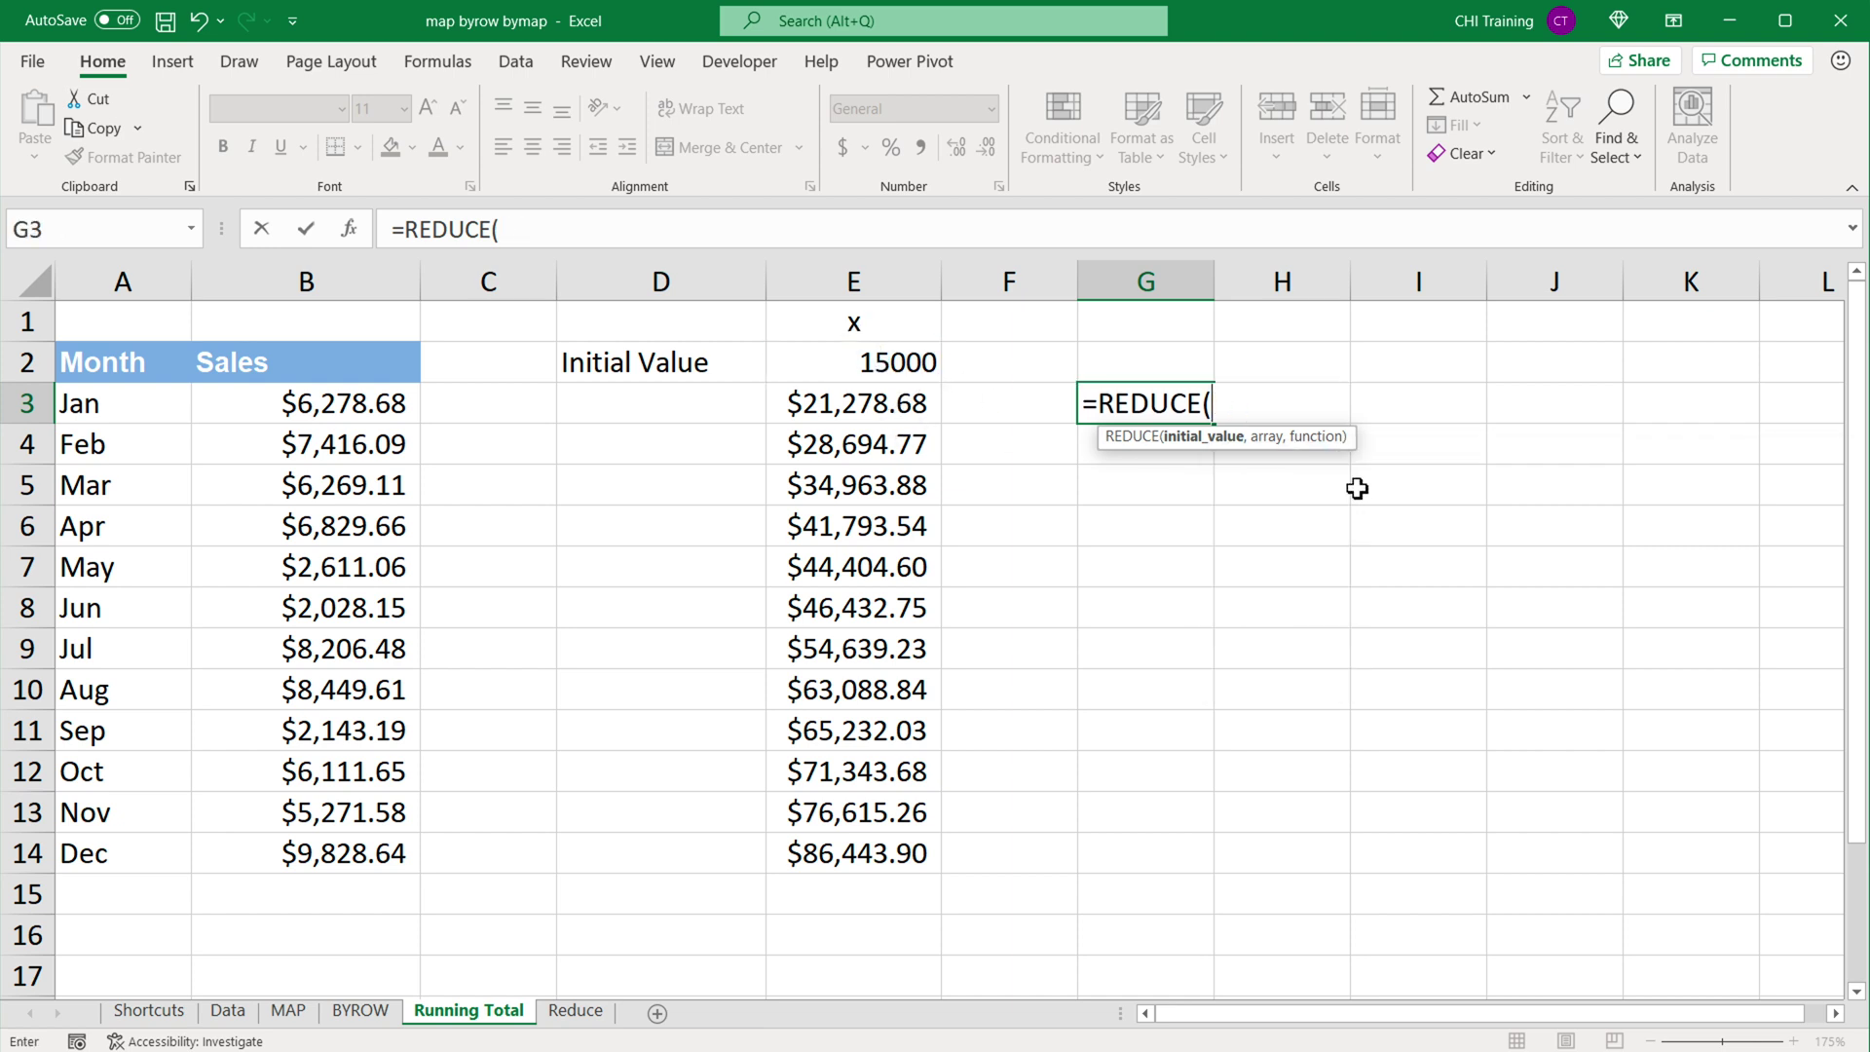
type("15000")
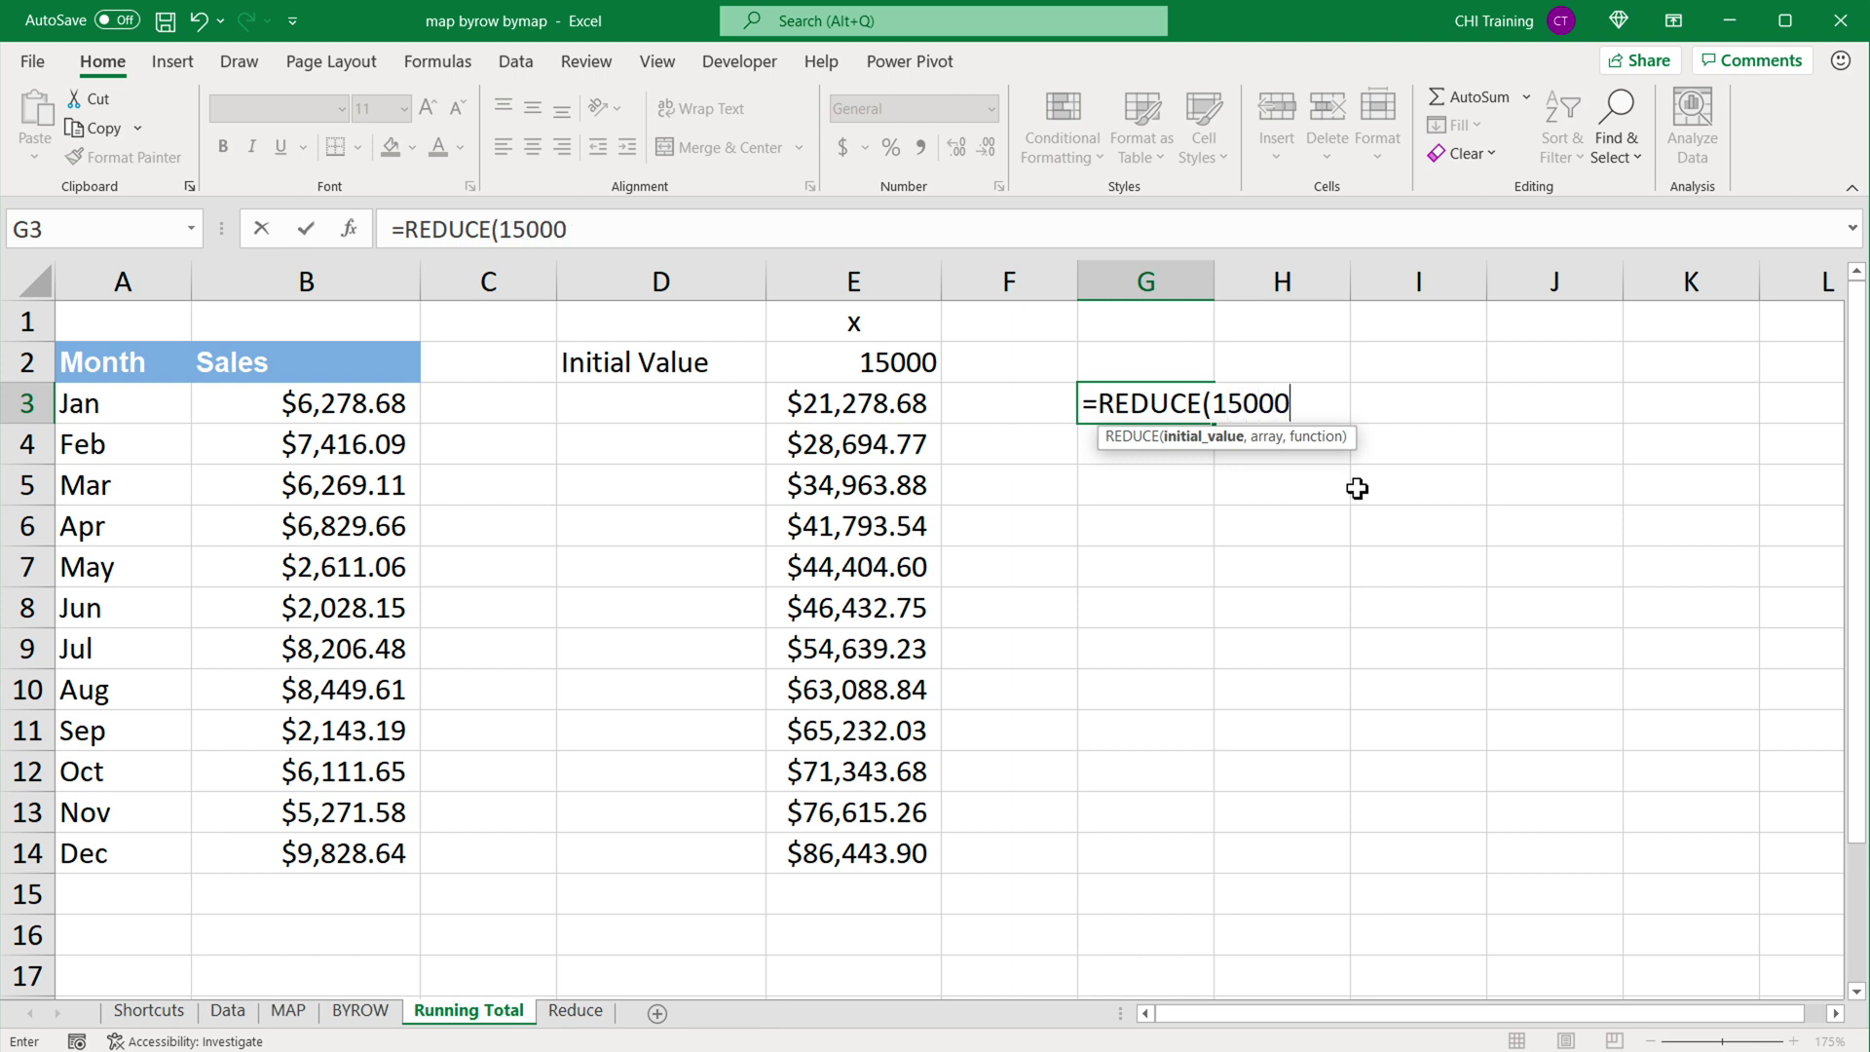
type(",")
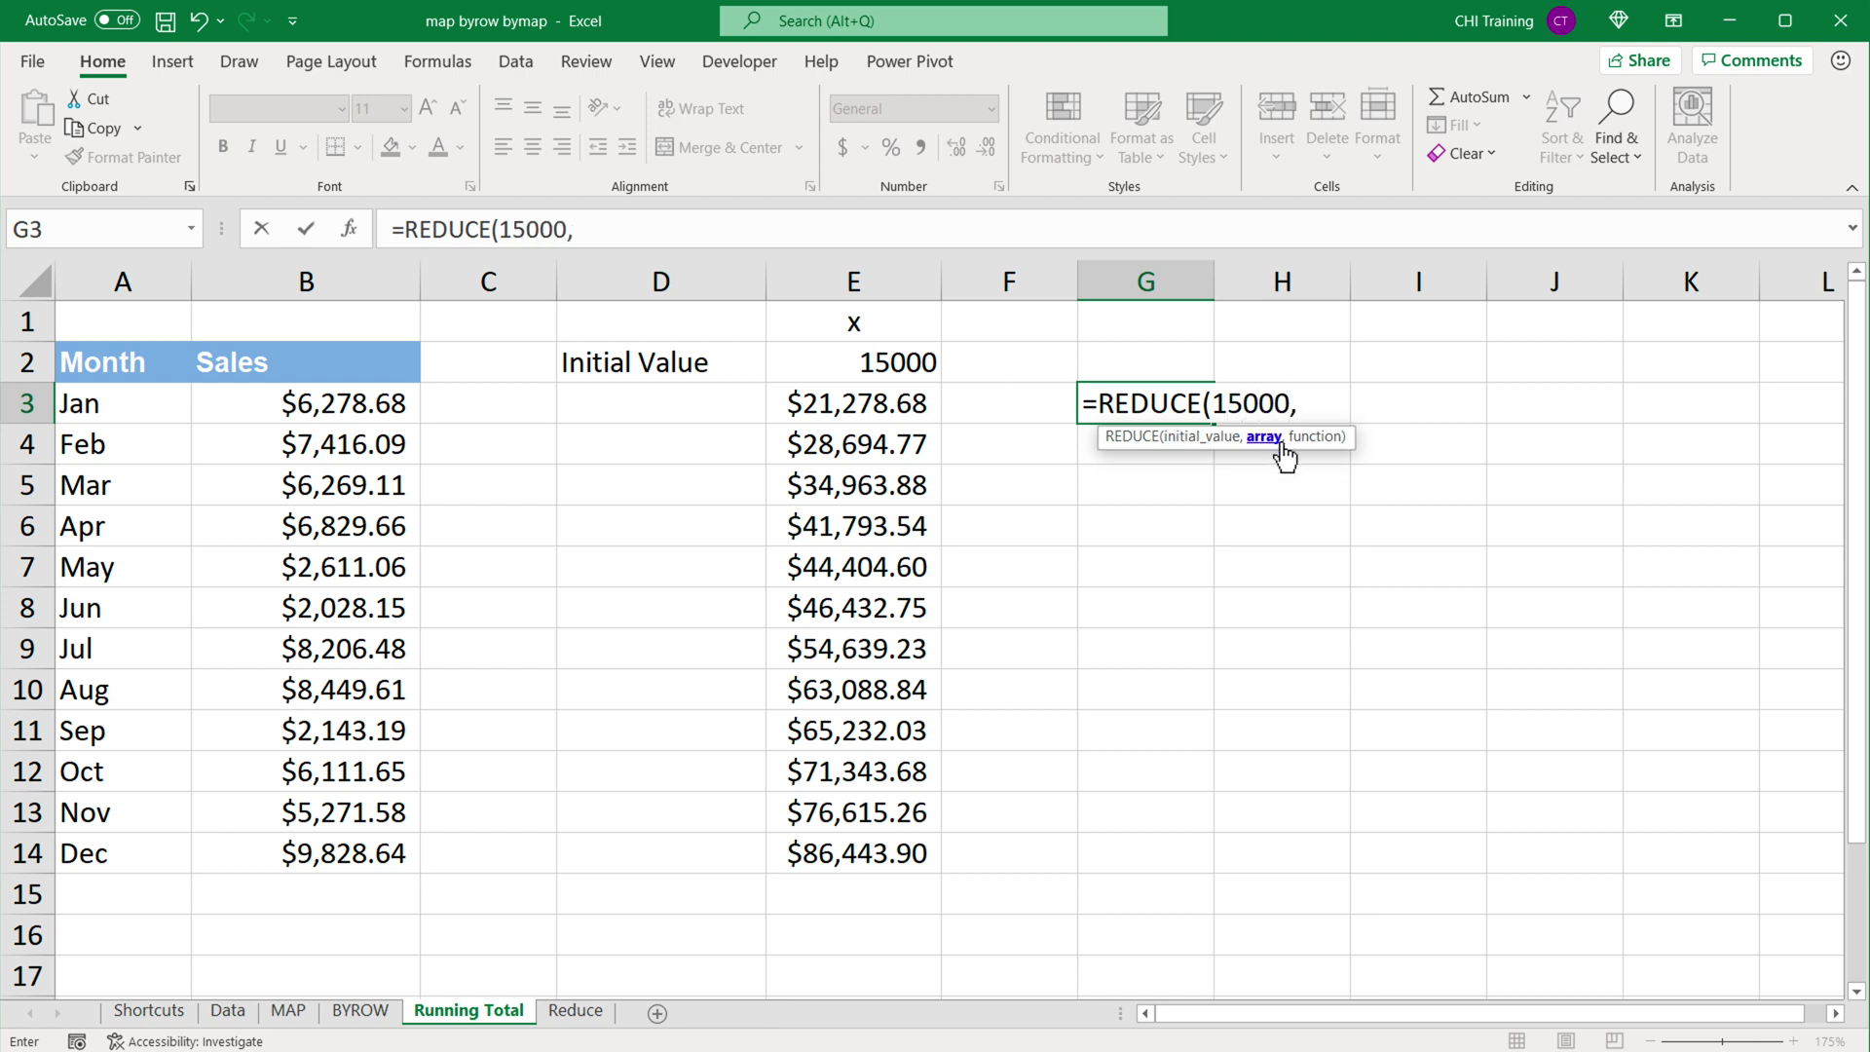
left_click_drag(331, 405, 313, 853)
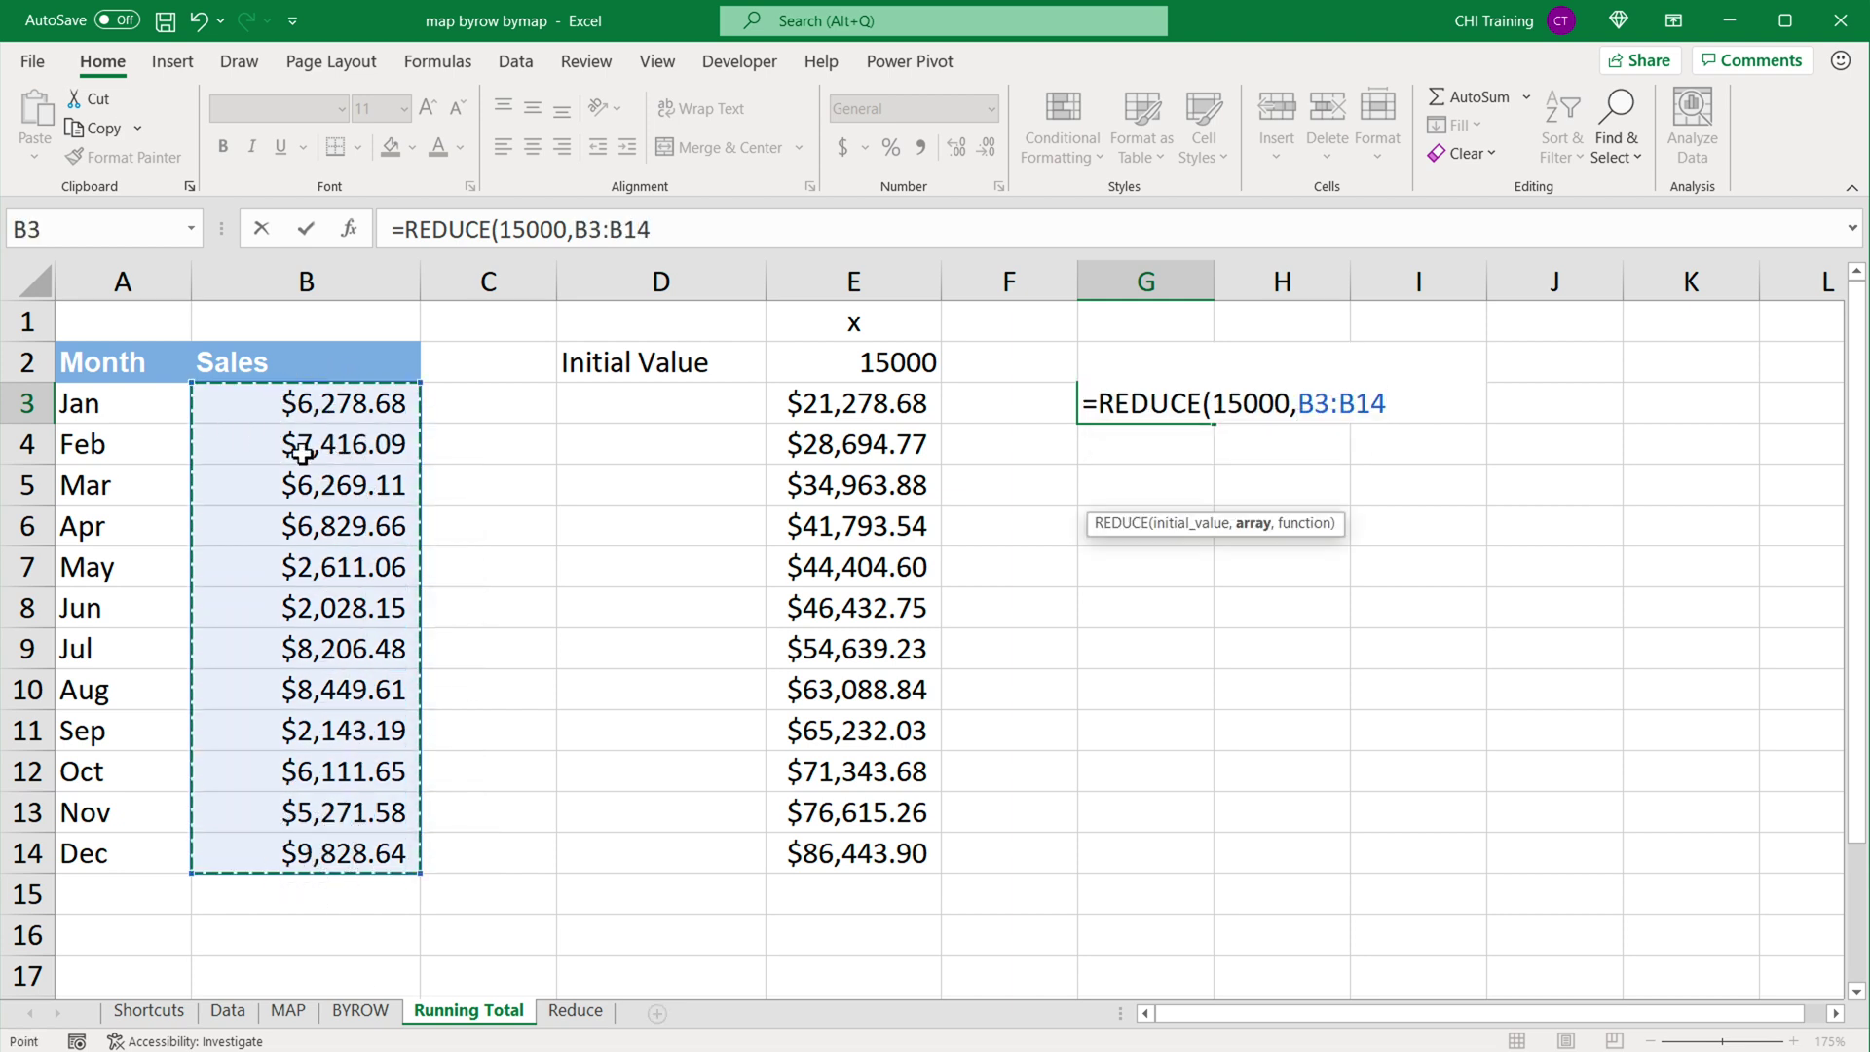
type(",")
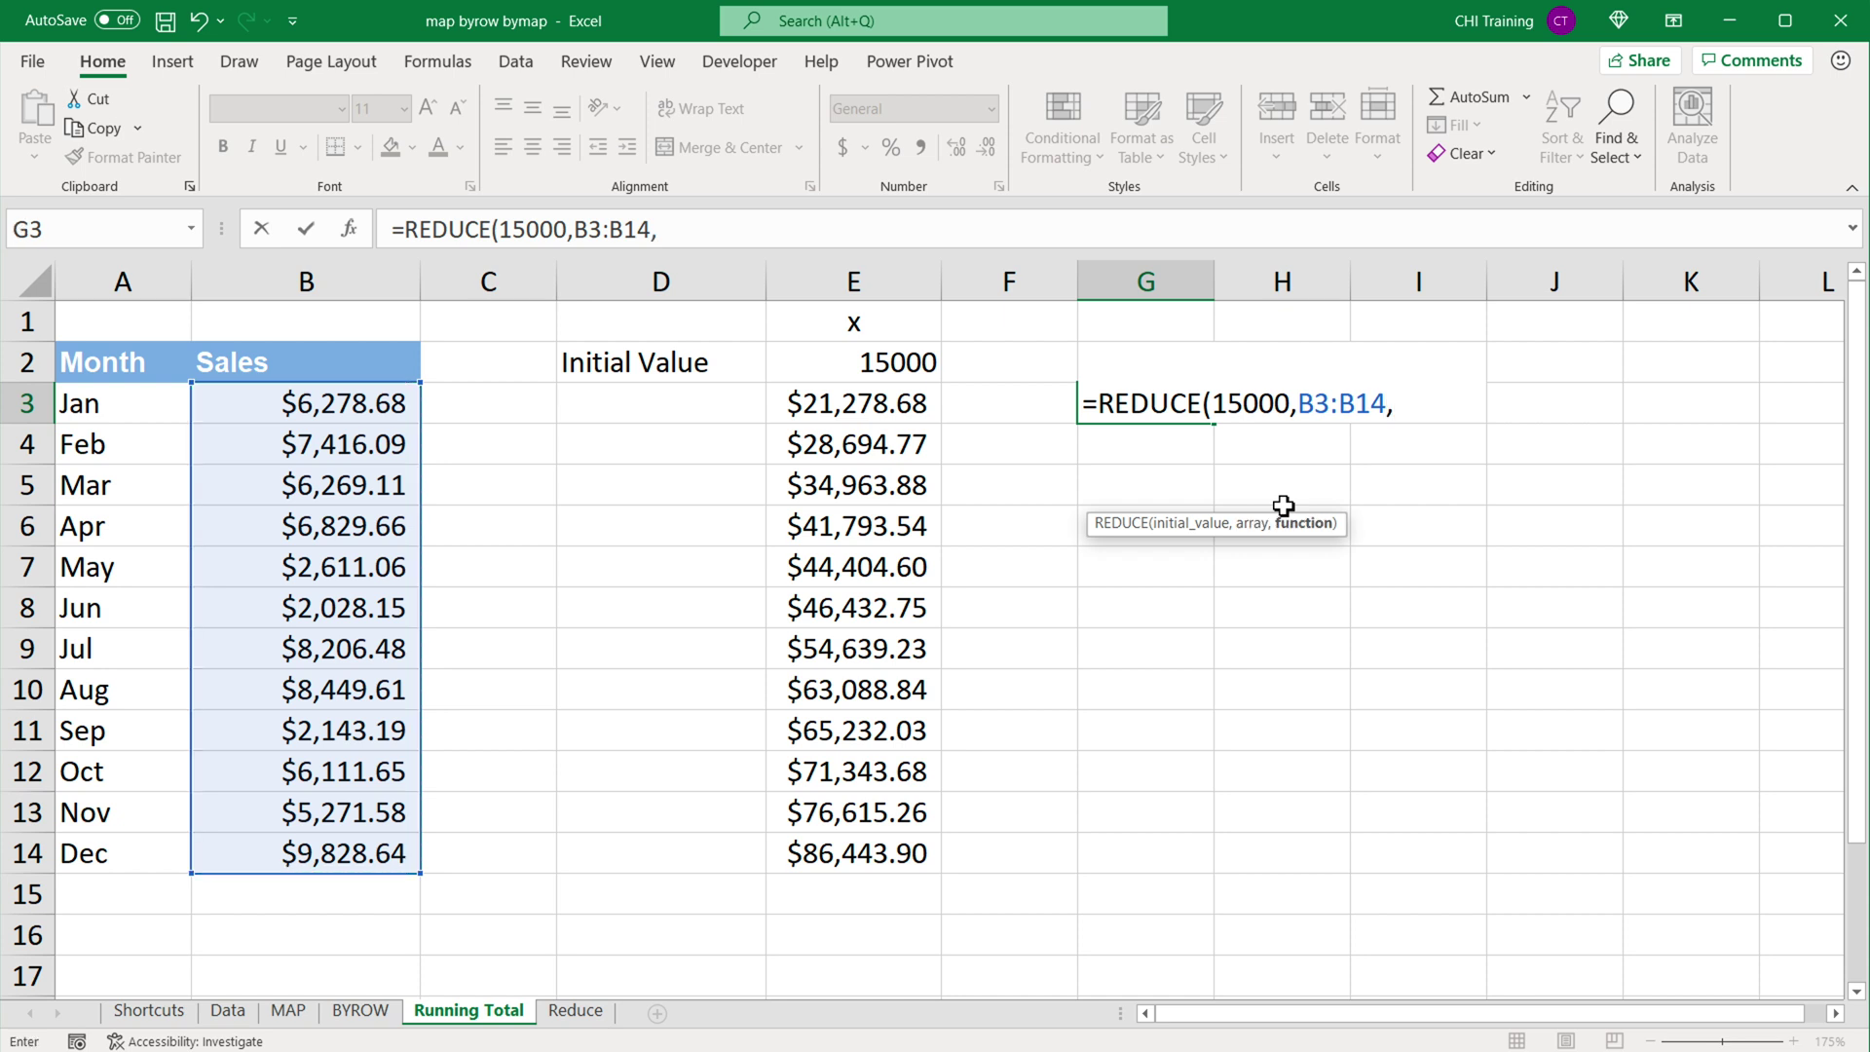
Add a LAMBDA with the parameters x and r as the function argument of the REDUCE formula in G3.
type("LAMBDA(x")
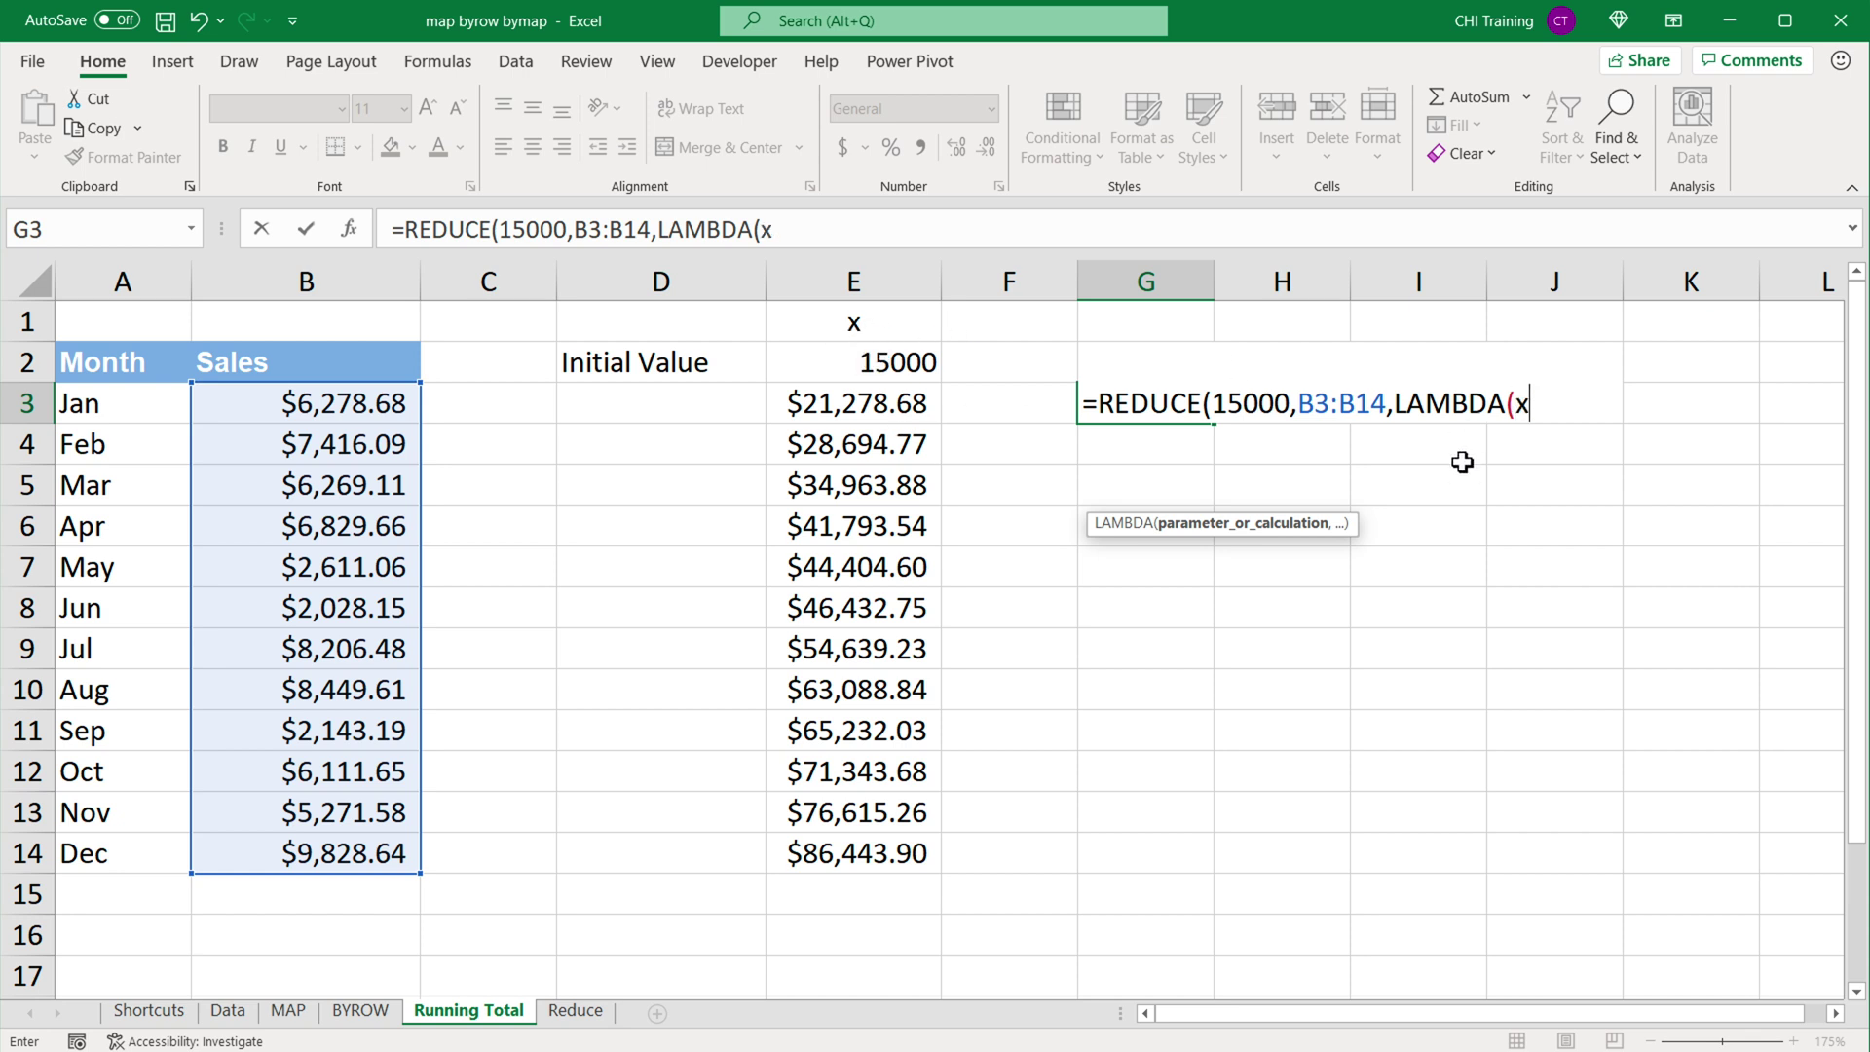
type(",")
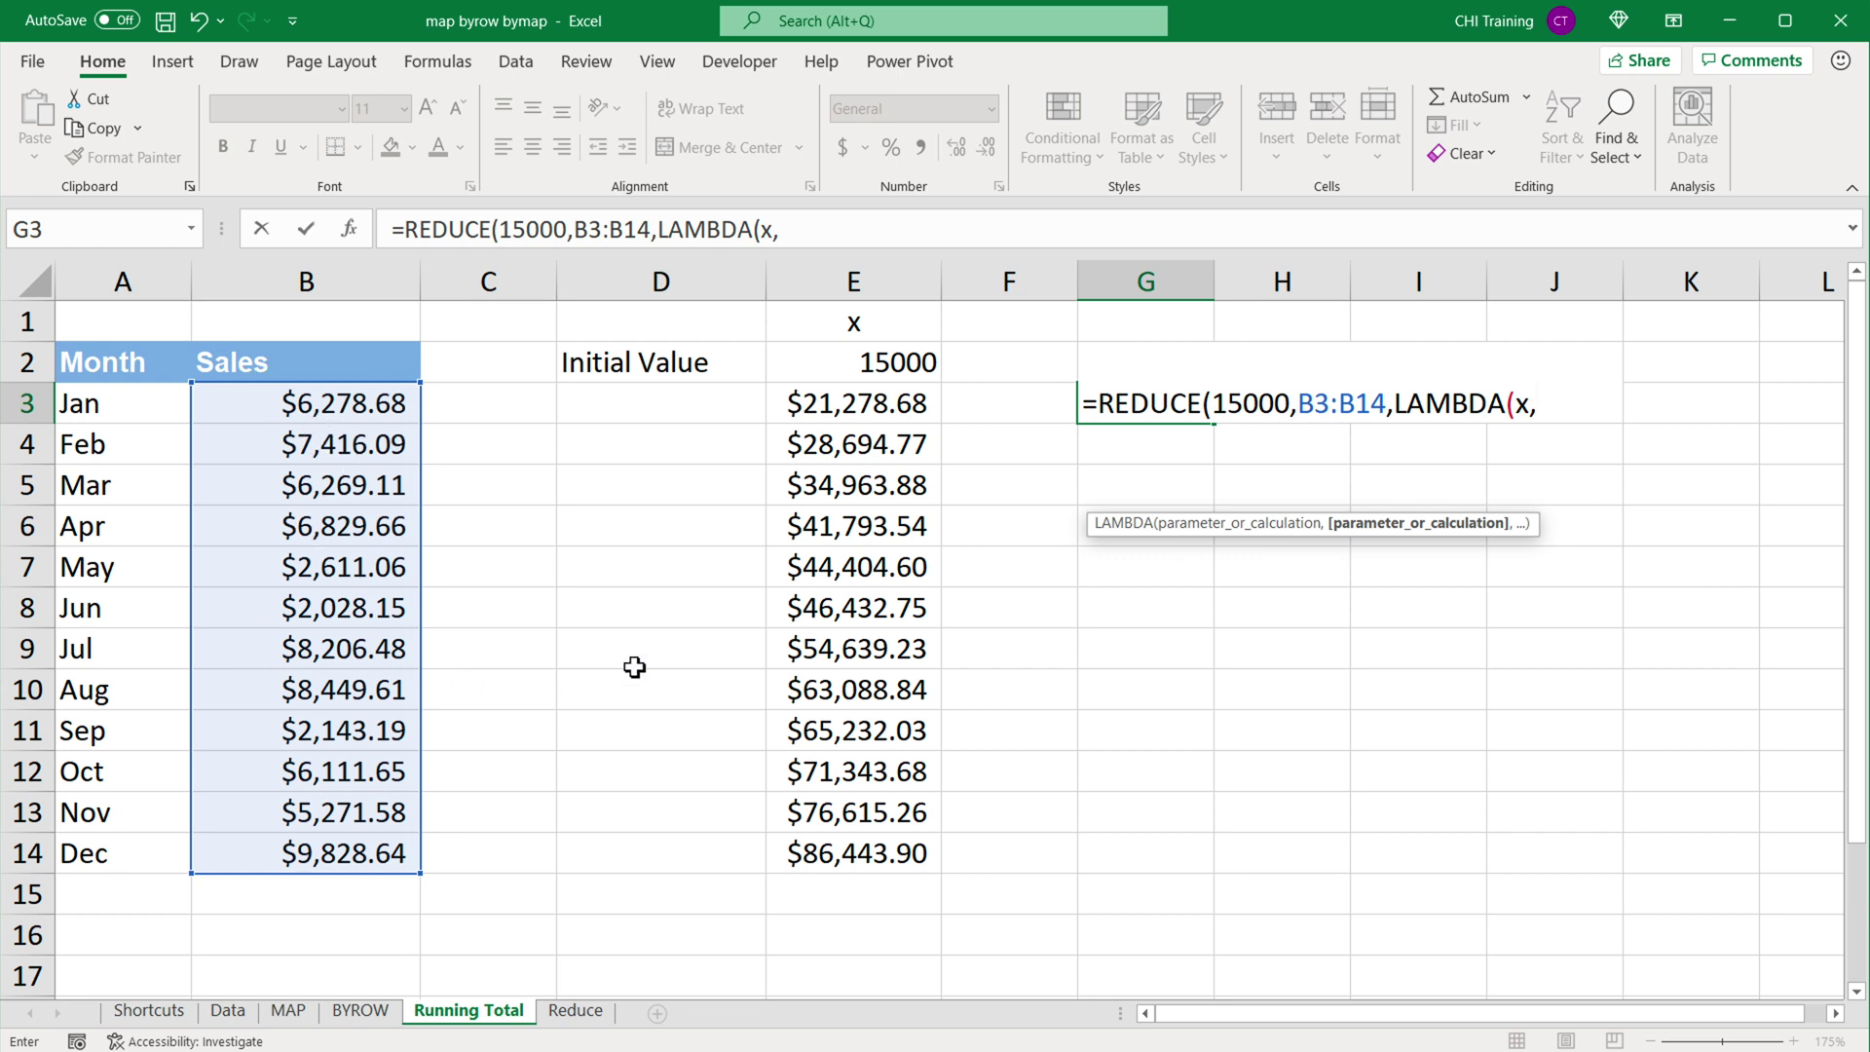
type("r,")
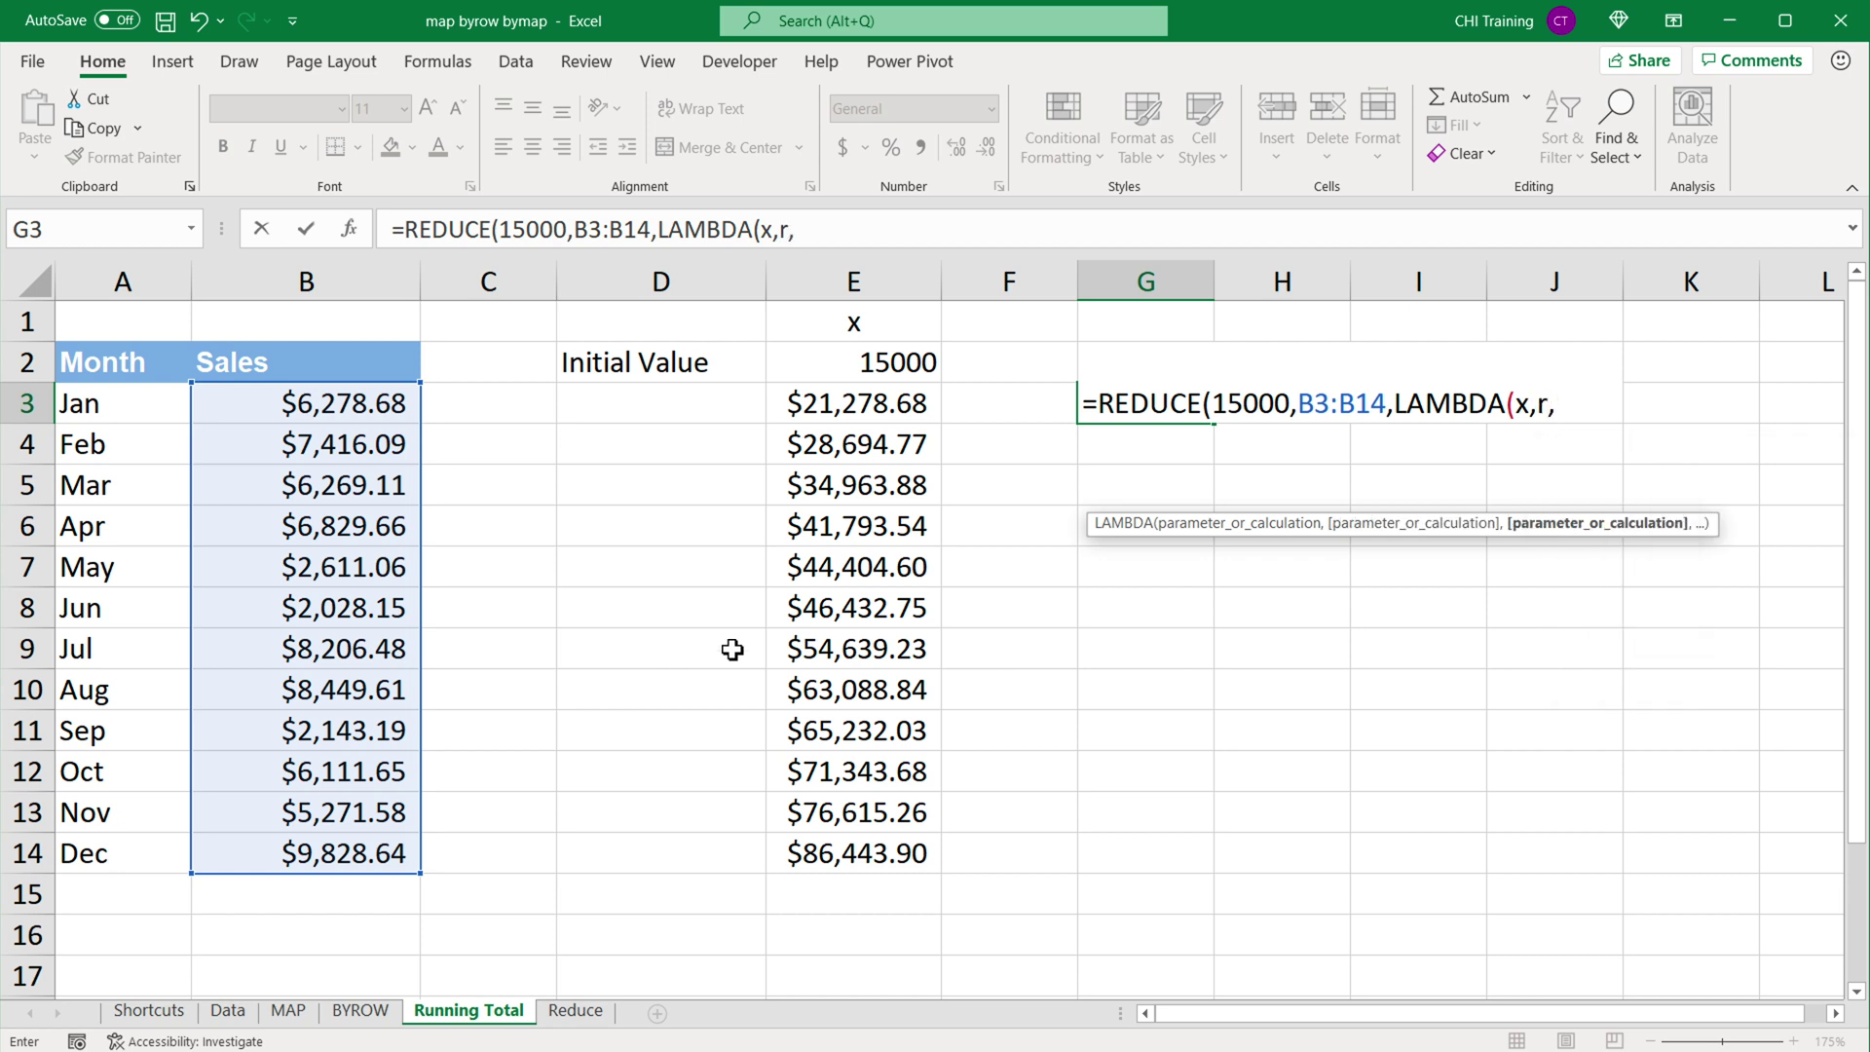
double_click(1522, 408)
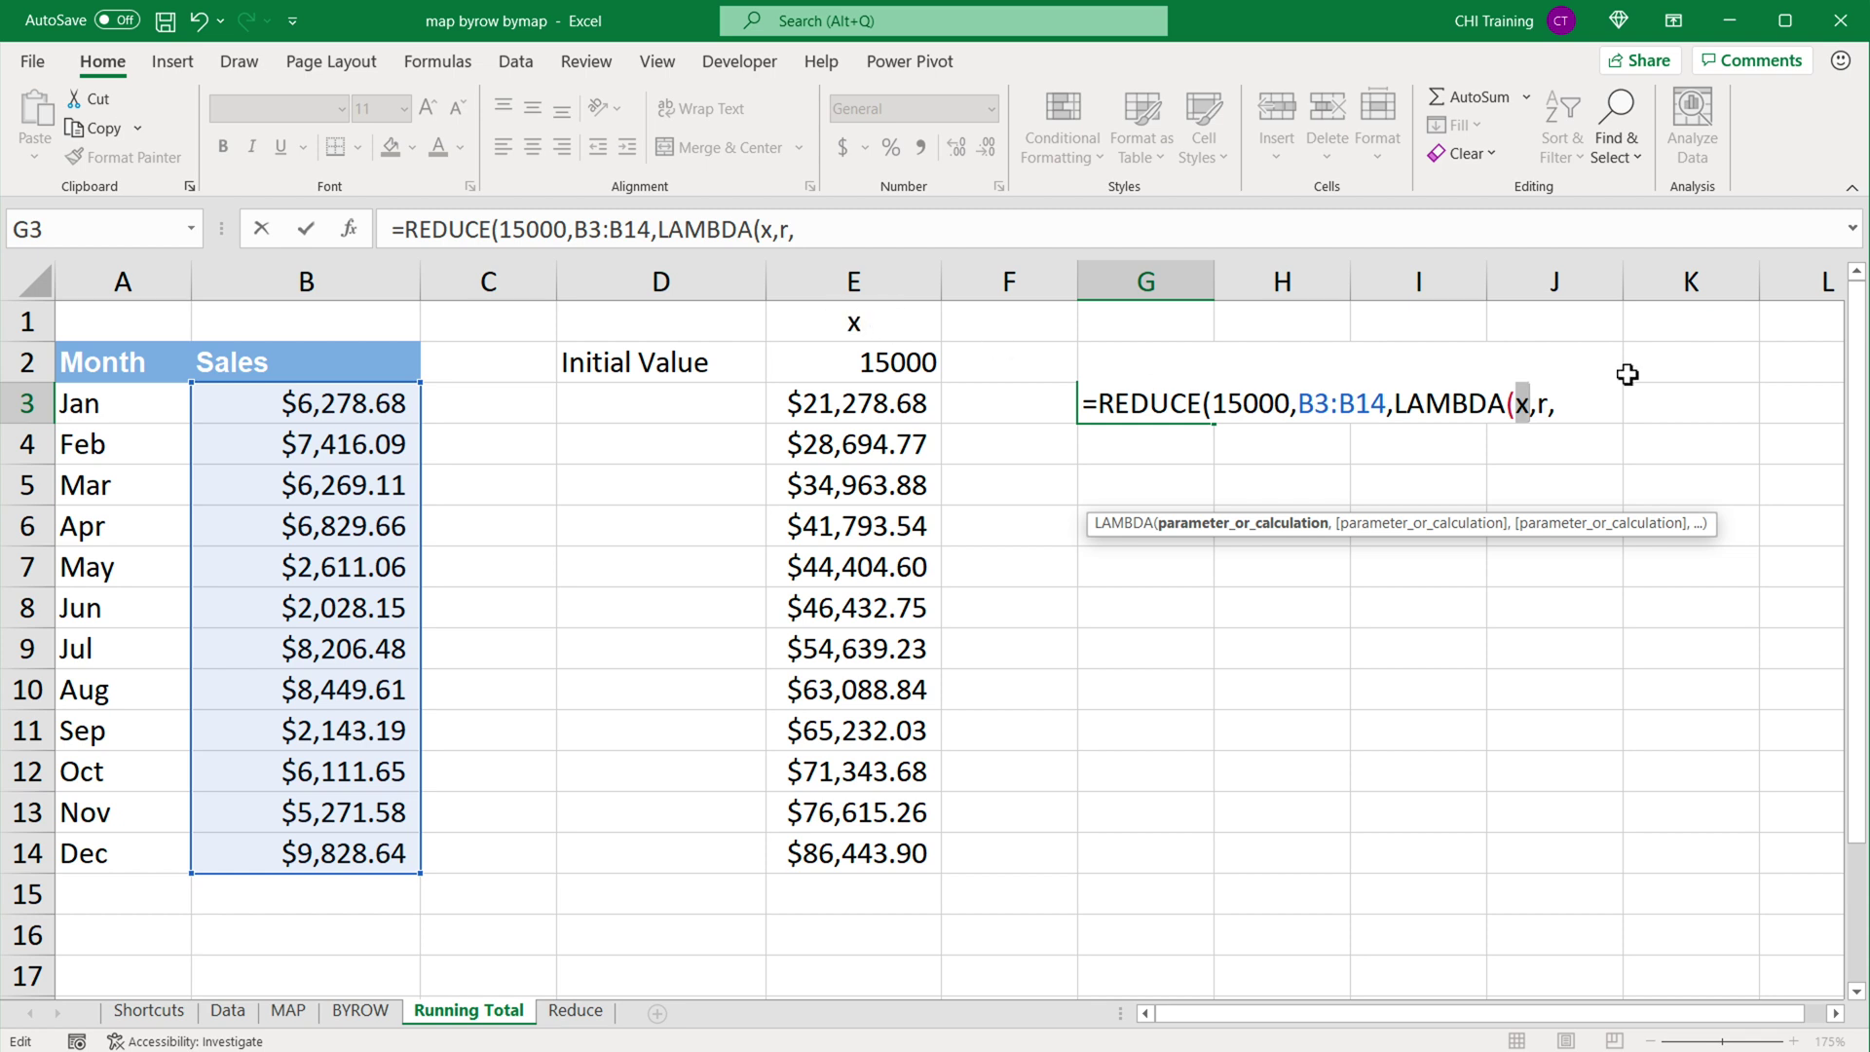
double_click(1543, 403)
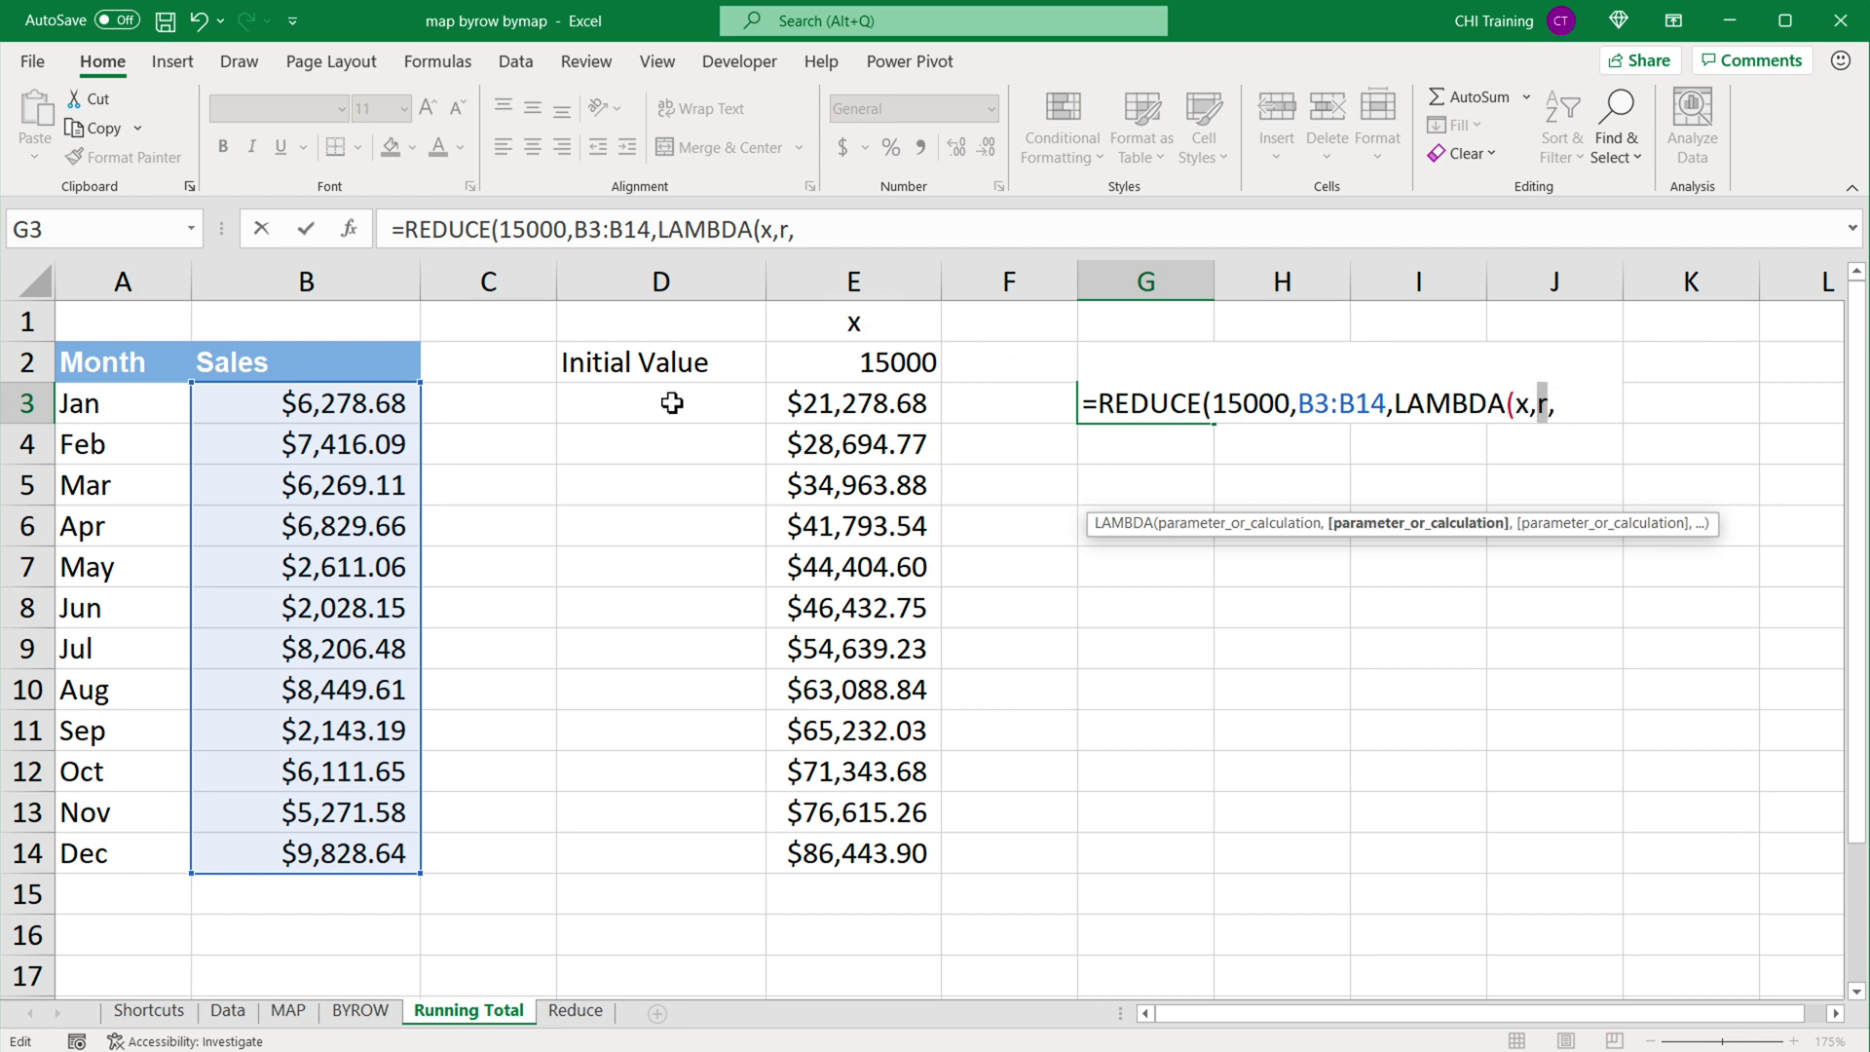
left_click(1579, 410)
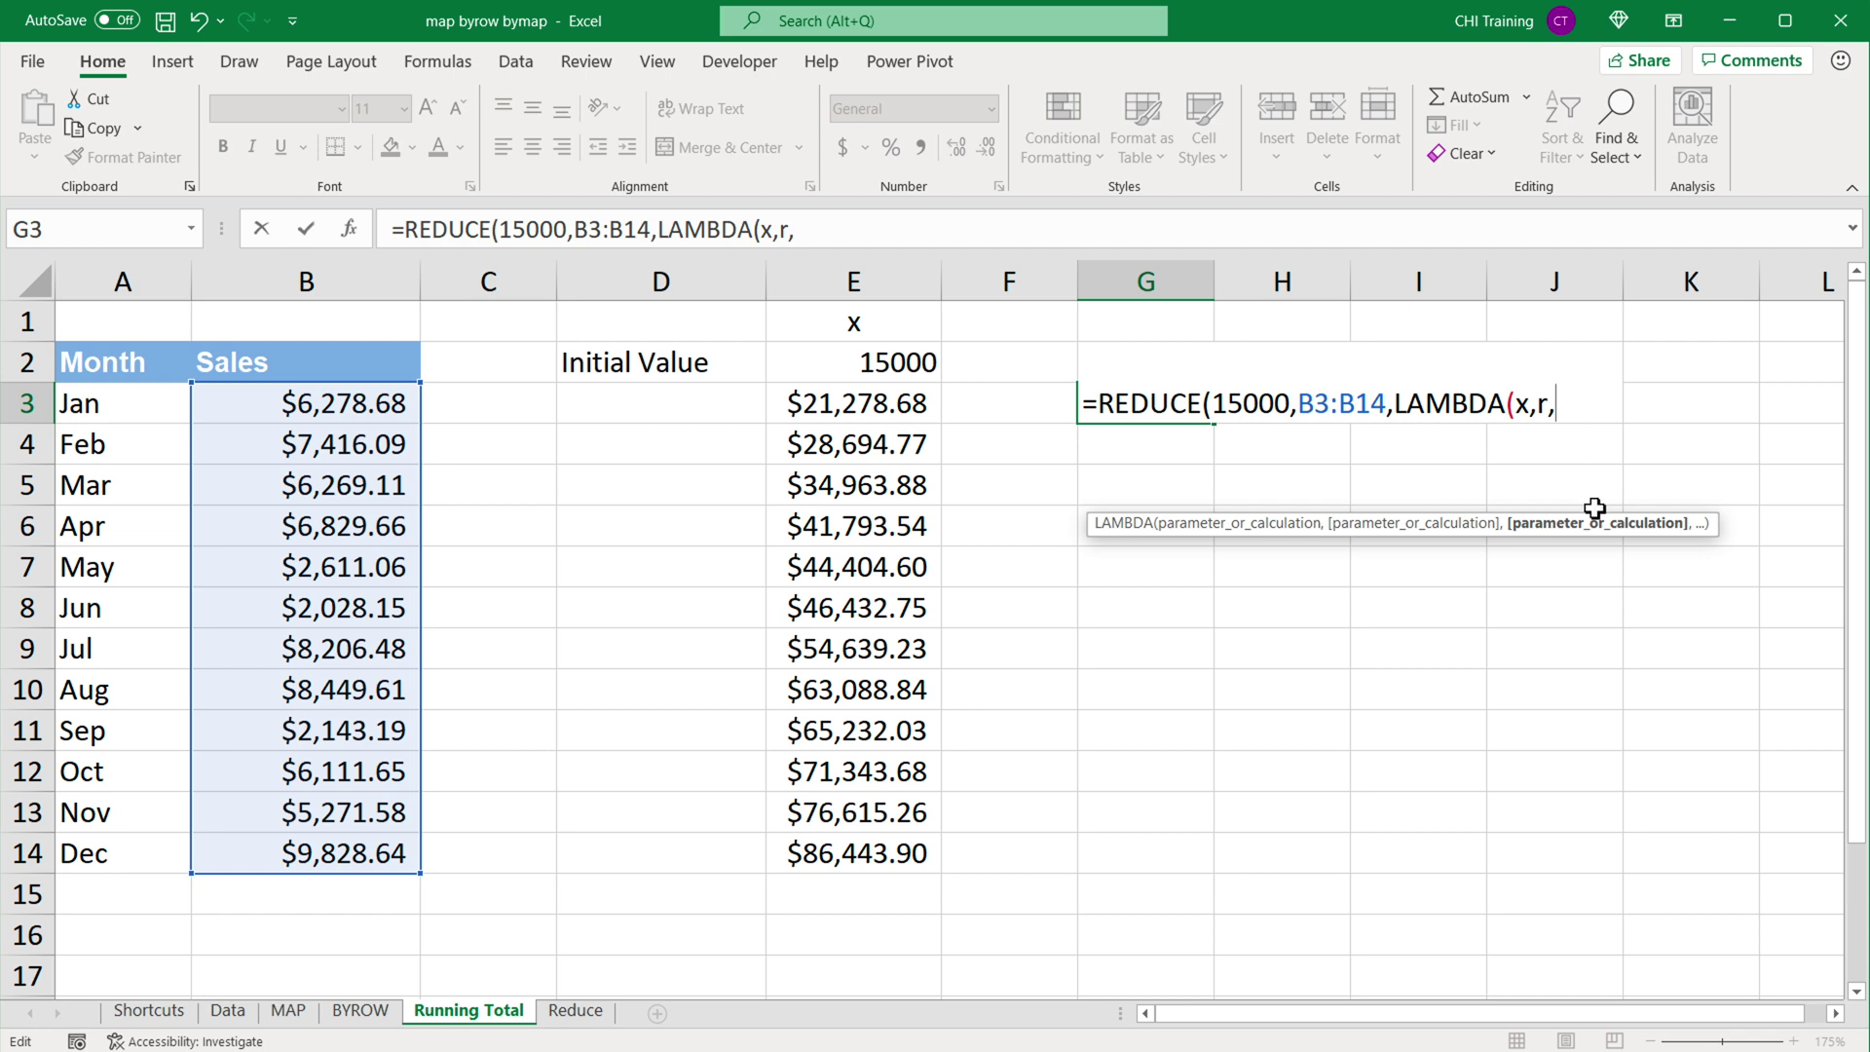
Complete the LAMBDA with the calculation x+r and enter the finished REDUCE formula in G3.
type("x+r")
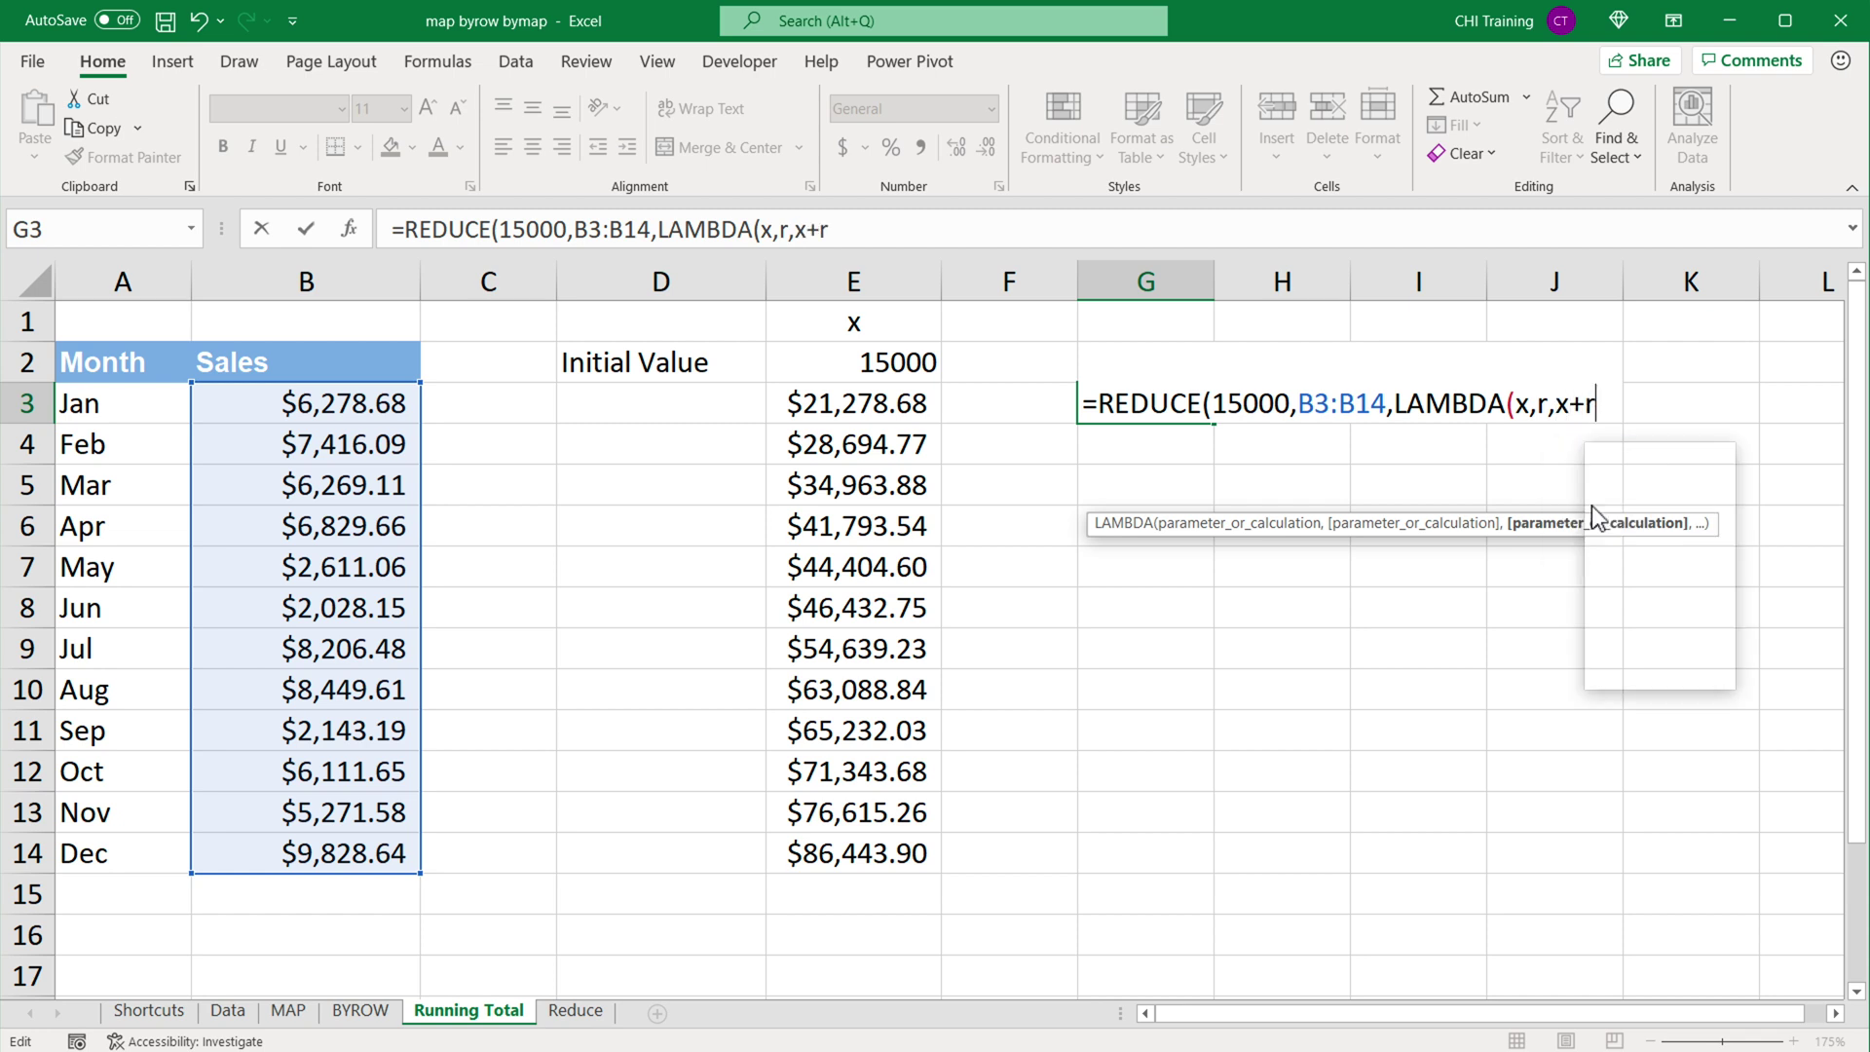
type(")")
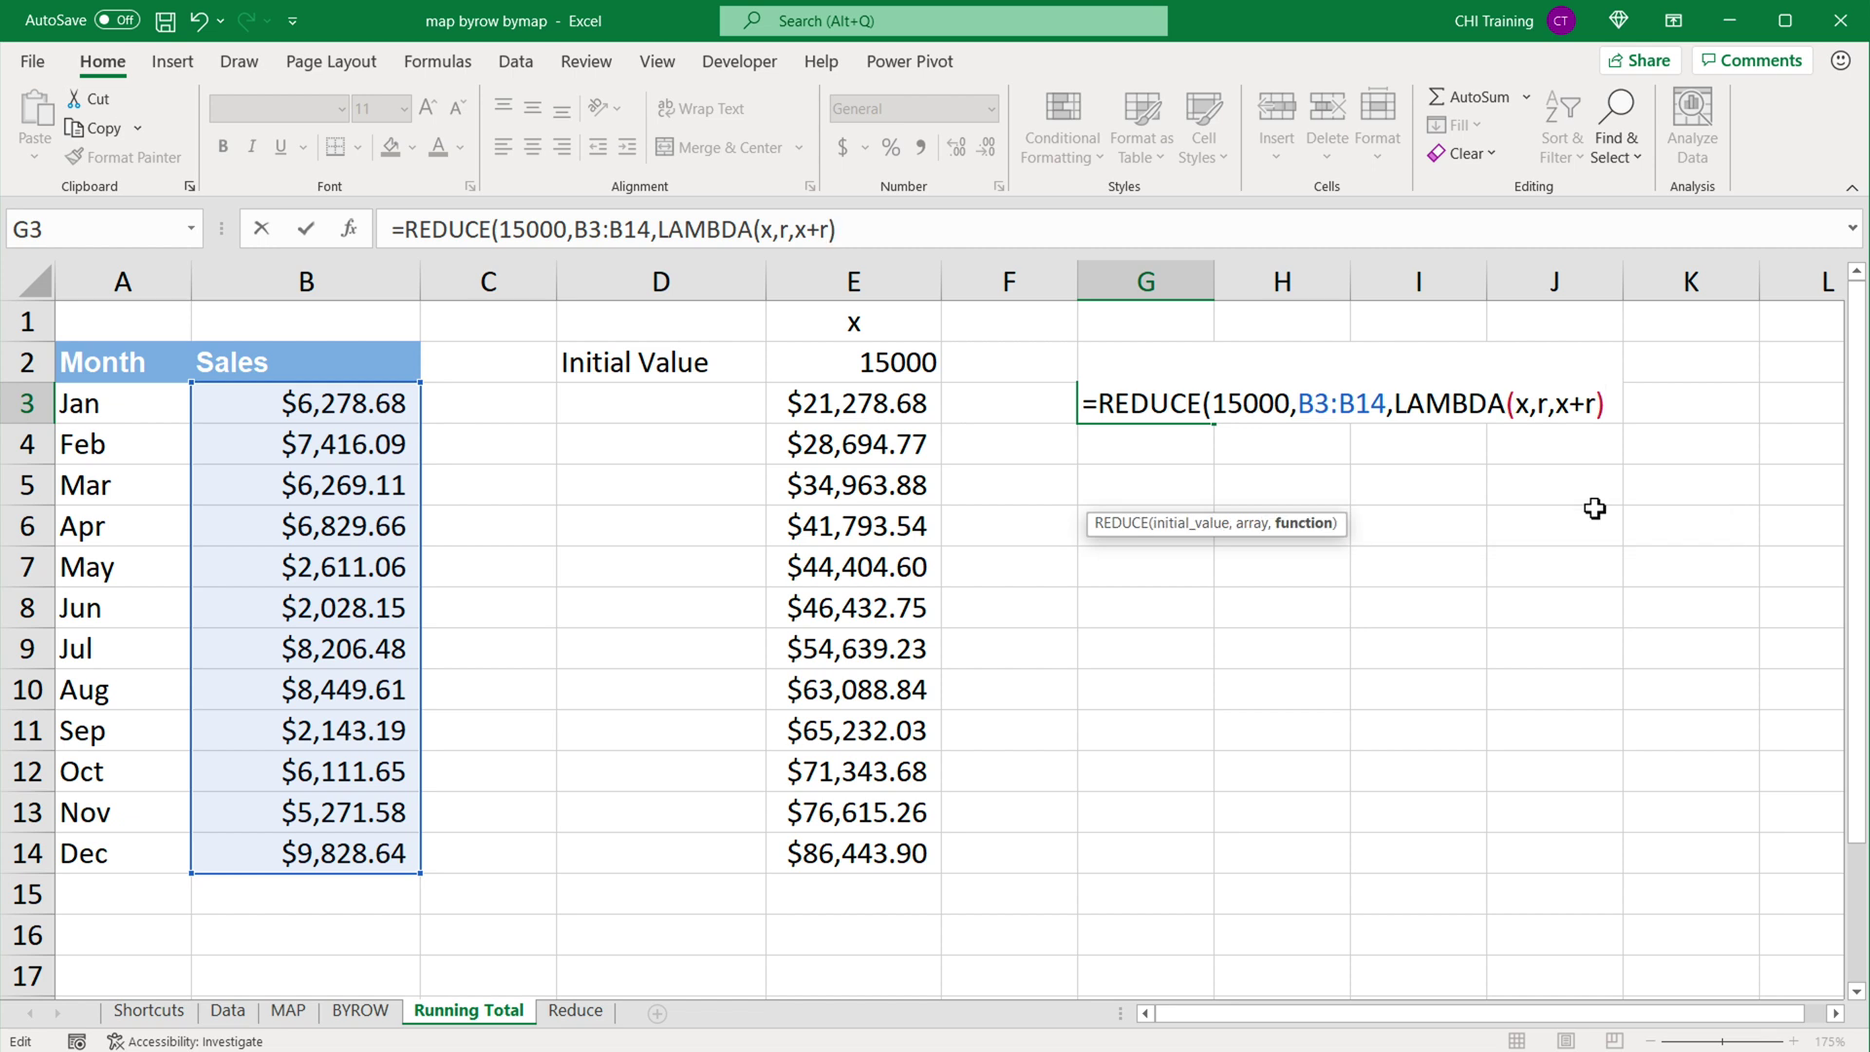
type(")")
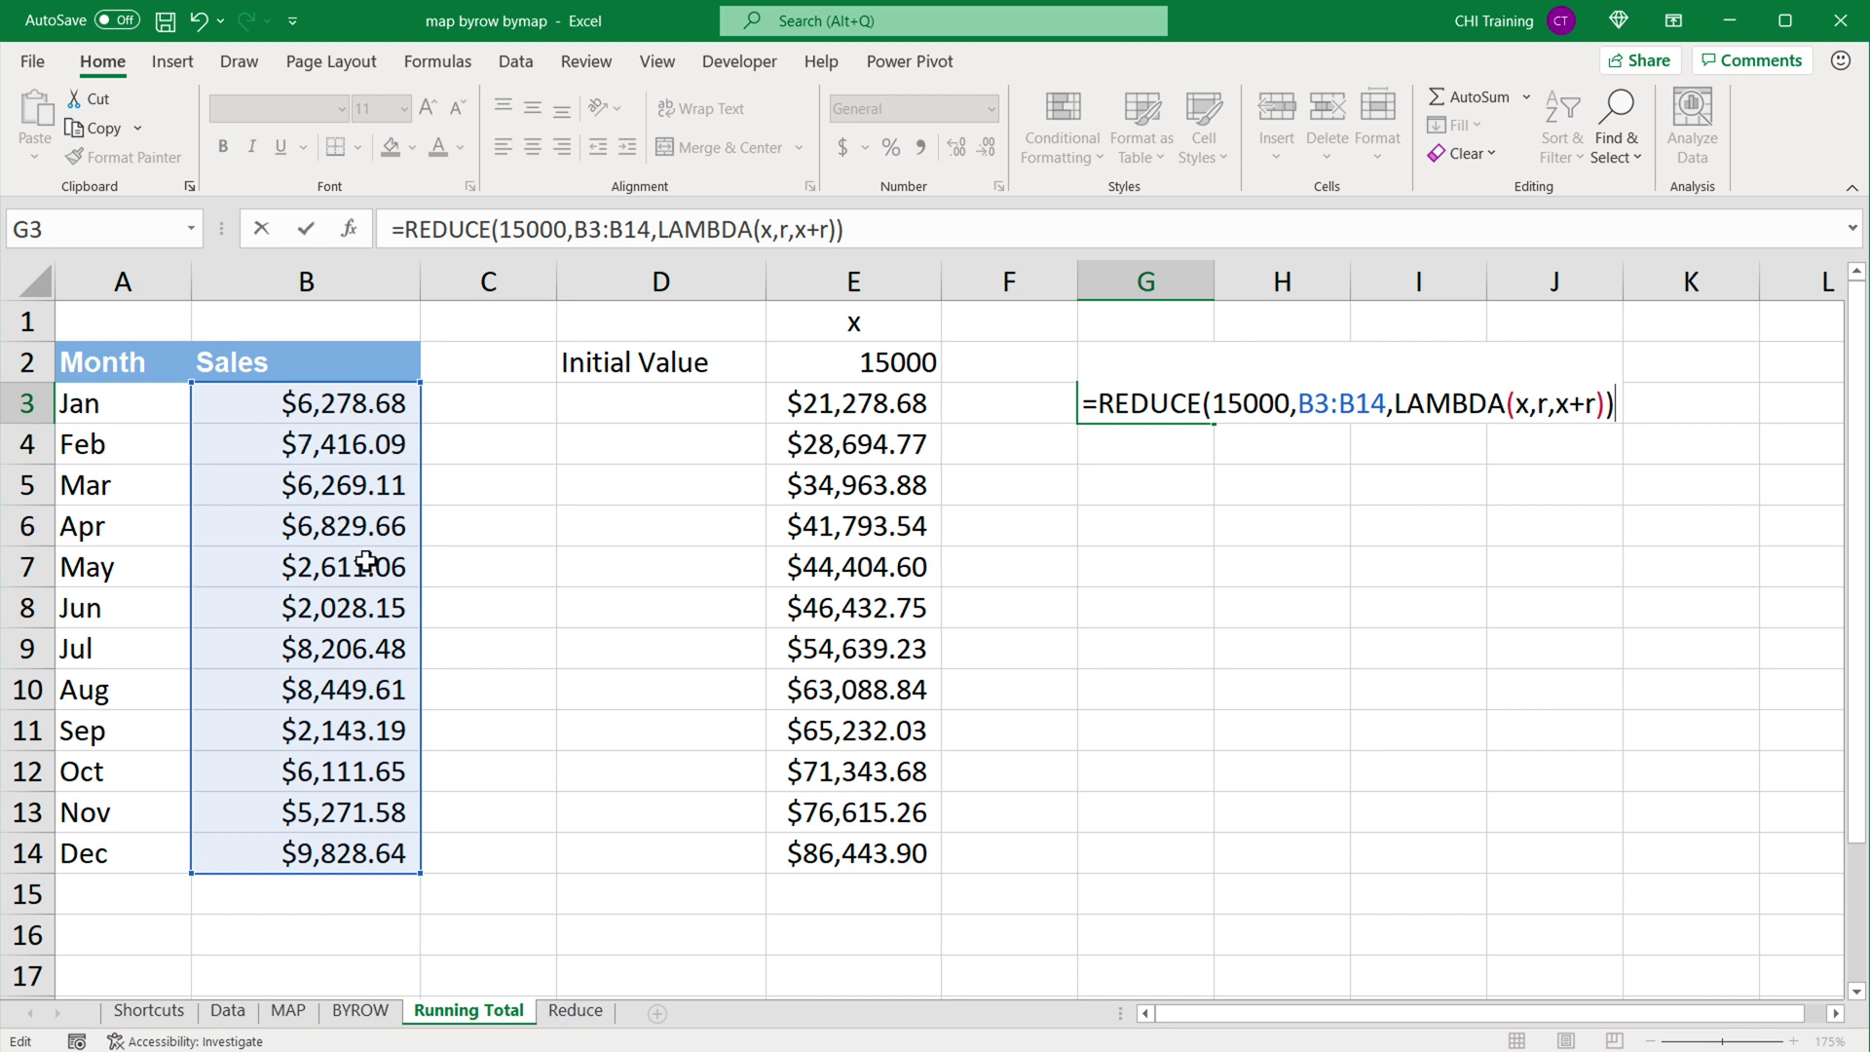
key("Return")
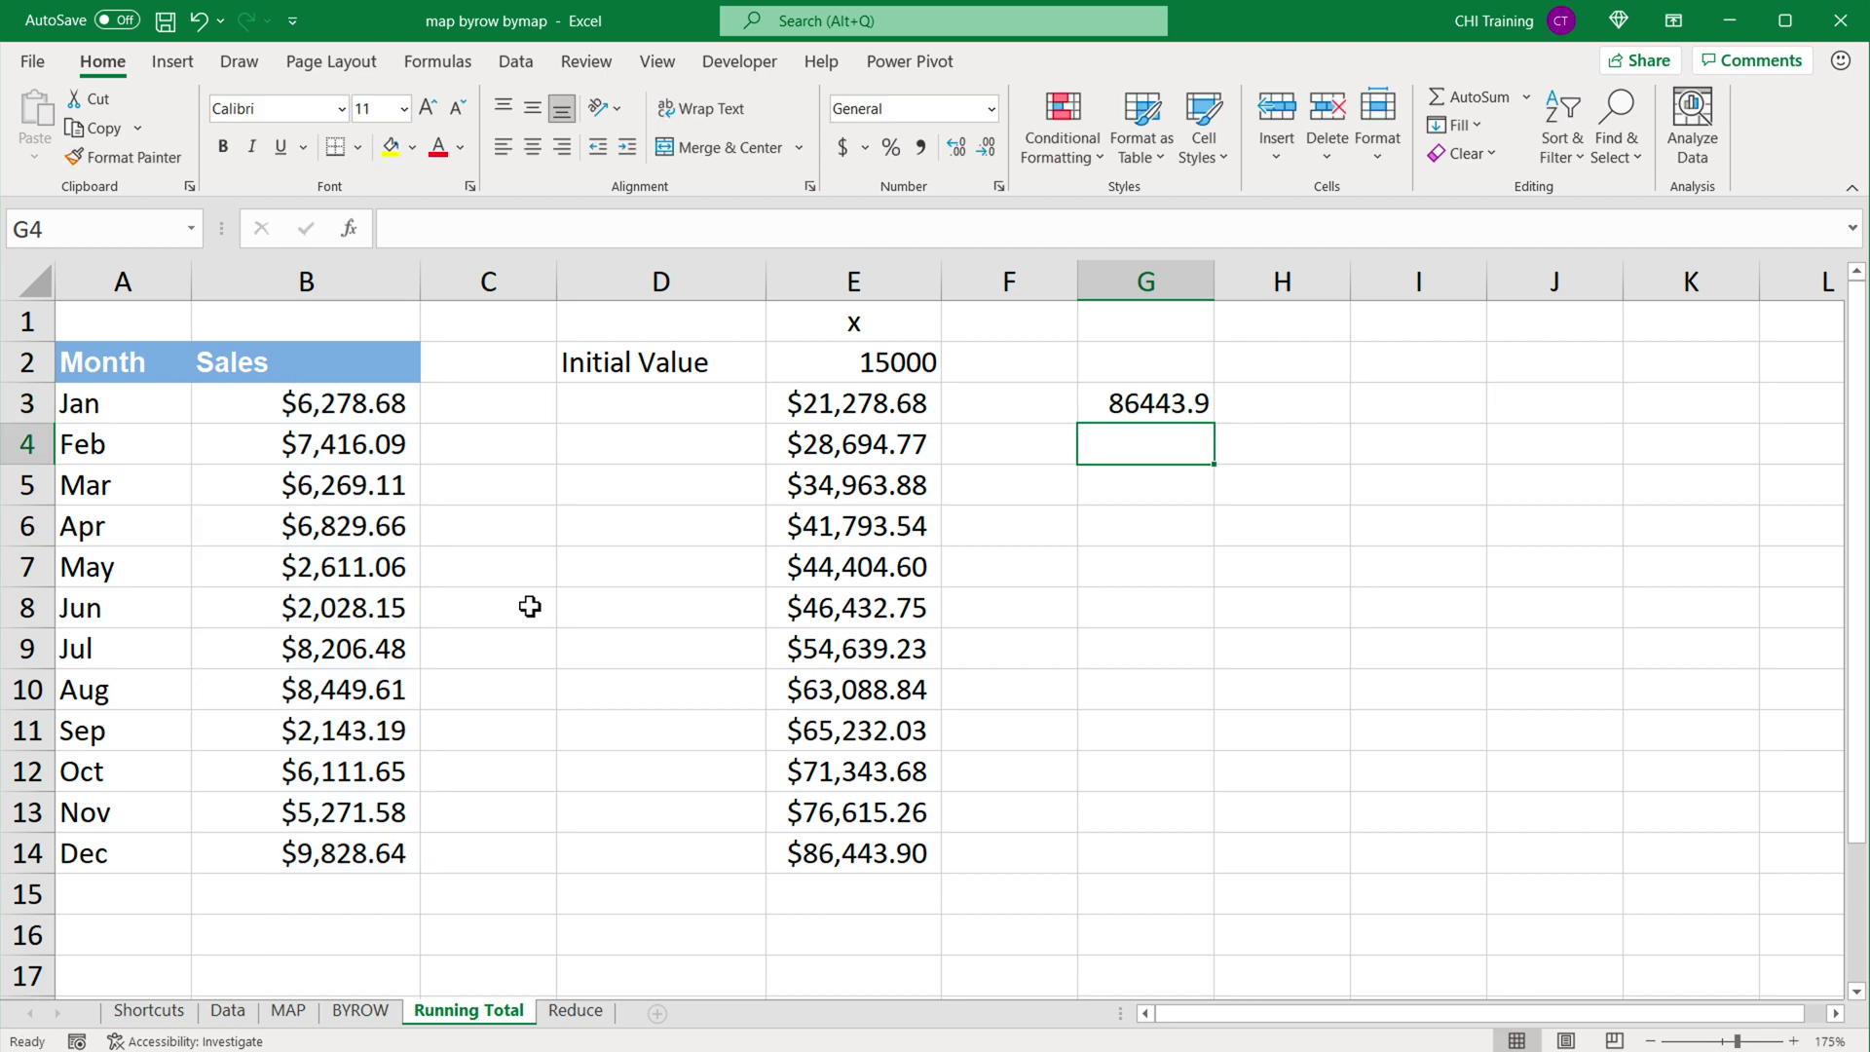
Compare the REDUCE result in G3 with December's running total in E14.
left_click(1121, 407)
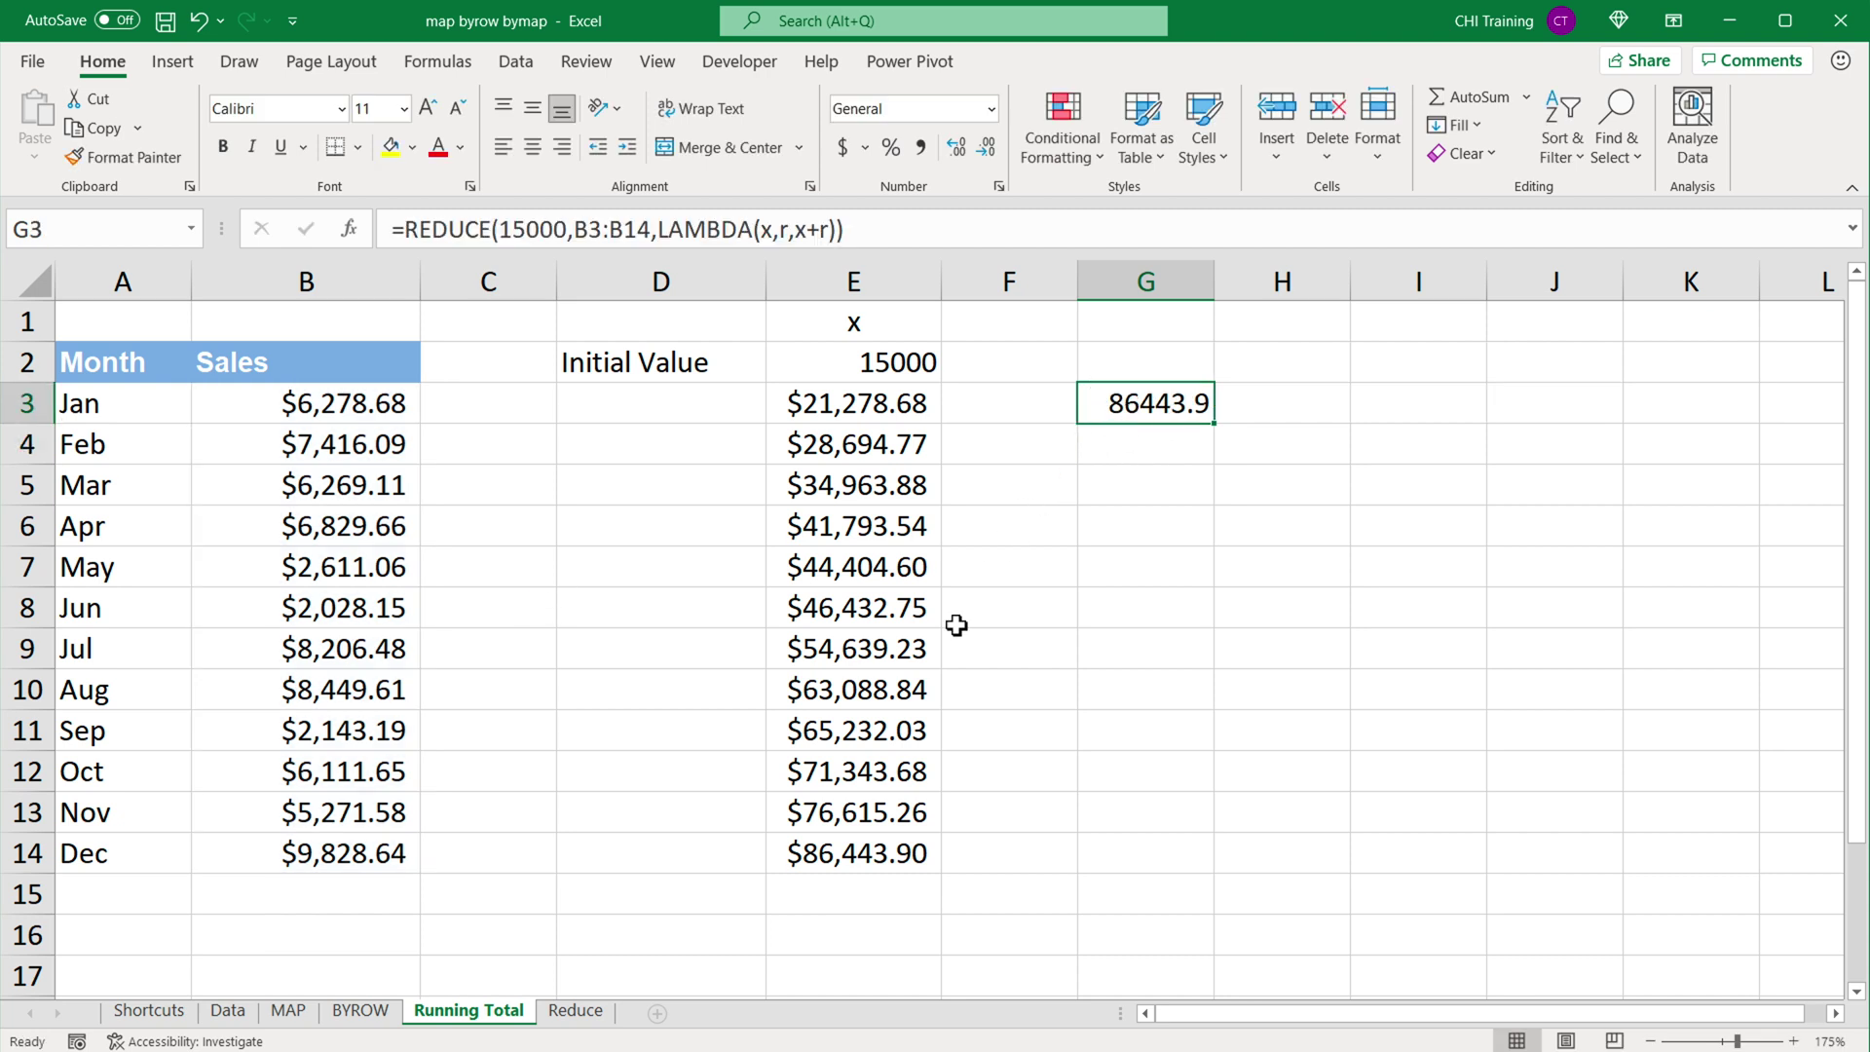
left_click(890, 857)
left_click(1181, 393)
Clear the manual running total with its labels and initial value from D1:E14.
left_click_drag(863, 324, 863, 862)
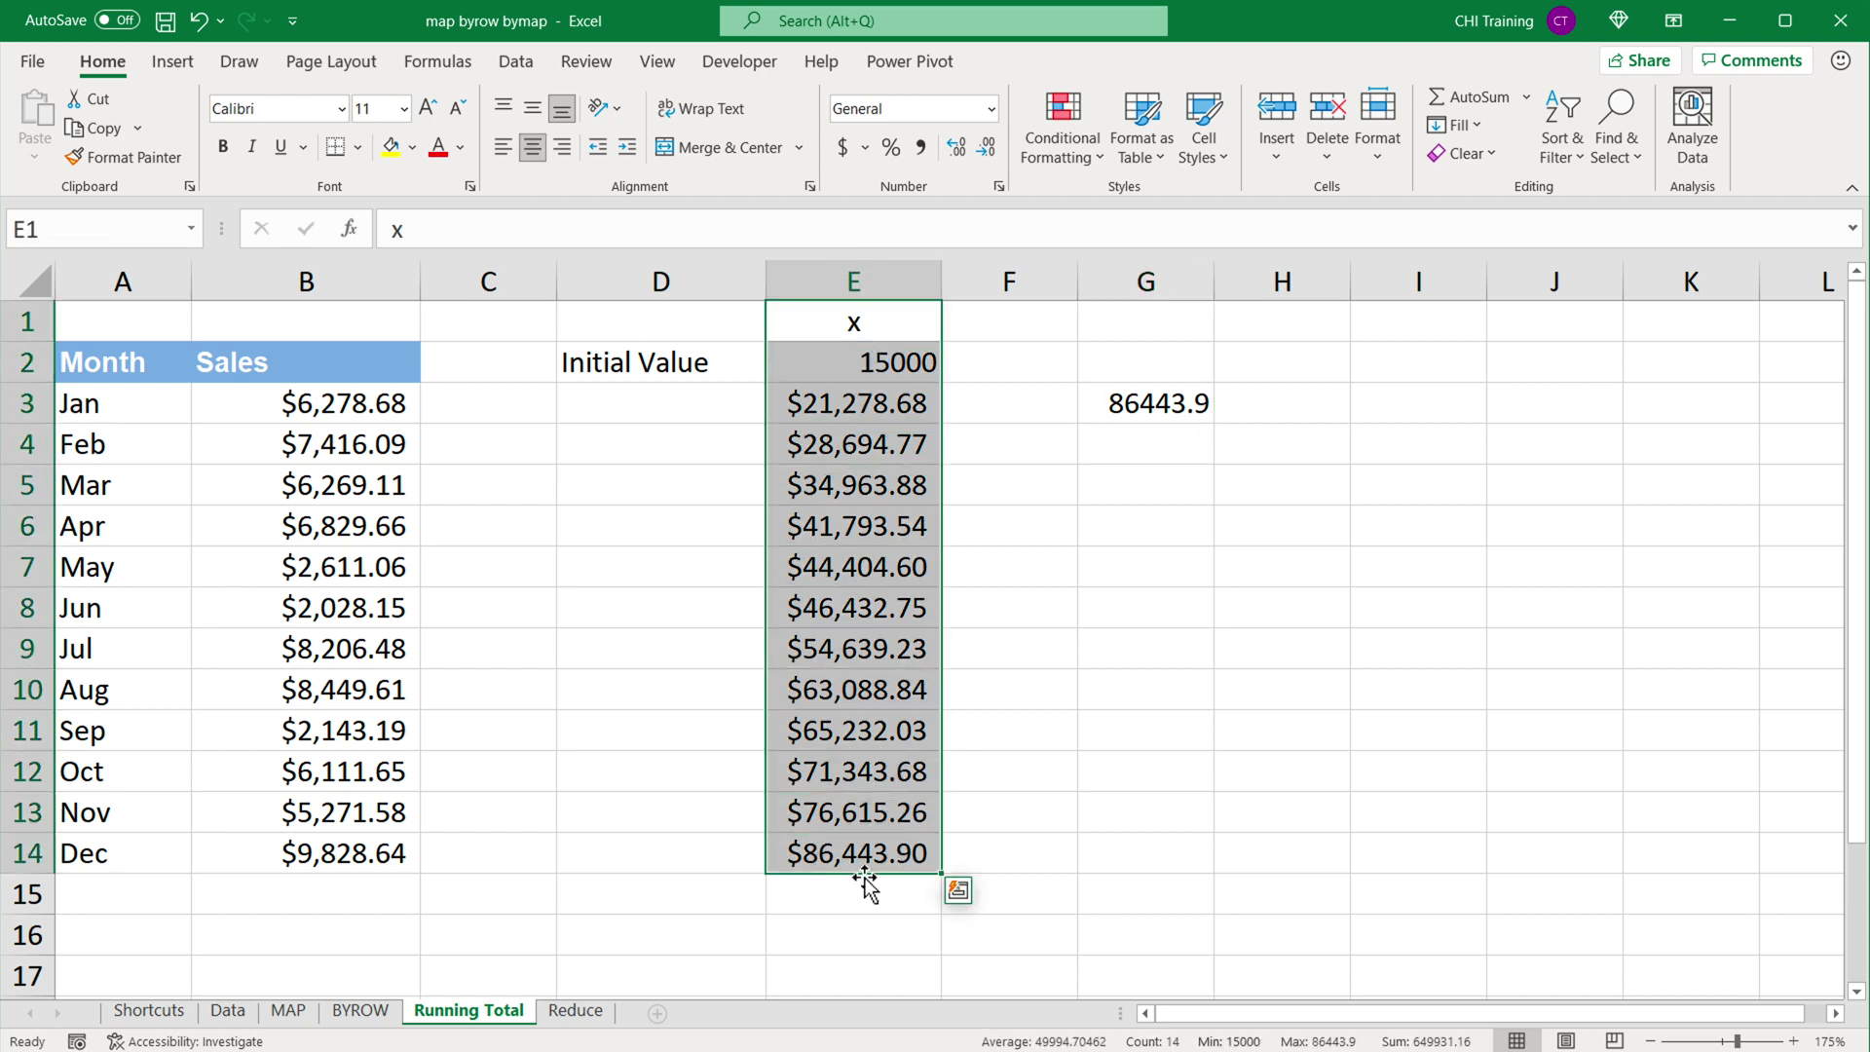
left_click_drag(635, 328, 910, 852)
key("ctrl+c")
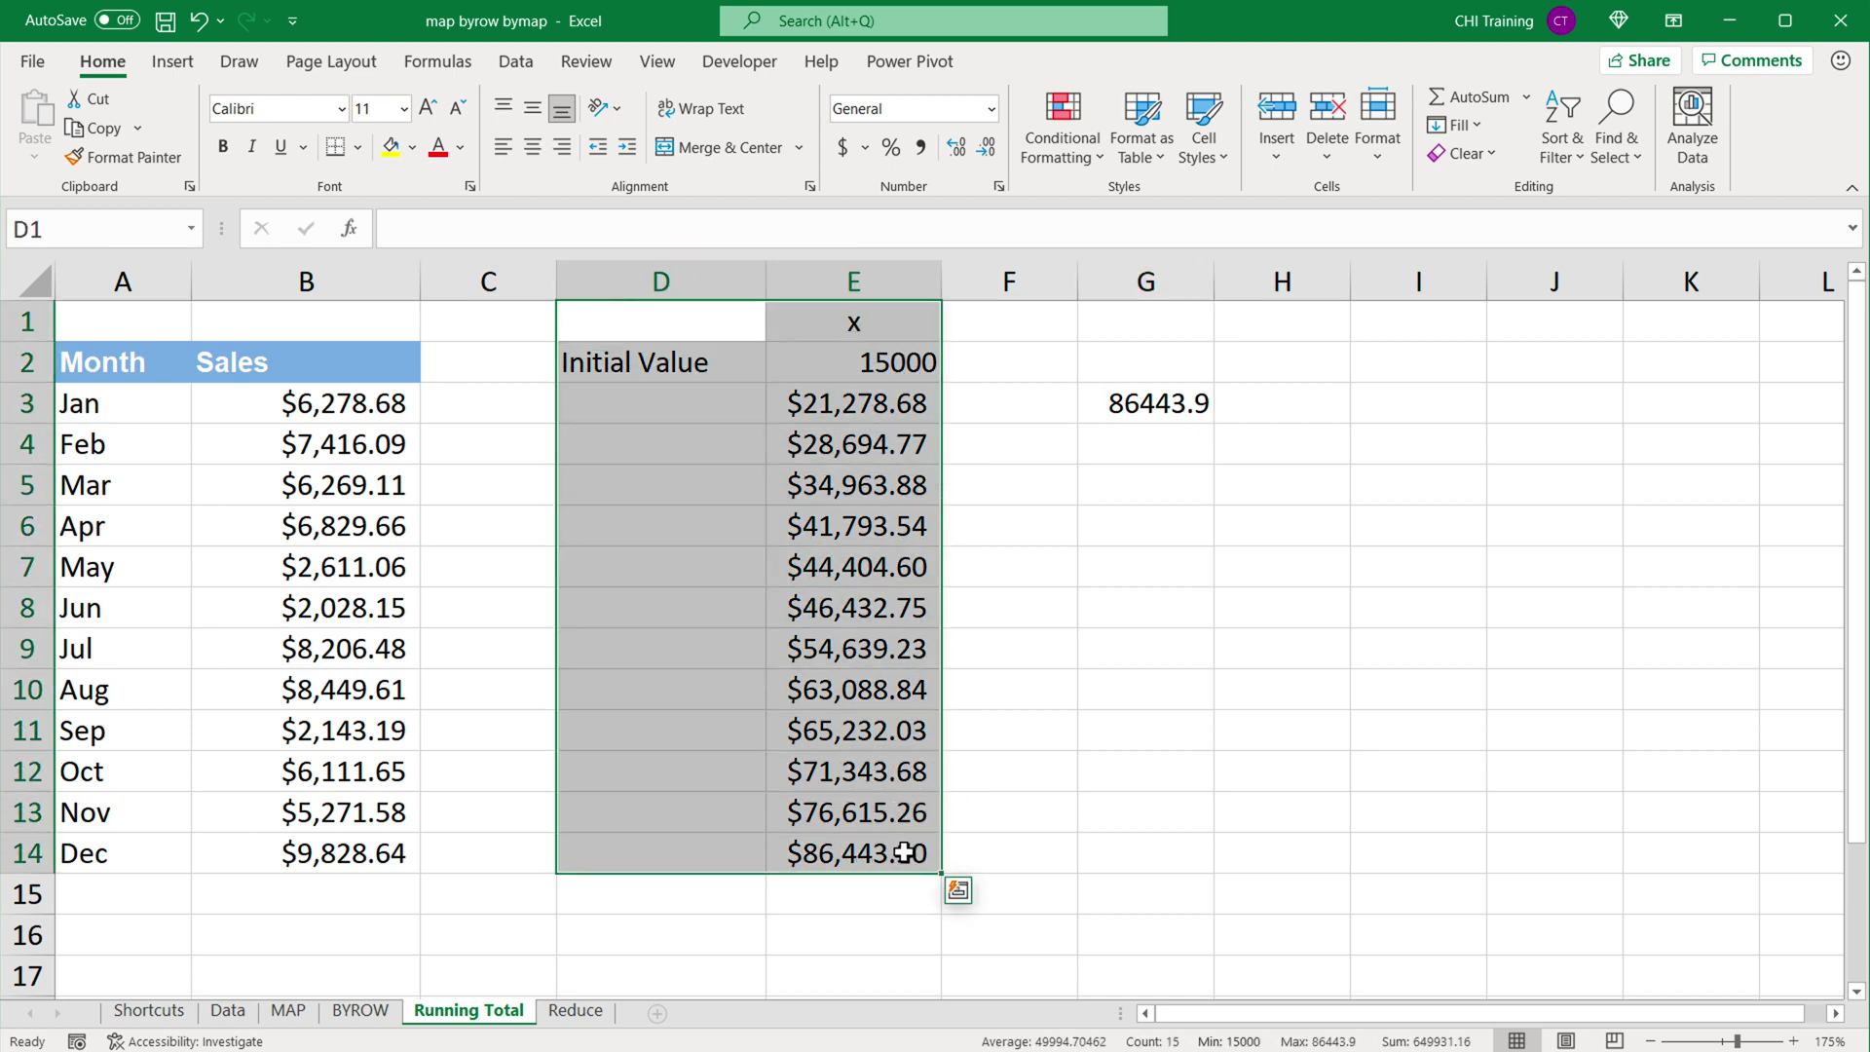
key("Delete")
Apply the Accounting number format to the REDUCE result in G3 and review its formula.
left_click(1172, 397)
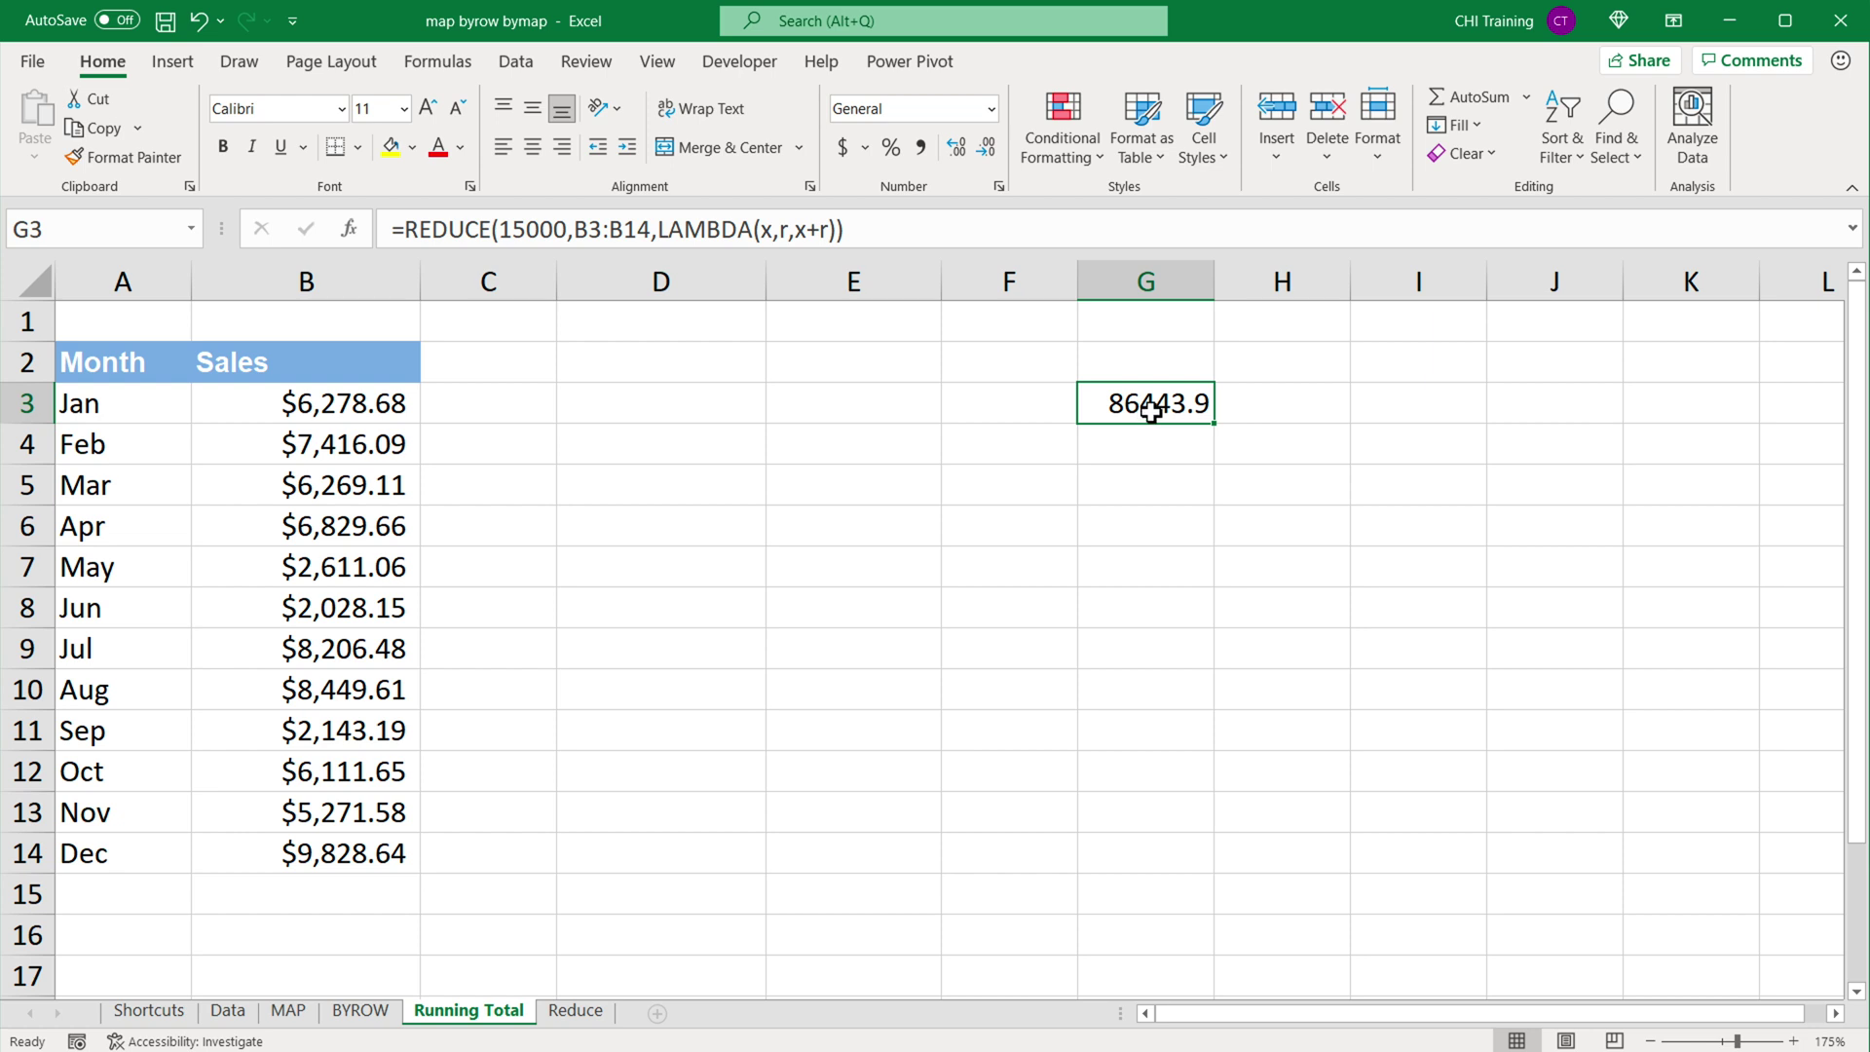
left_click(846, 150)
double_click(1200, 404)
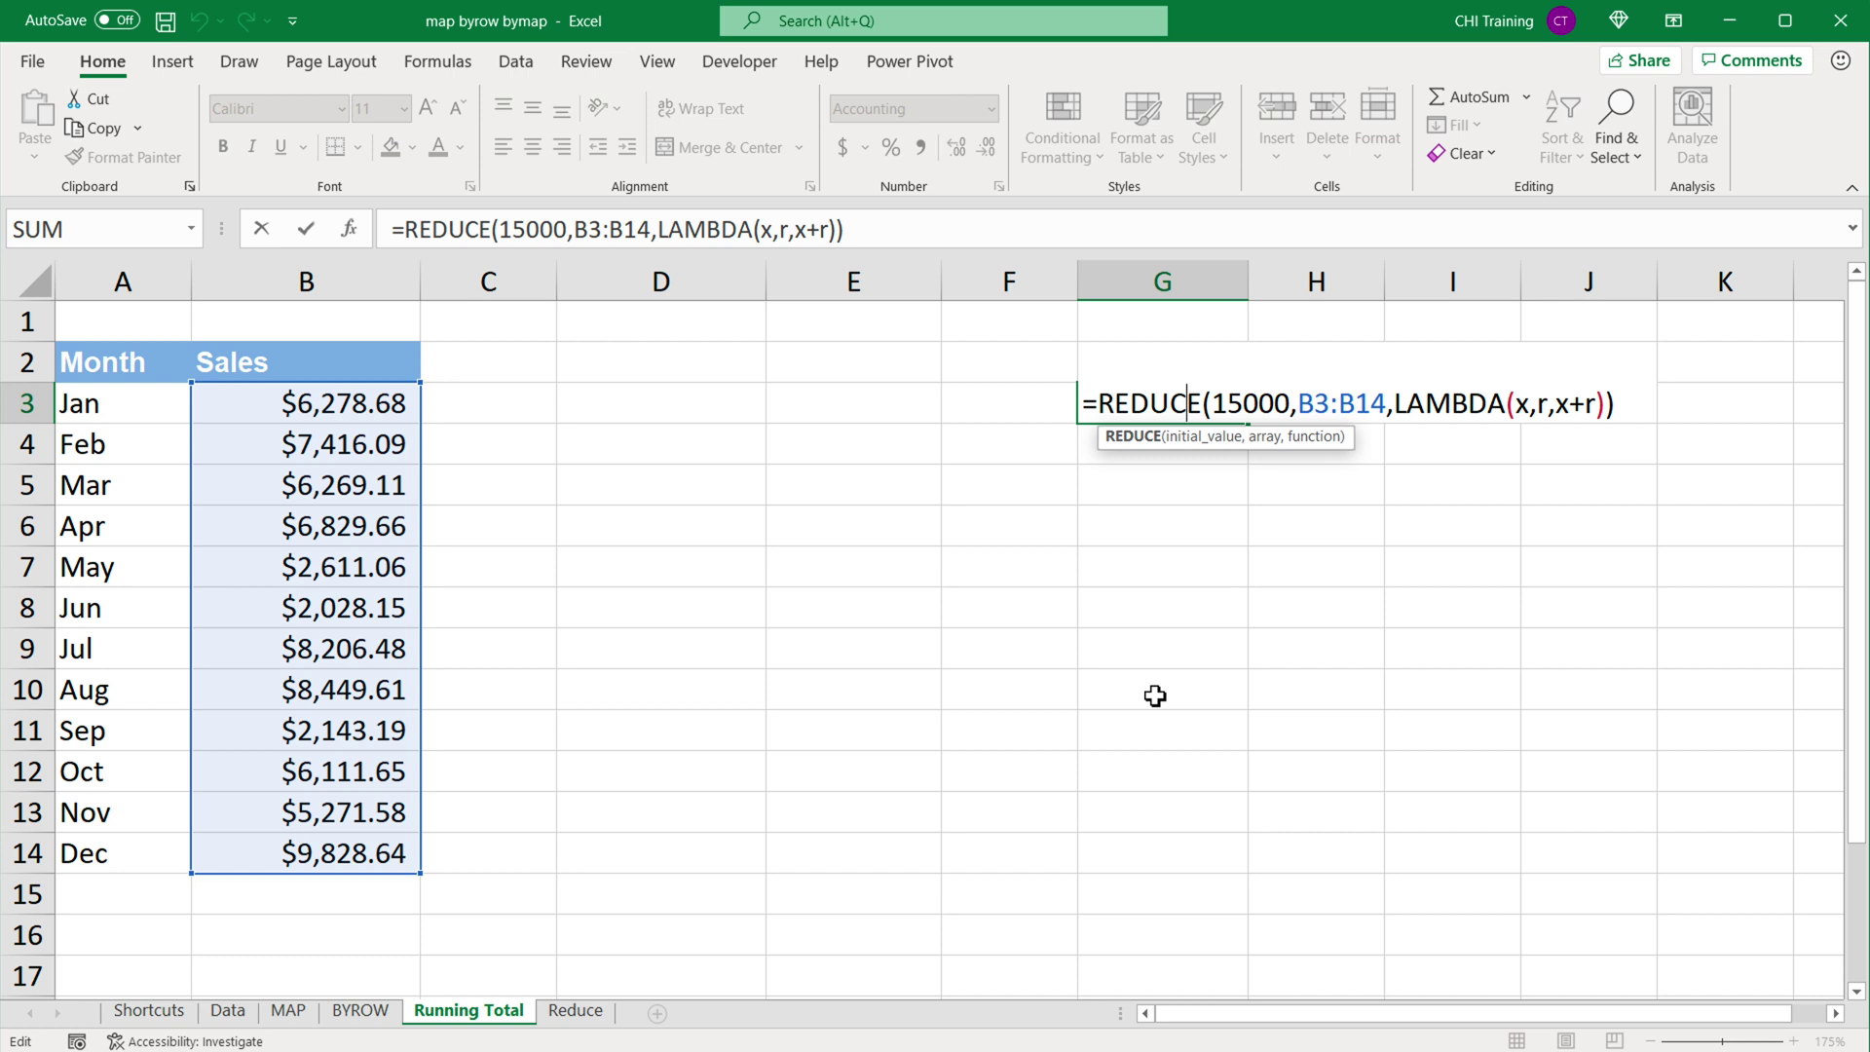
key("ctrl+Return")
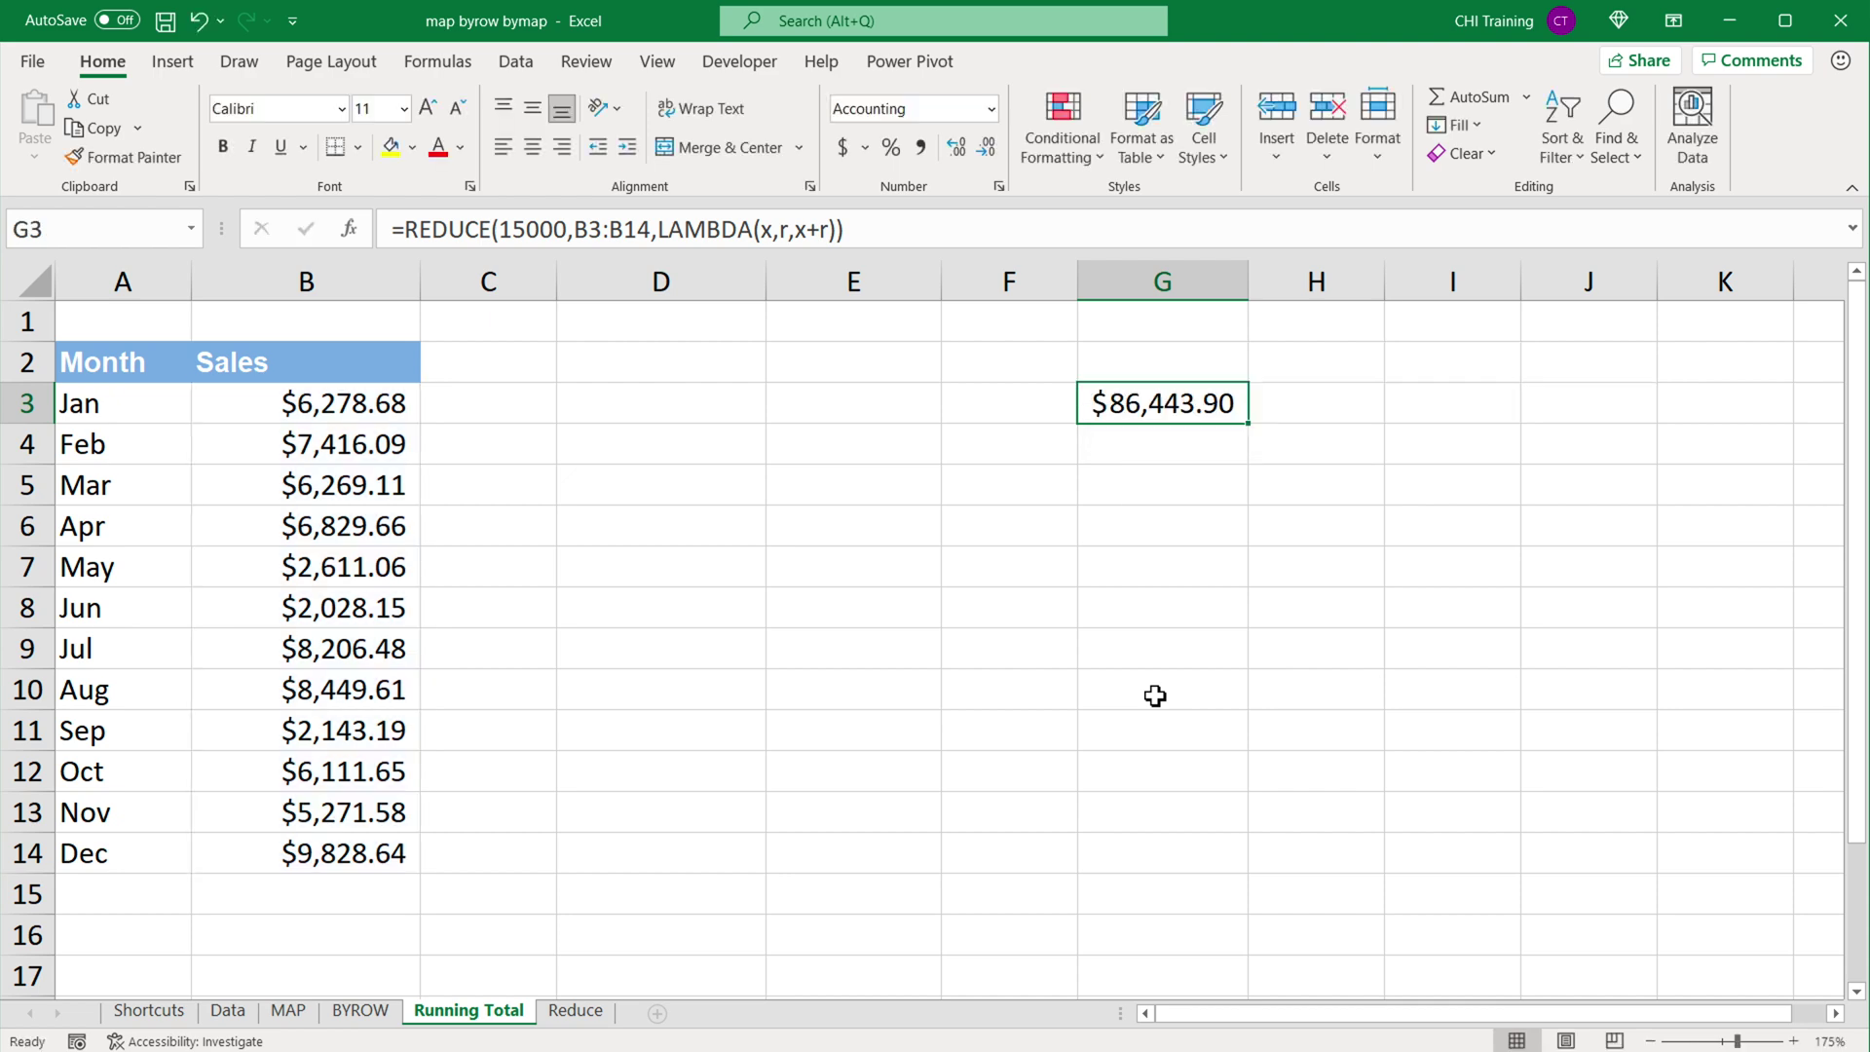
Undo the accounting format on G3 and the clearing of D1:E14.
key("ctrl+shift+asciitilde")
key("ctrl+v")
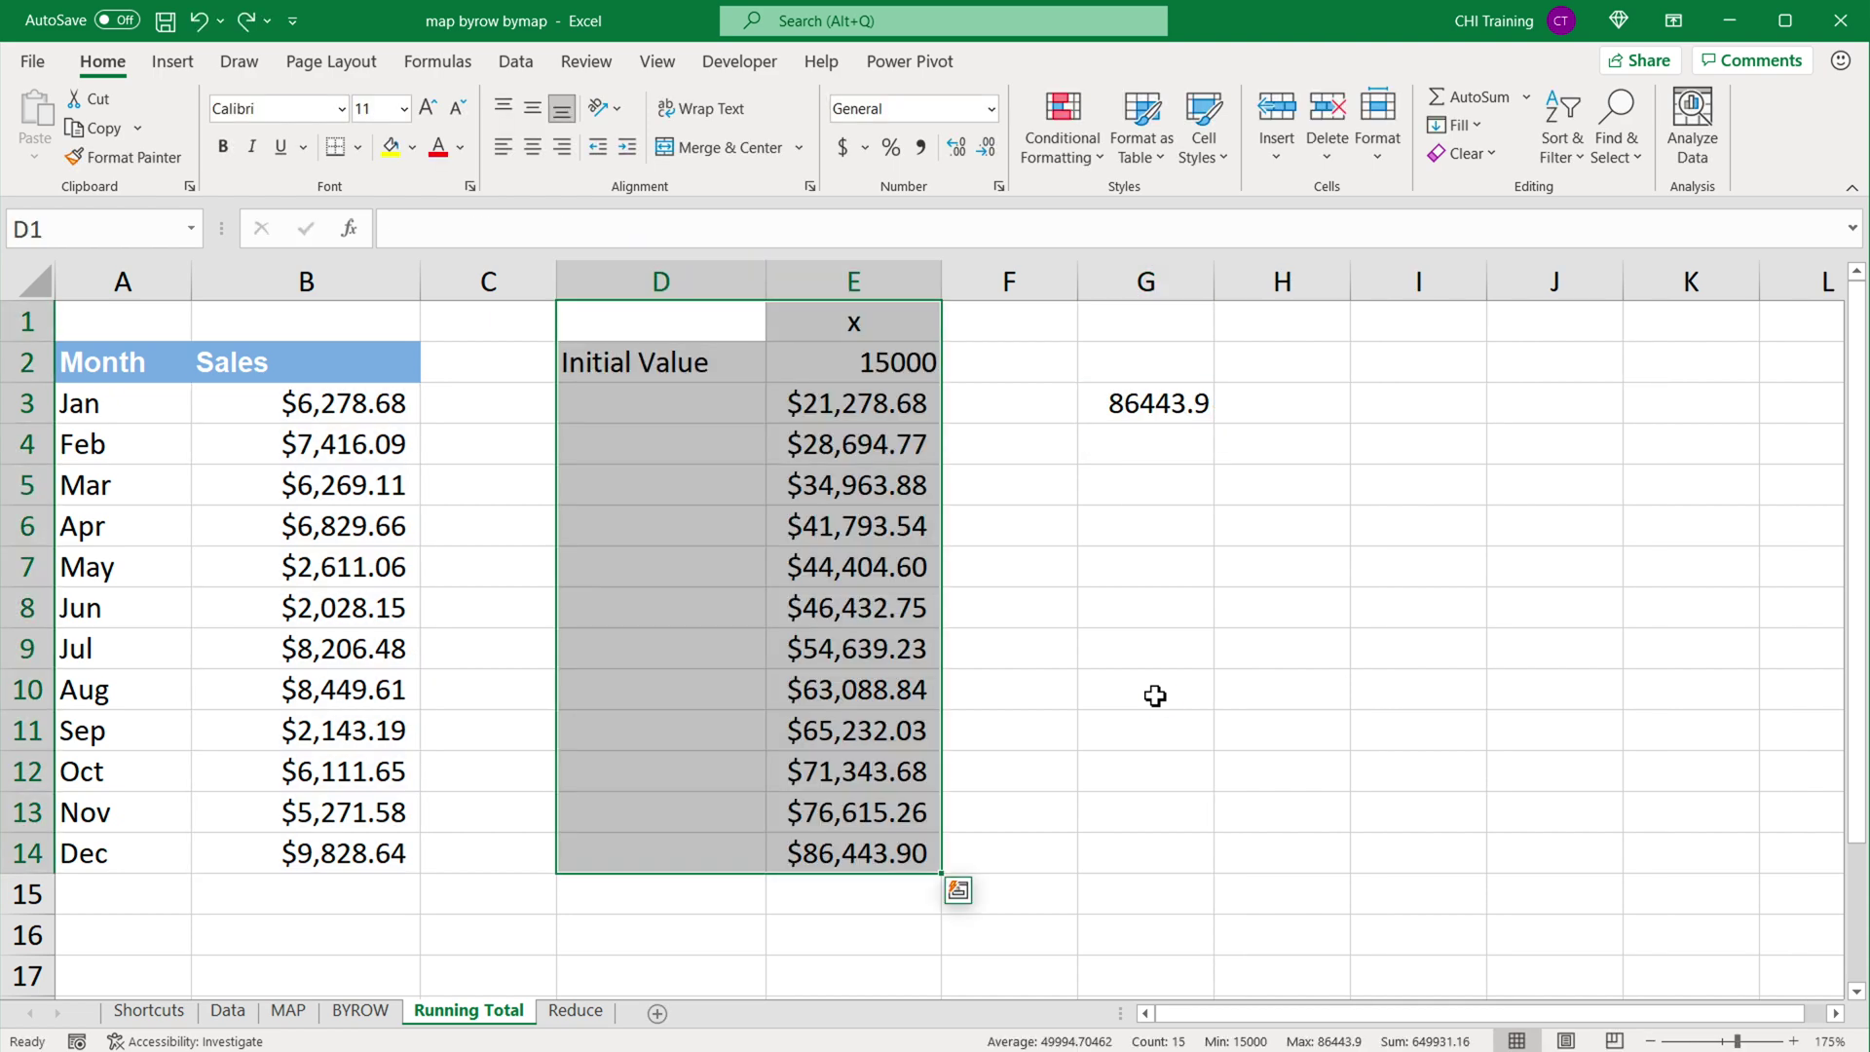
left_click(1146, 567)
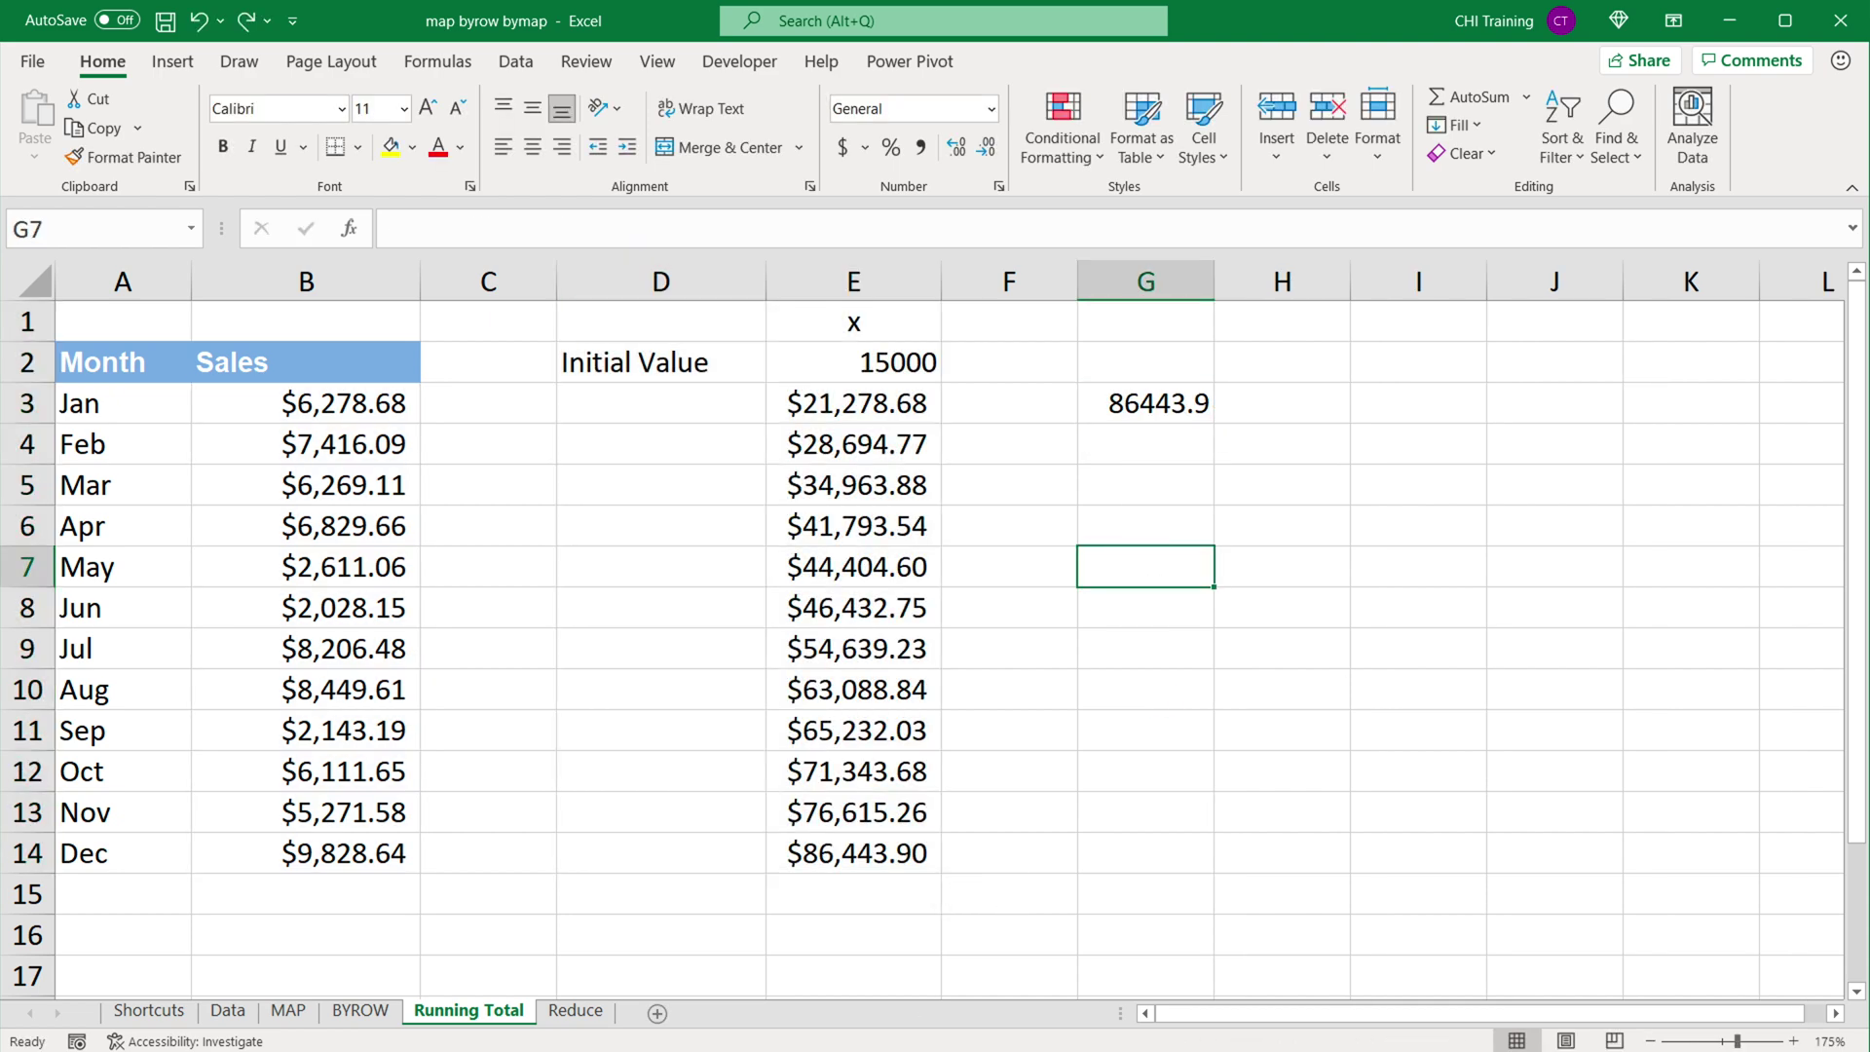
Open the Reduce sheet and examine the punctuation in the category texts in A2:A9.
left_click(584, 1013)
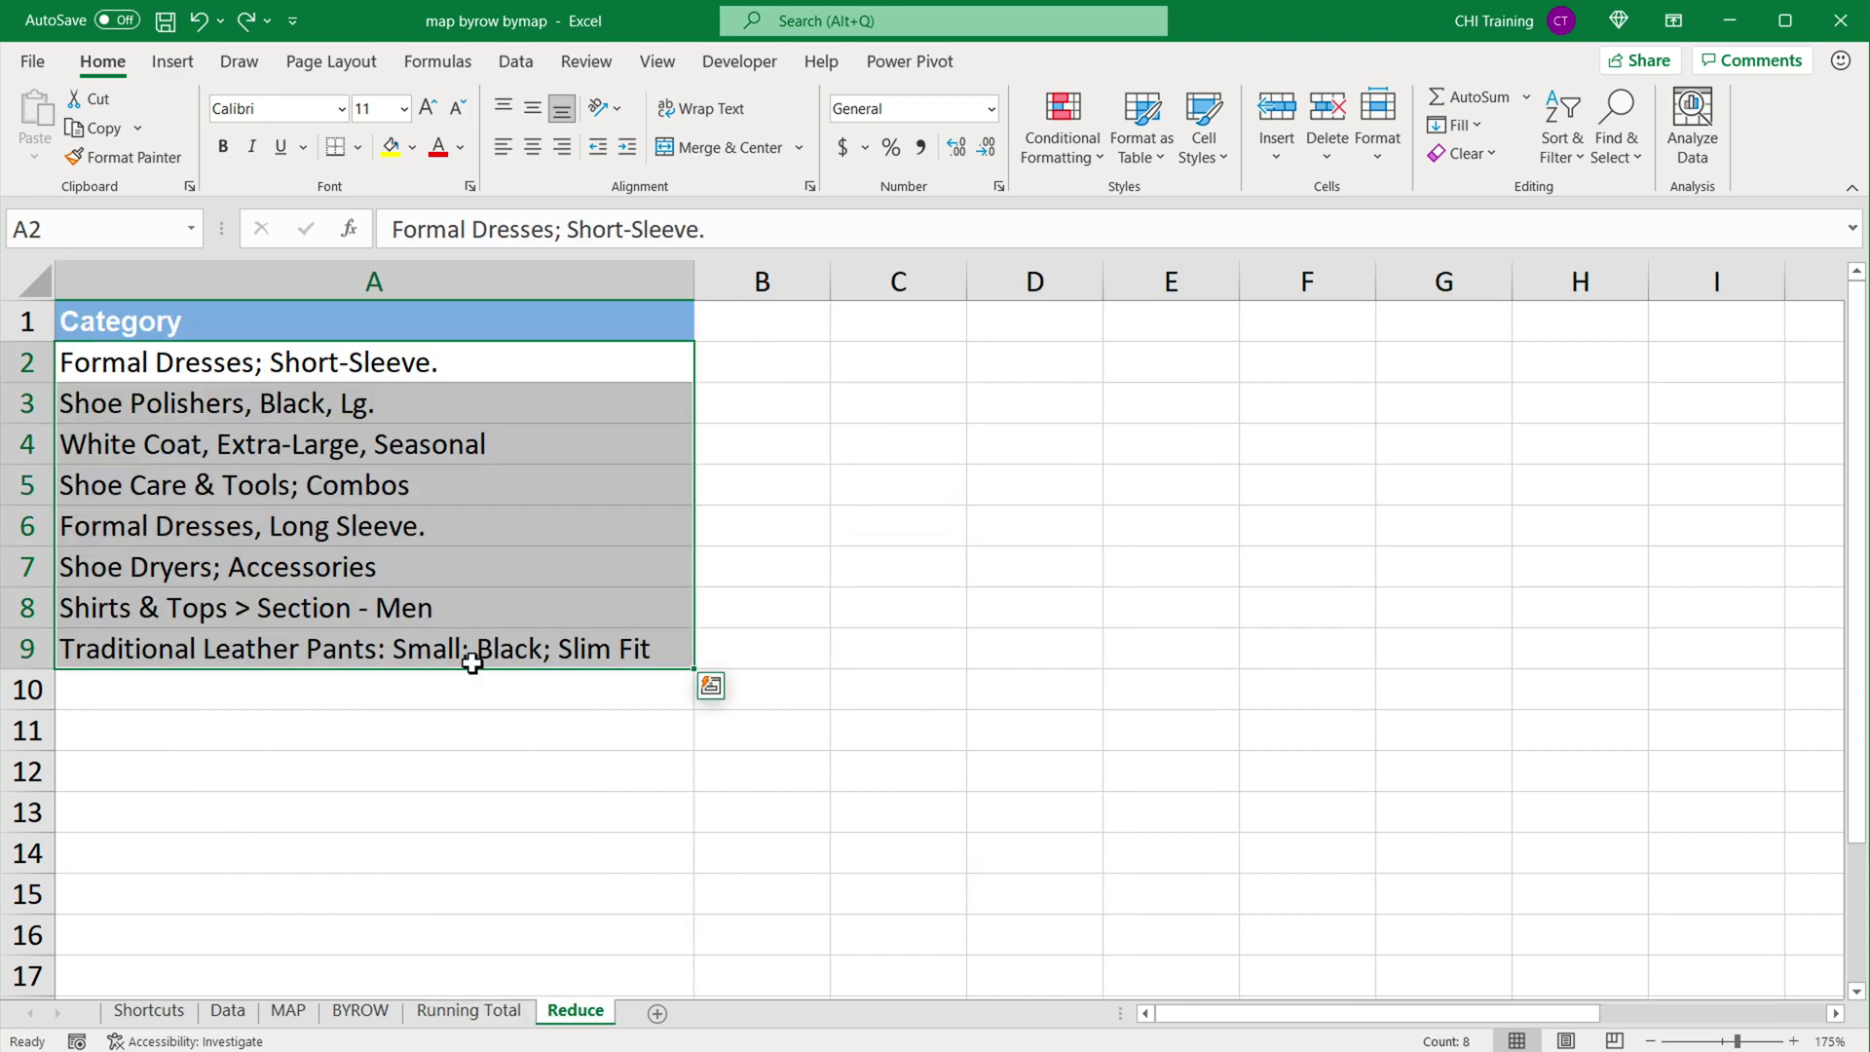
left_click(387, 323)
scroll(398, 335, "up", 1, "ctrl")
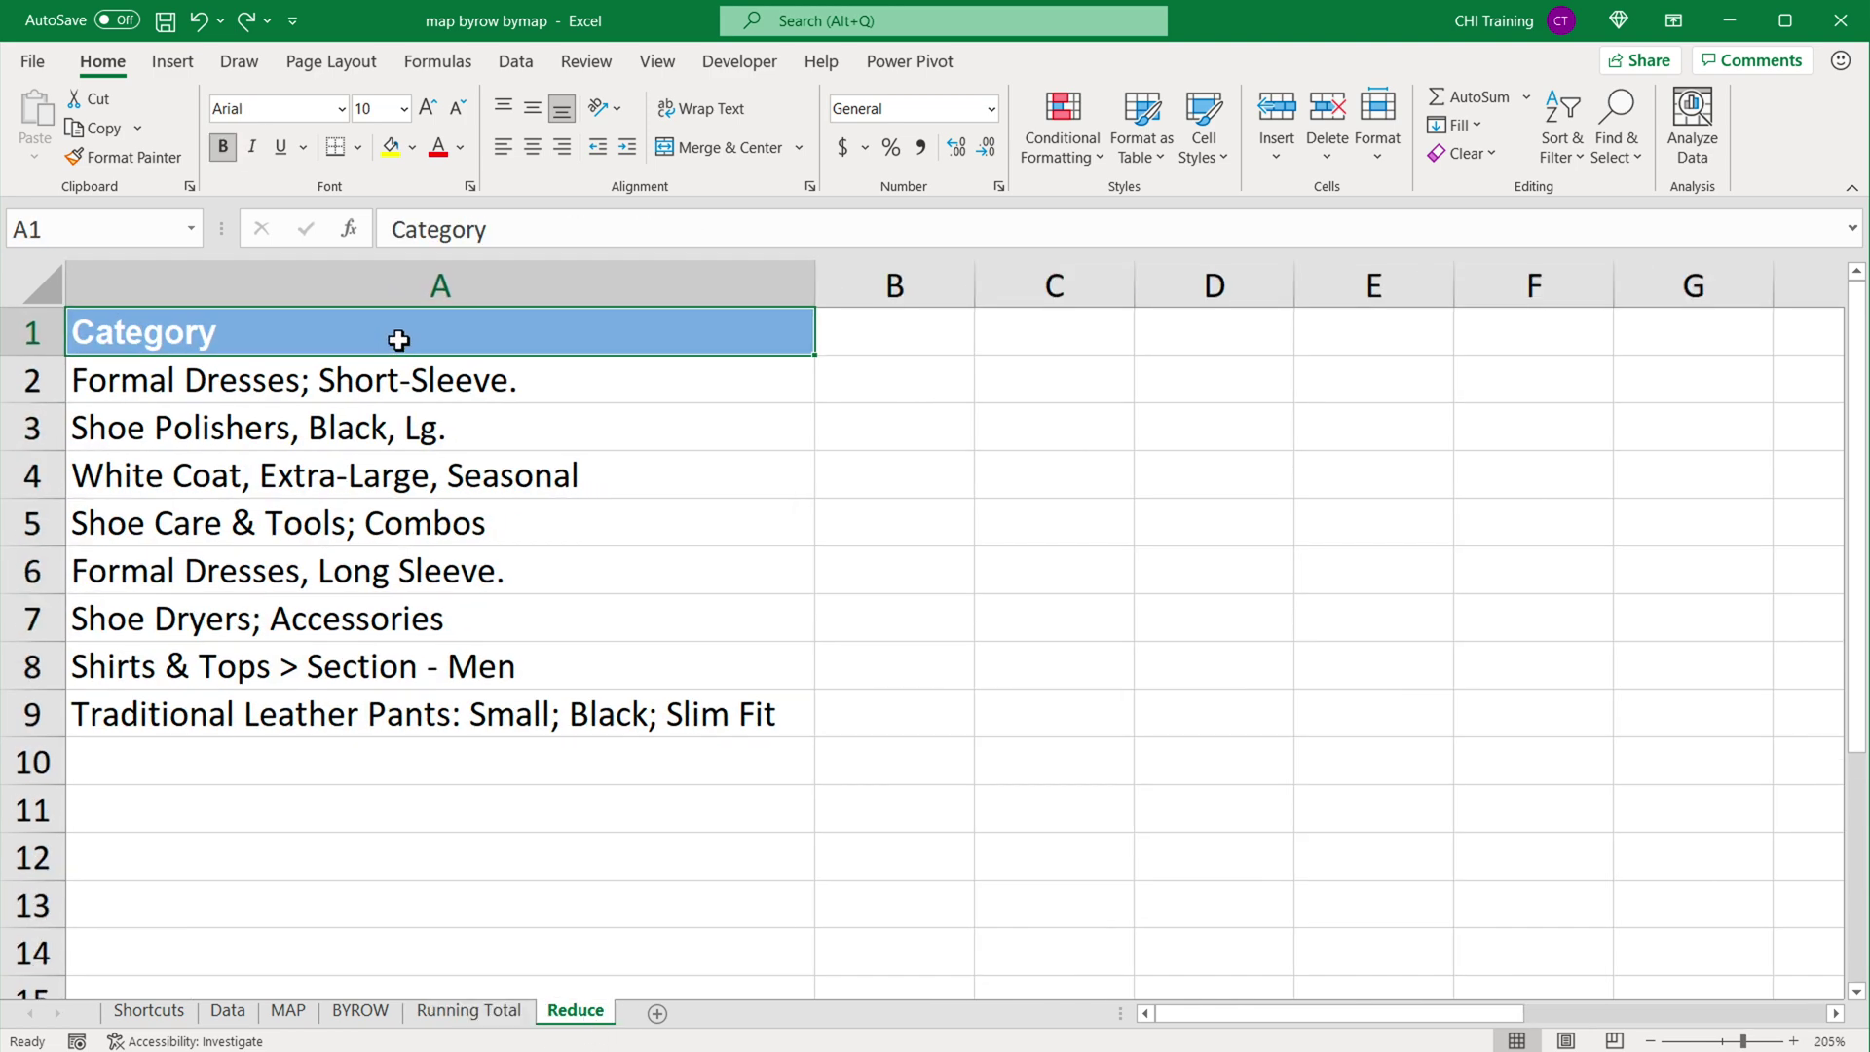
scroll(397, 341, "down", 1, "ctrl")
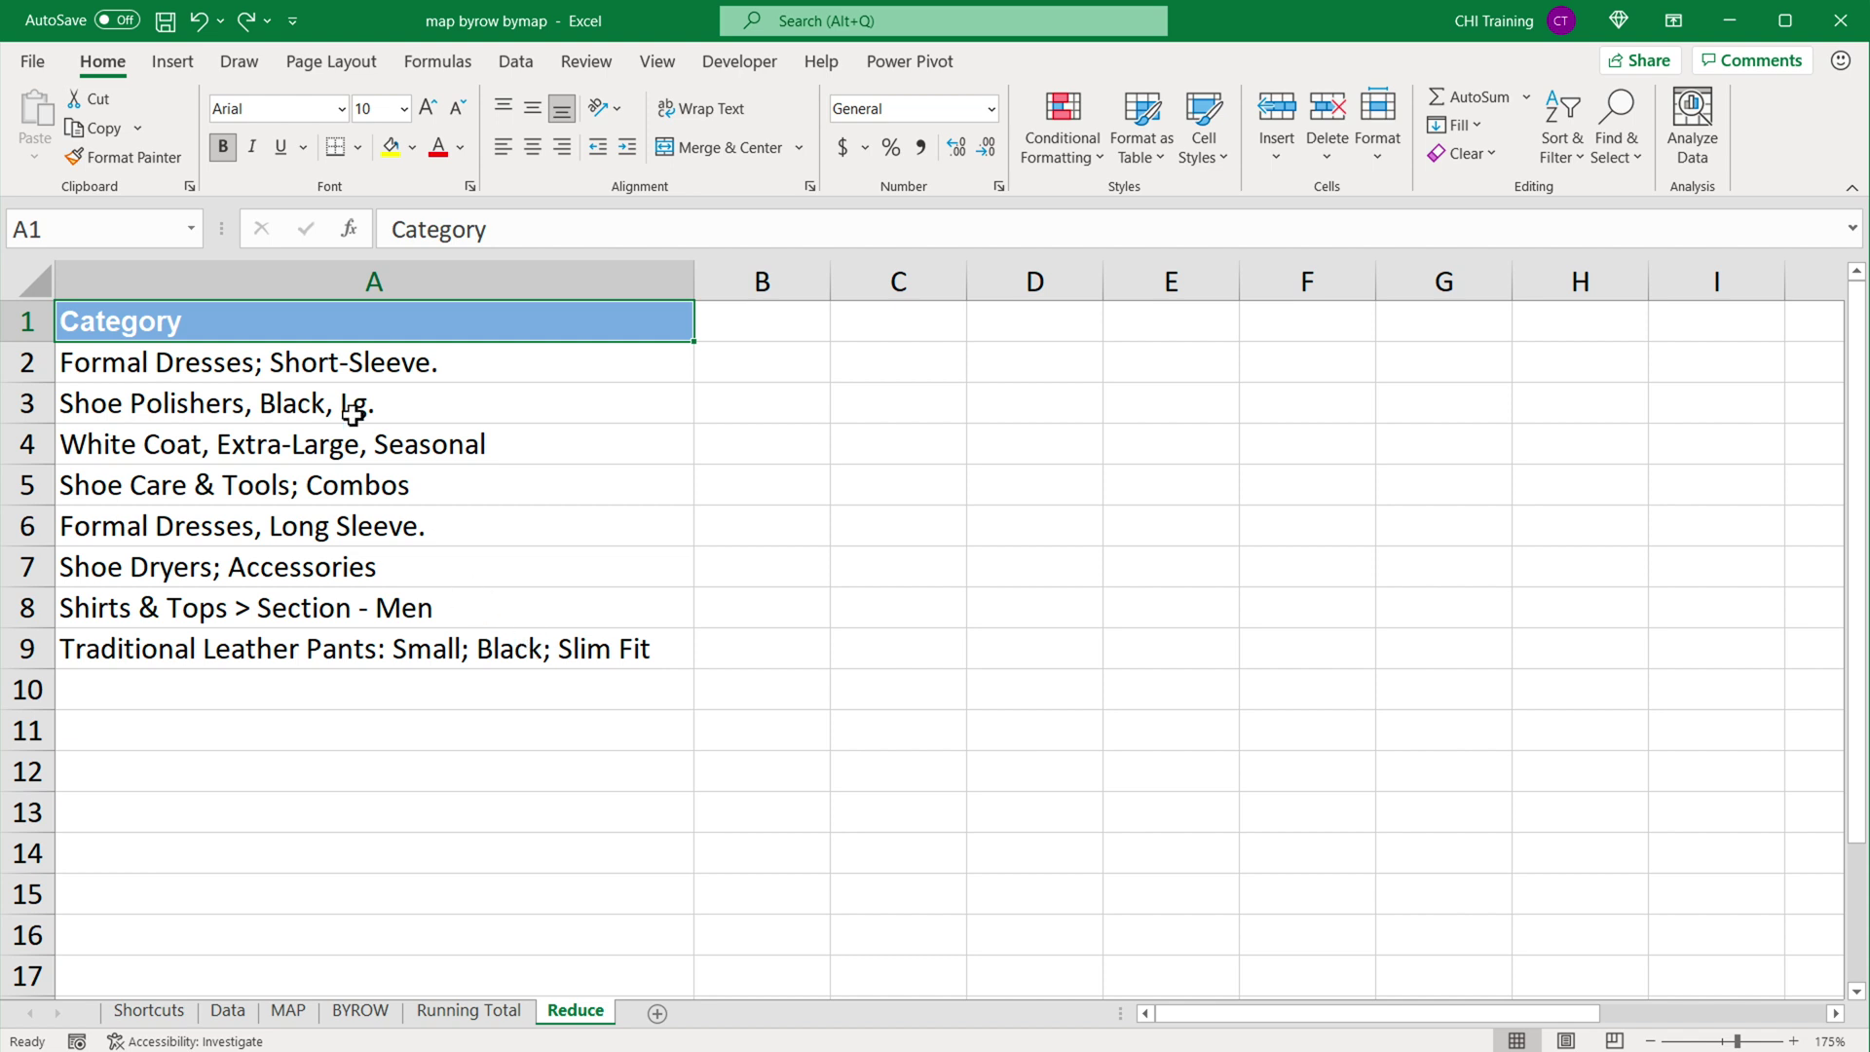
left_click_drag(341, 364, 358, 640)
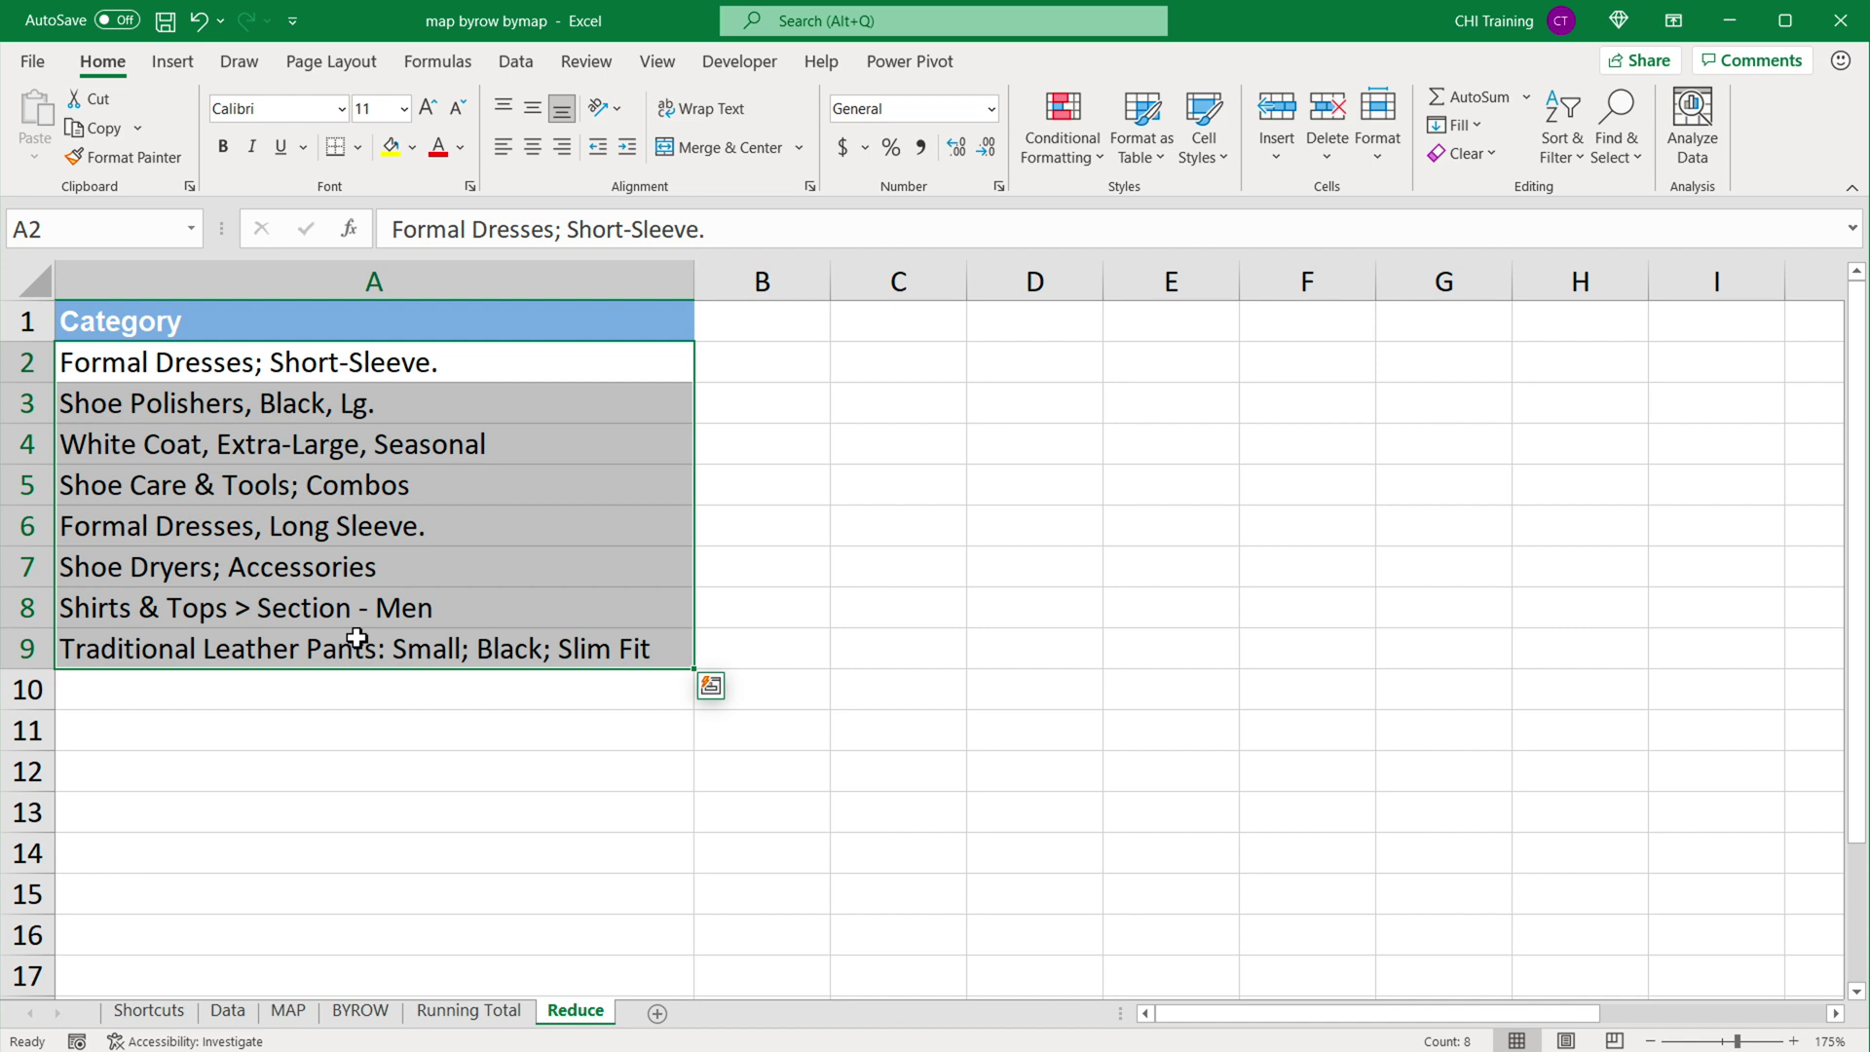
left_click(742, 369)
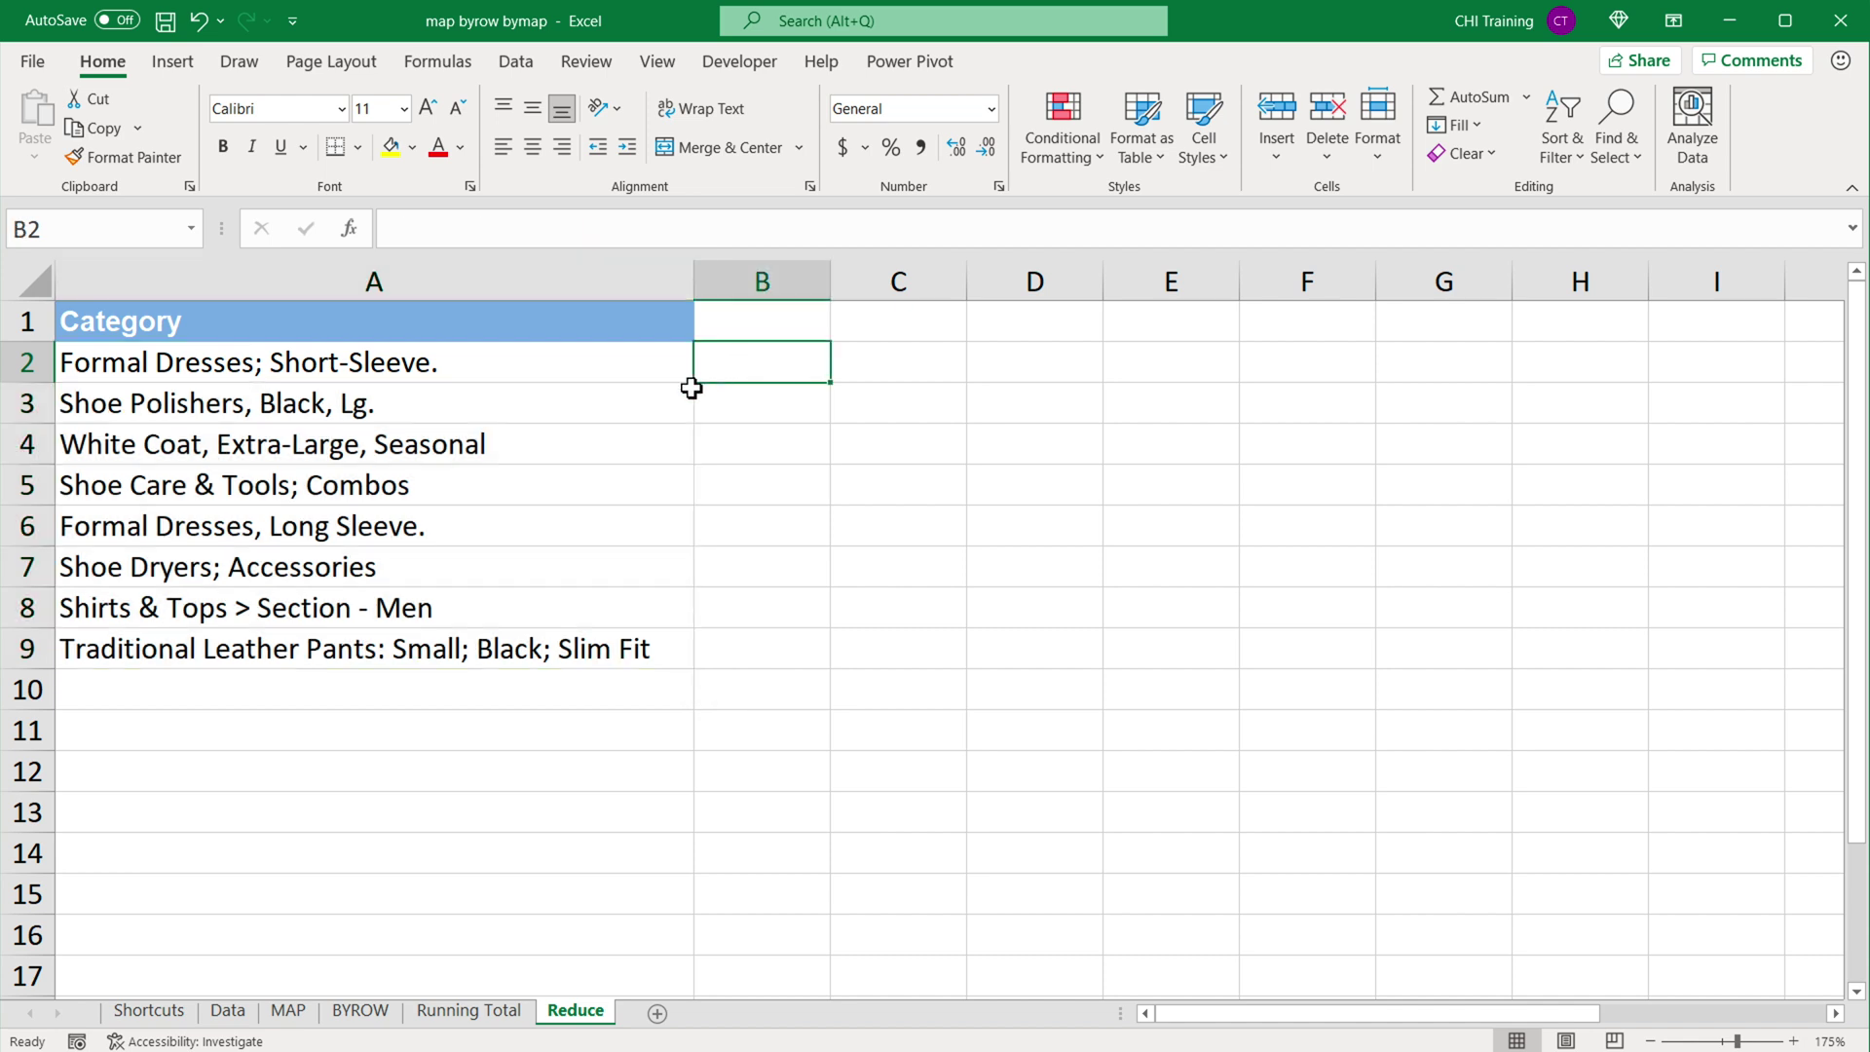
Copy the category text from A2 into cell F1.
left_click(584, 374)
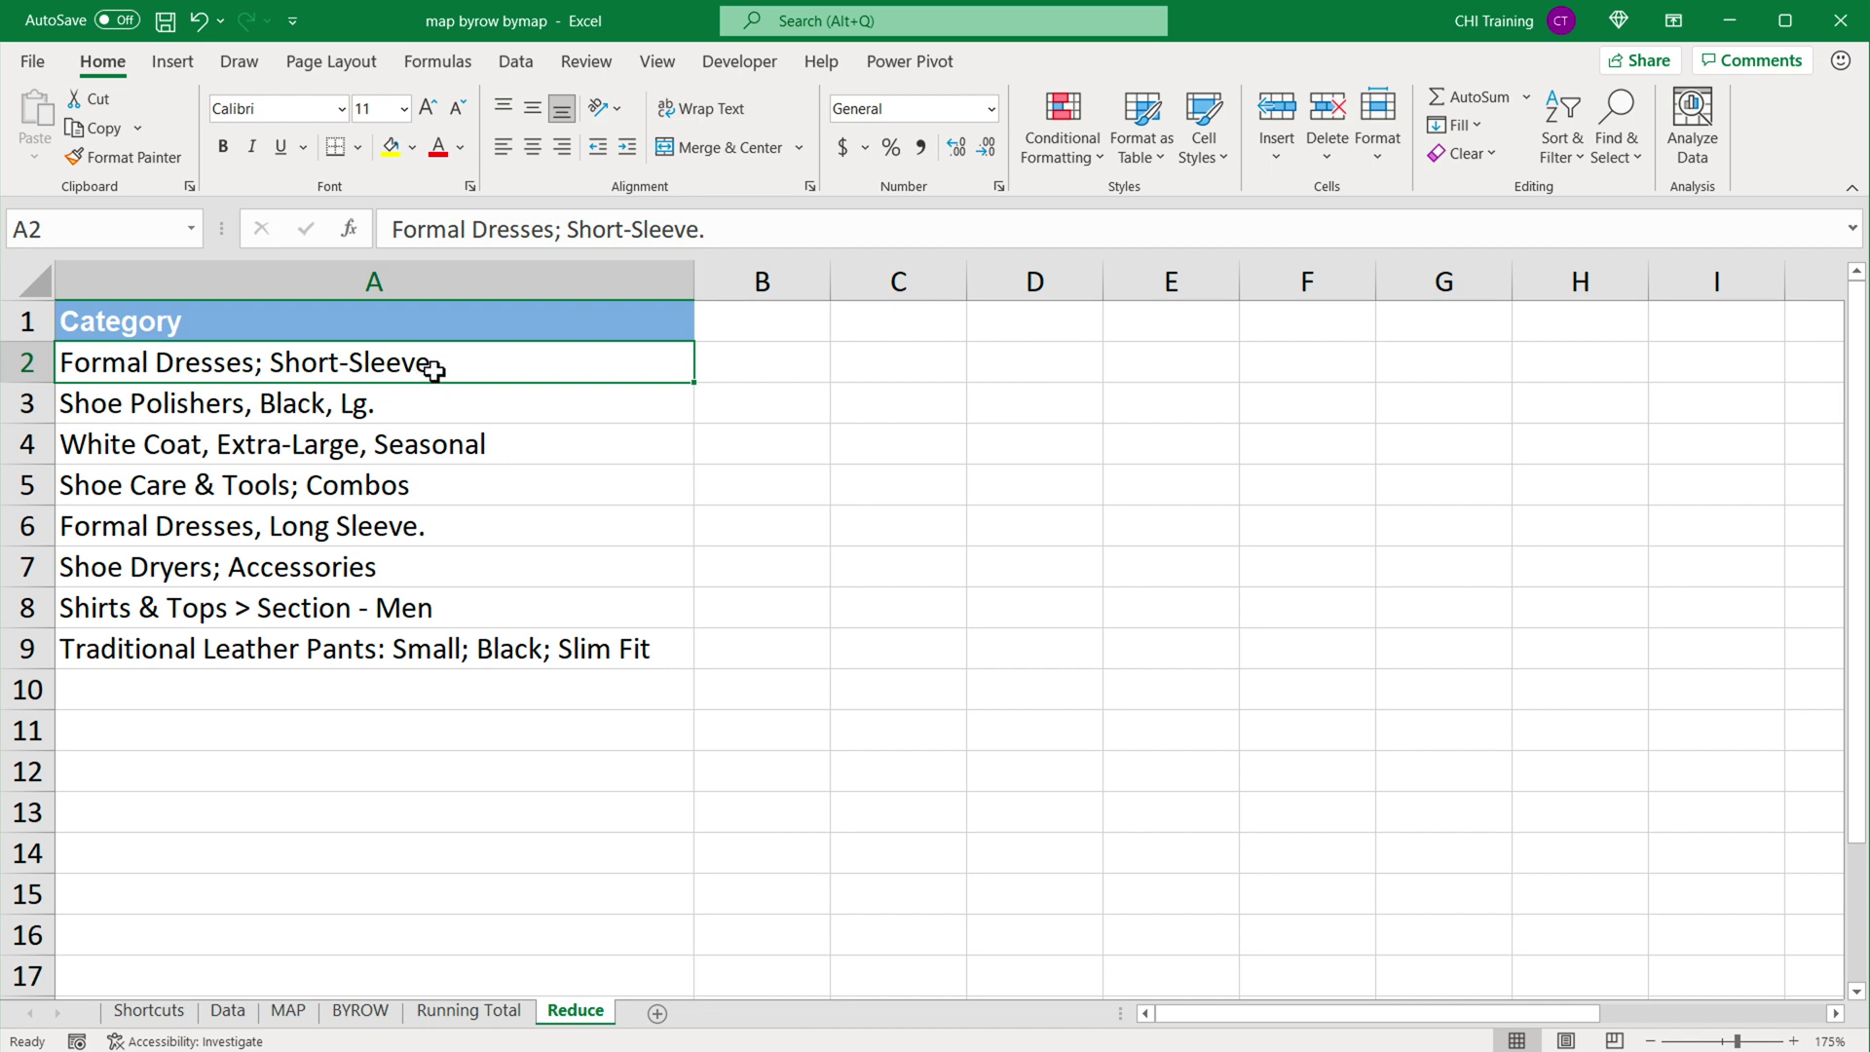
key("ctrl+c")
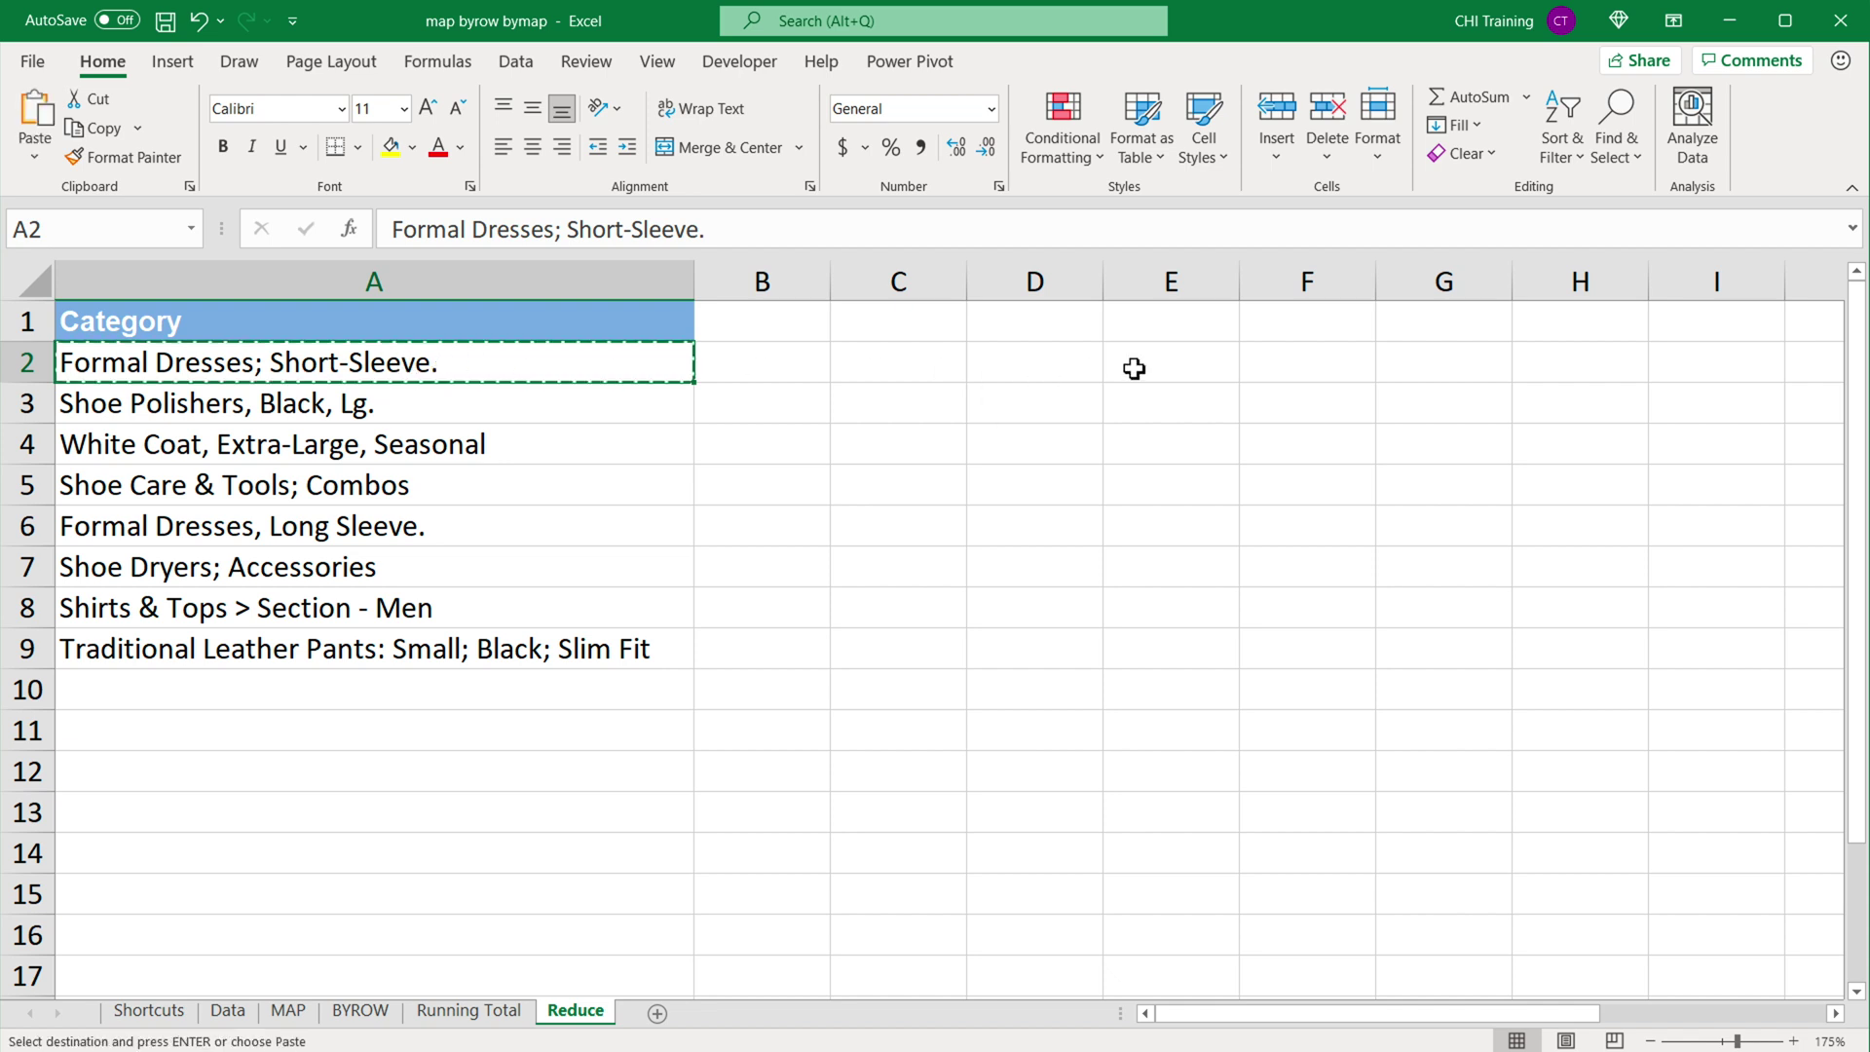
left_click(1319, 337)
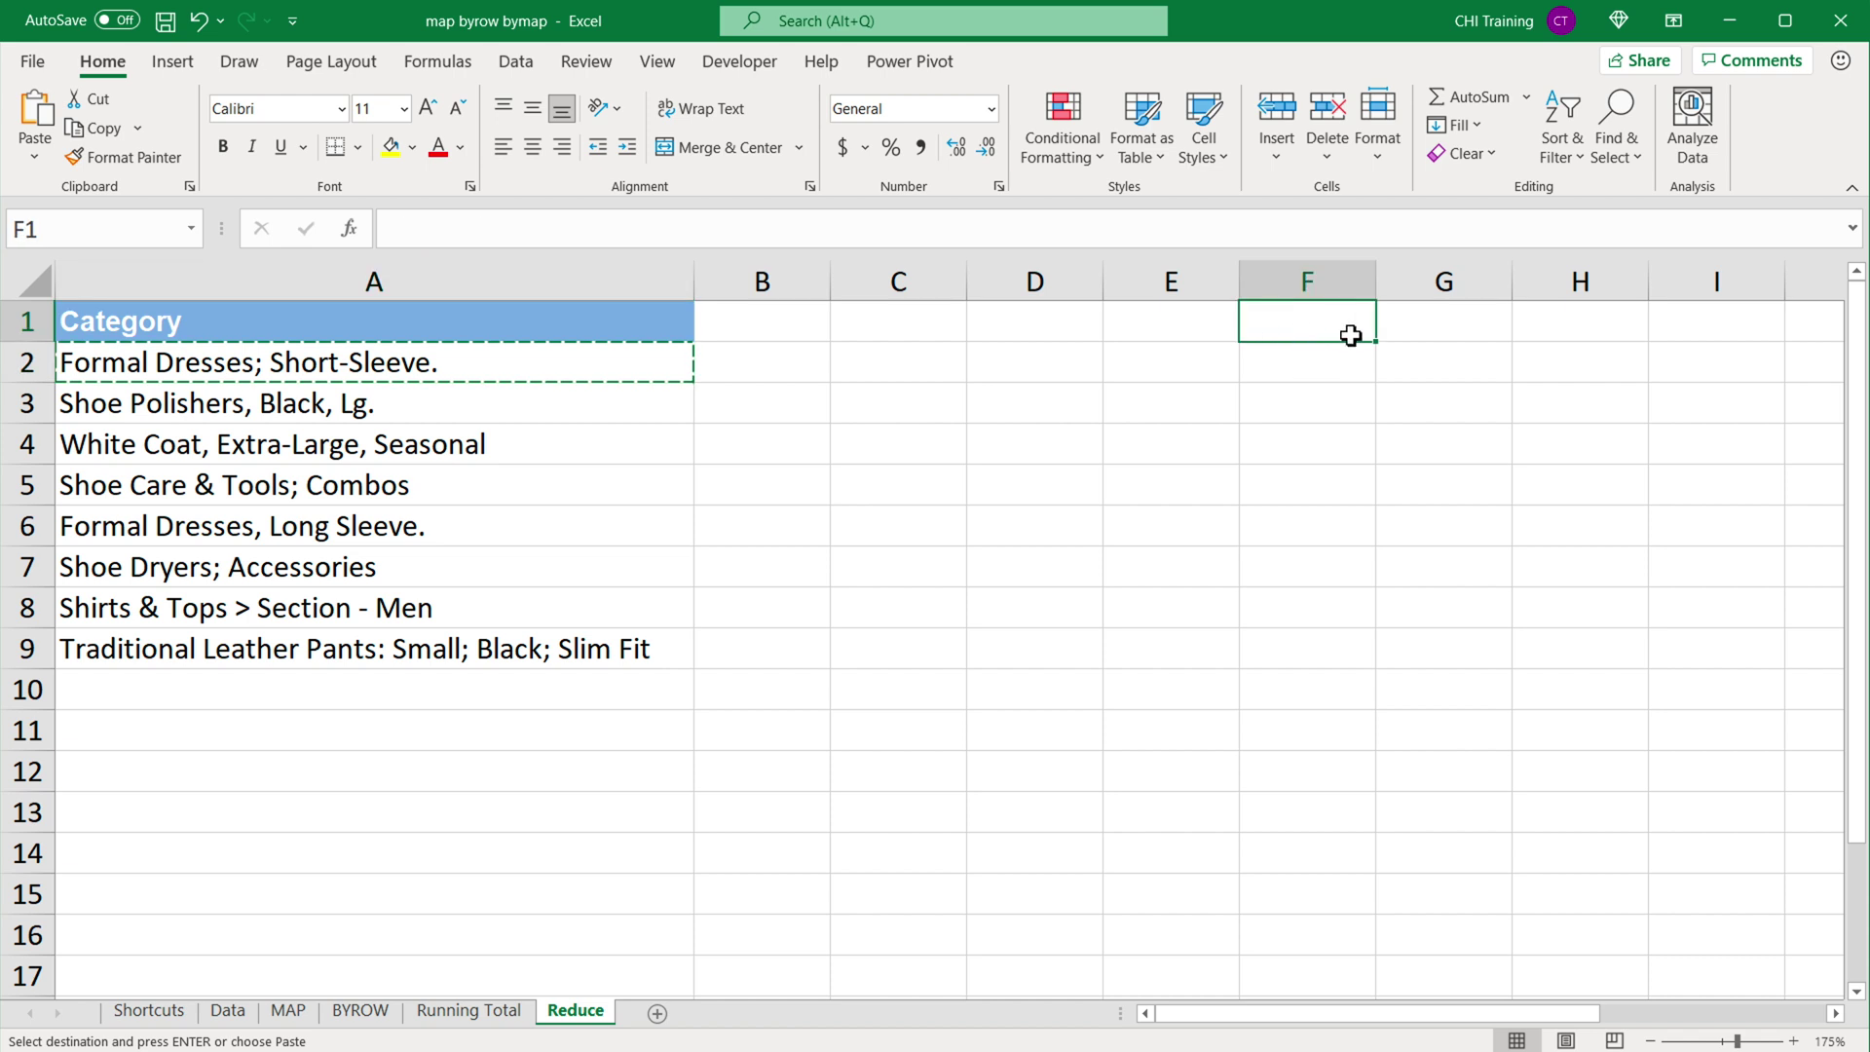
key("ctrl+v")
Enter the label "initial" in E1 and widen column F to fit the category text.
left_click(1232, 323)
type("initial")
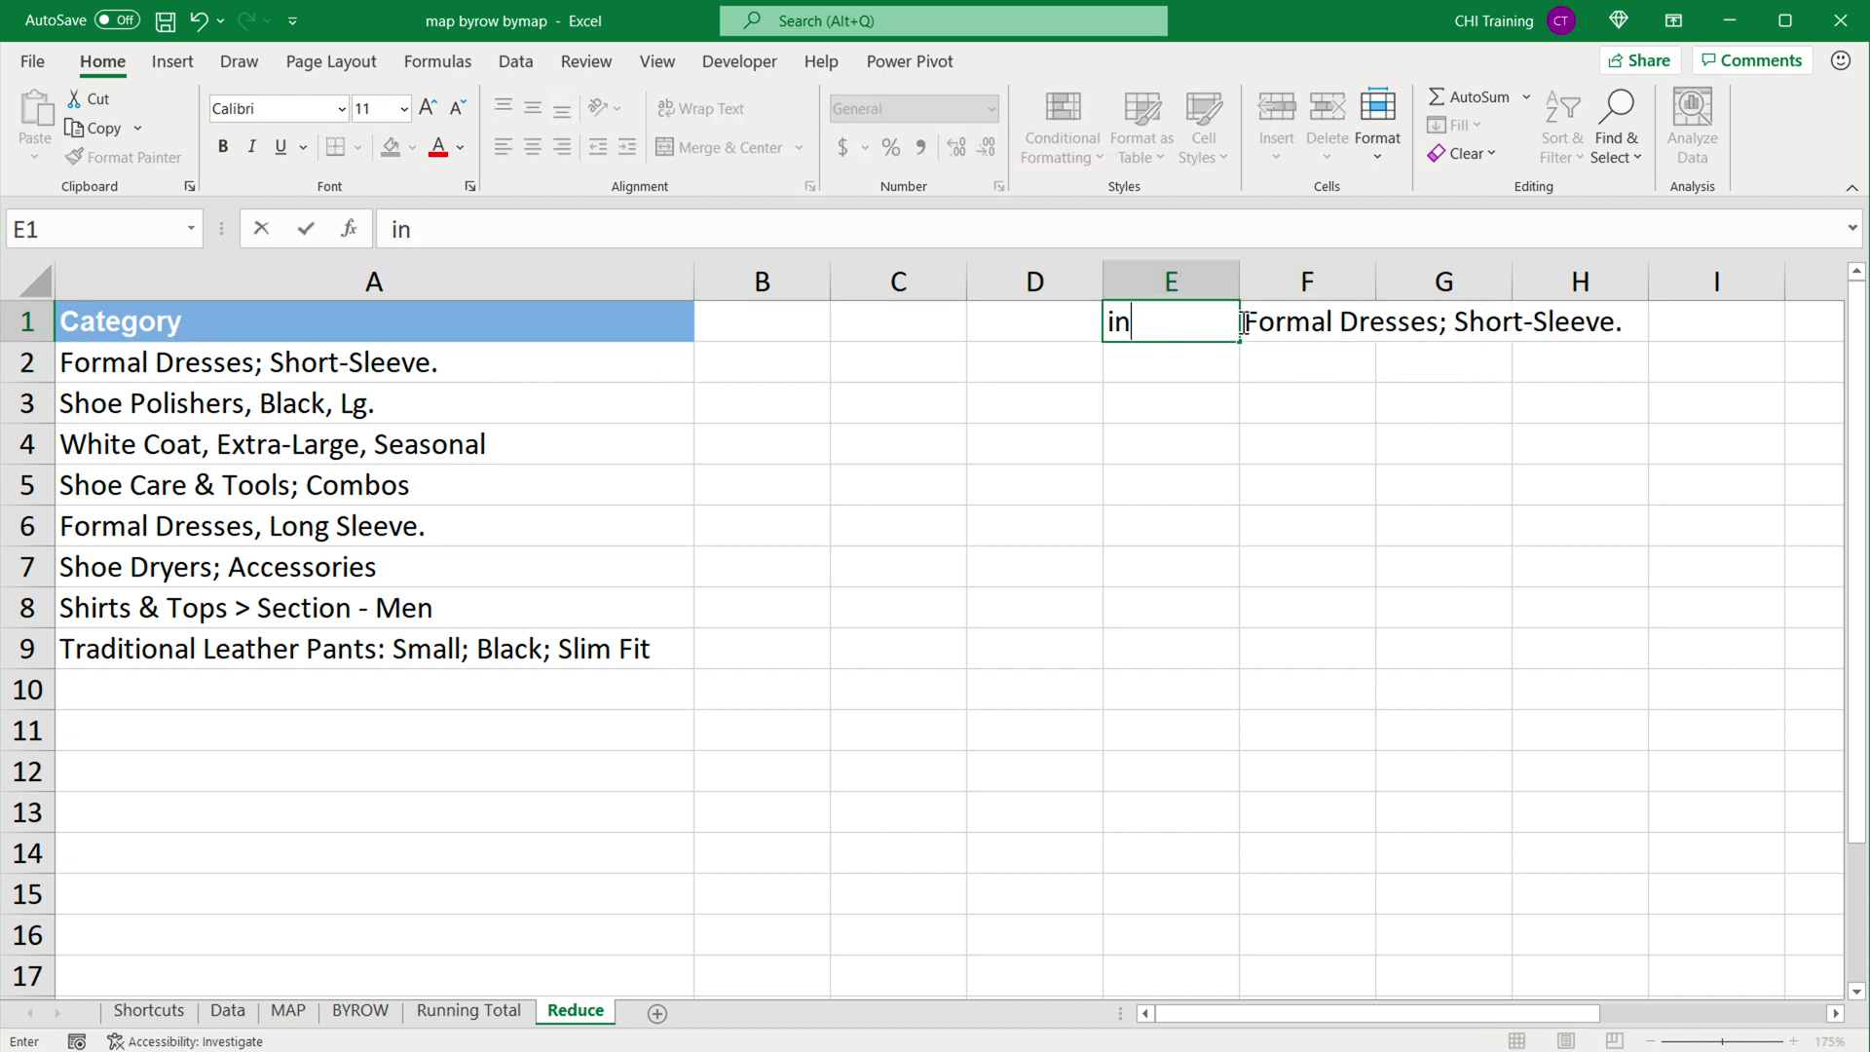
key("Return")
left_click_drag(1376, 282, 1633, 292)
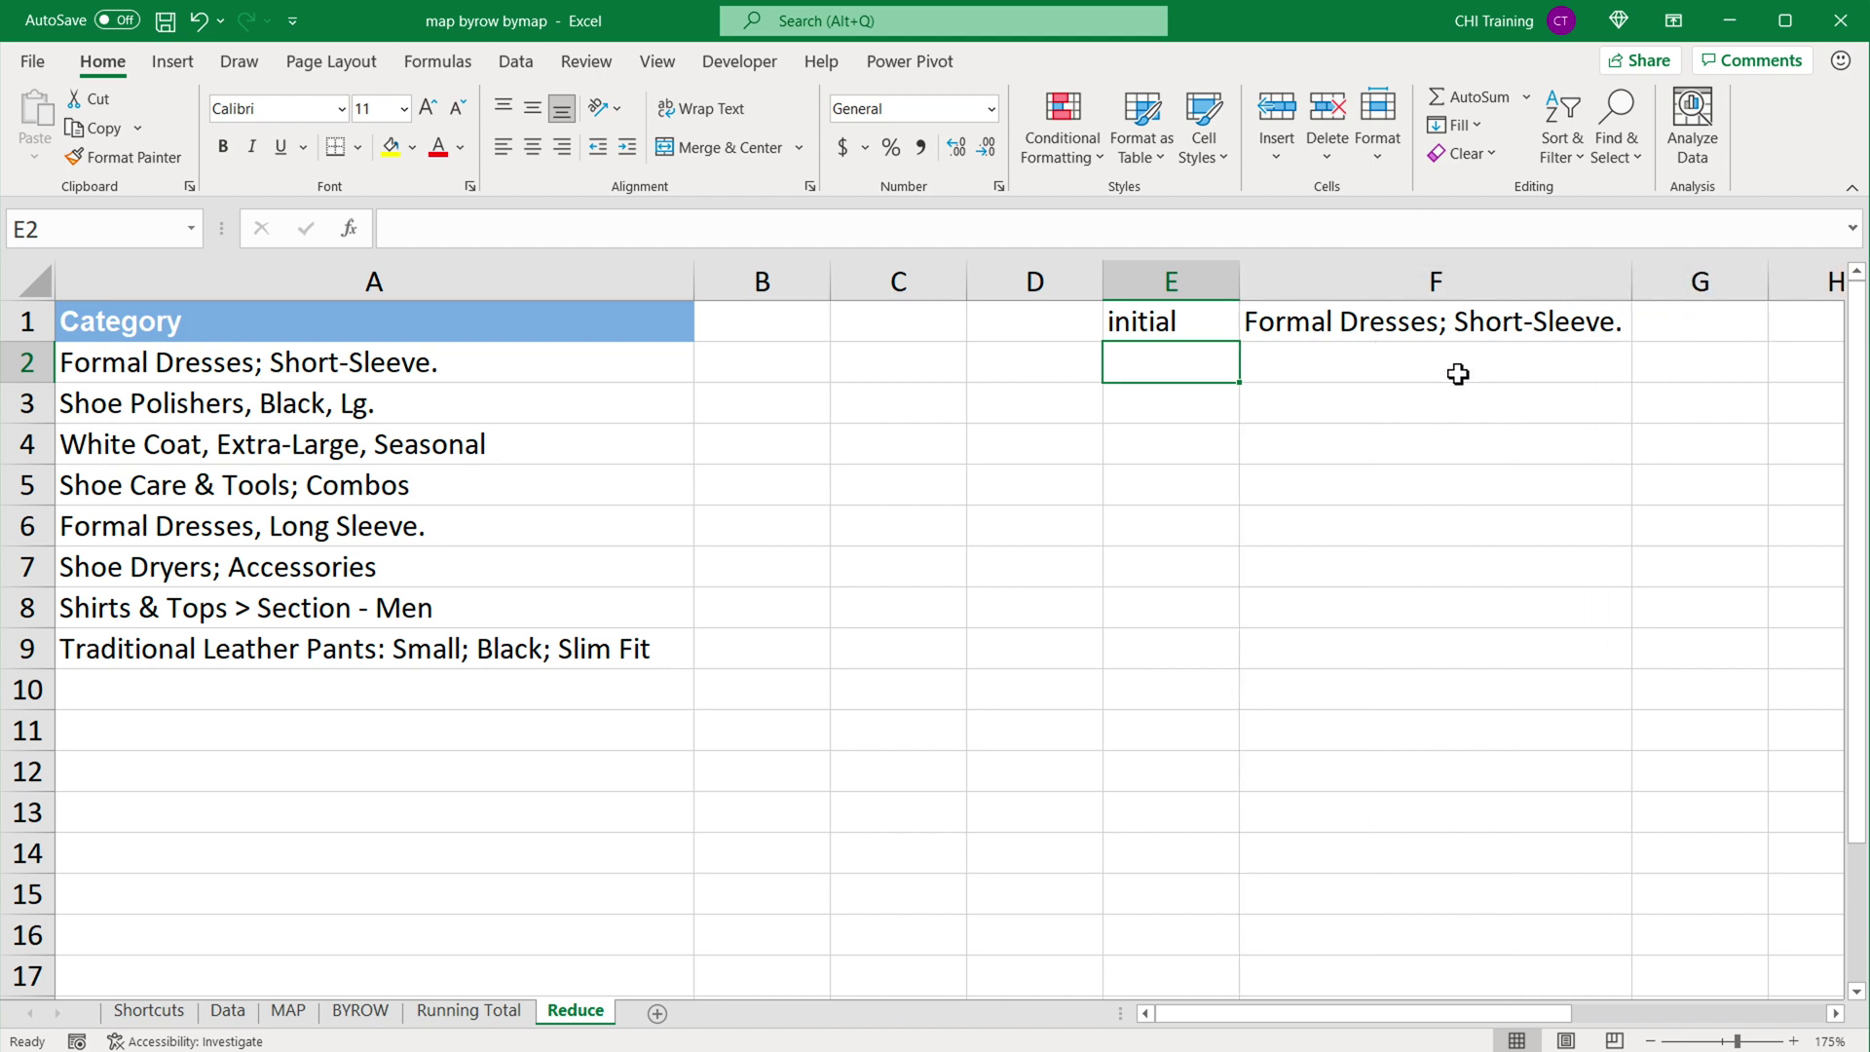
List the characters semicolon, period, comma and > in cells C2 through C5, one per cell.
left_click(931, 367)
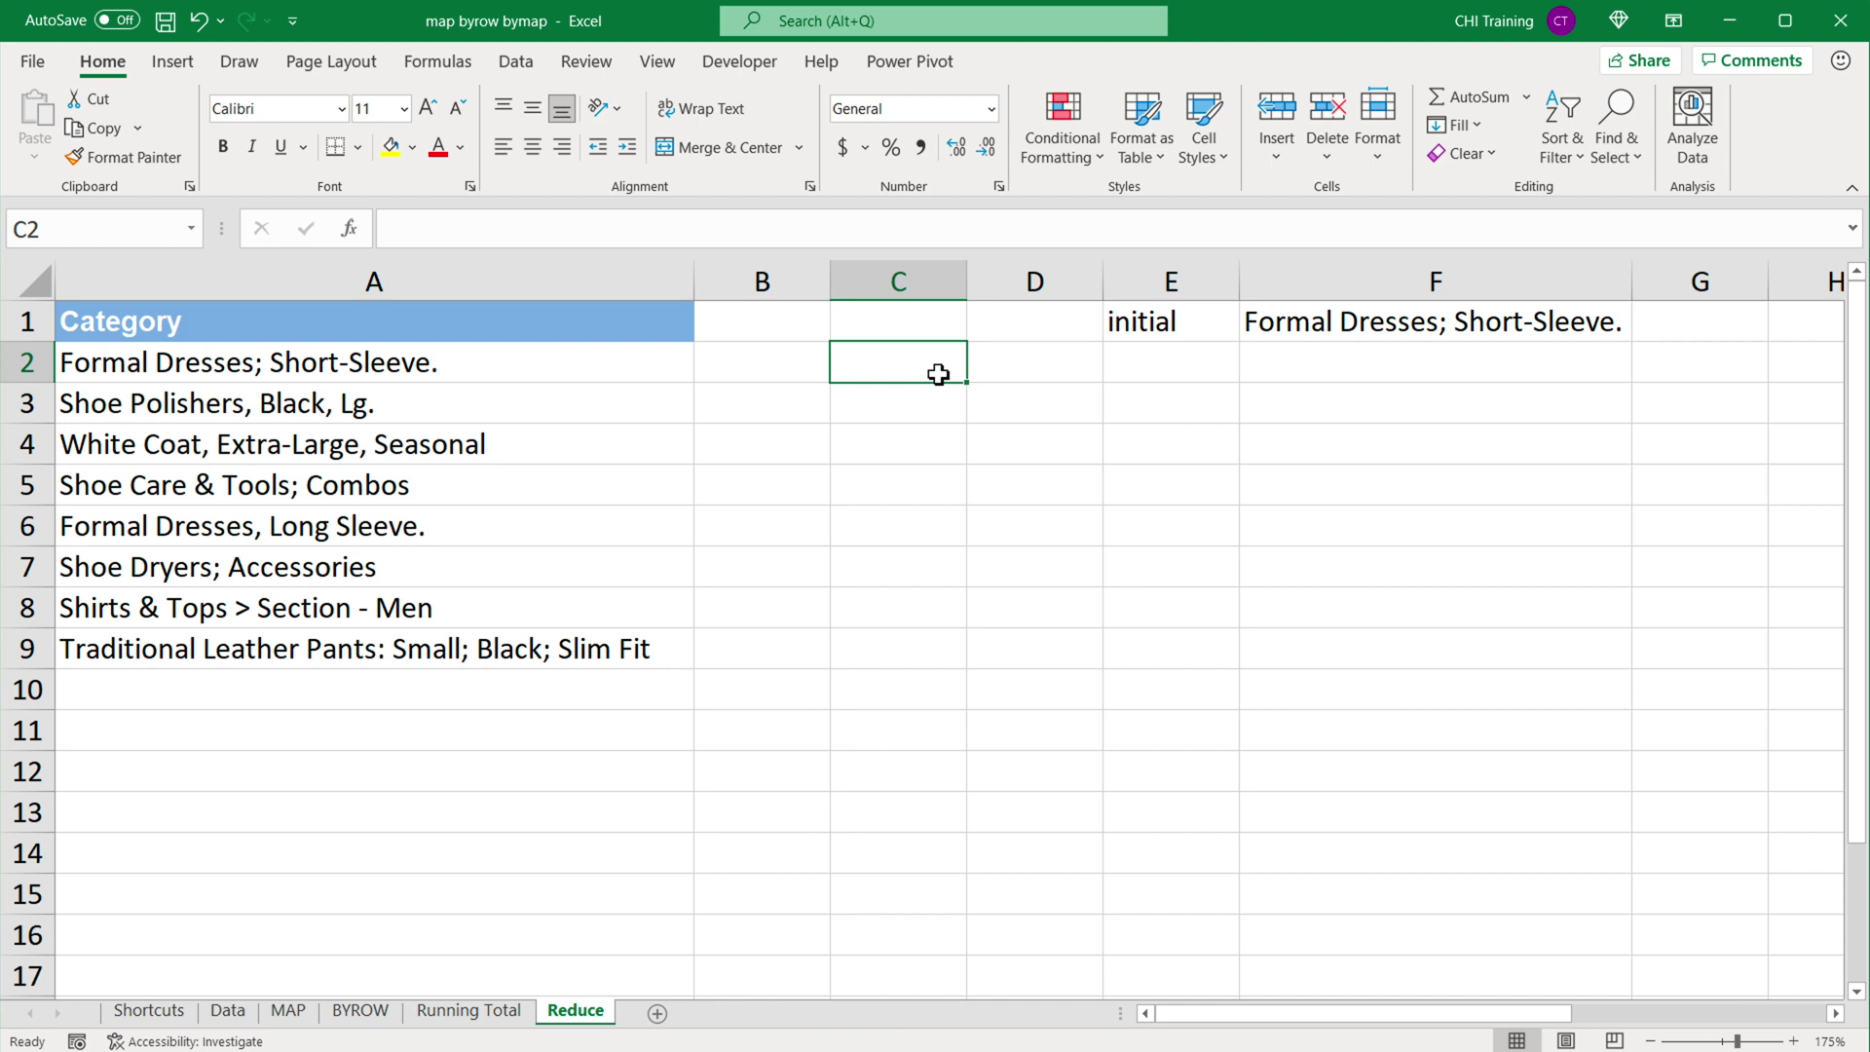
type(";")
key("Return")
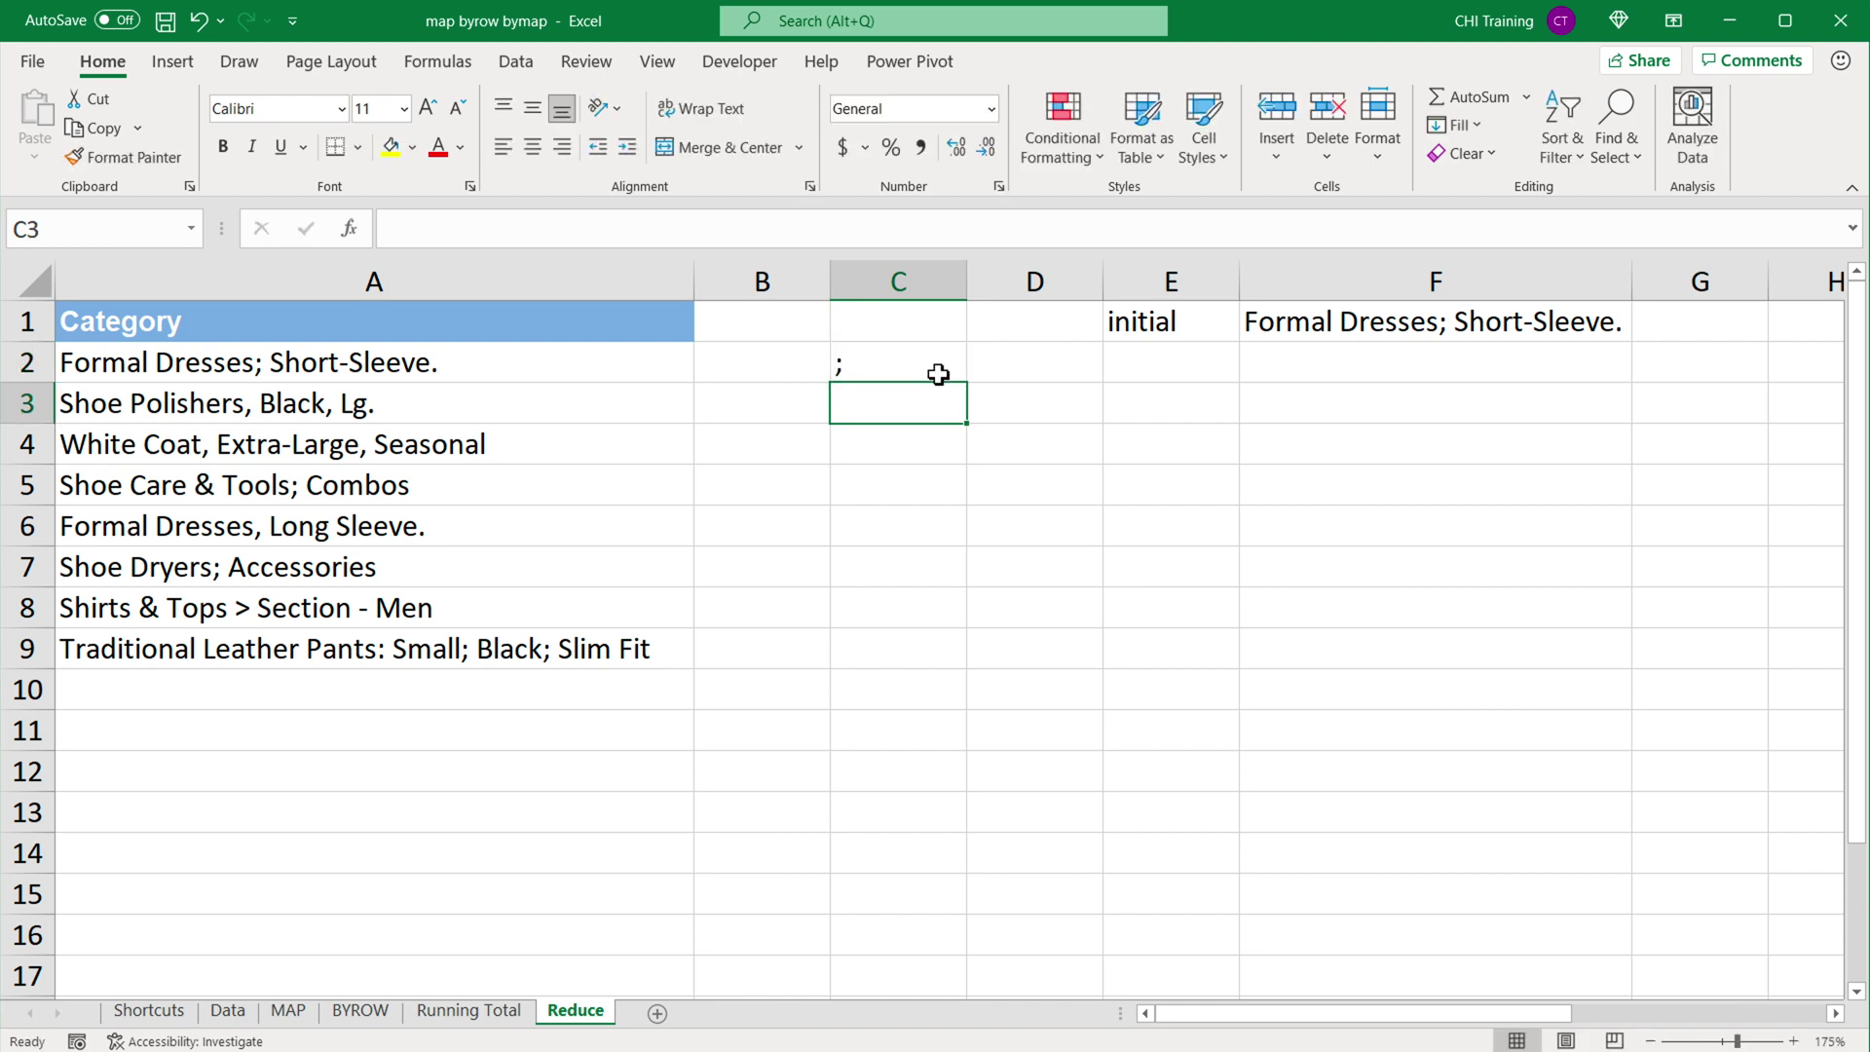
type(".")
key("Return")
type(",")
key("Return")
type(">")
key("Return")
left_click_drag(902, 368, 906, 504)
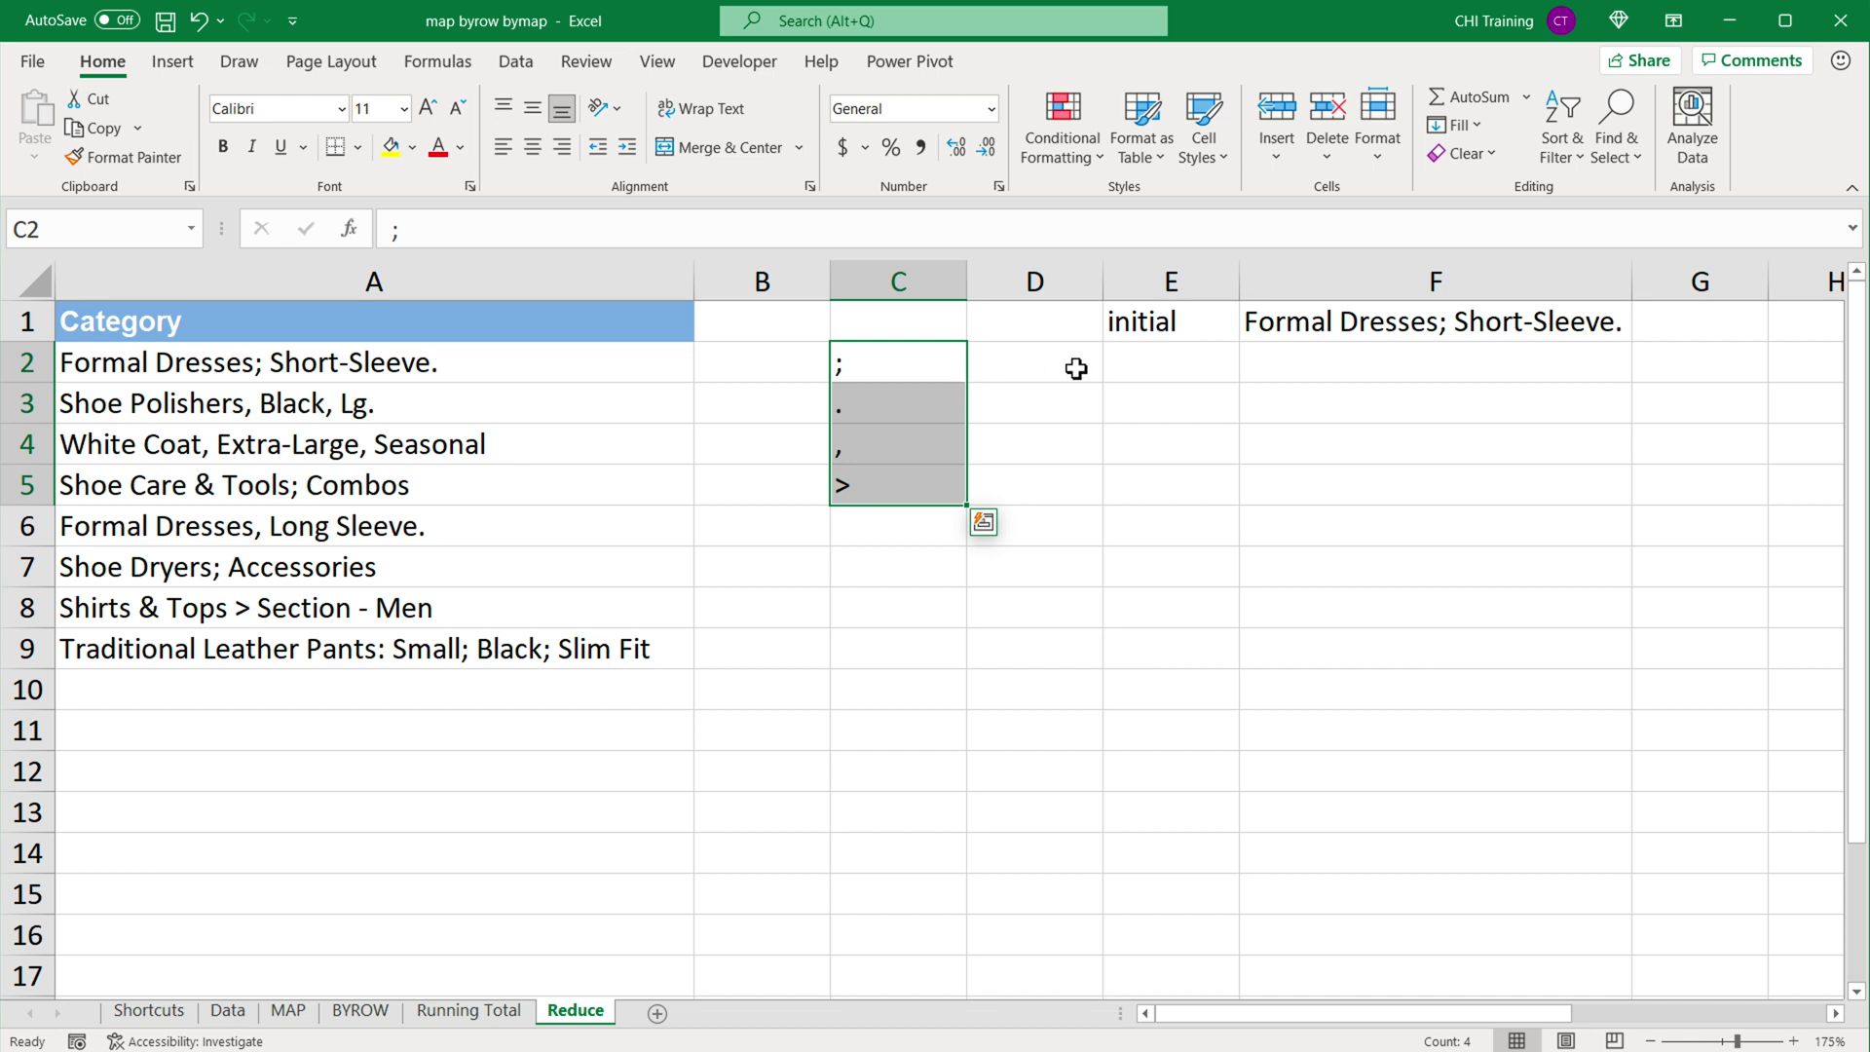
Enter =SUBSTITUTE(F1,C2,"") in F2 to remove the C2 character from the initial text.
left_click(1281, 376)
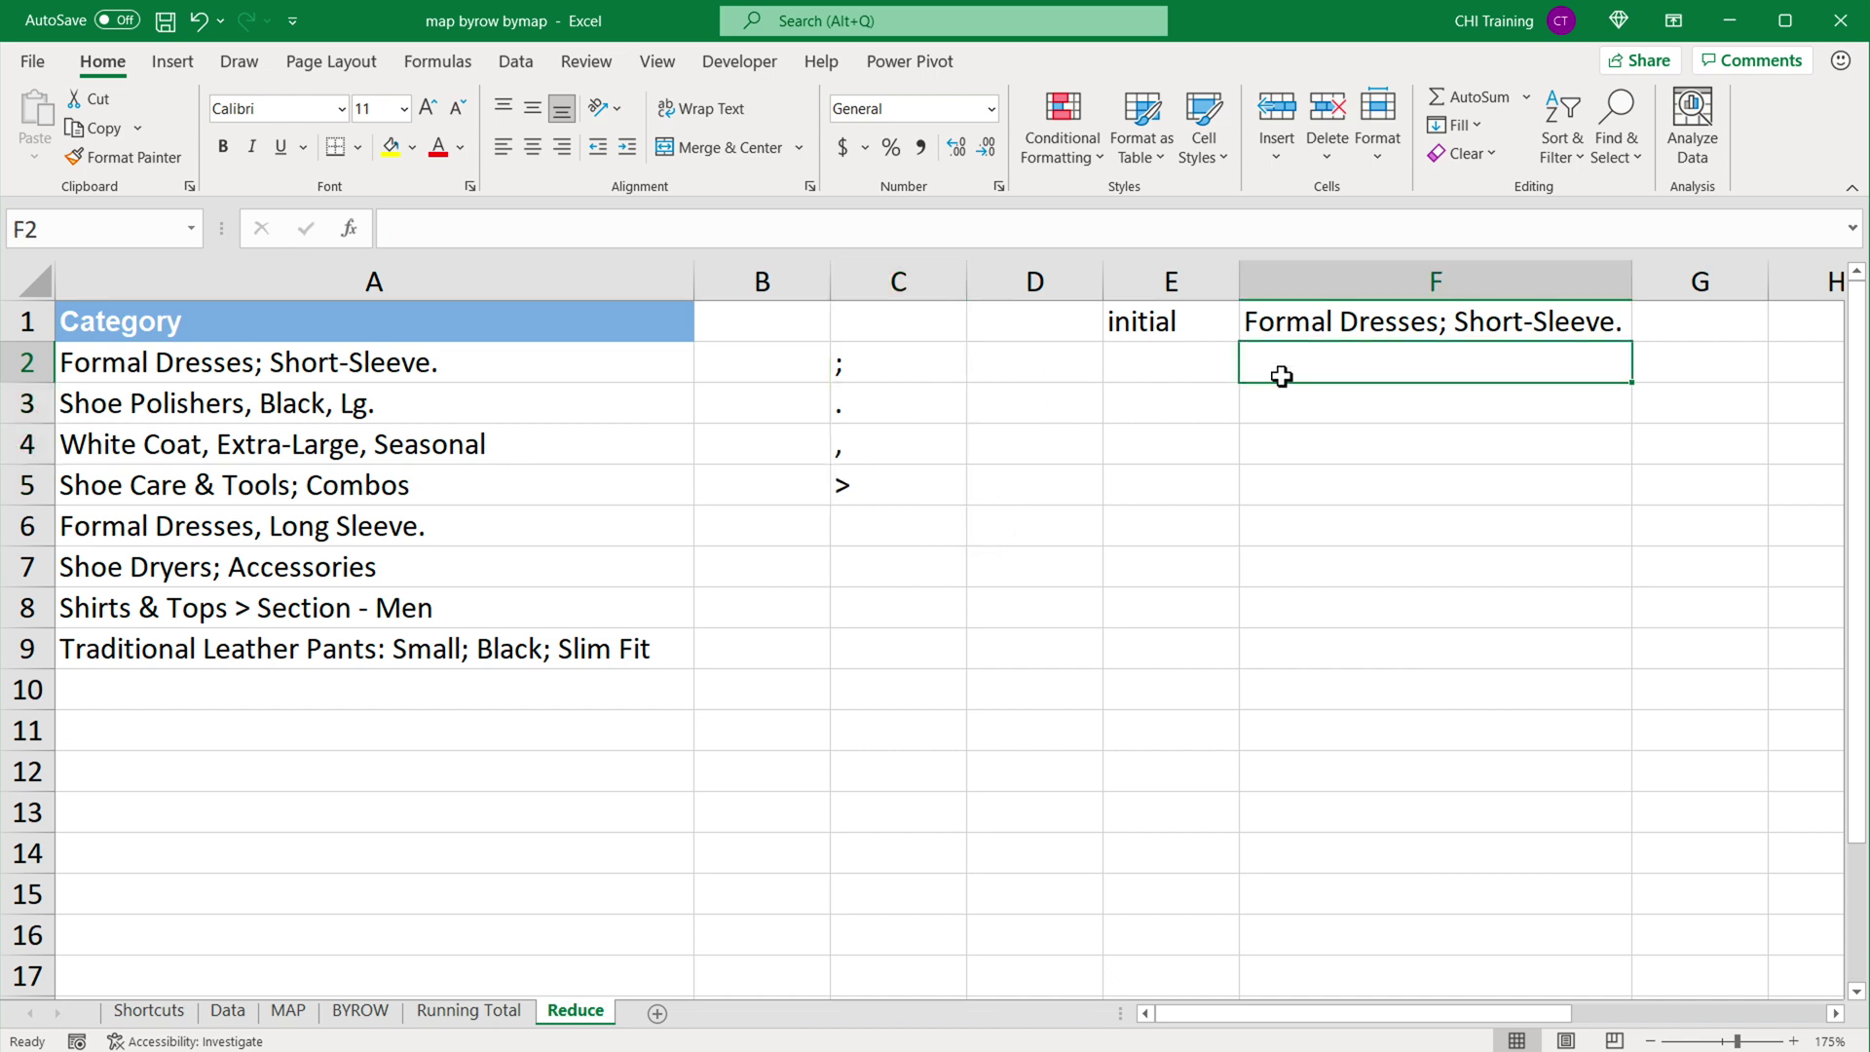
type("=")
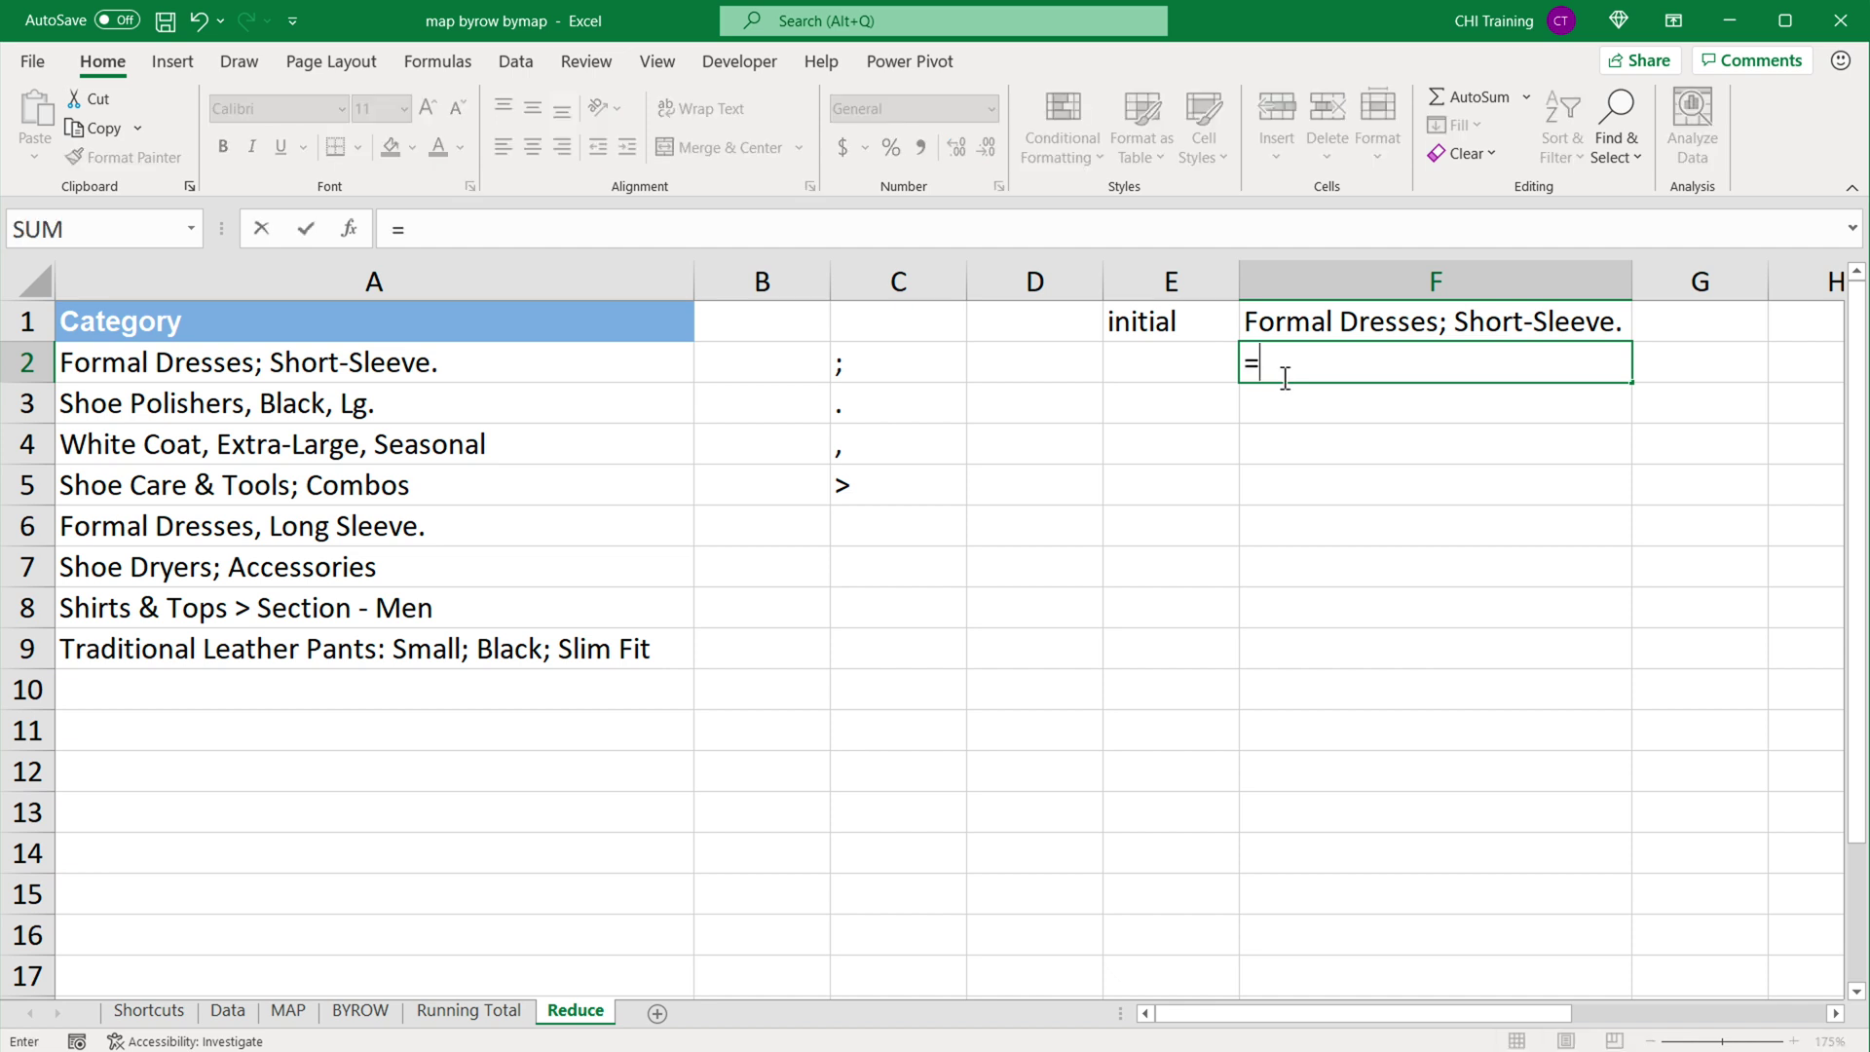
type("SUB")
key("Tab")
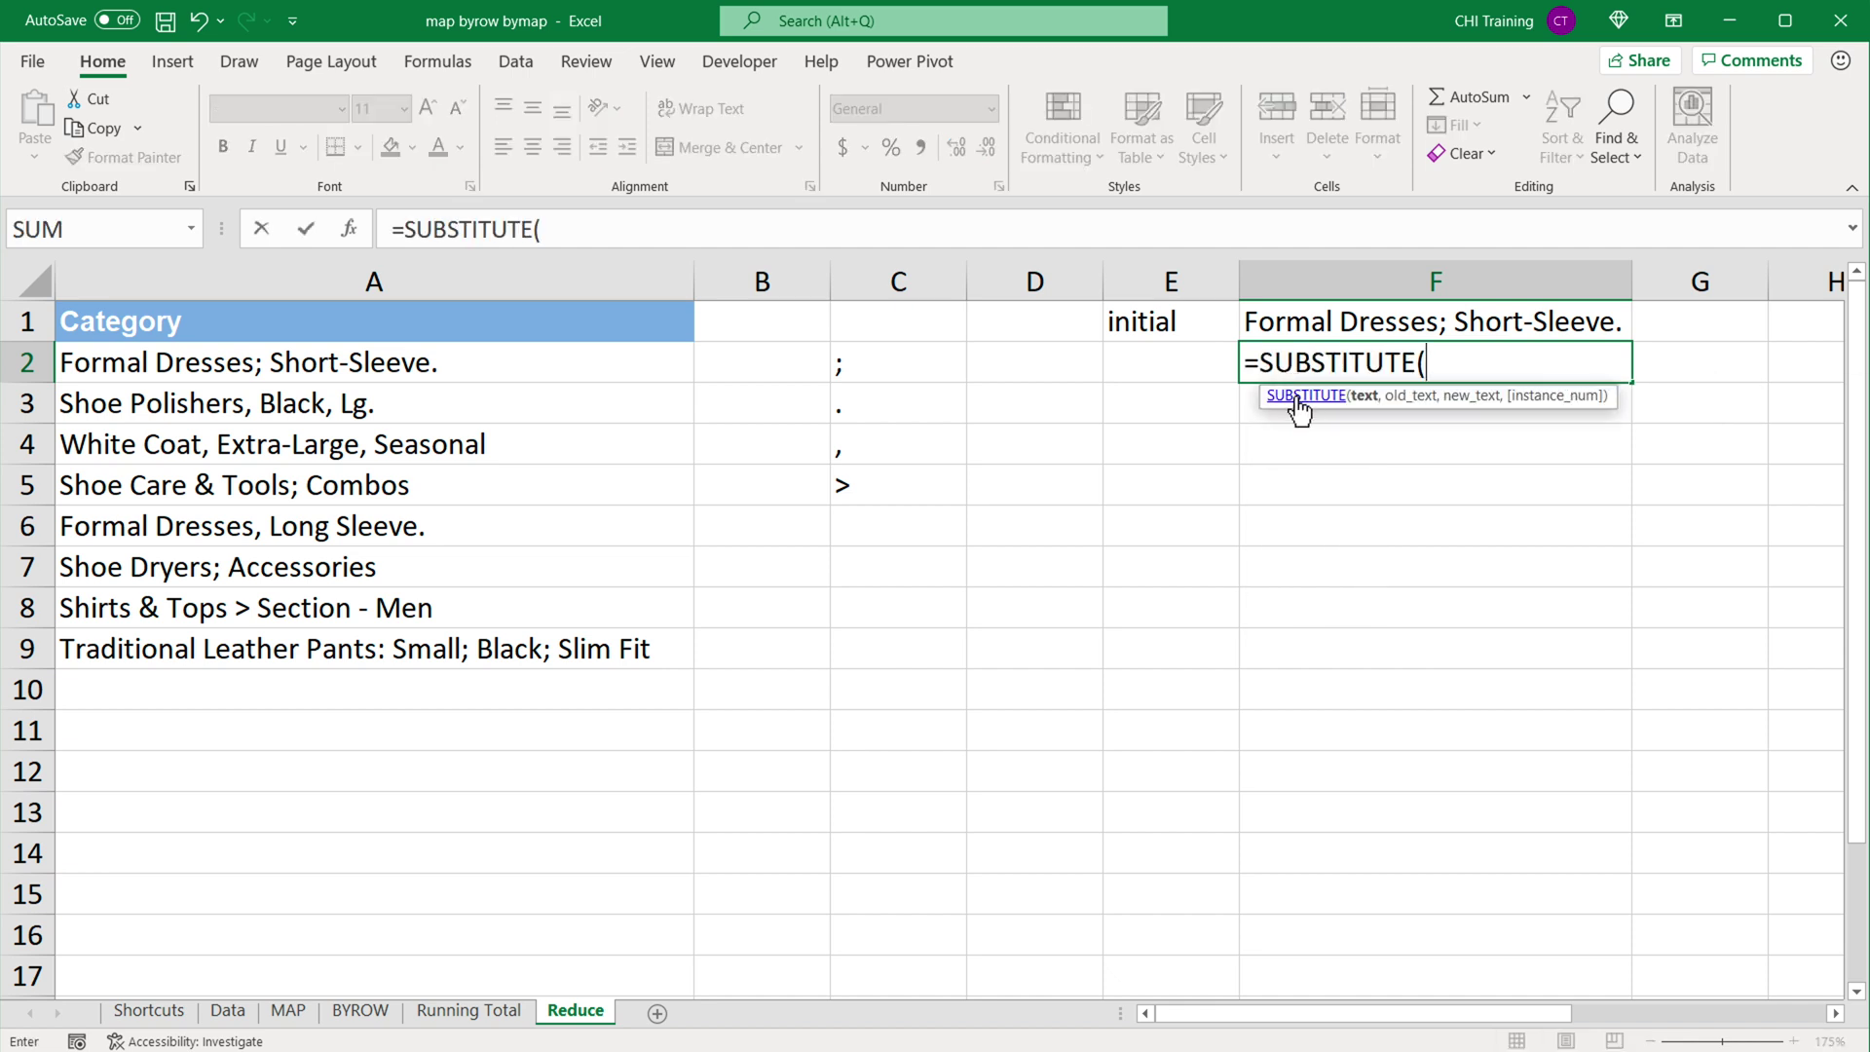
left_click(1366, 326)
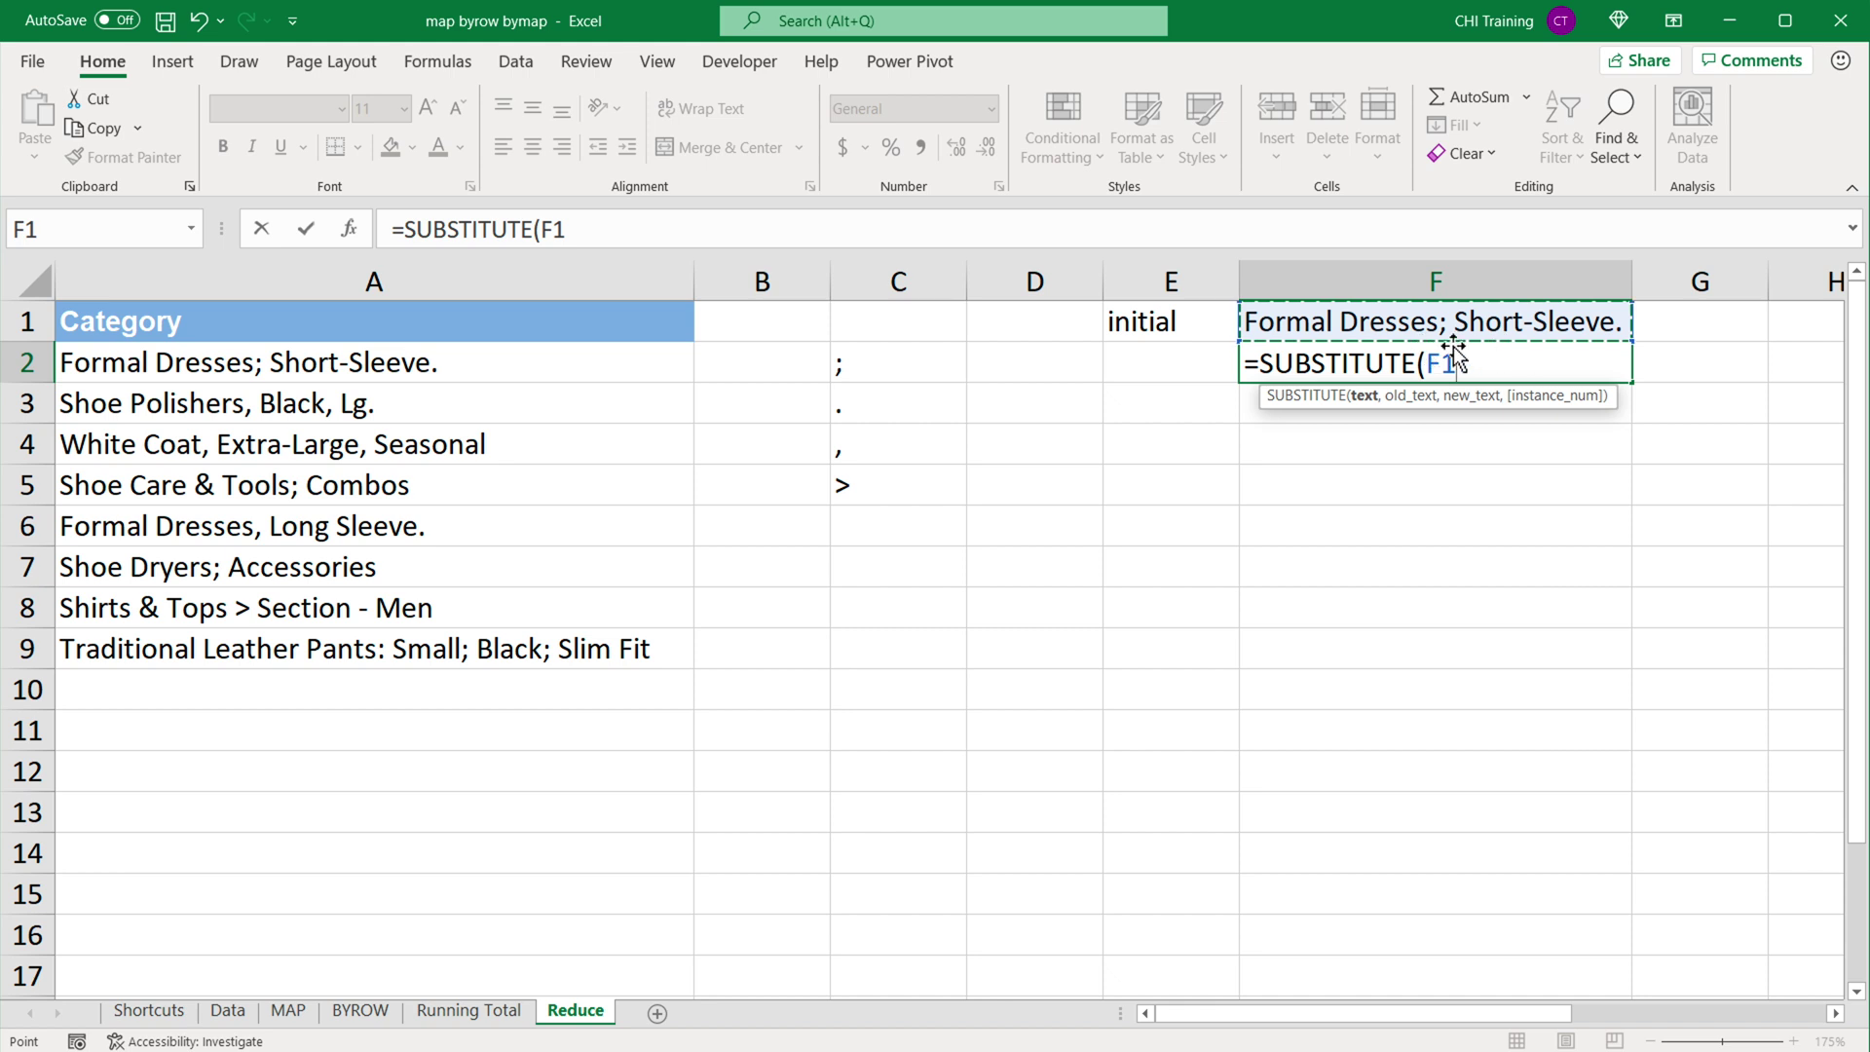
type(",")
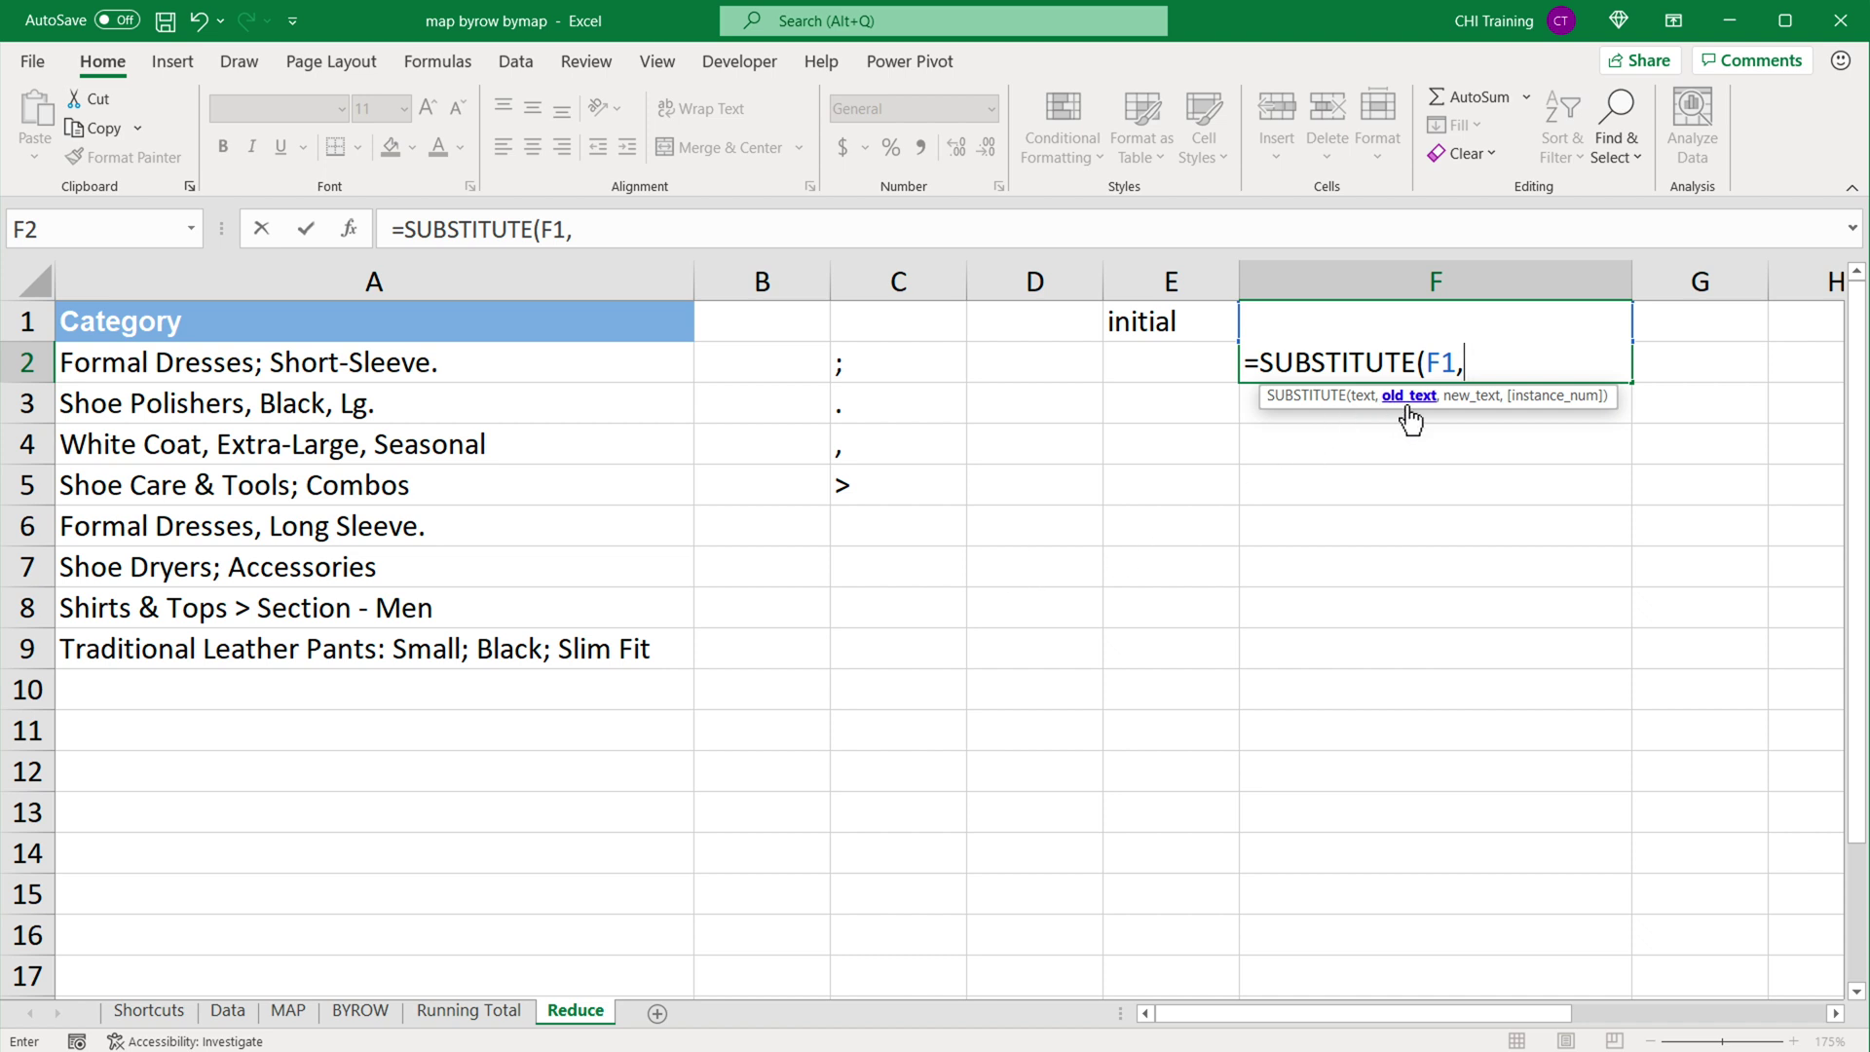
left_click(857, 379)
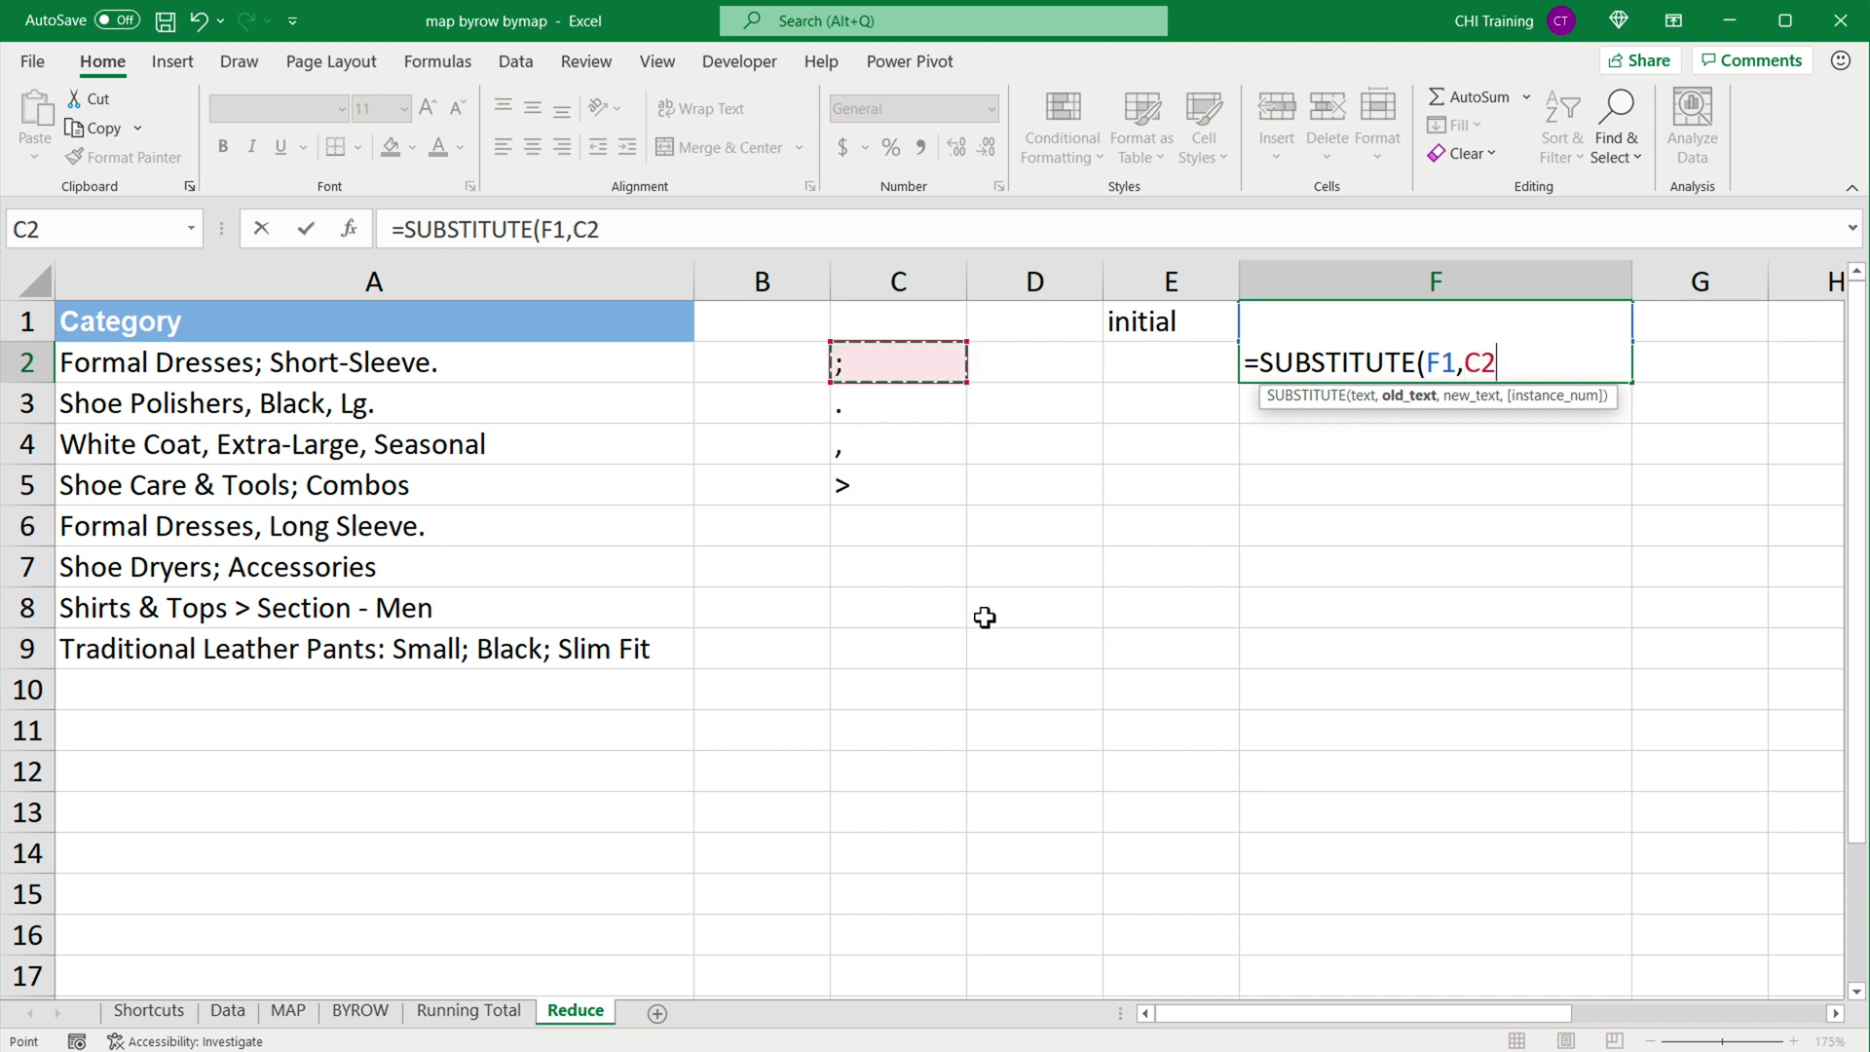
type(",")
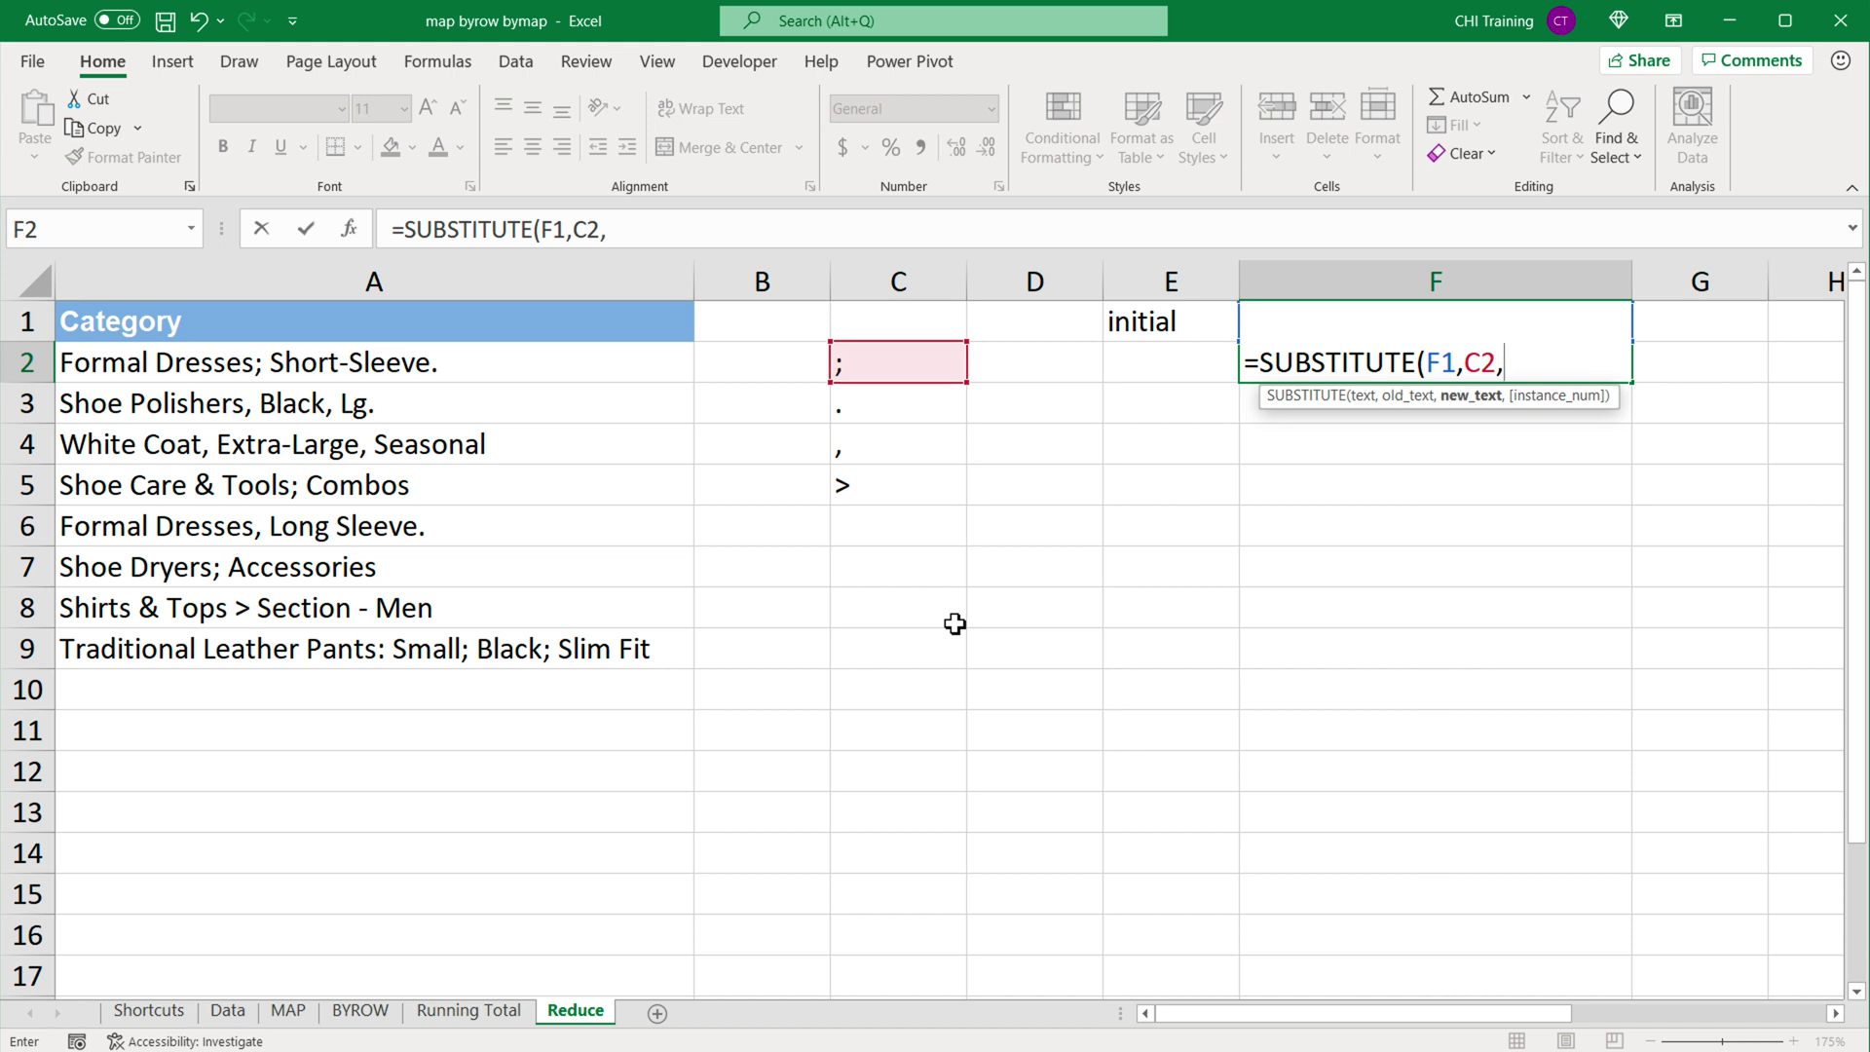
type("\"\")")
key("Return")
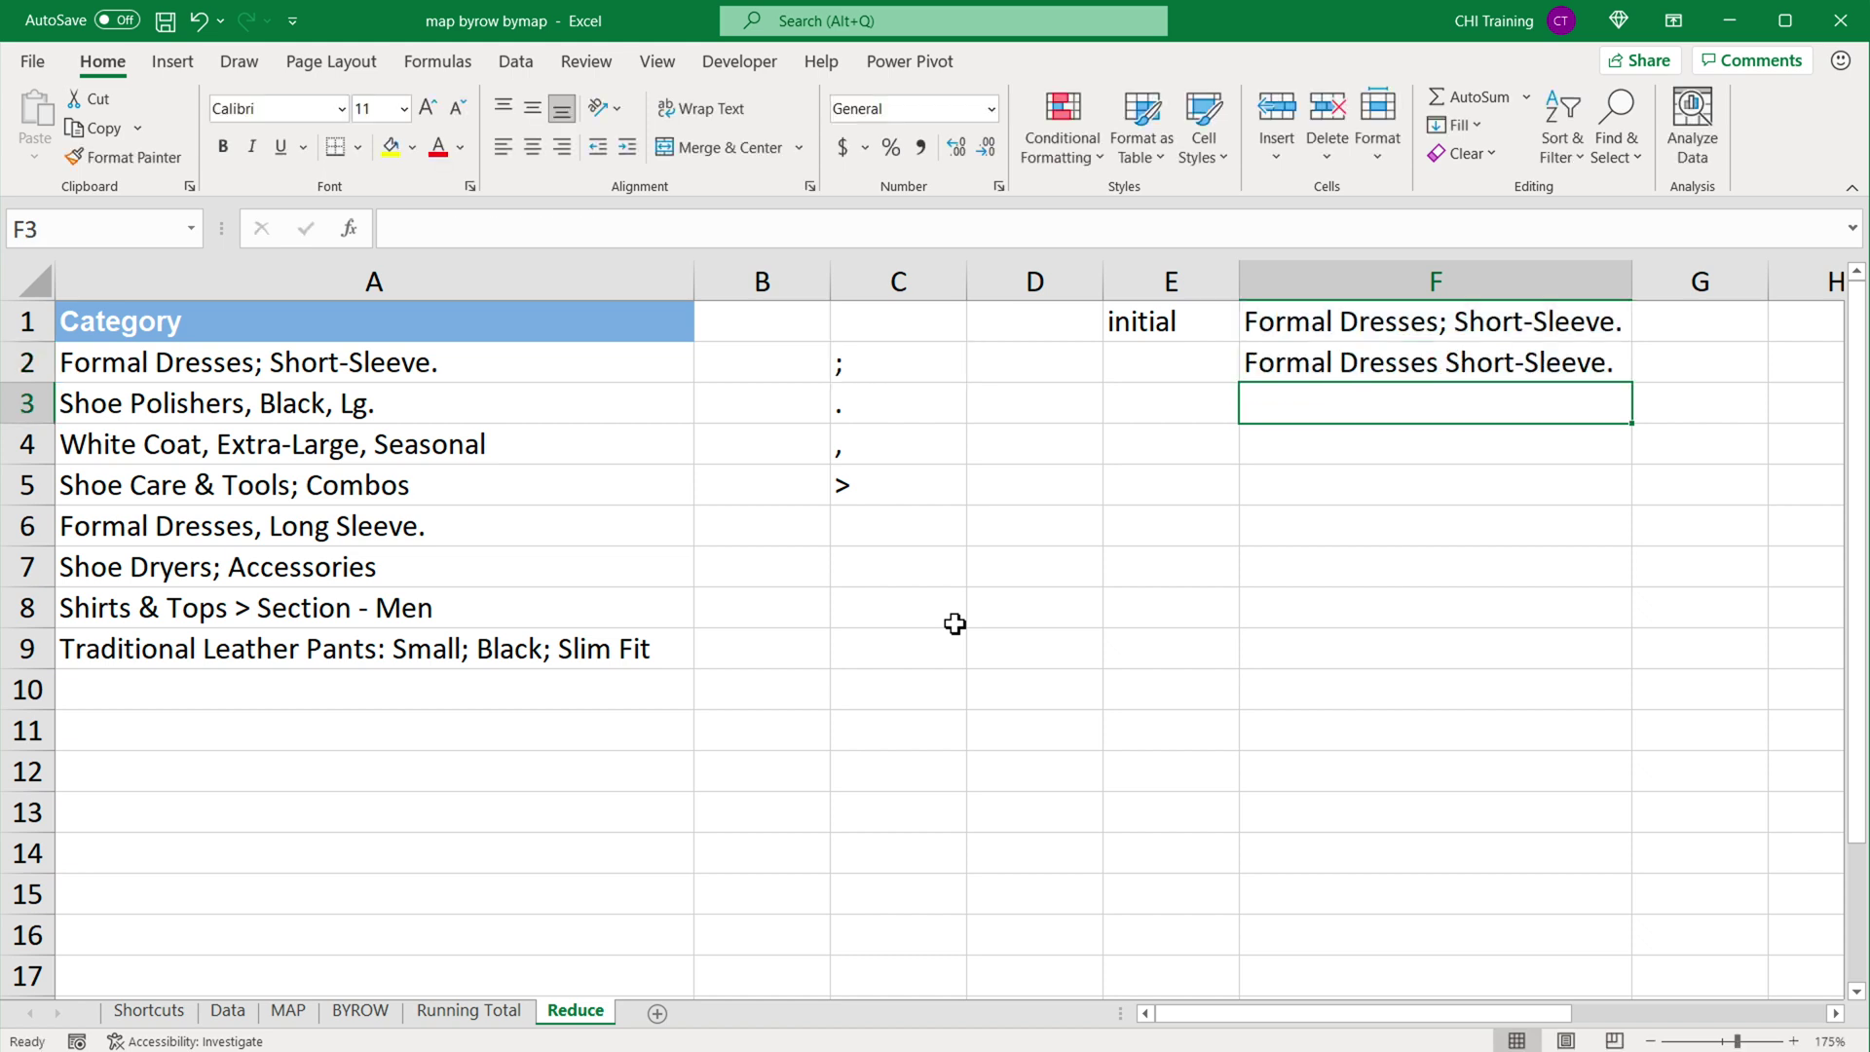
Check the SUBSTITUTE formula in F2 against the initial text in F1 and fill it down through F5.
left_click(1289, 363)
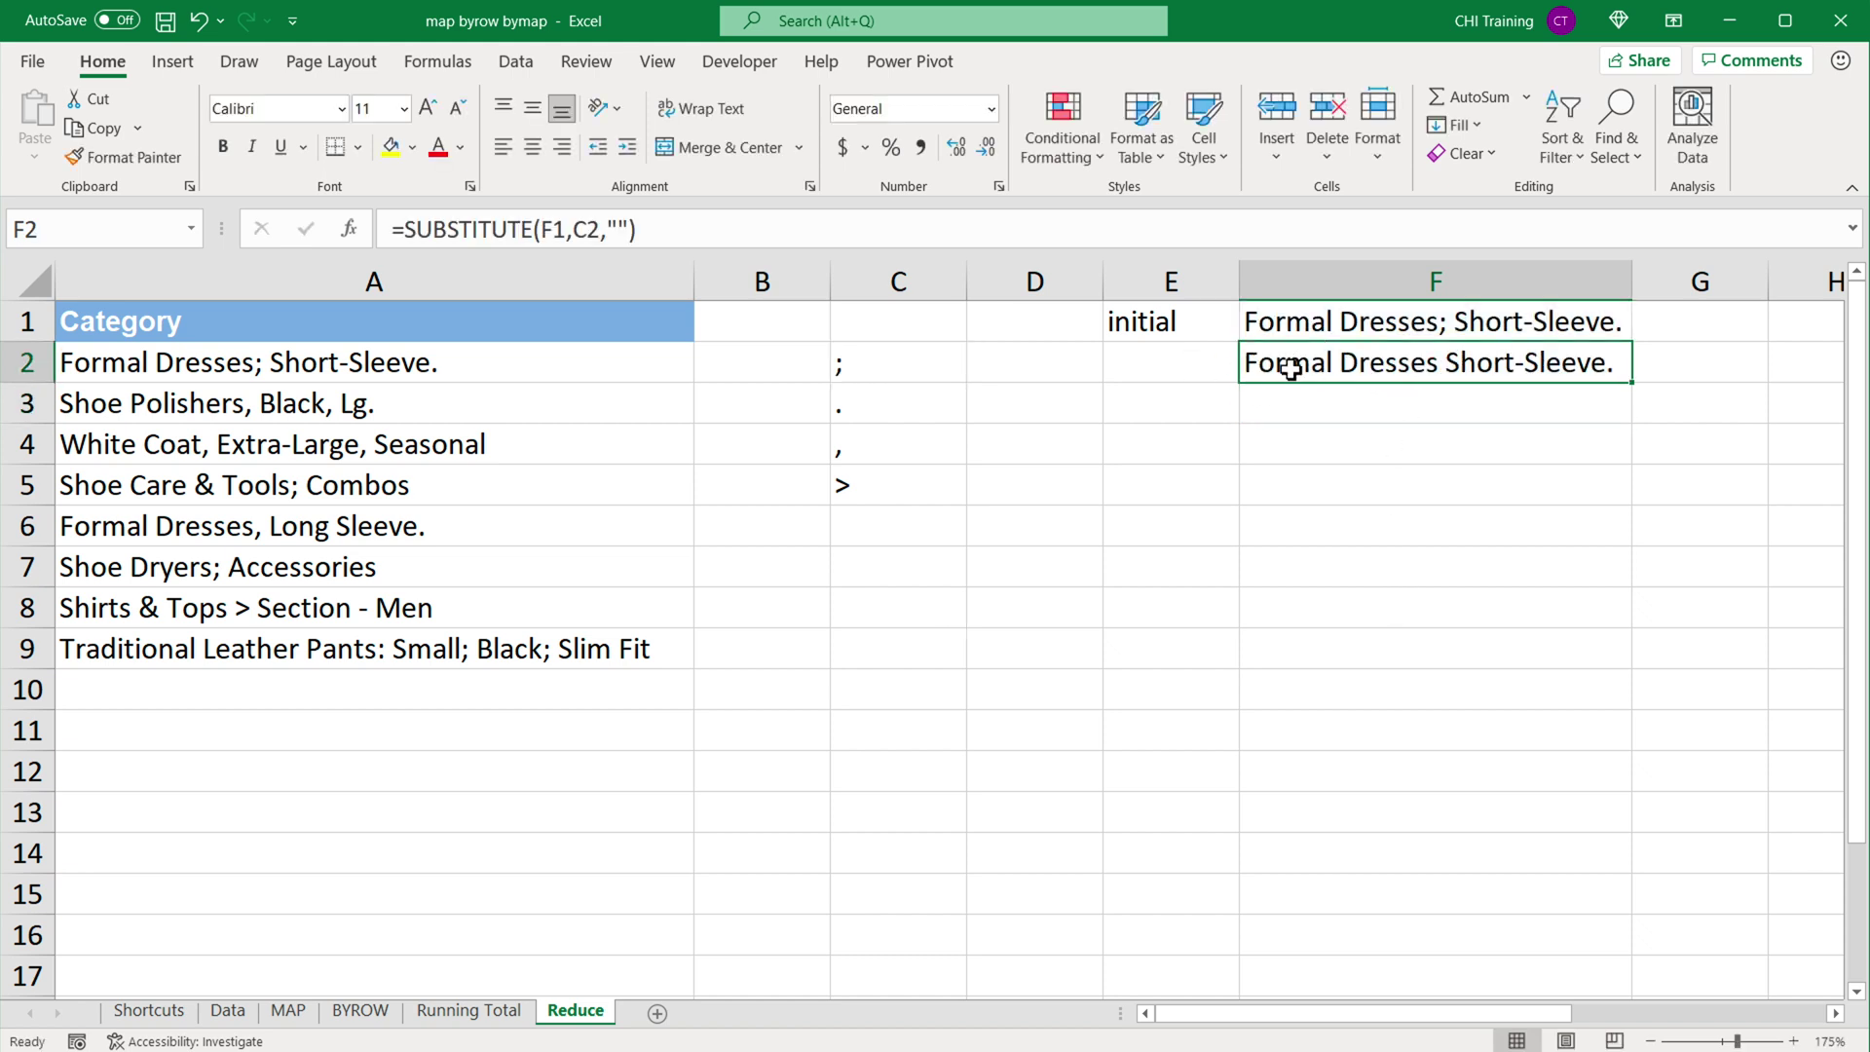
left_click(1450, 326)
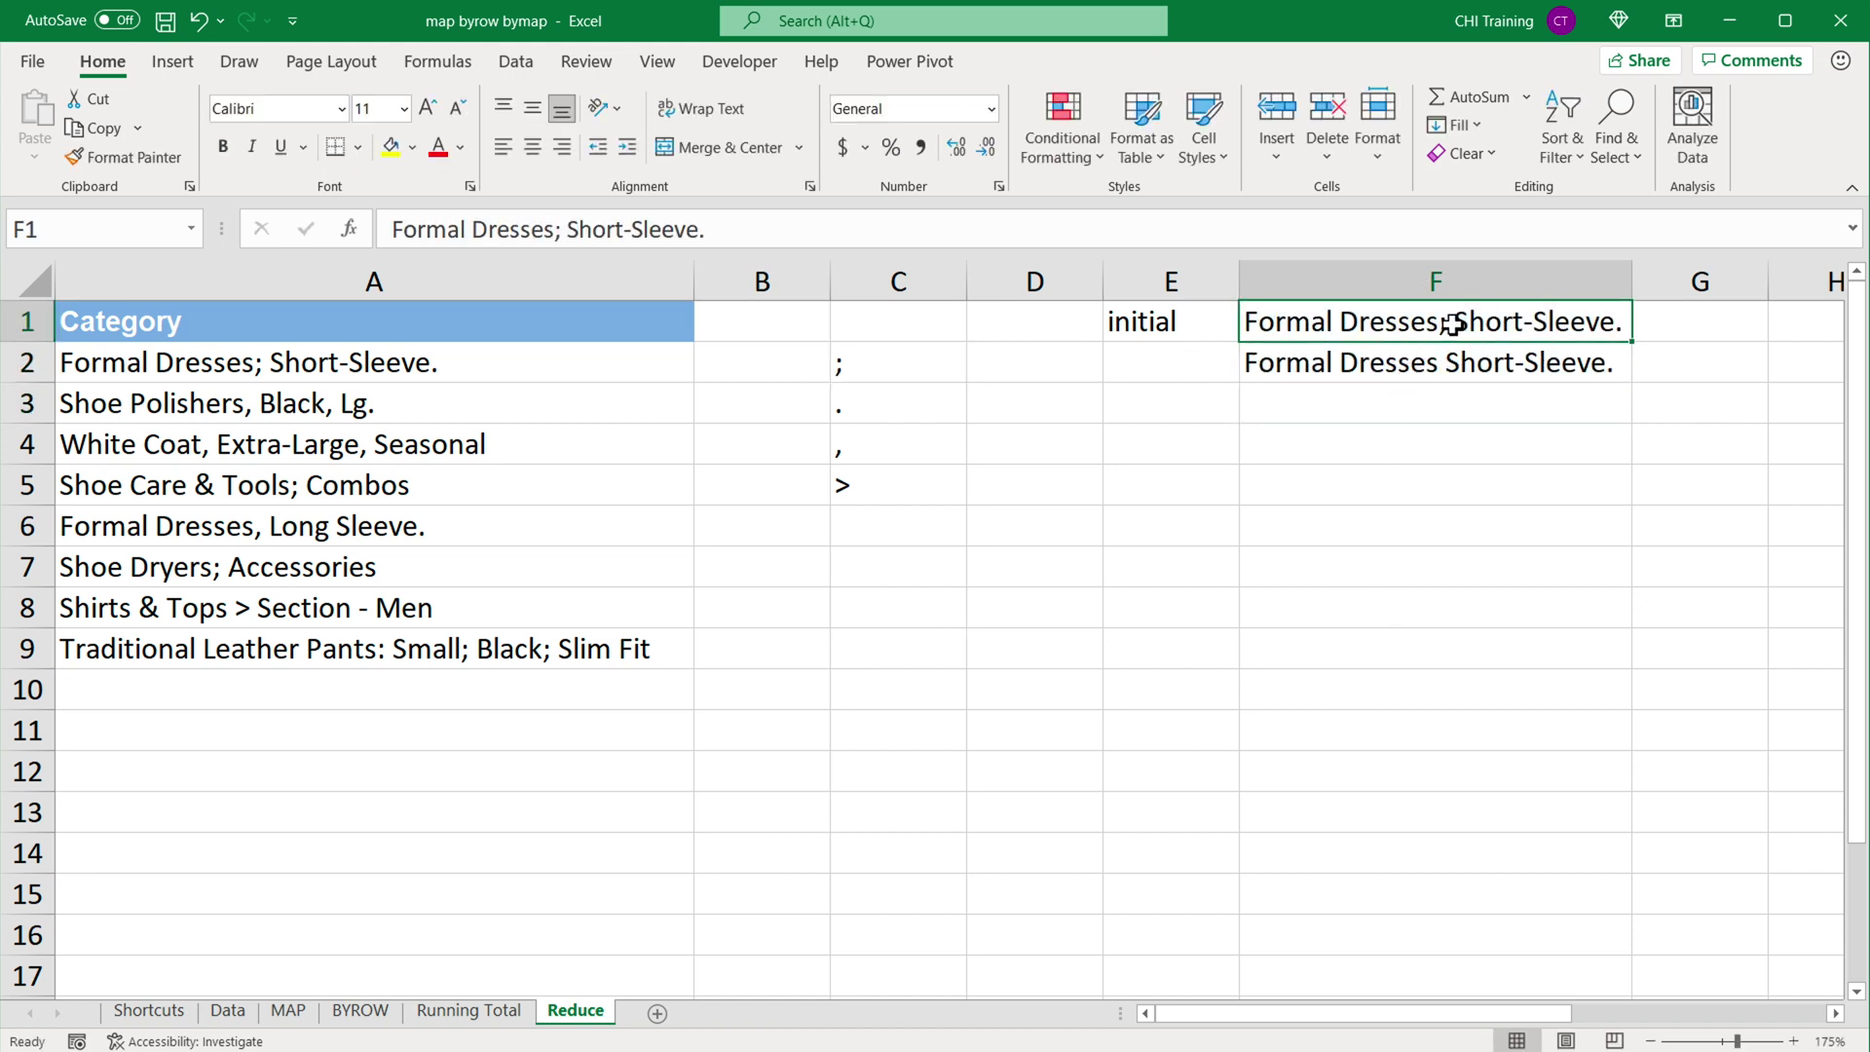
left_click(1504, 368)
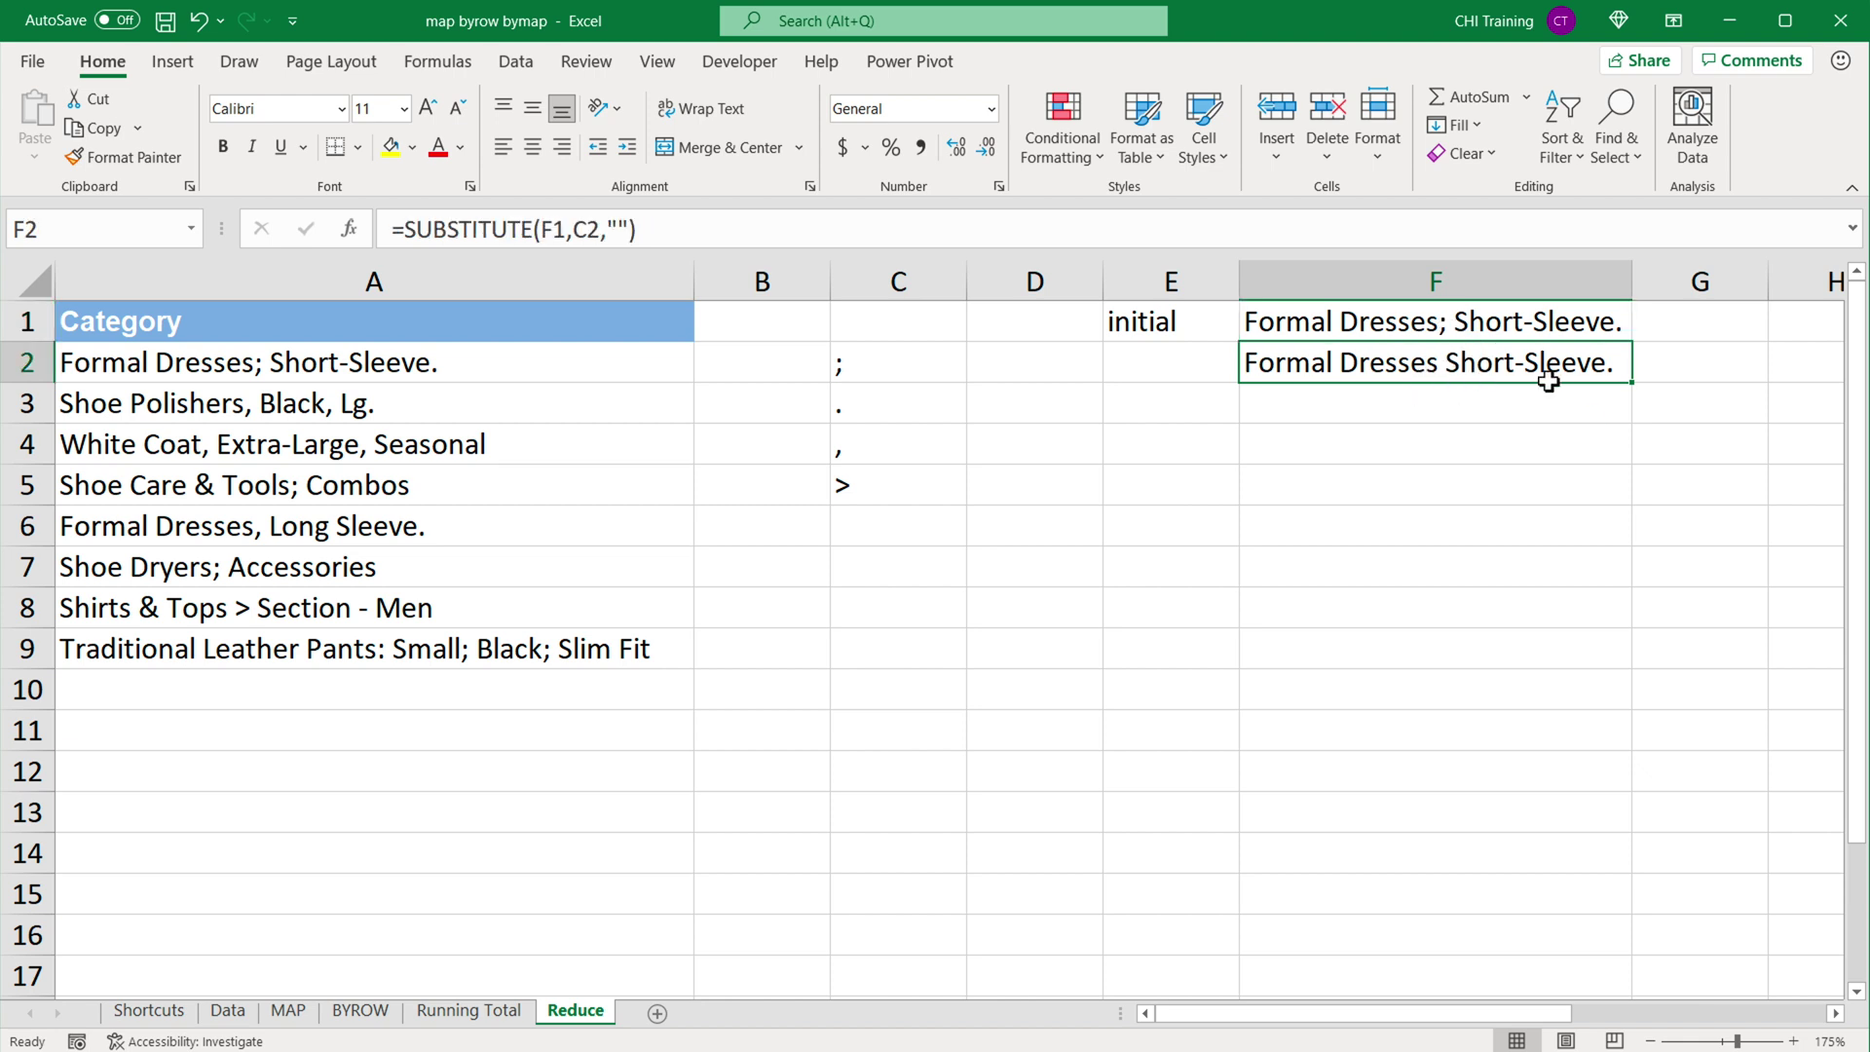
double_click(1536, 372)
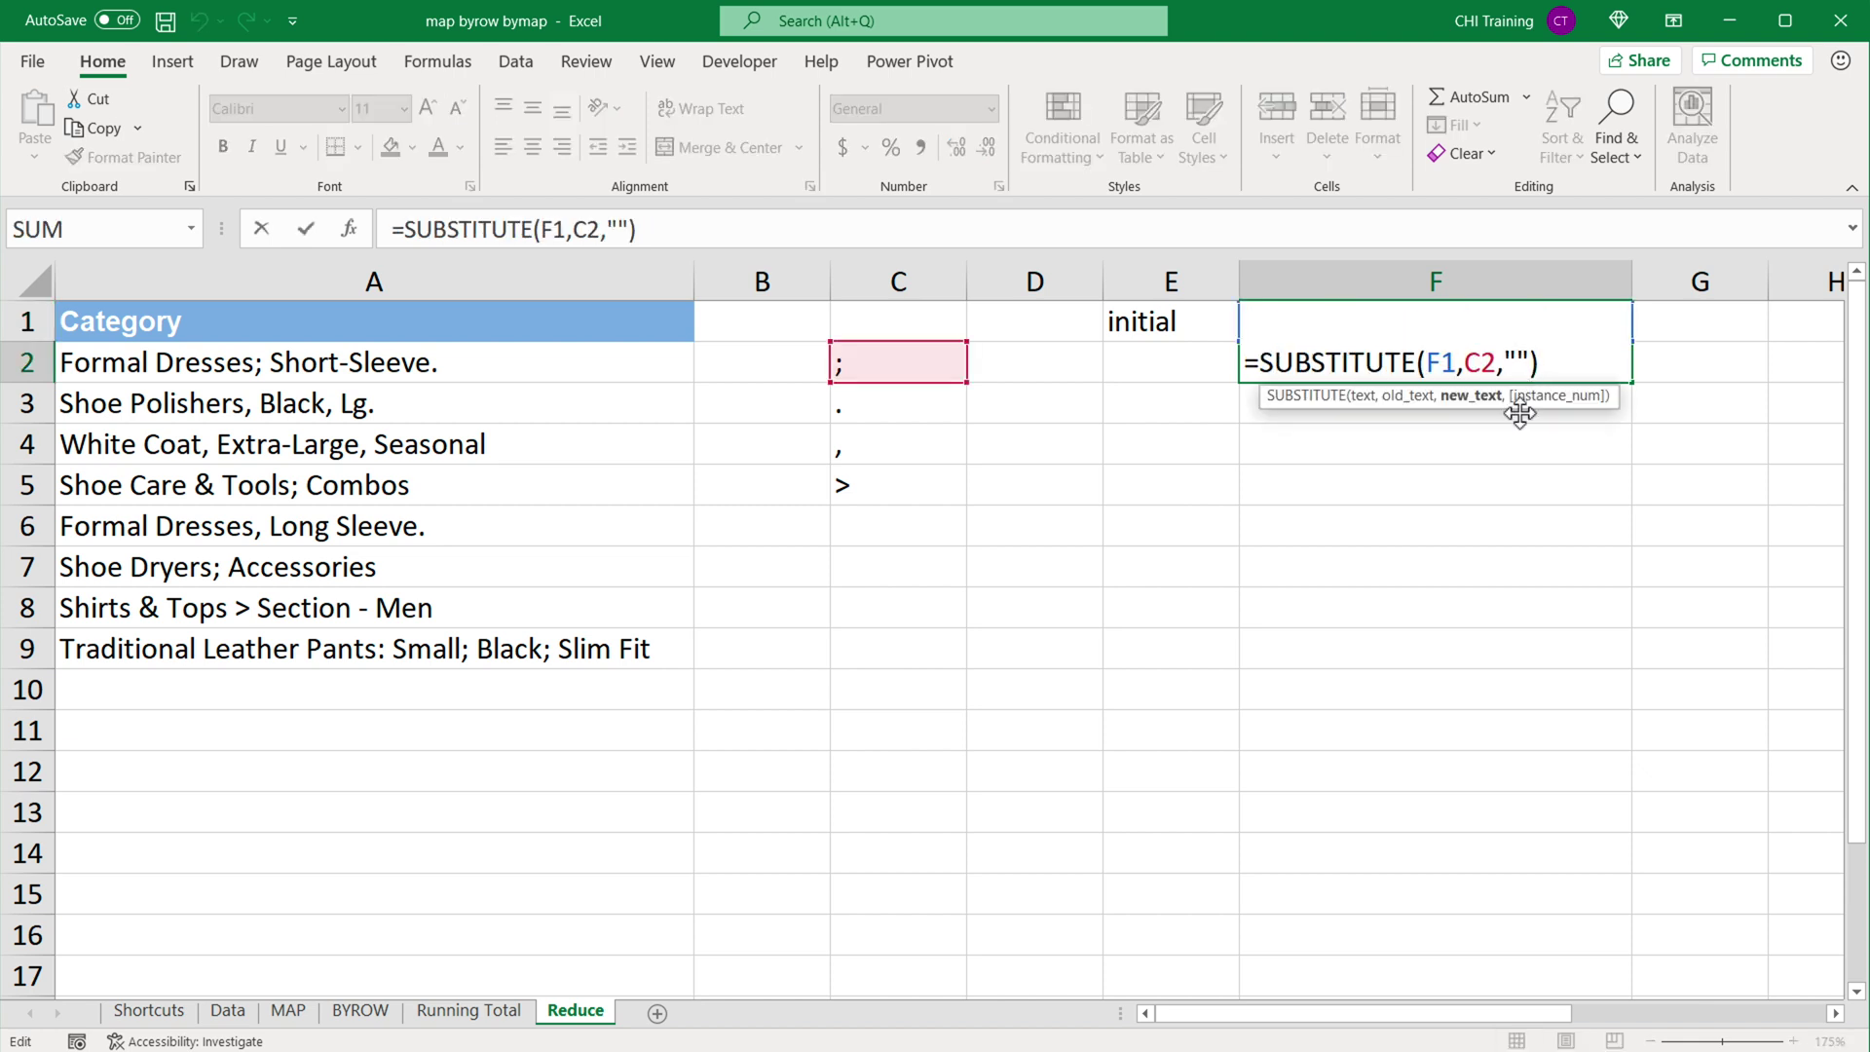
key("Escape")
left_click_drag(1633, 383, 1591, 492)
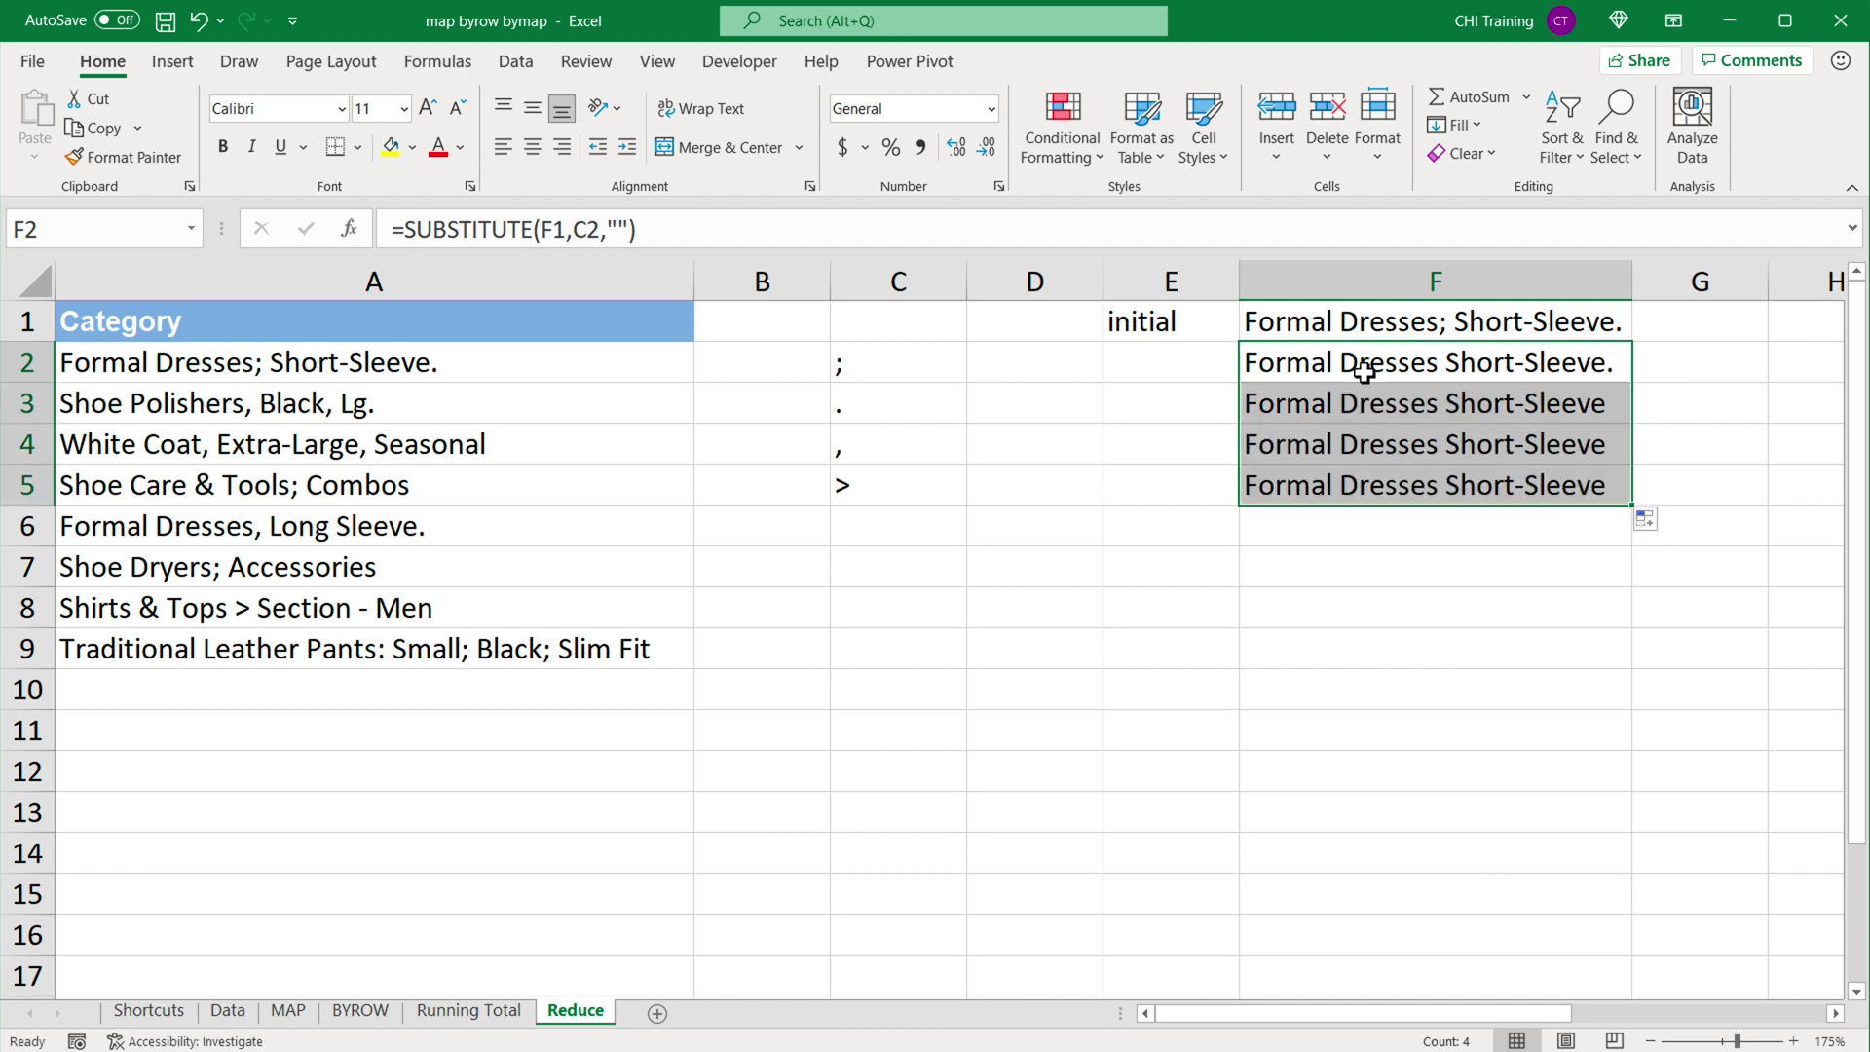
Examine how each SUBSTITUTE formula in F2:F5 takes the text from the cell above and the matching character from C2:C5.
left_click(1382, 409)
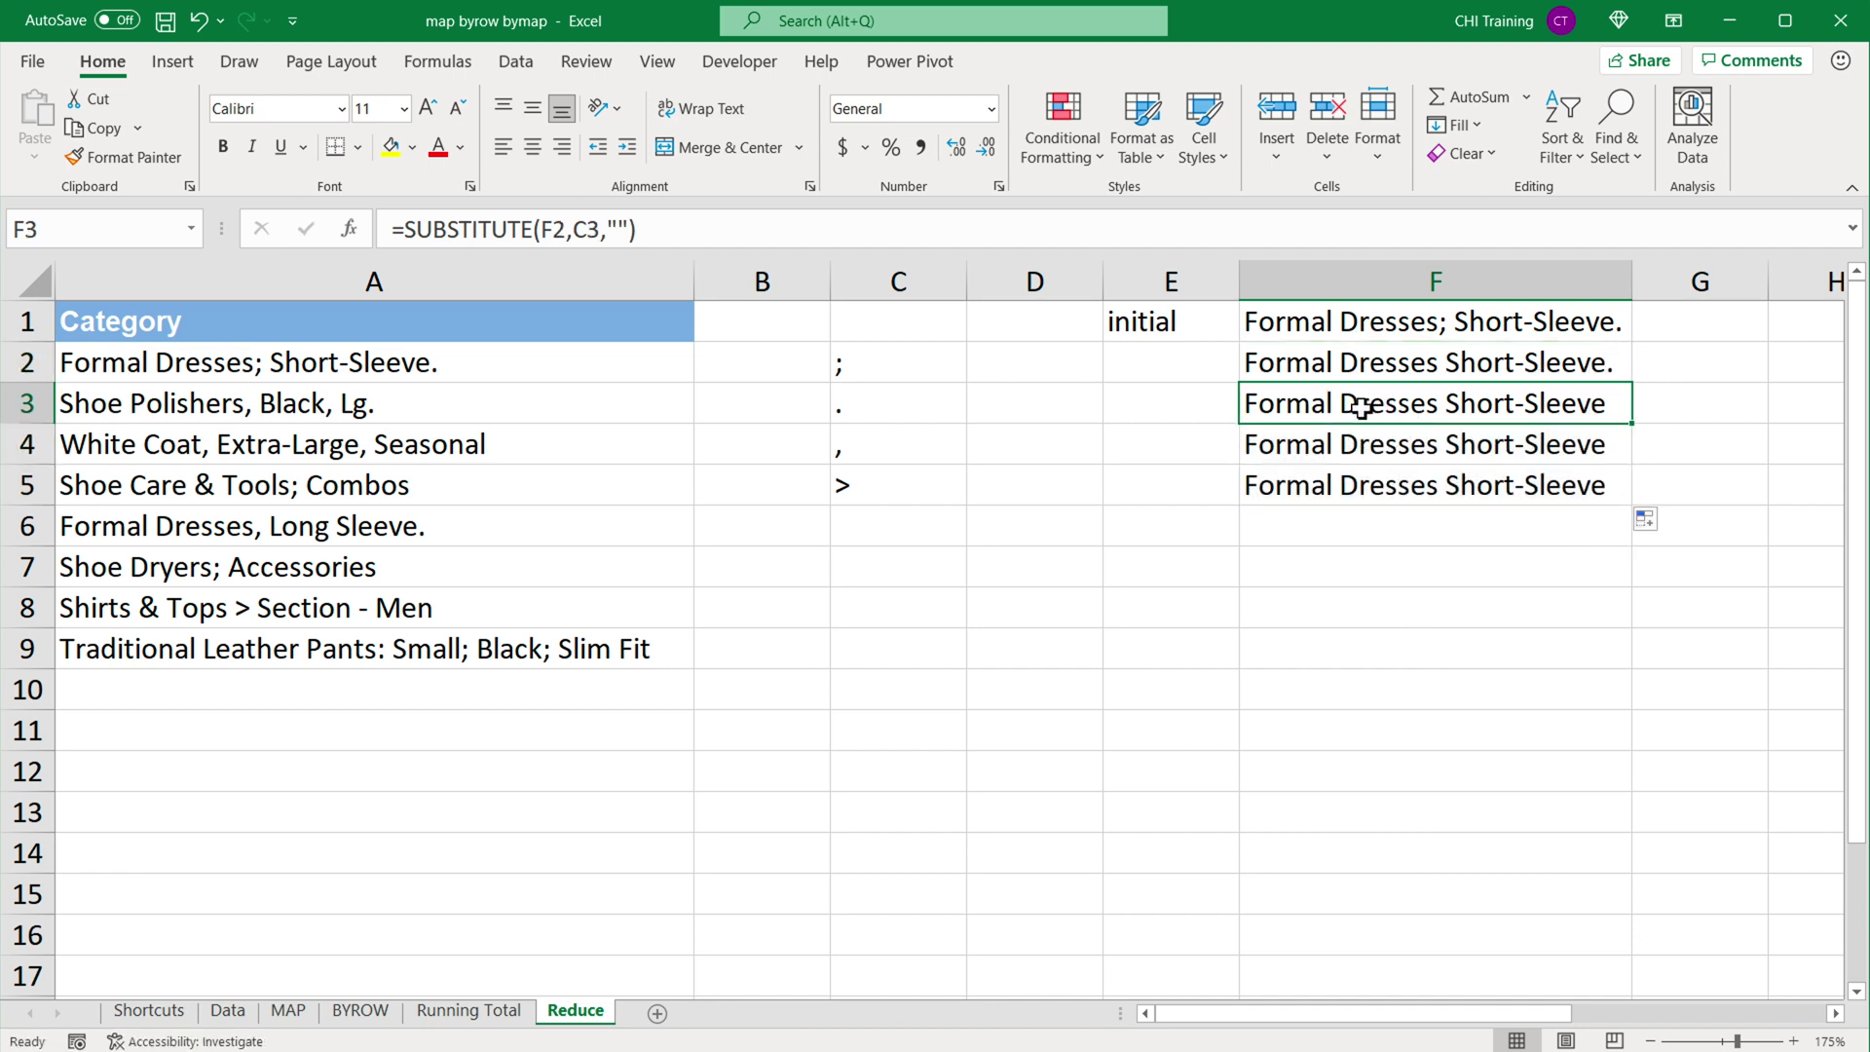
left_click(1365, 366)
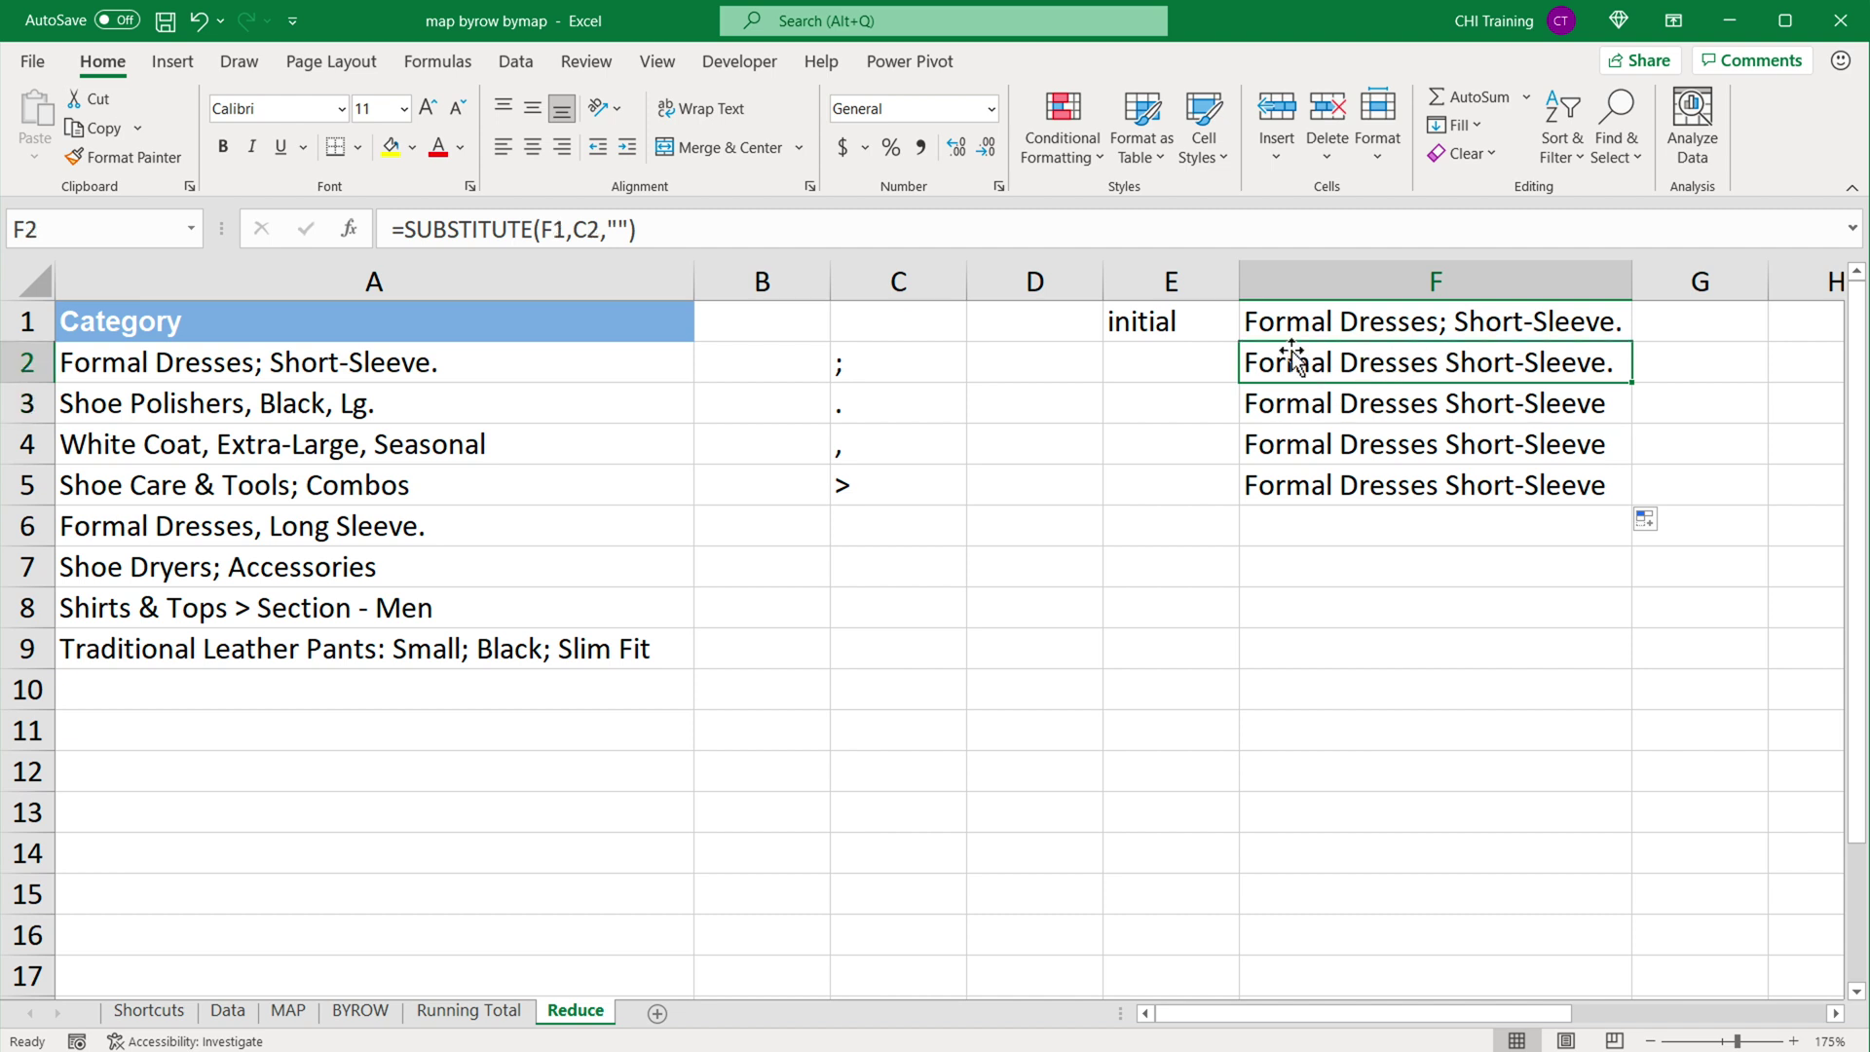
left_click(881, 413)
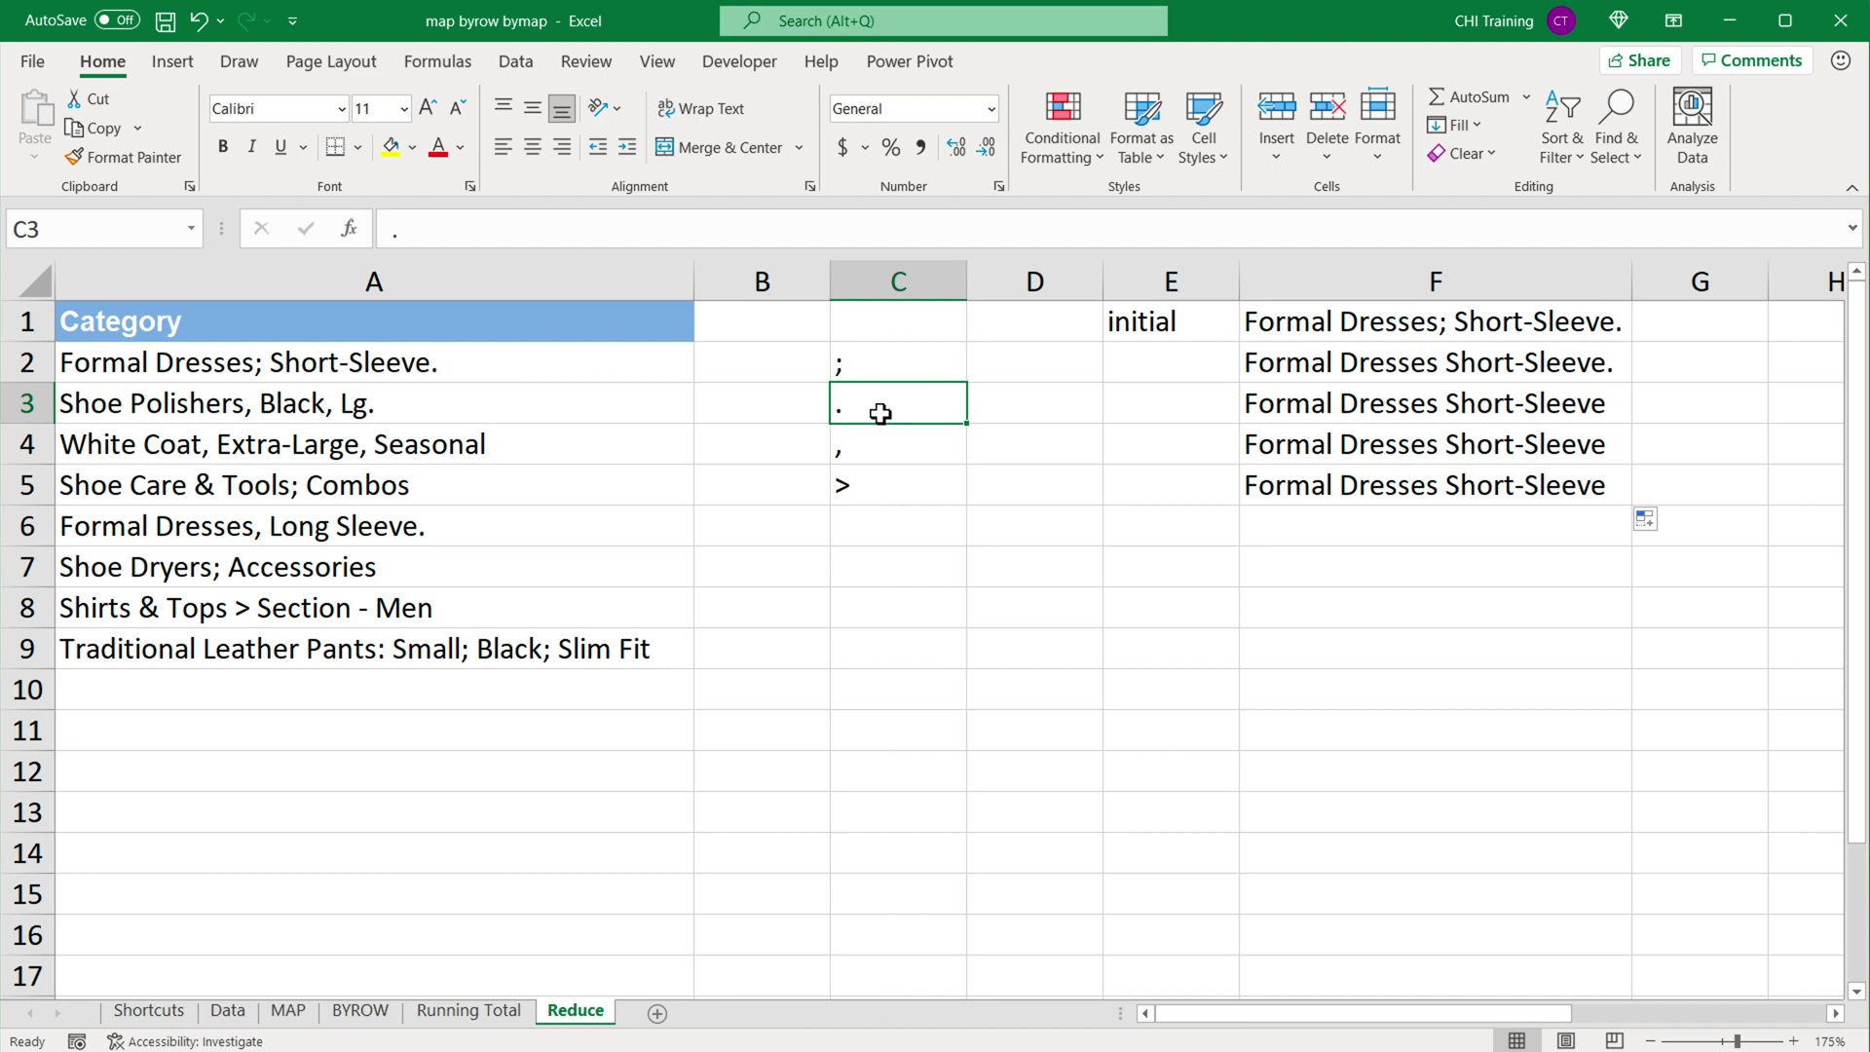
left_click(1342, 446)
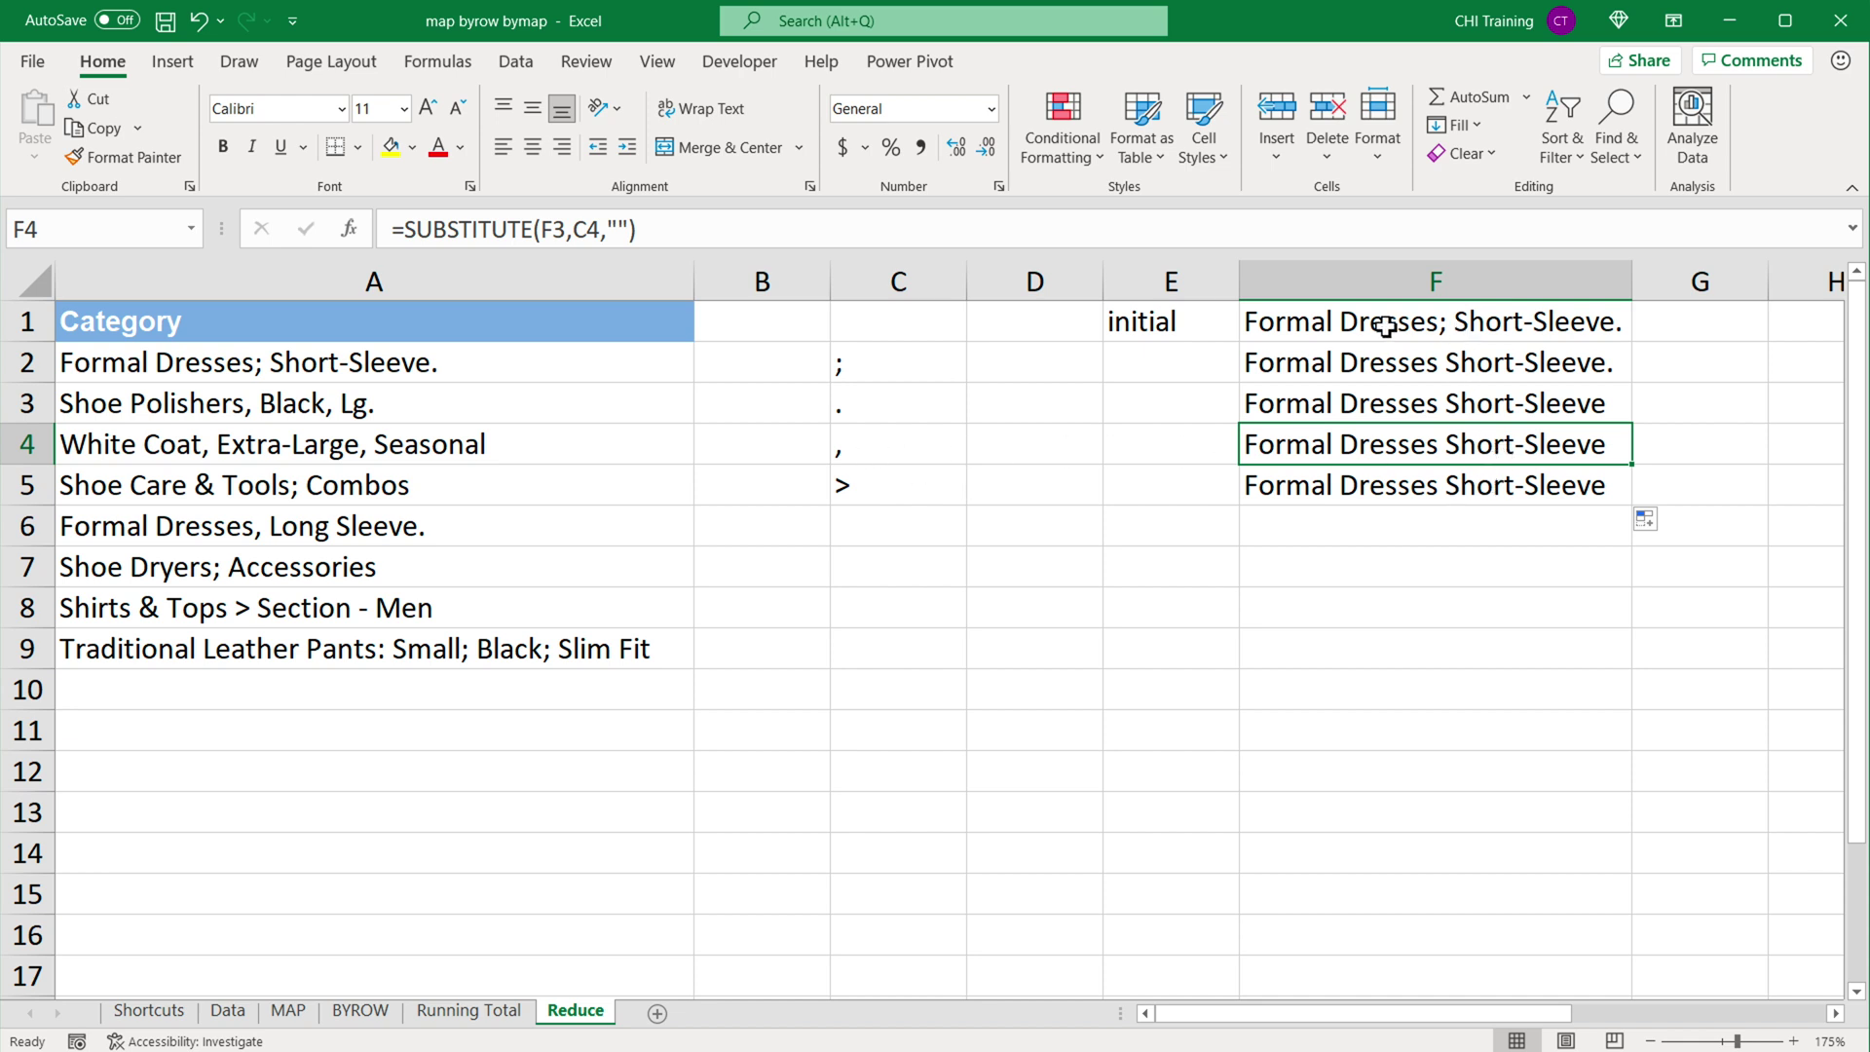
left_click(1388, 329)
left_click_drag(897, 374, 902, 497)
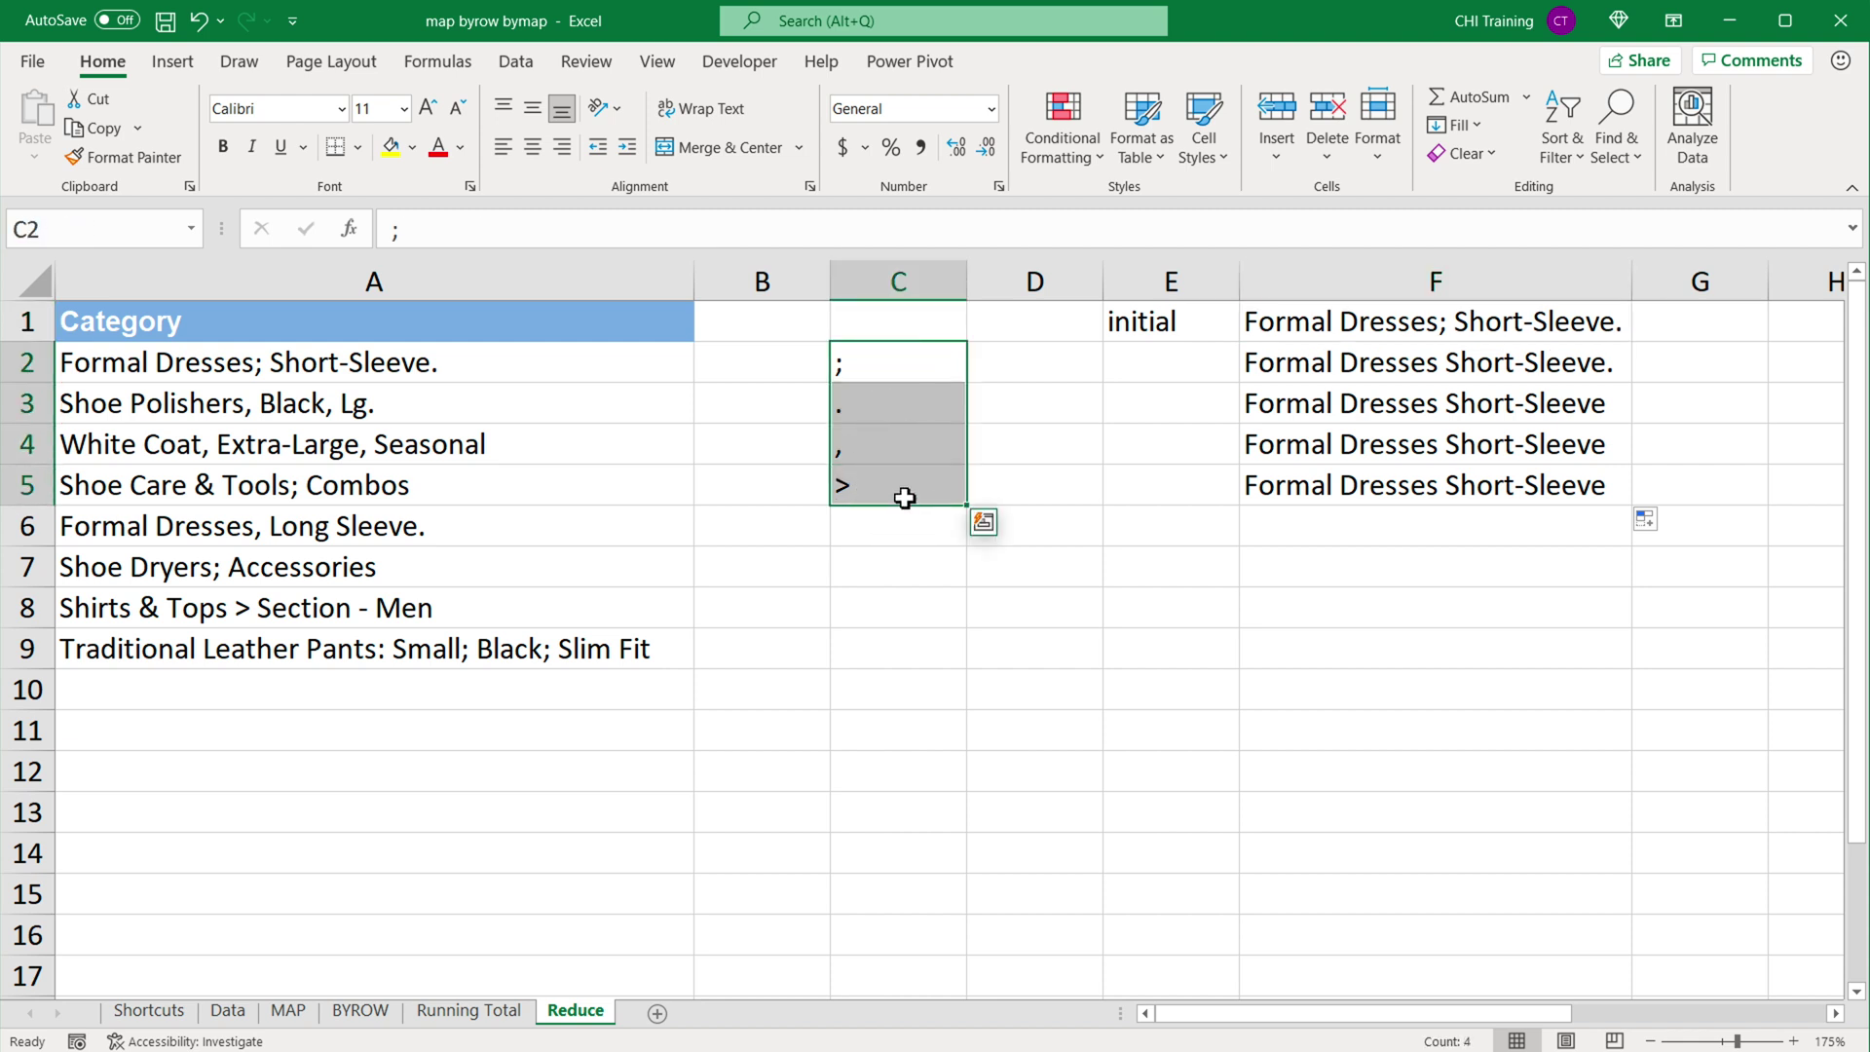
double_click(1402, 370)
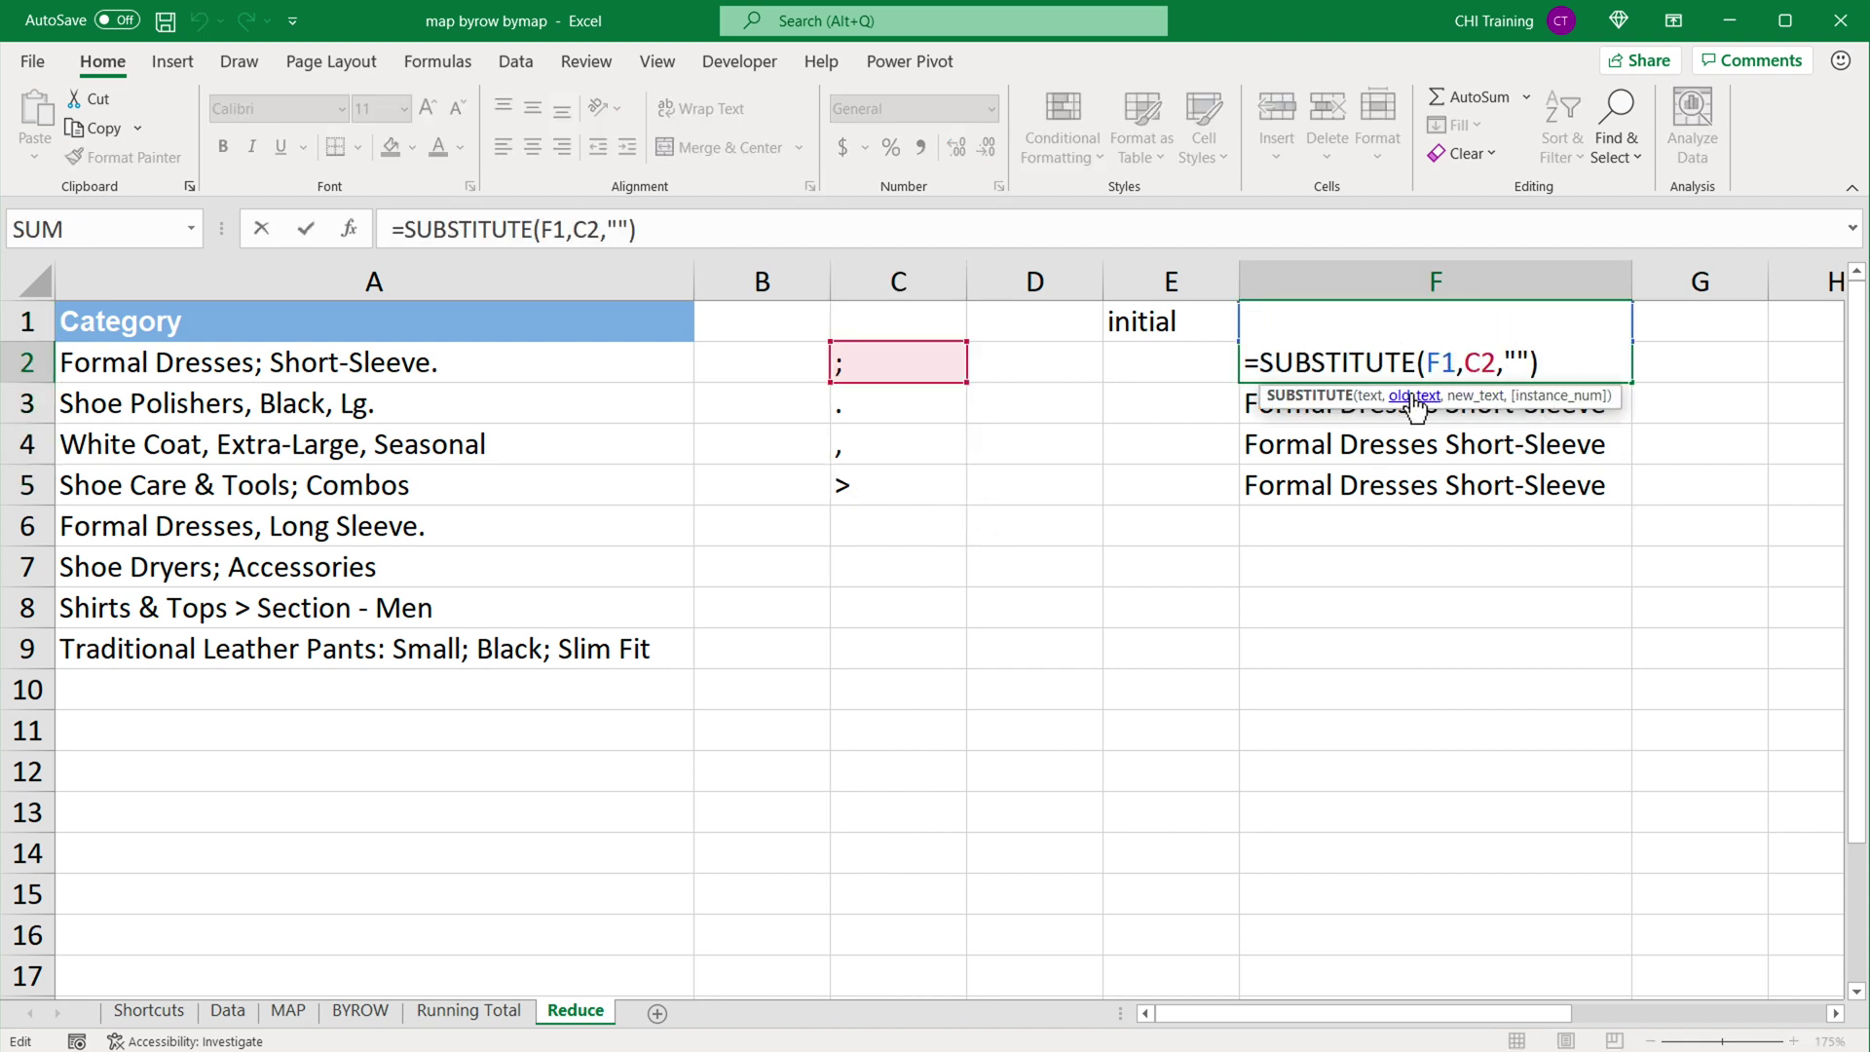
key("Escape")
left_click(1383, 496)
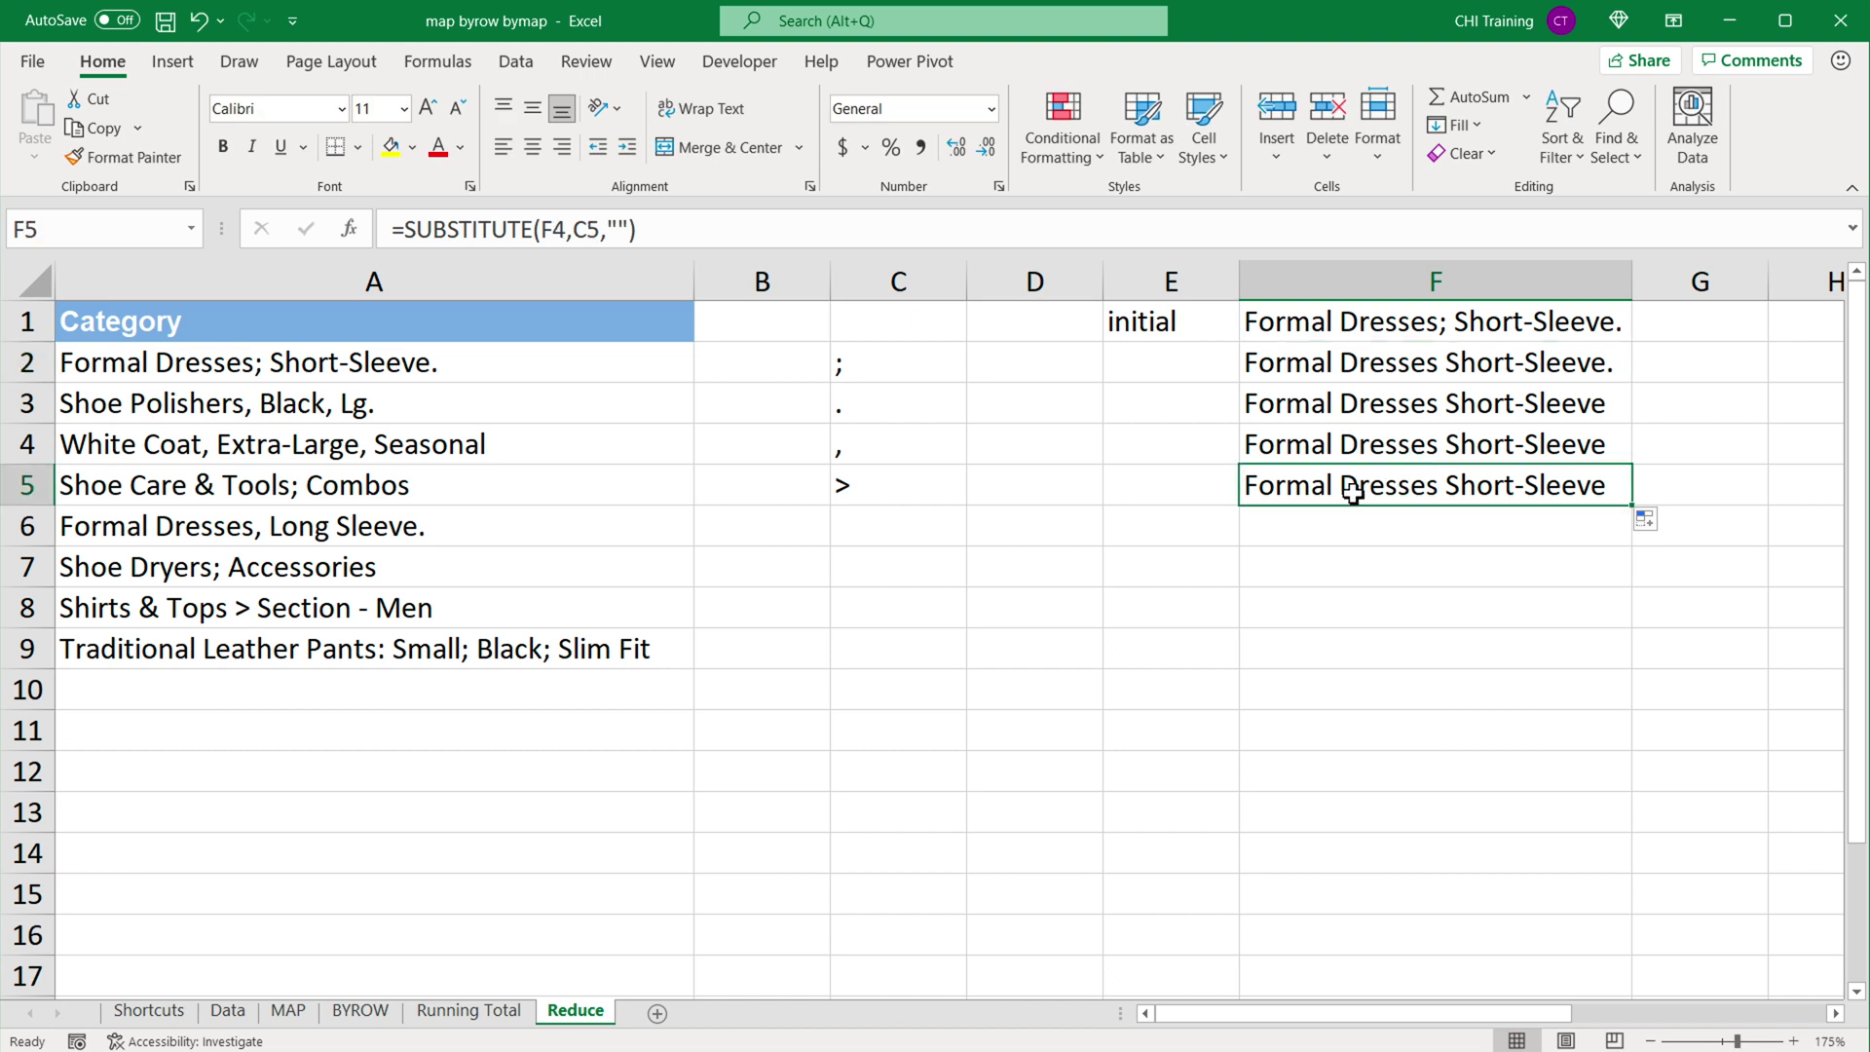
left_click(1393, 368)
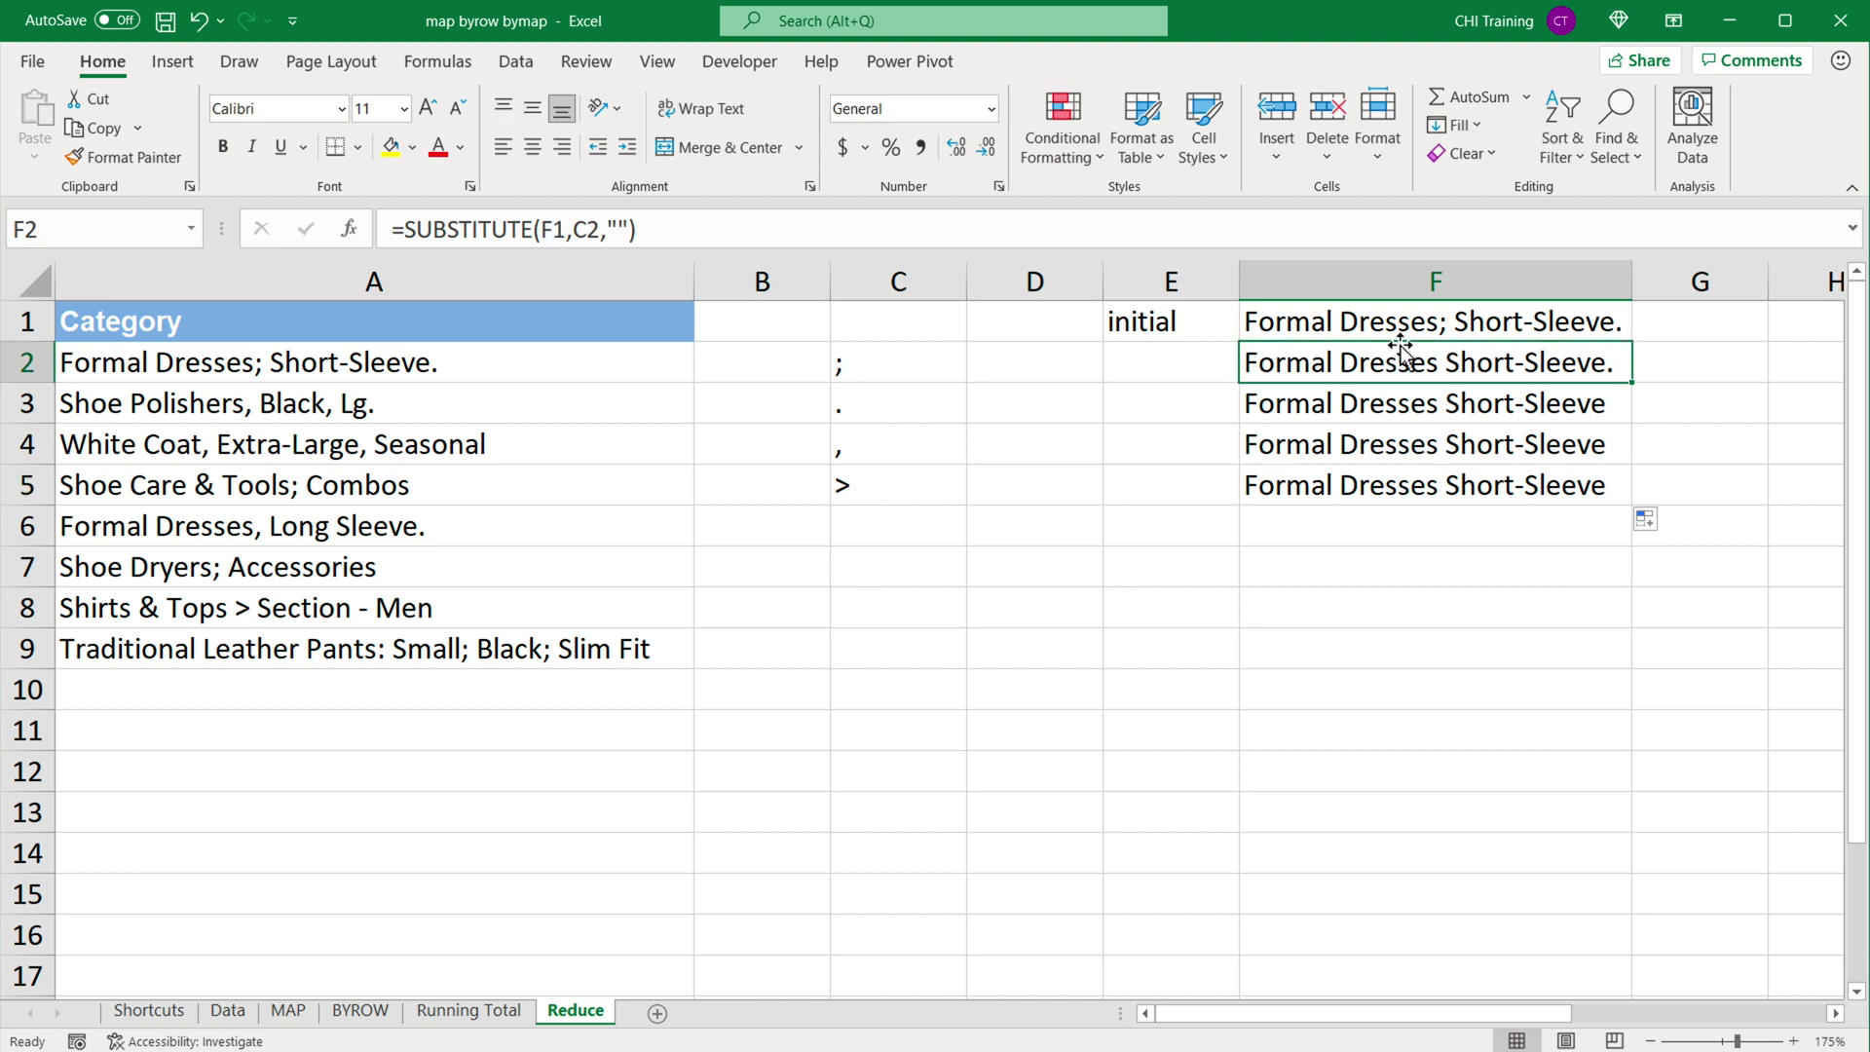
left_click(1398, 333)
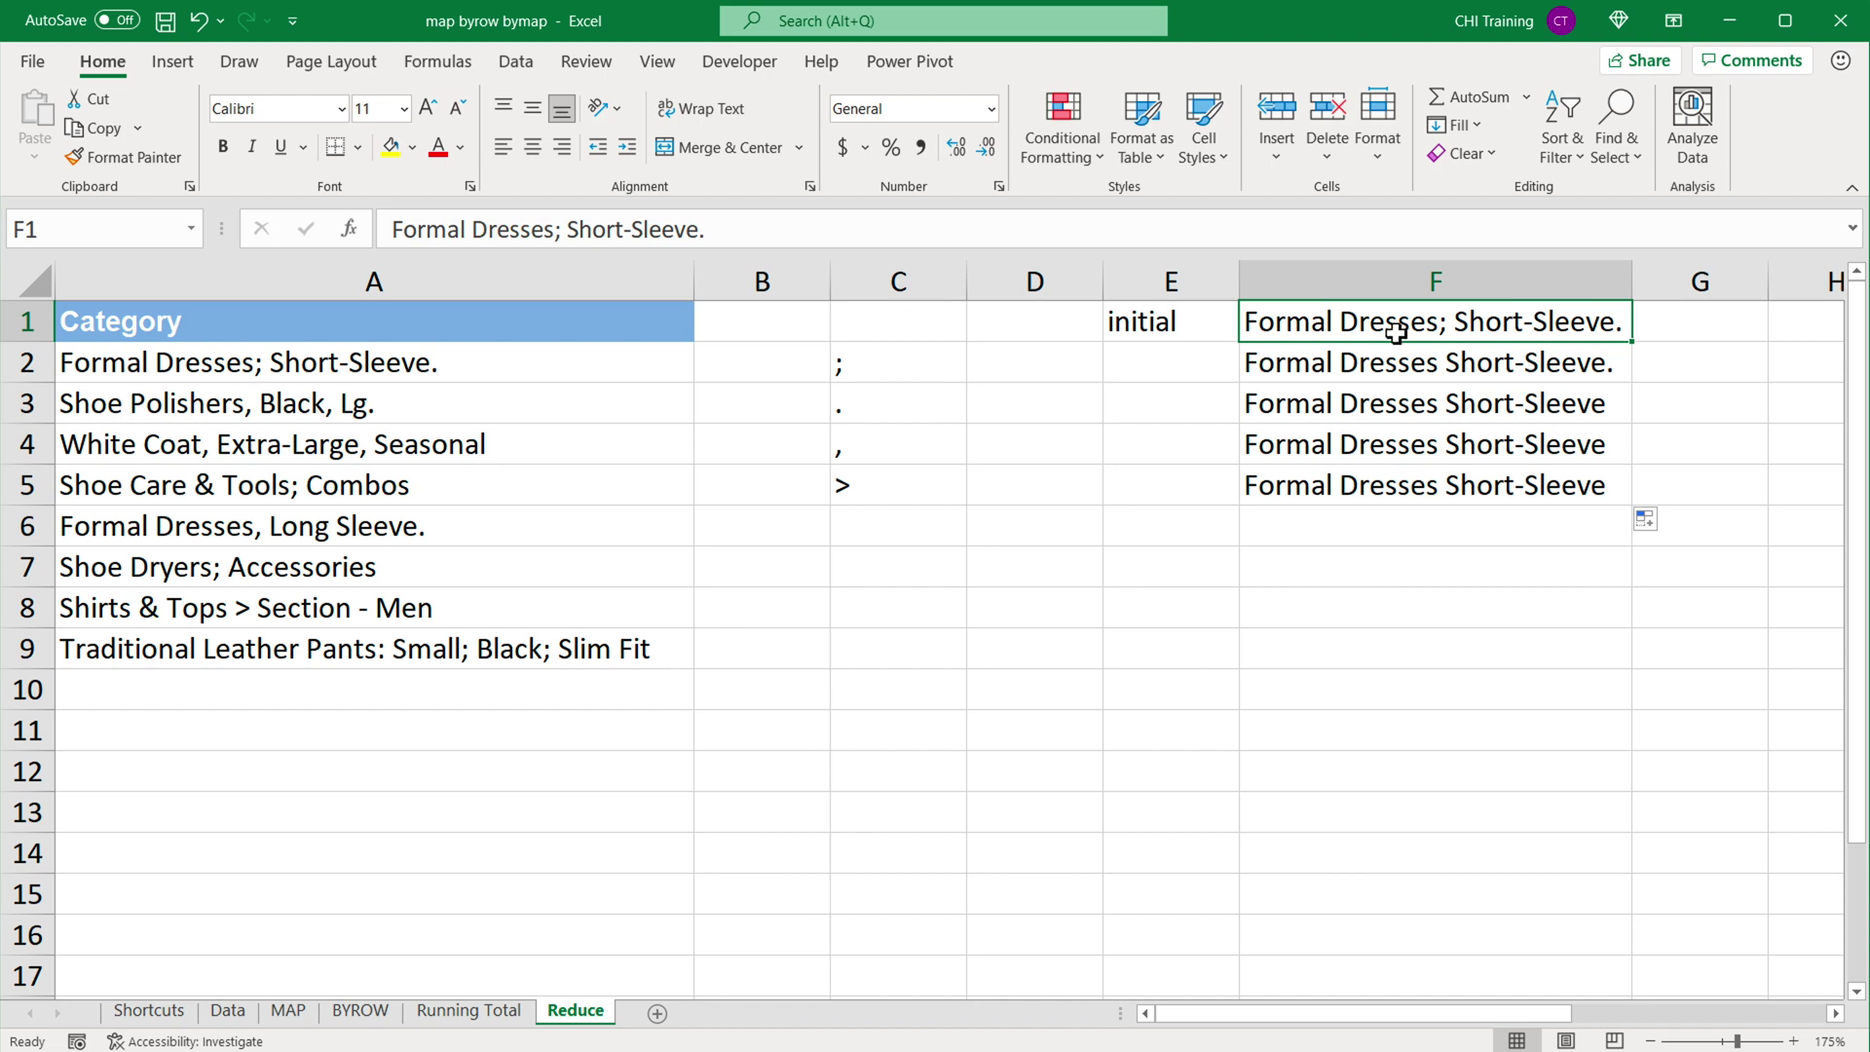
key("Down")
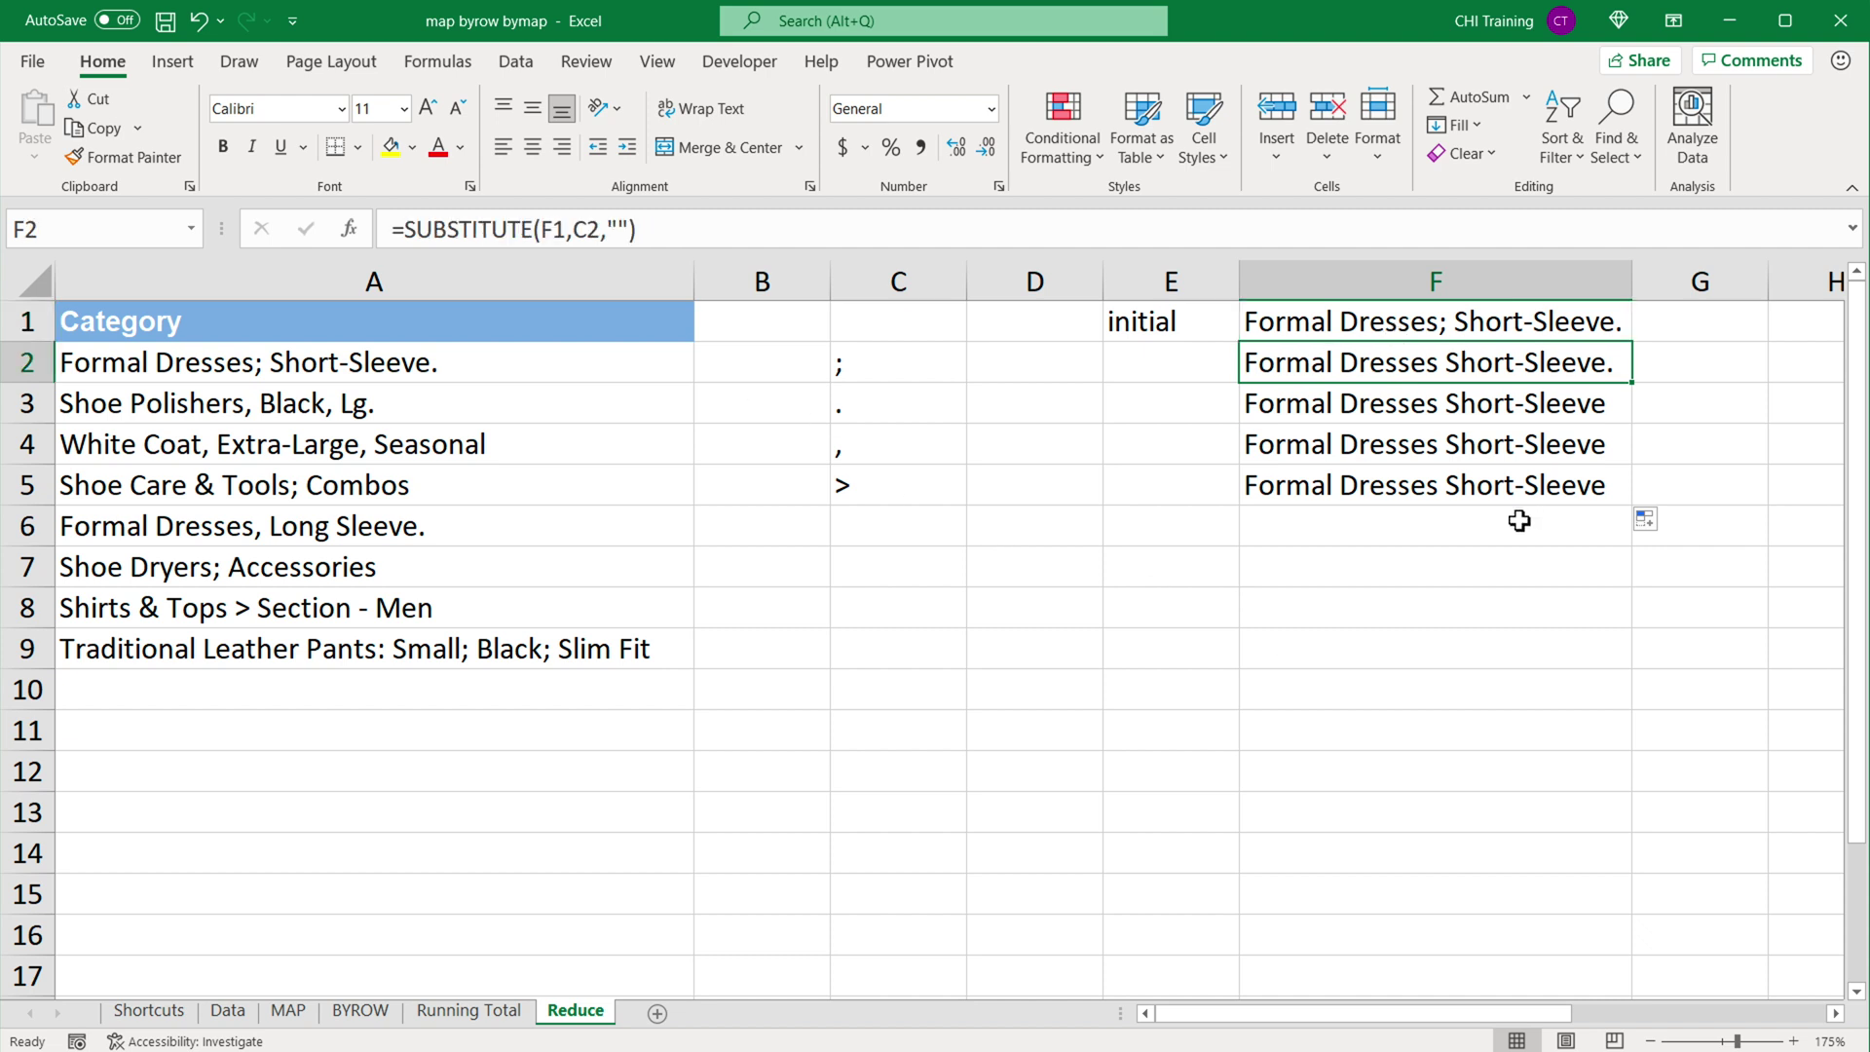
Begin a REDUCE formula in H2 with F1 as the initial value and C2:C5 as the array.
left_click(1835, 1015)
left_click(1186, 357)
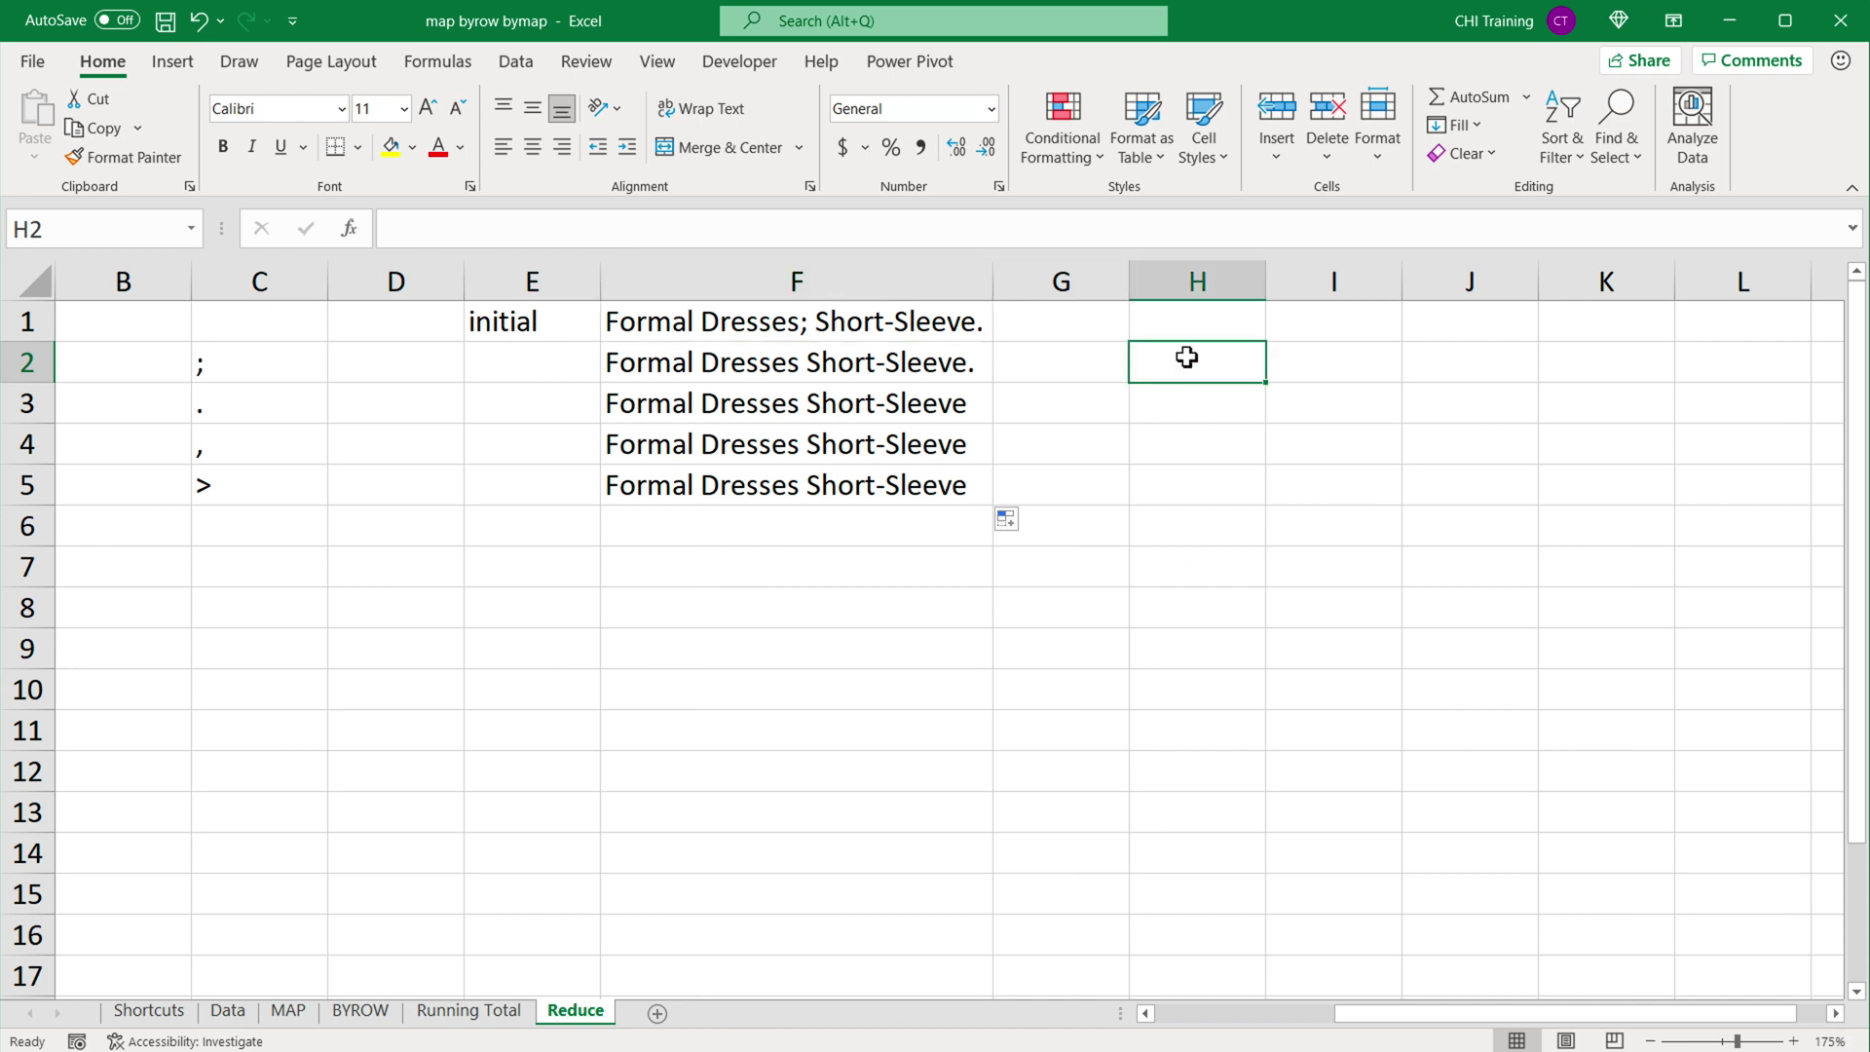
type("=REDUCE(")
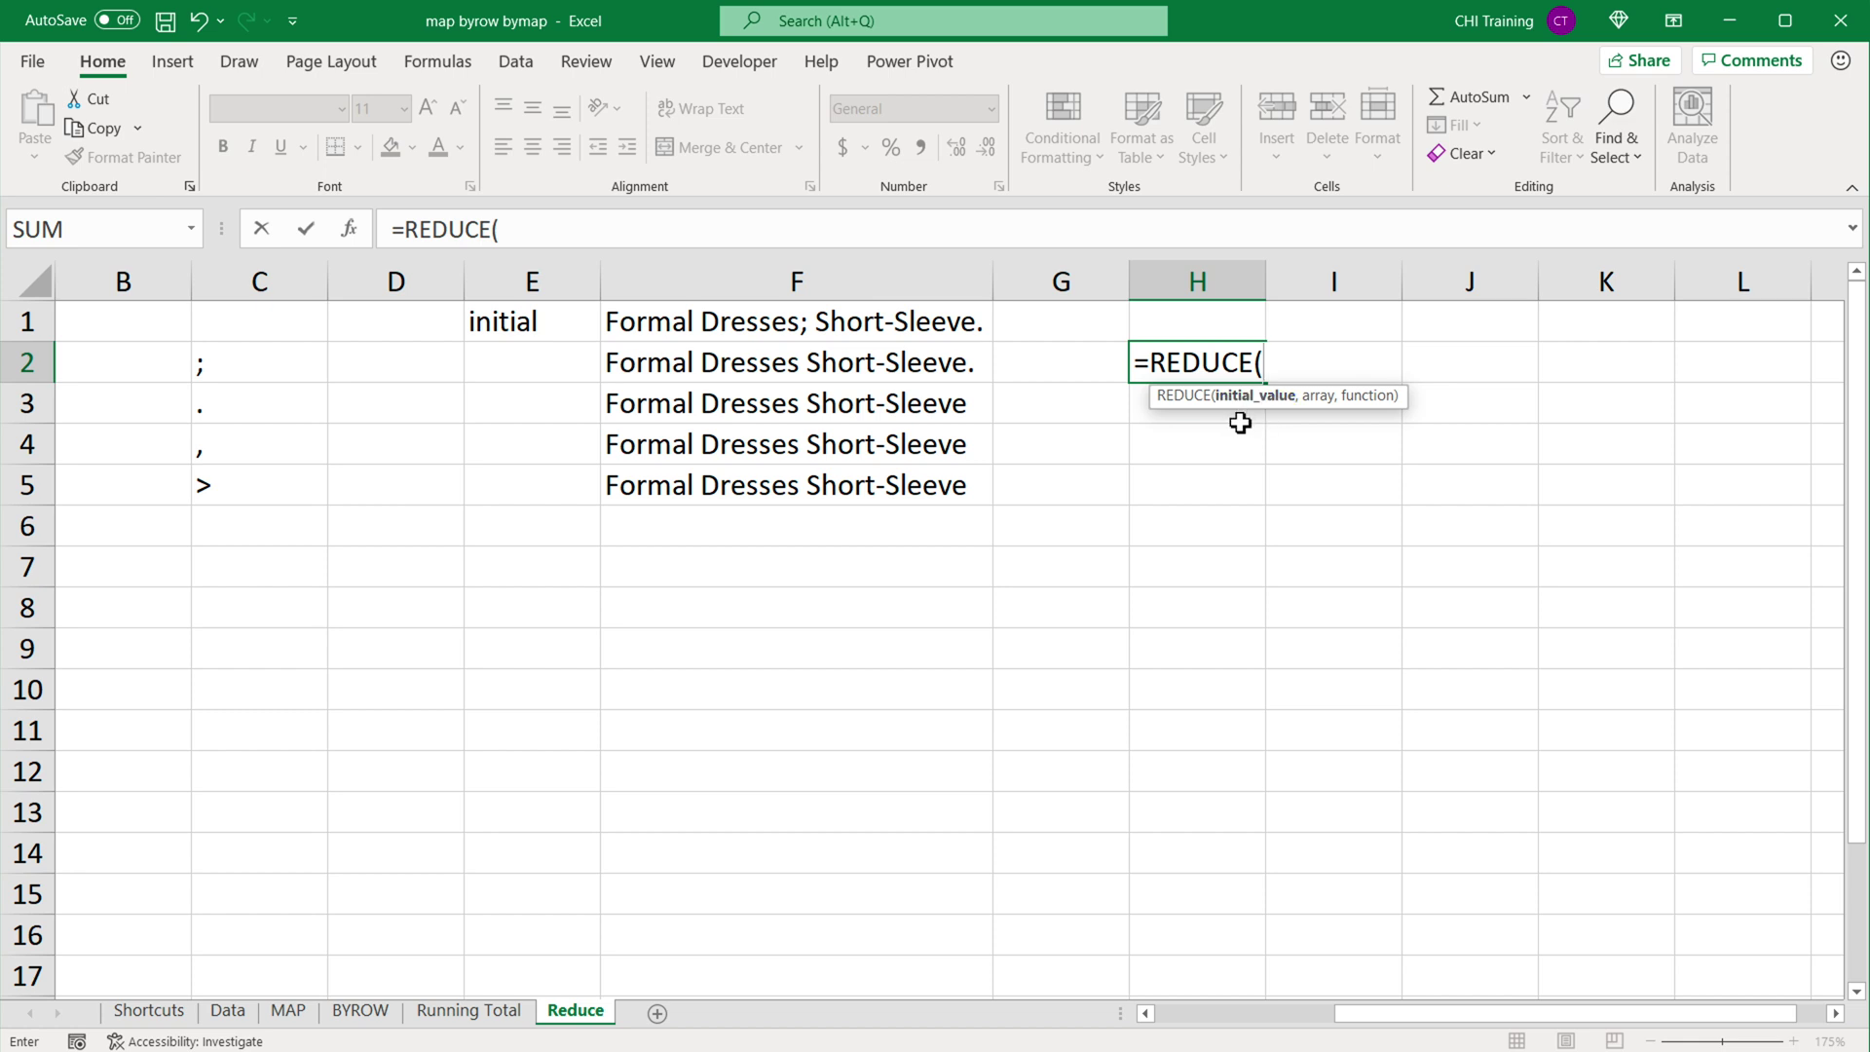
left_click(827, 329)
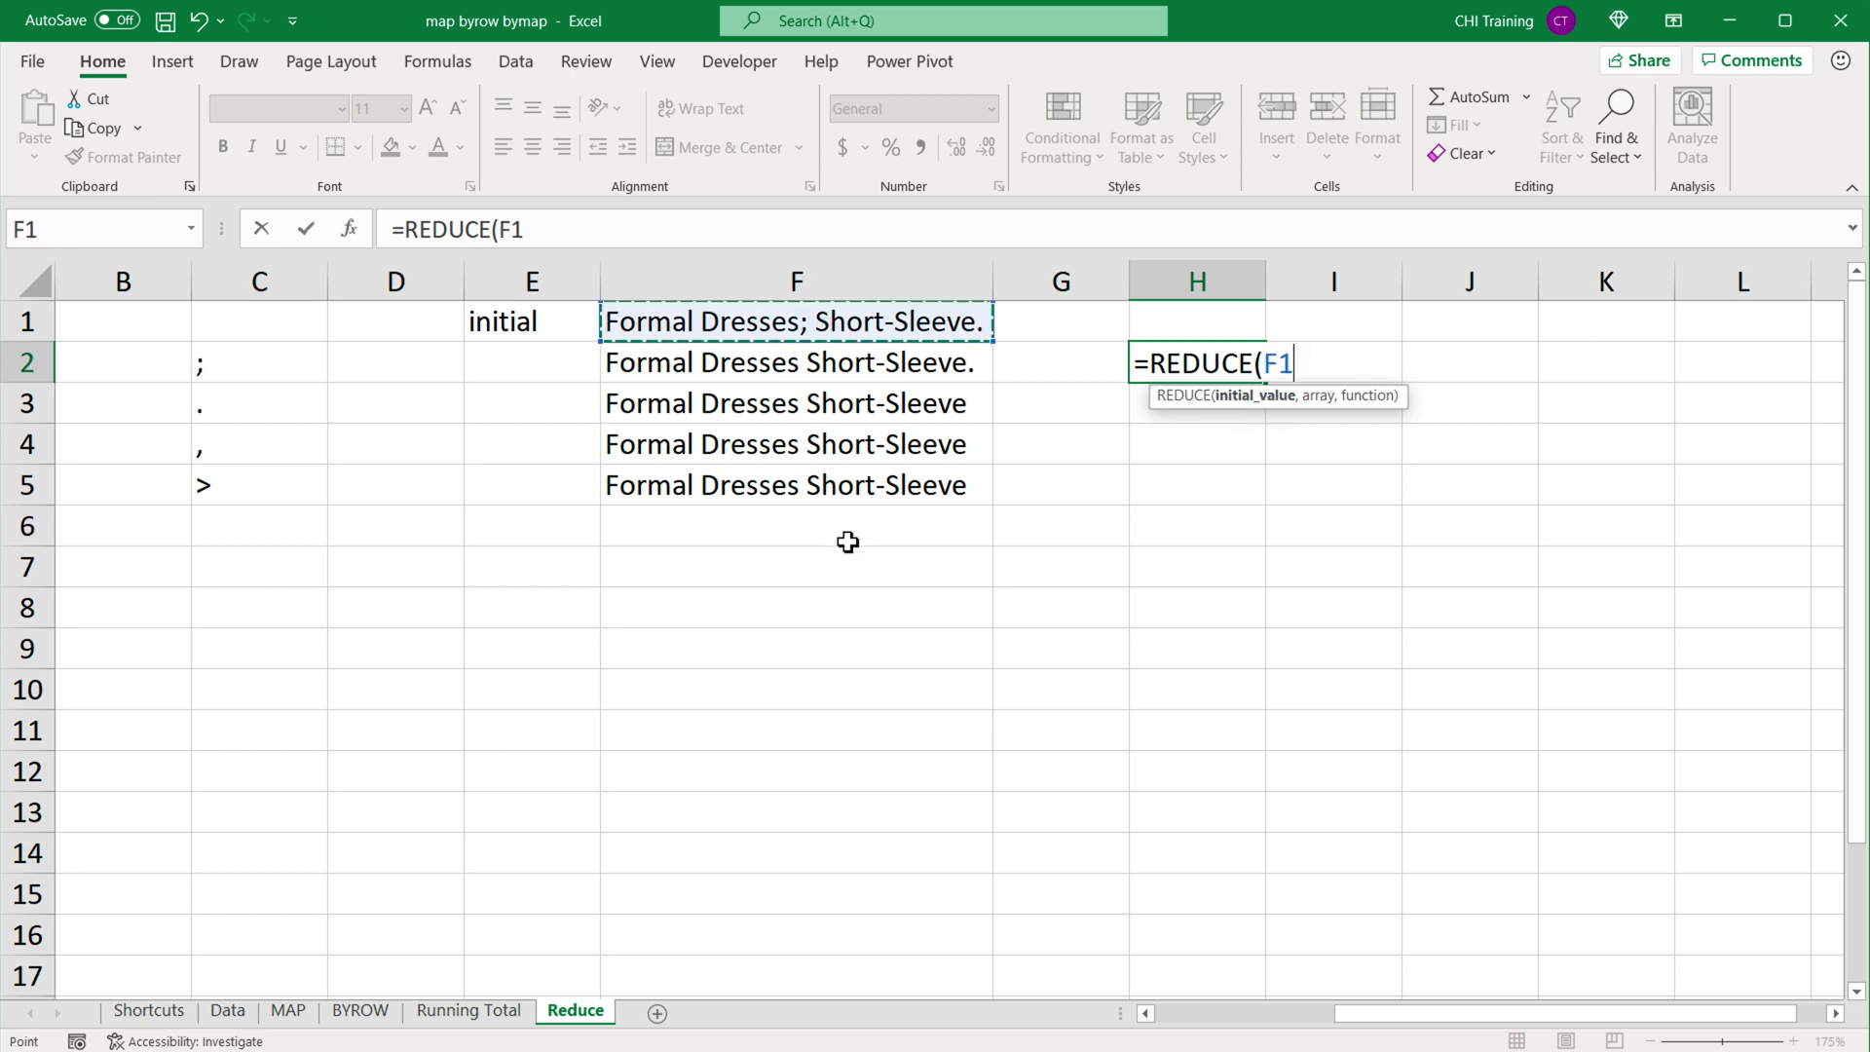
type(",")
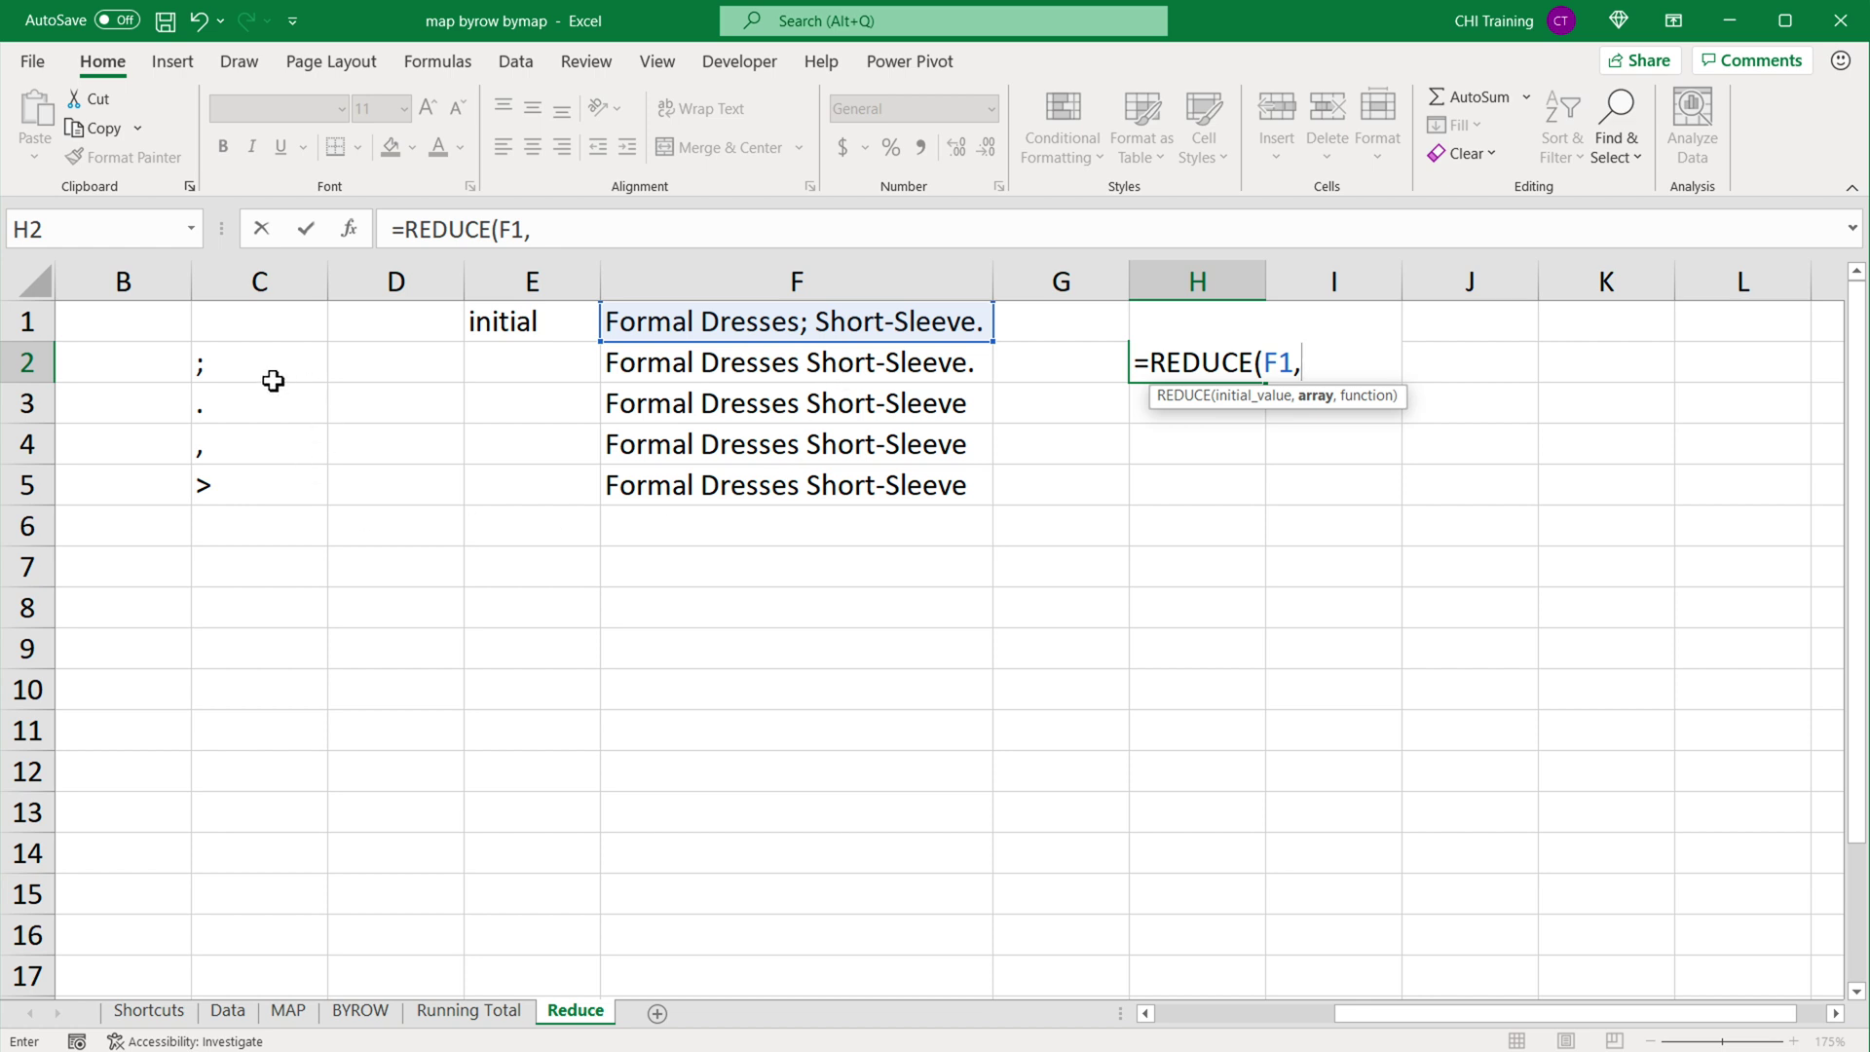
left_click_drag(264, 369, 263, 478)
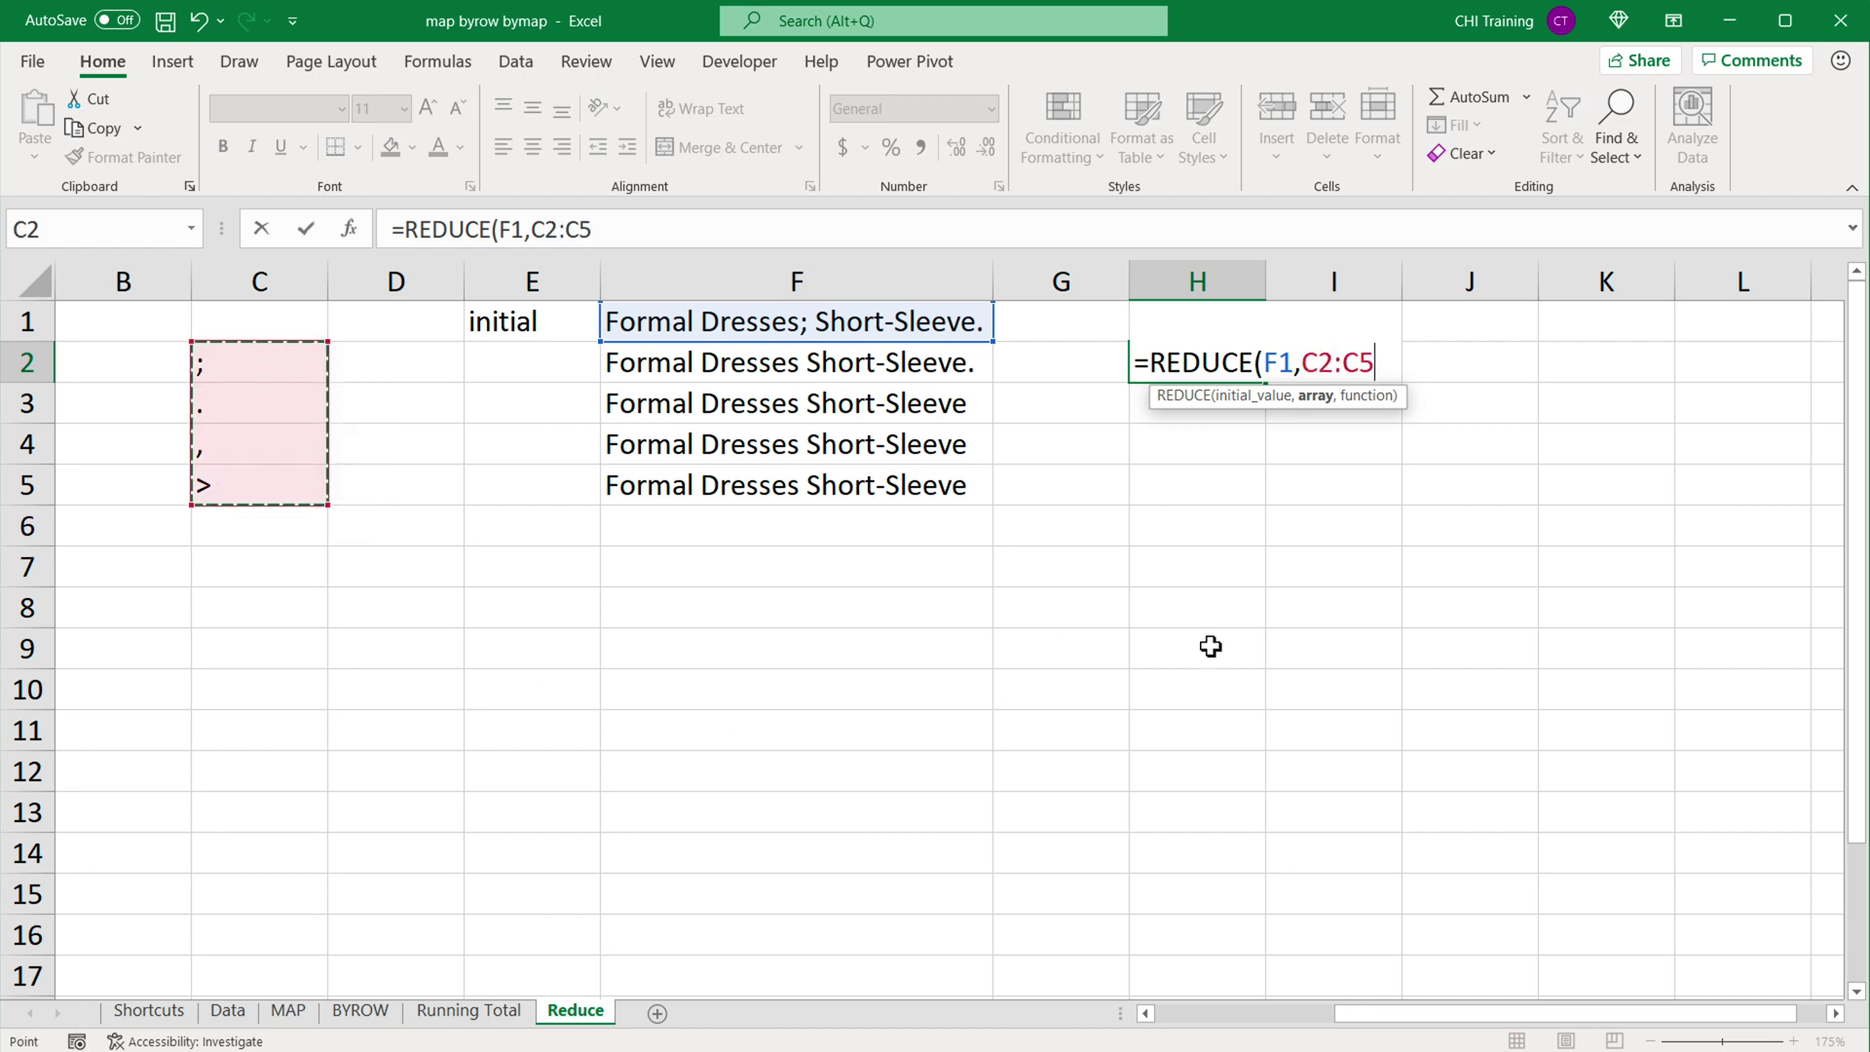
type(",")
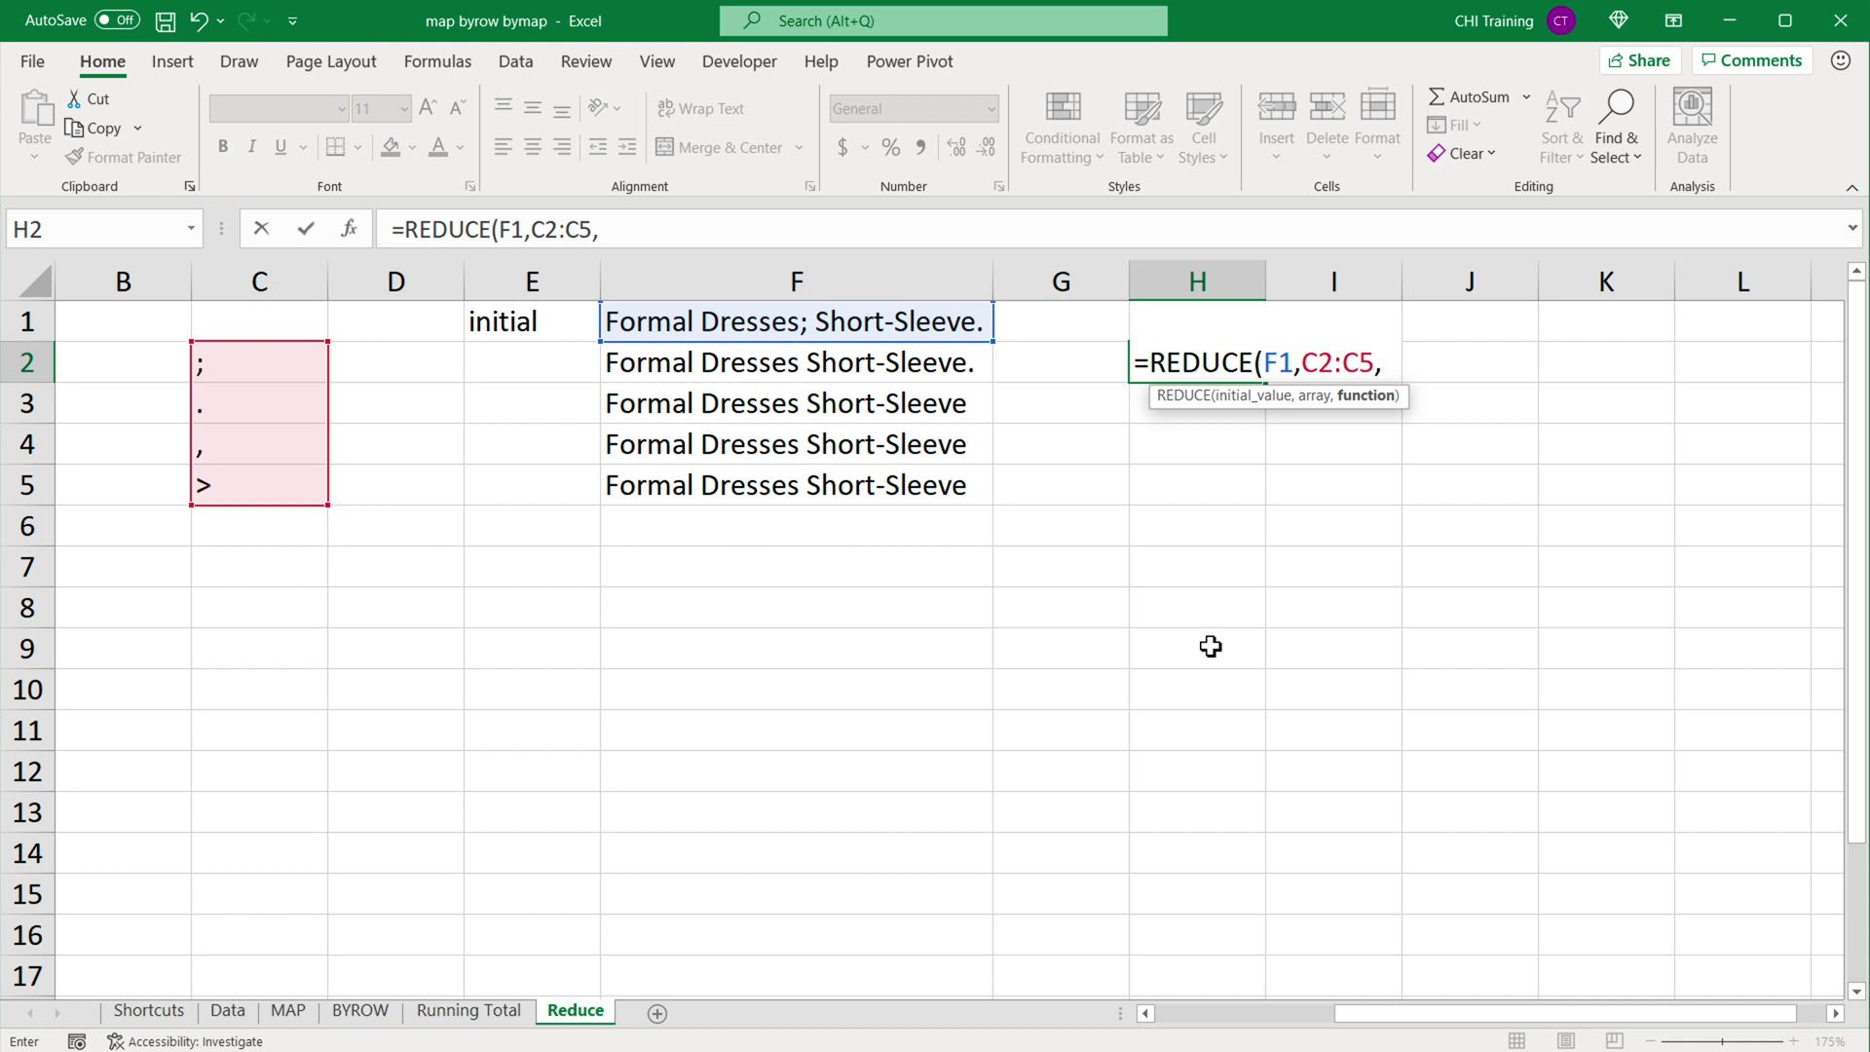
Add a LAMBDA with the parameters changingvalue and r as the function argument of the REDUCE formula in H2.
type("LAMBDA(")
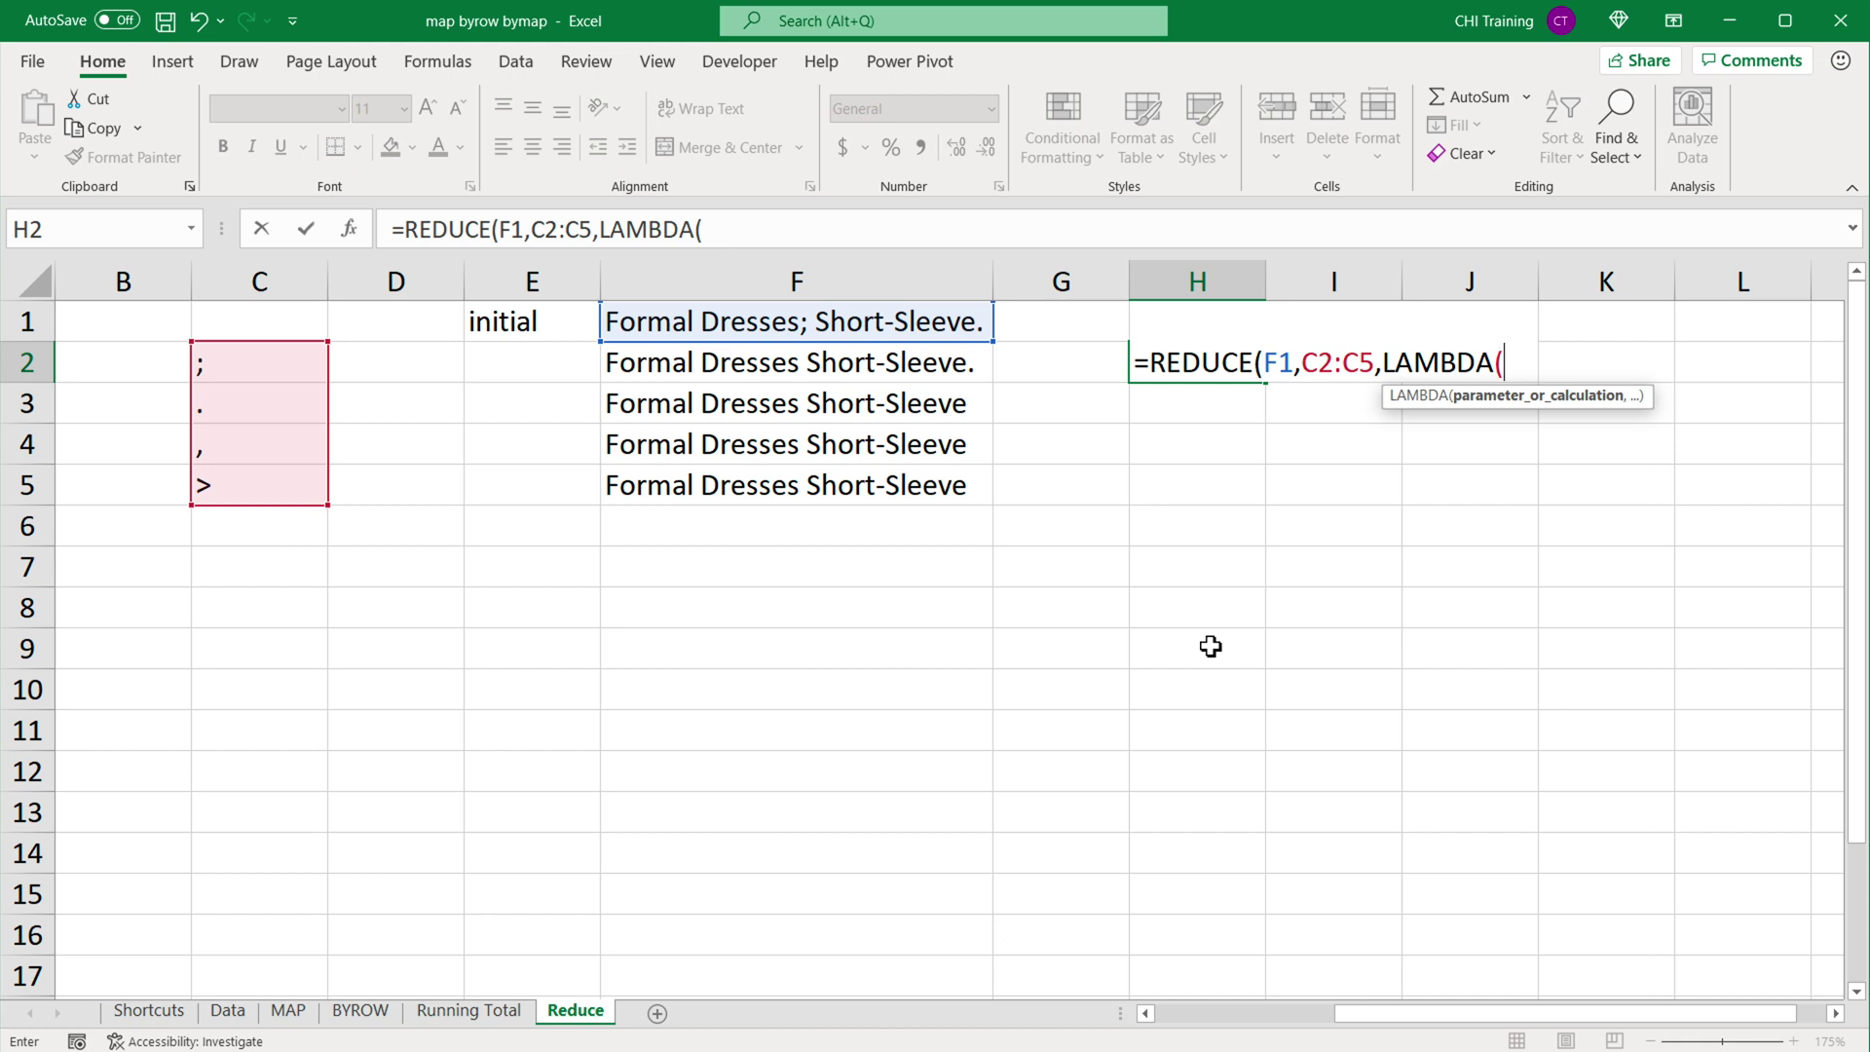
type("changi")
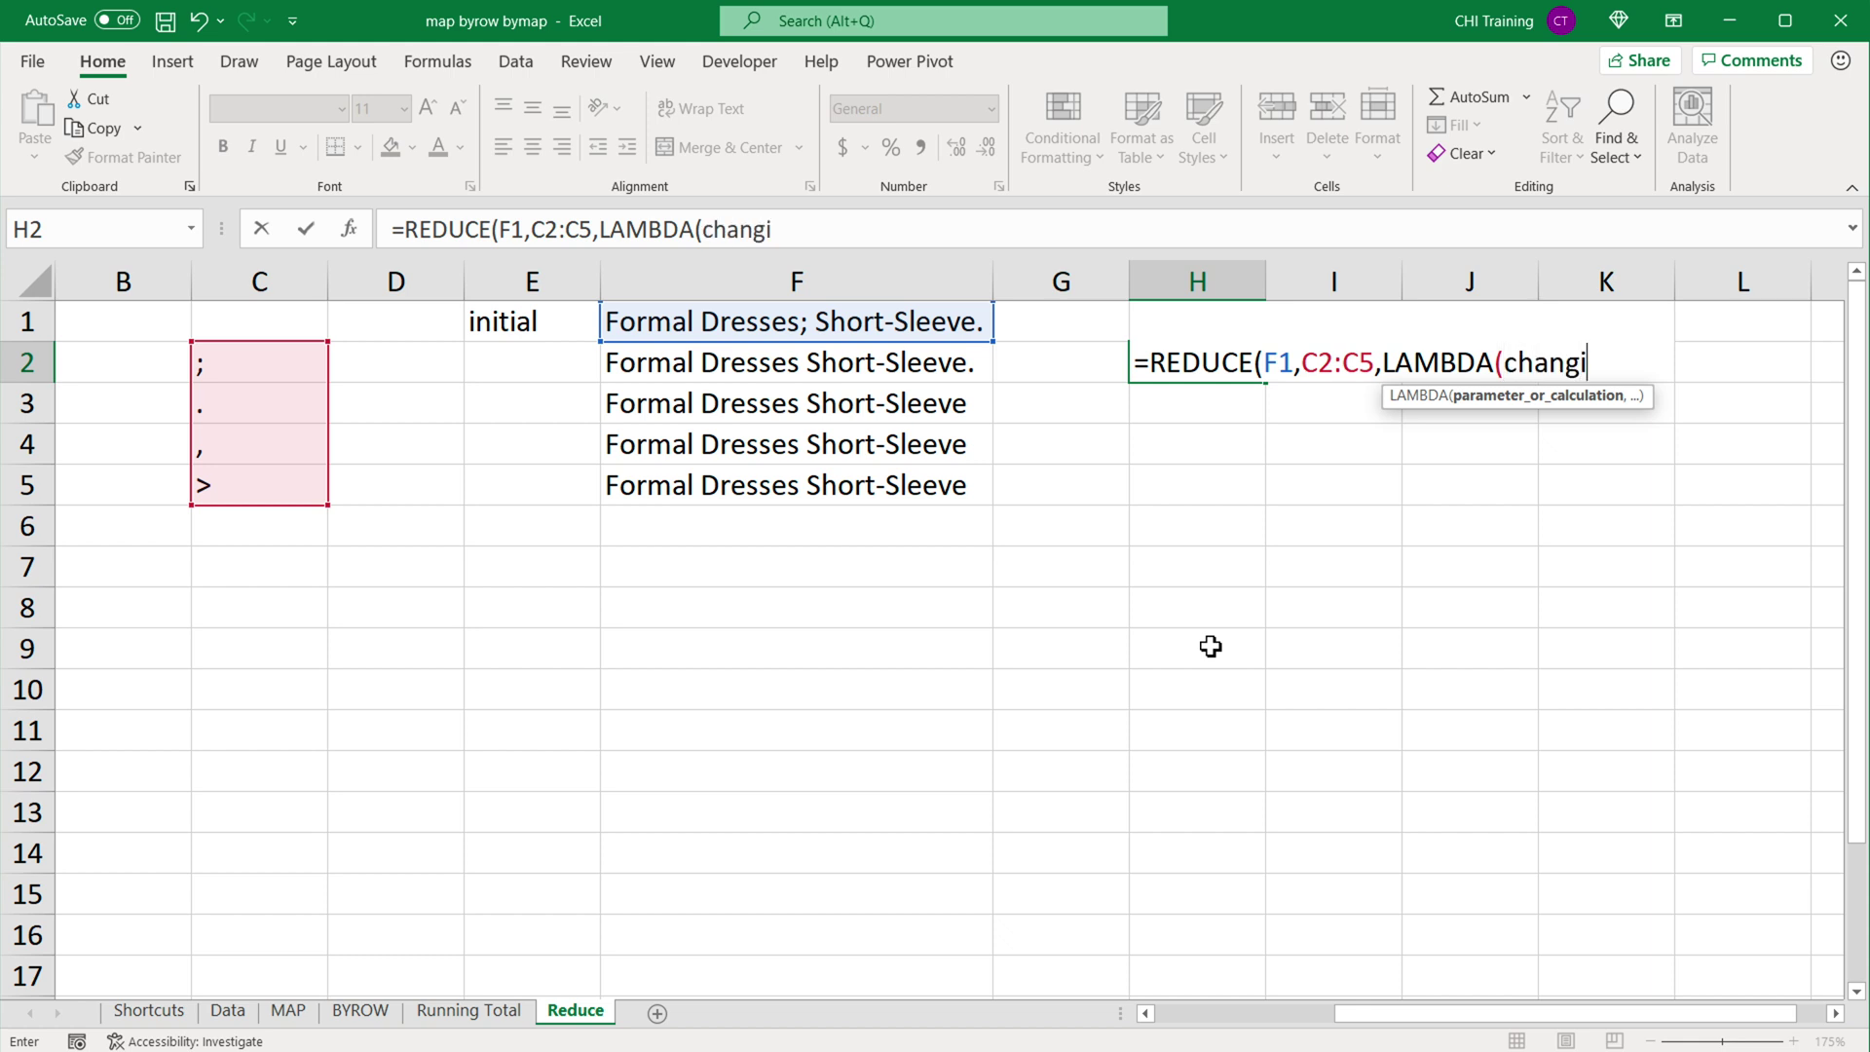
type("ngvalue,")
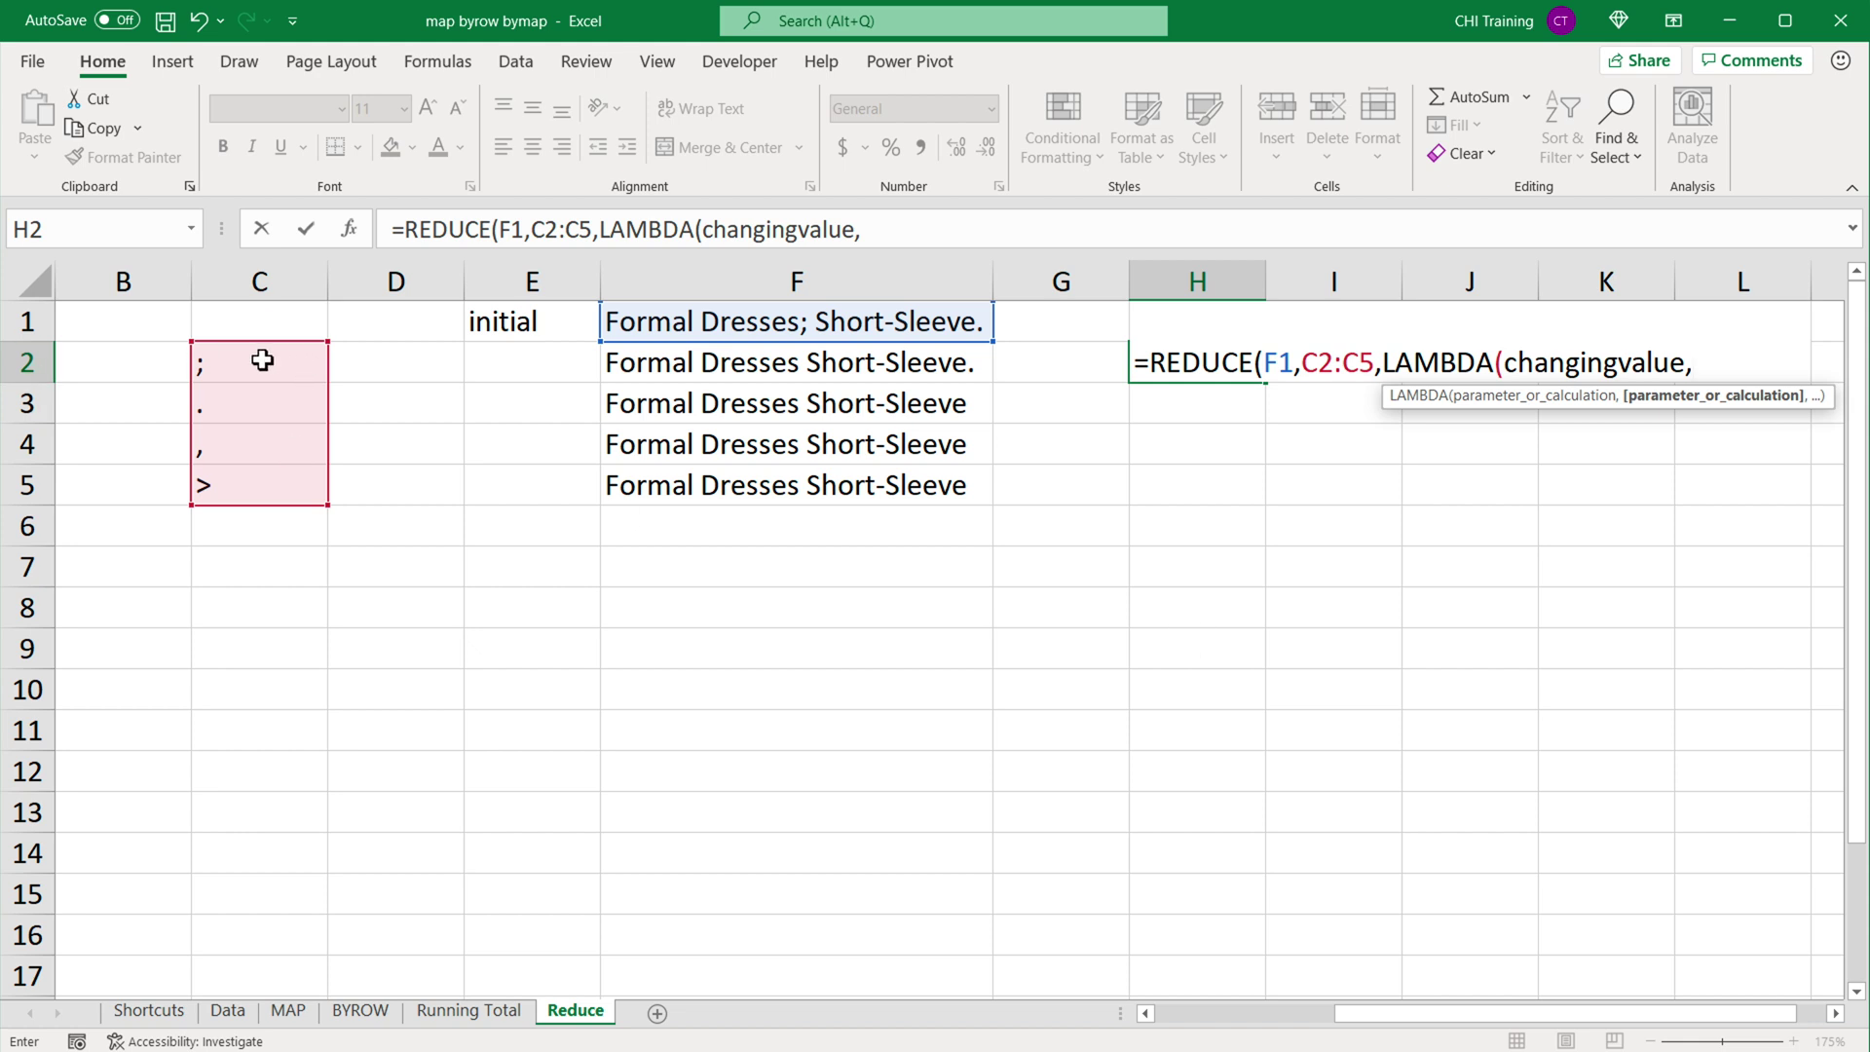
type("r")
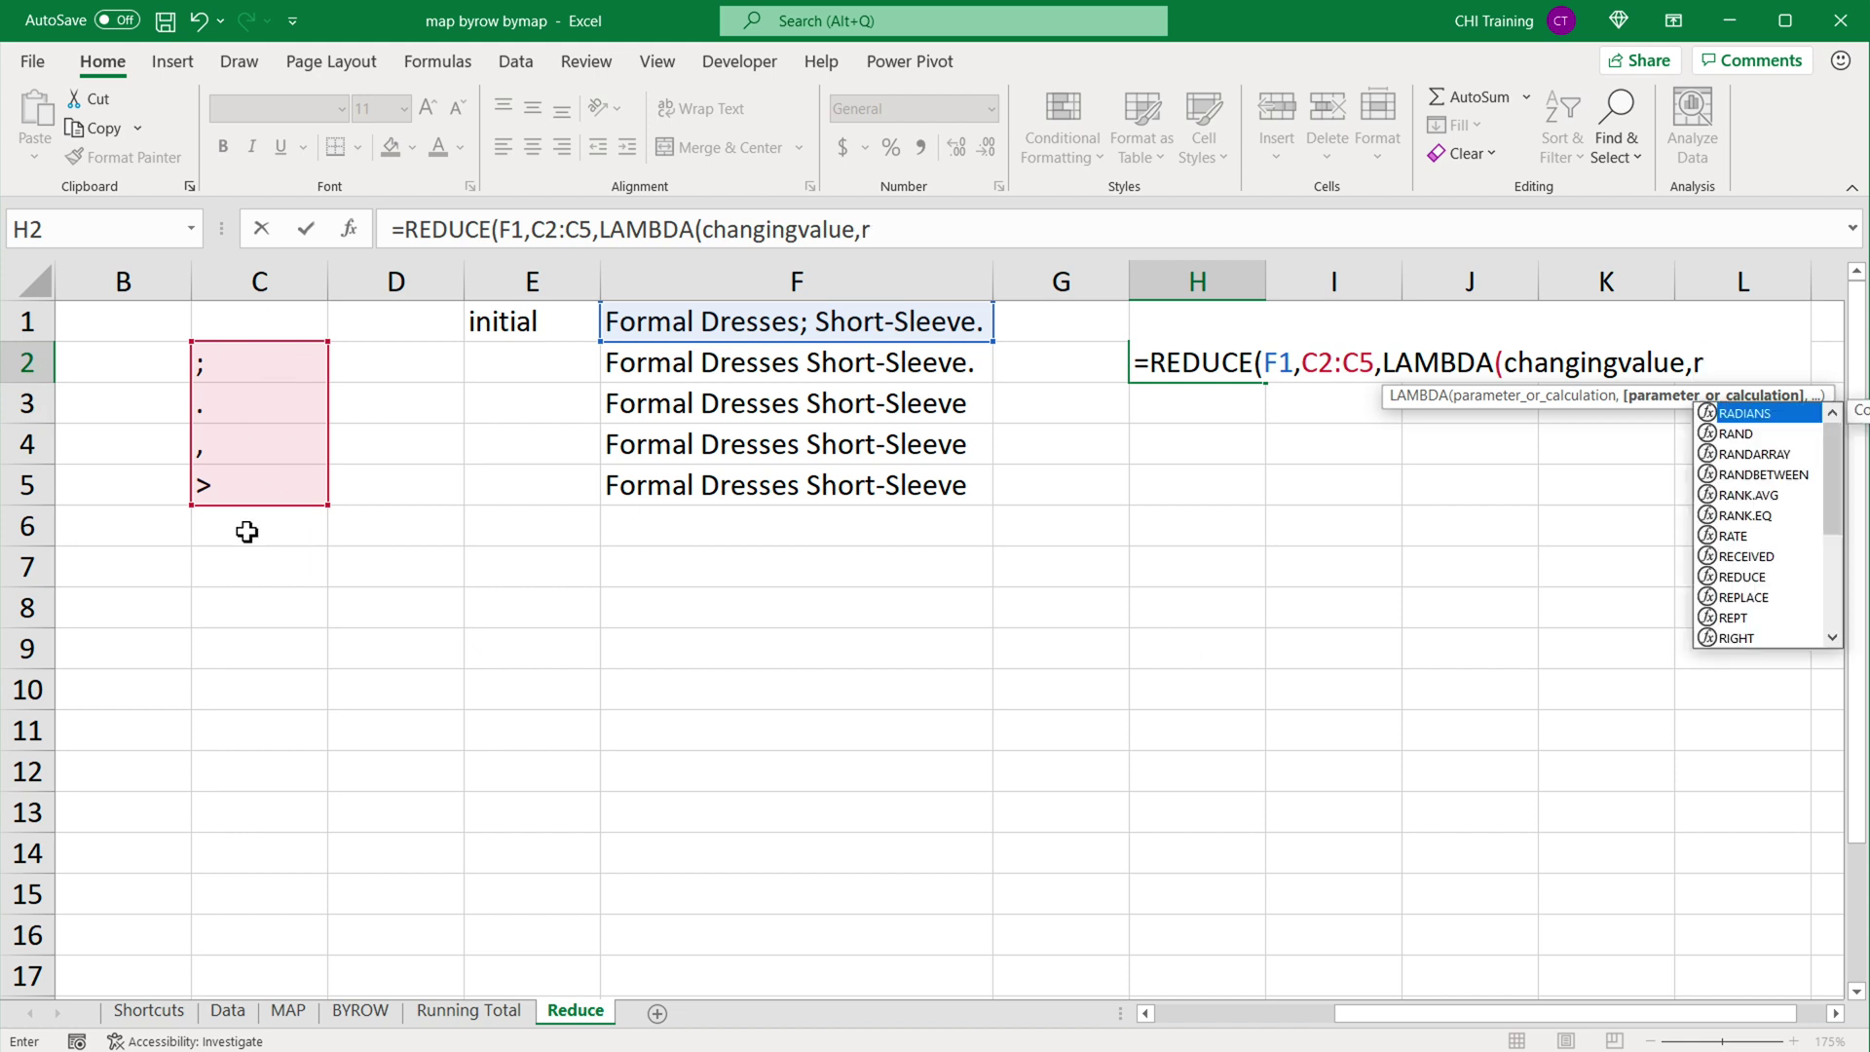
type(",")
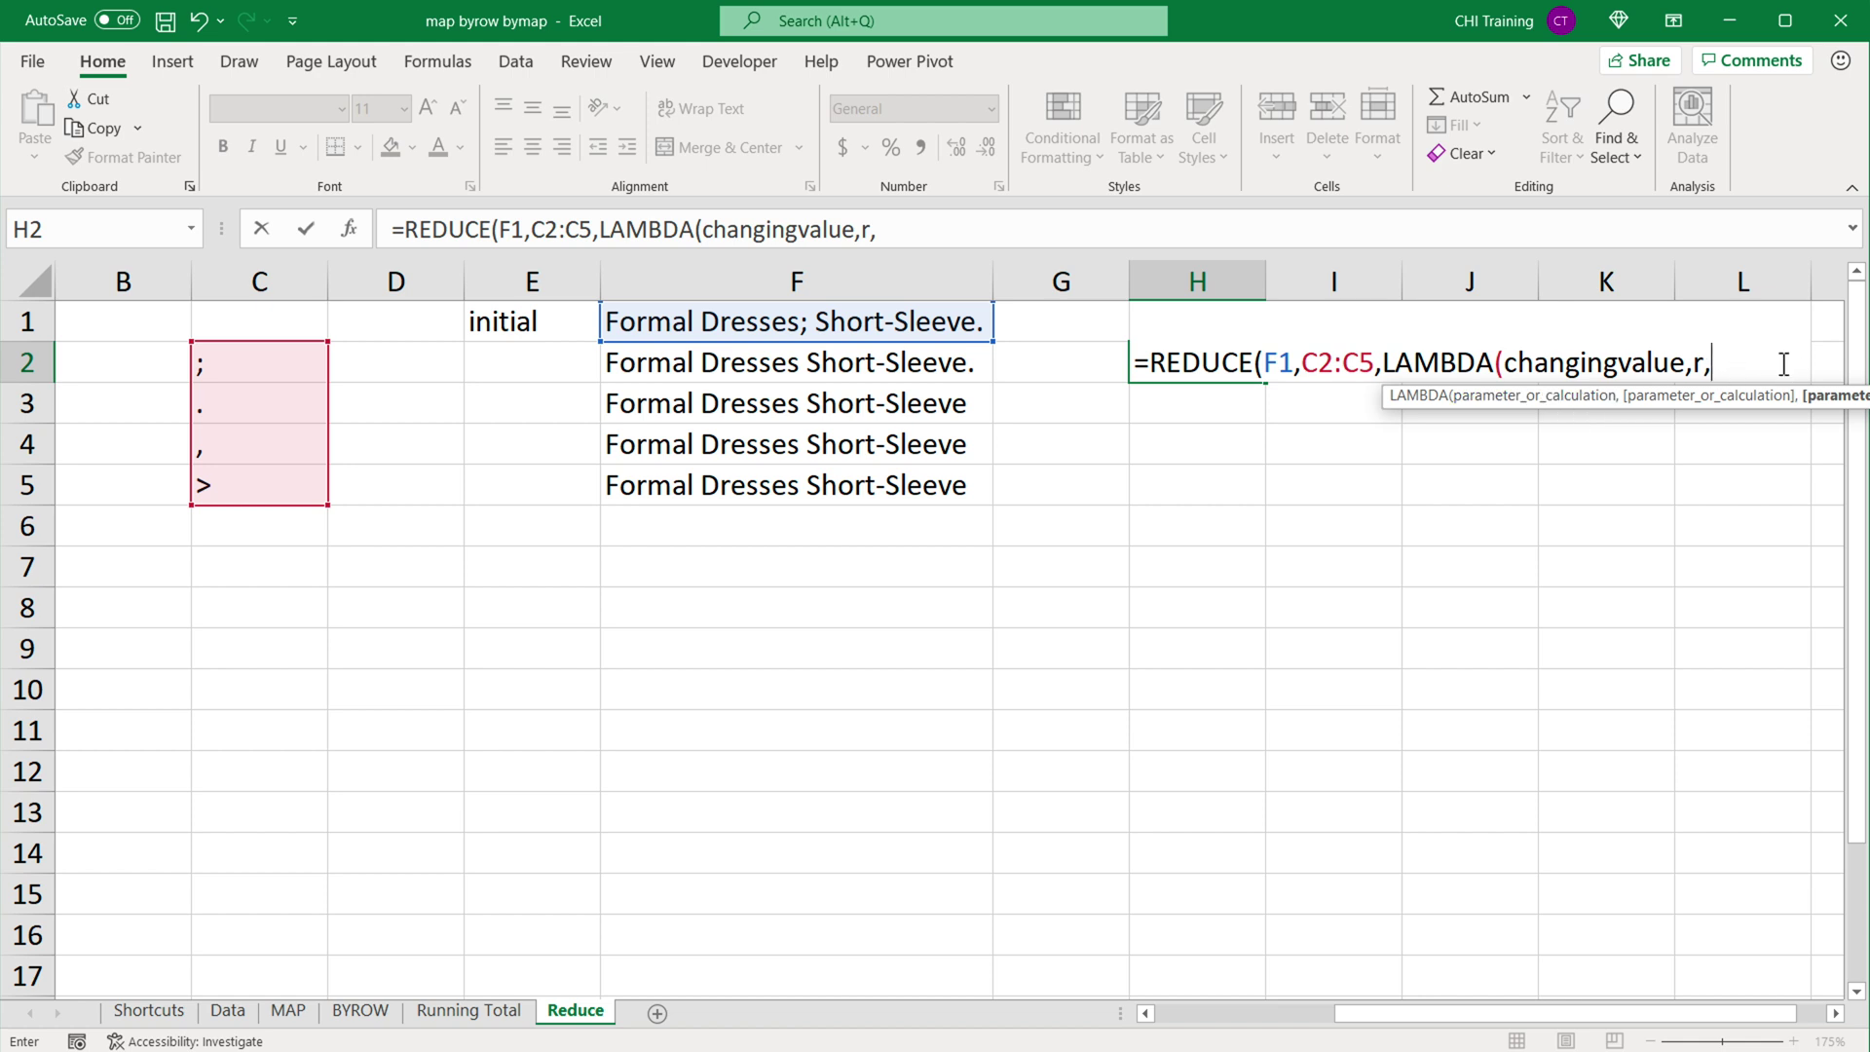
Store the unfinished REDUCE formula in H2 as text by prefixing it with an apostrophe.
left_click(1135, 362)
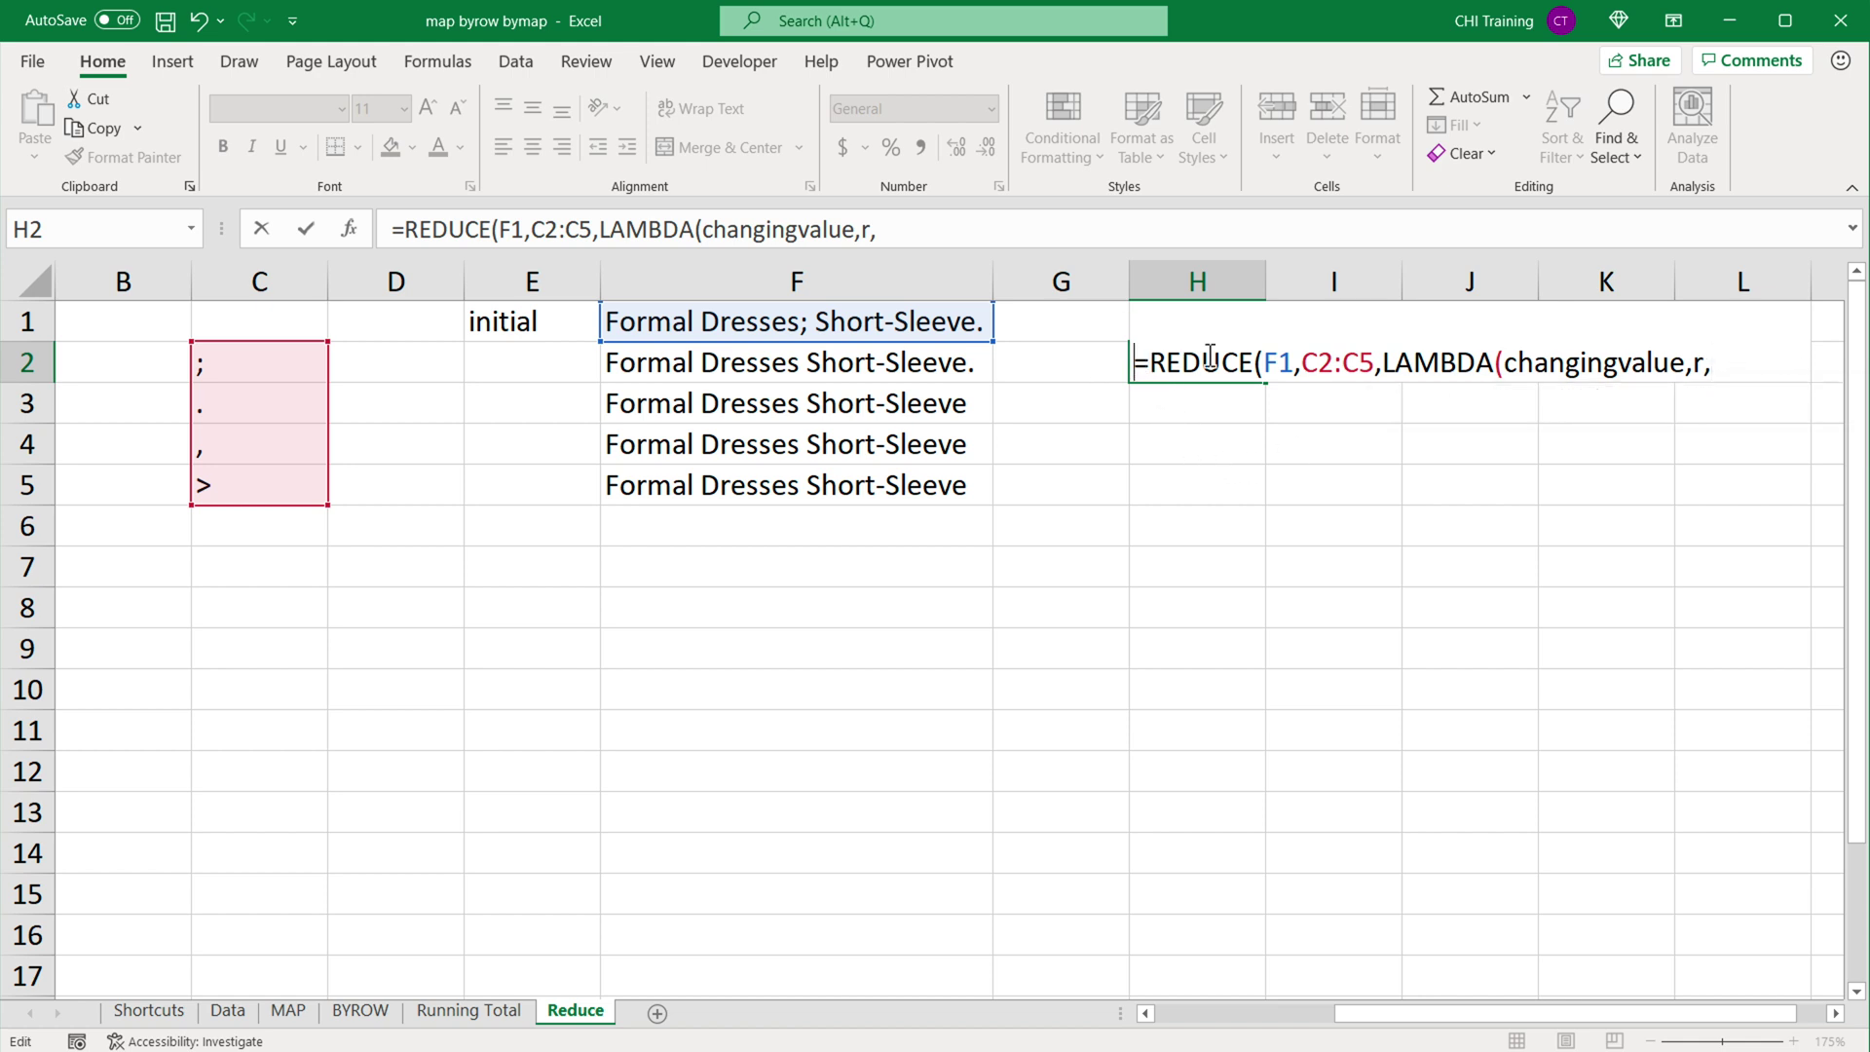
type("'")
key("Return")
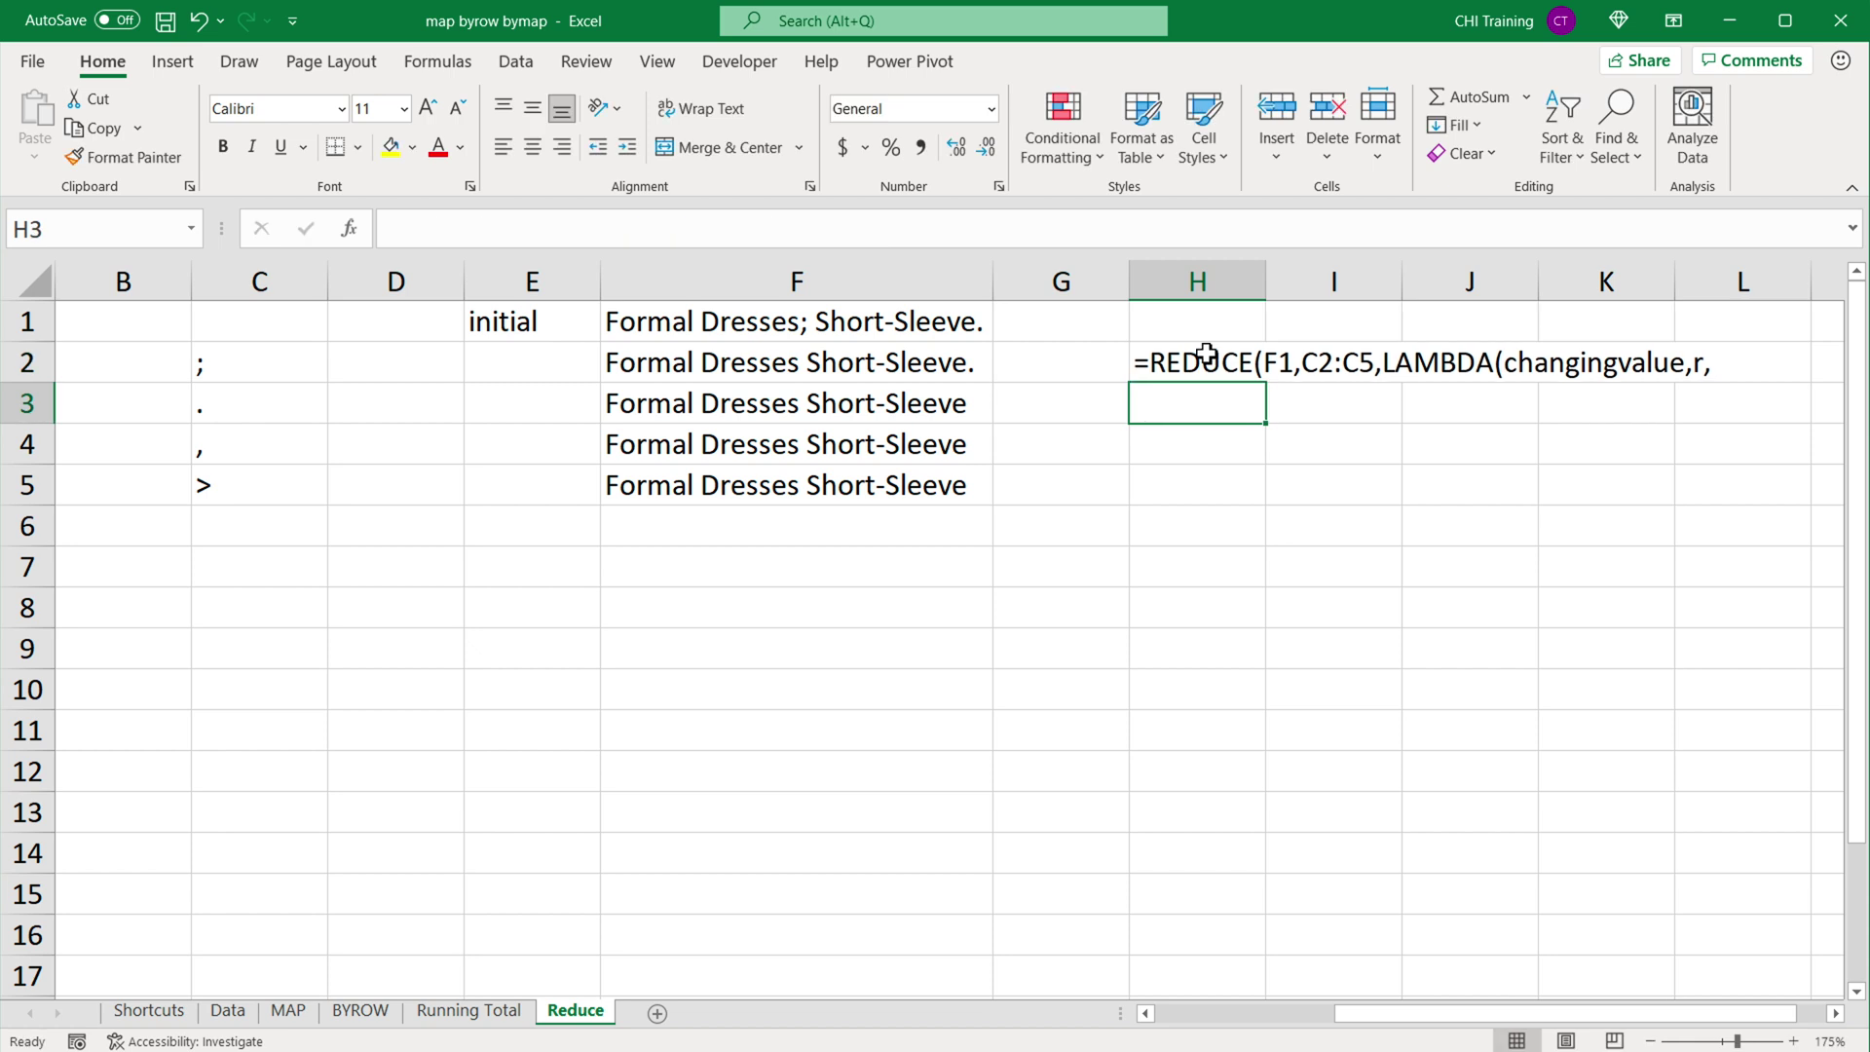
Copy SUBSTITUTE(F1,C2,"") from F2, remove the apostrophe in H2 and append the copied expression as the LAMBDA calculation.
double_click(849, 362)
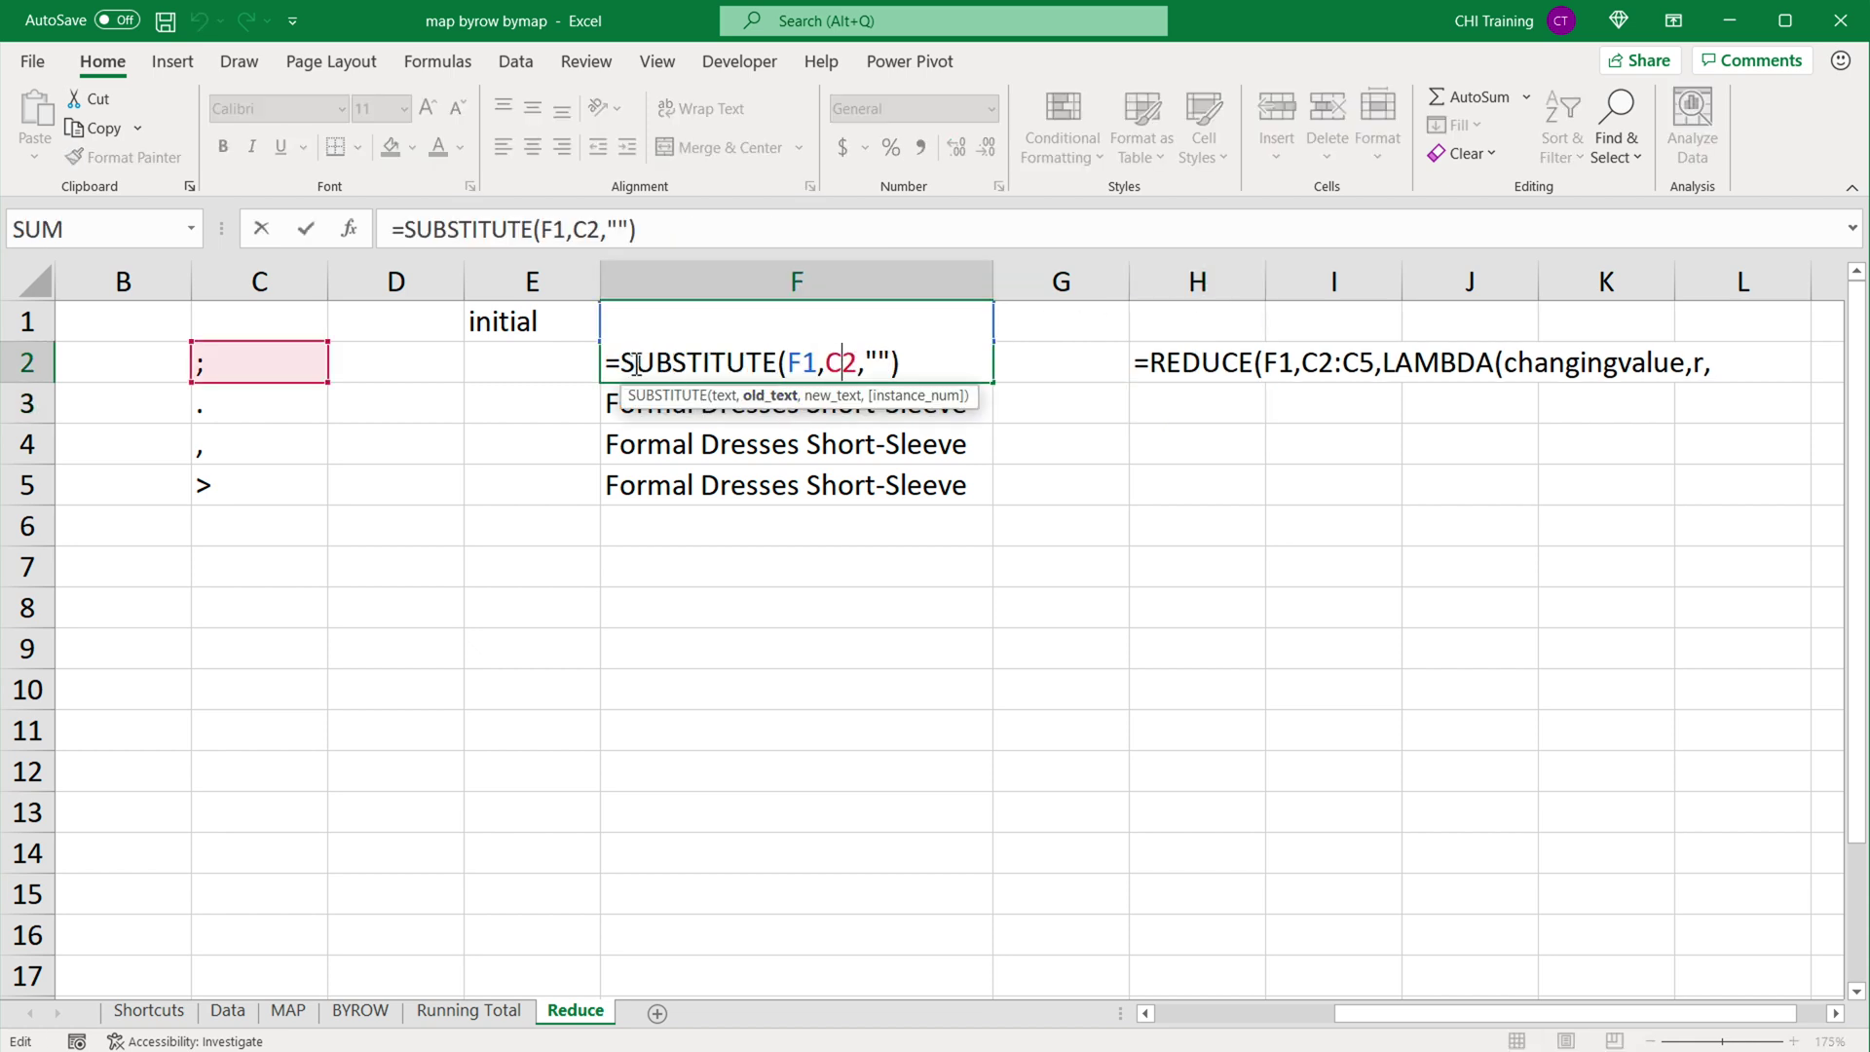
left_click_drag(628, 364, 931, 360)
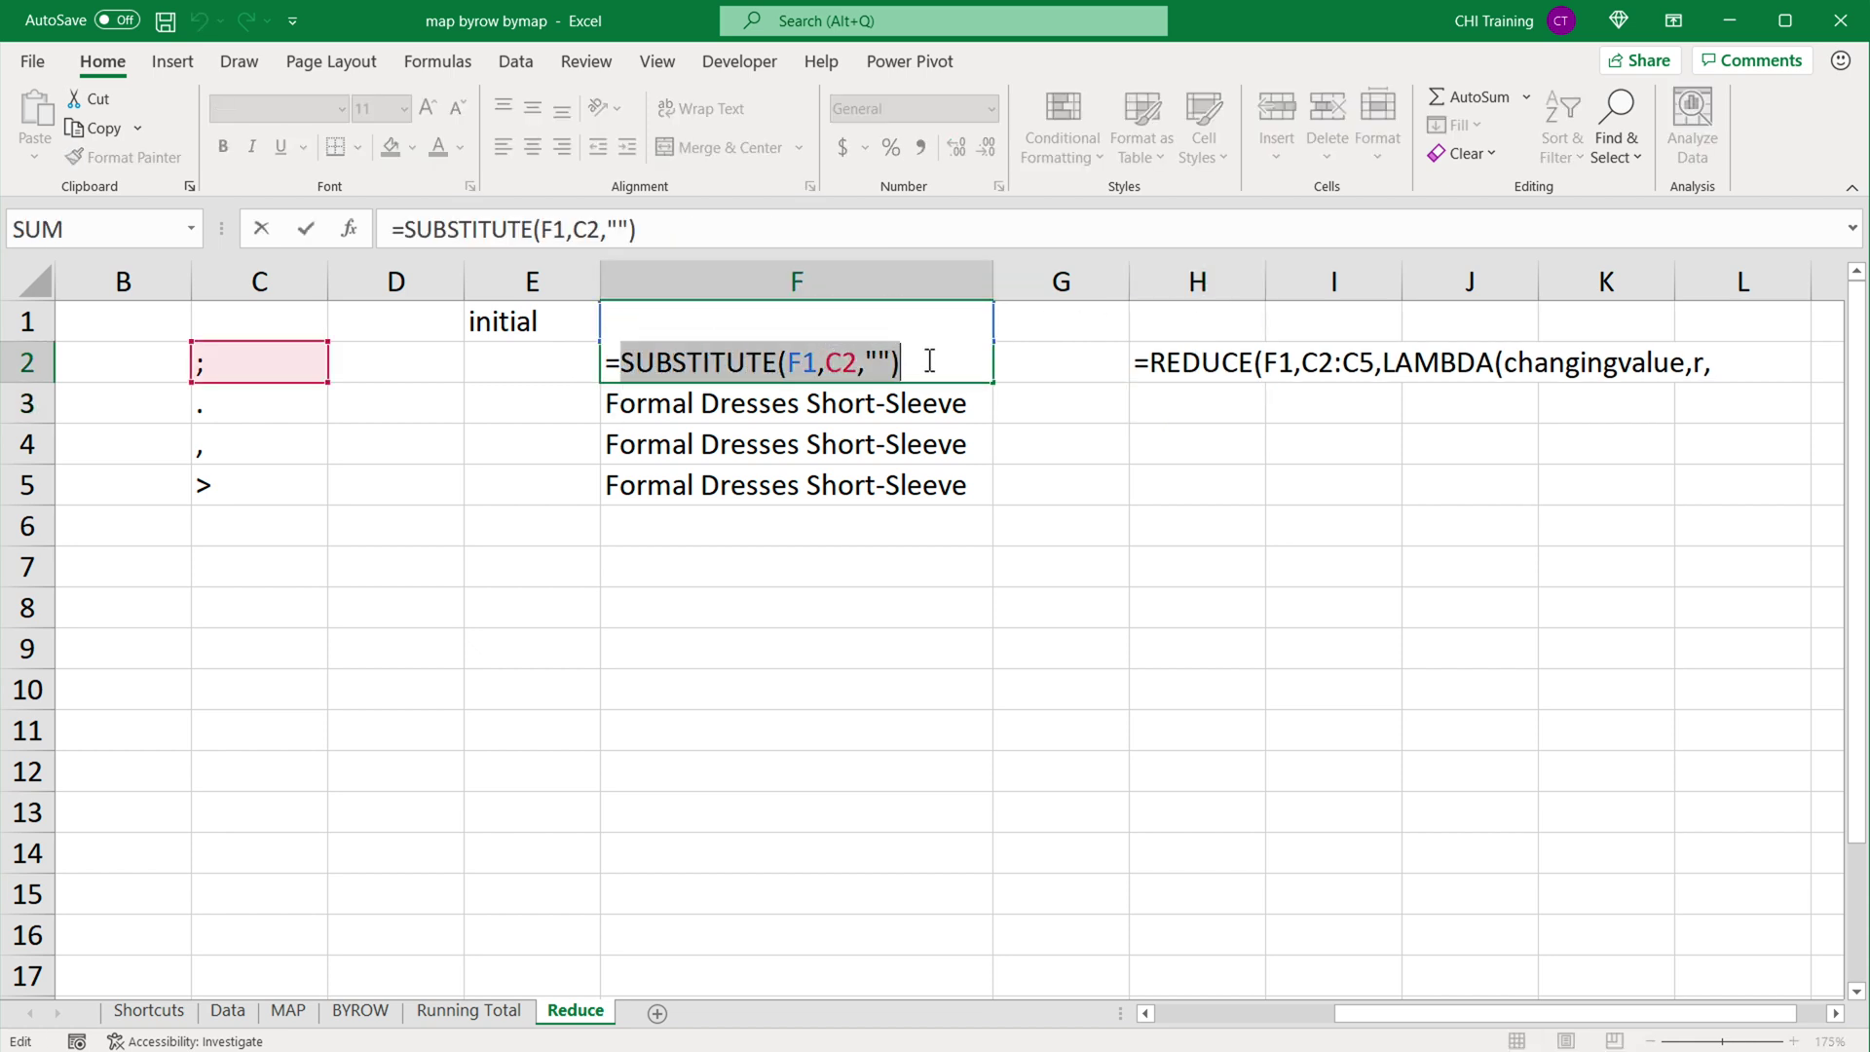
key("ctrl+c")
key("Escape")
double_click(1181, 359)
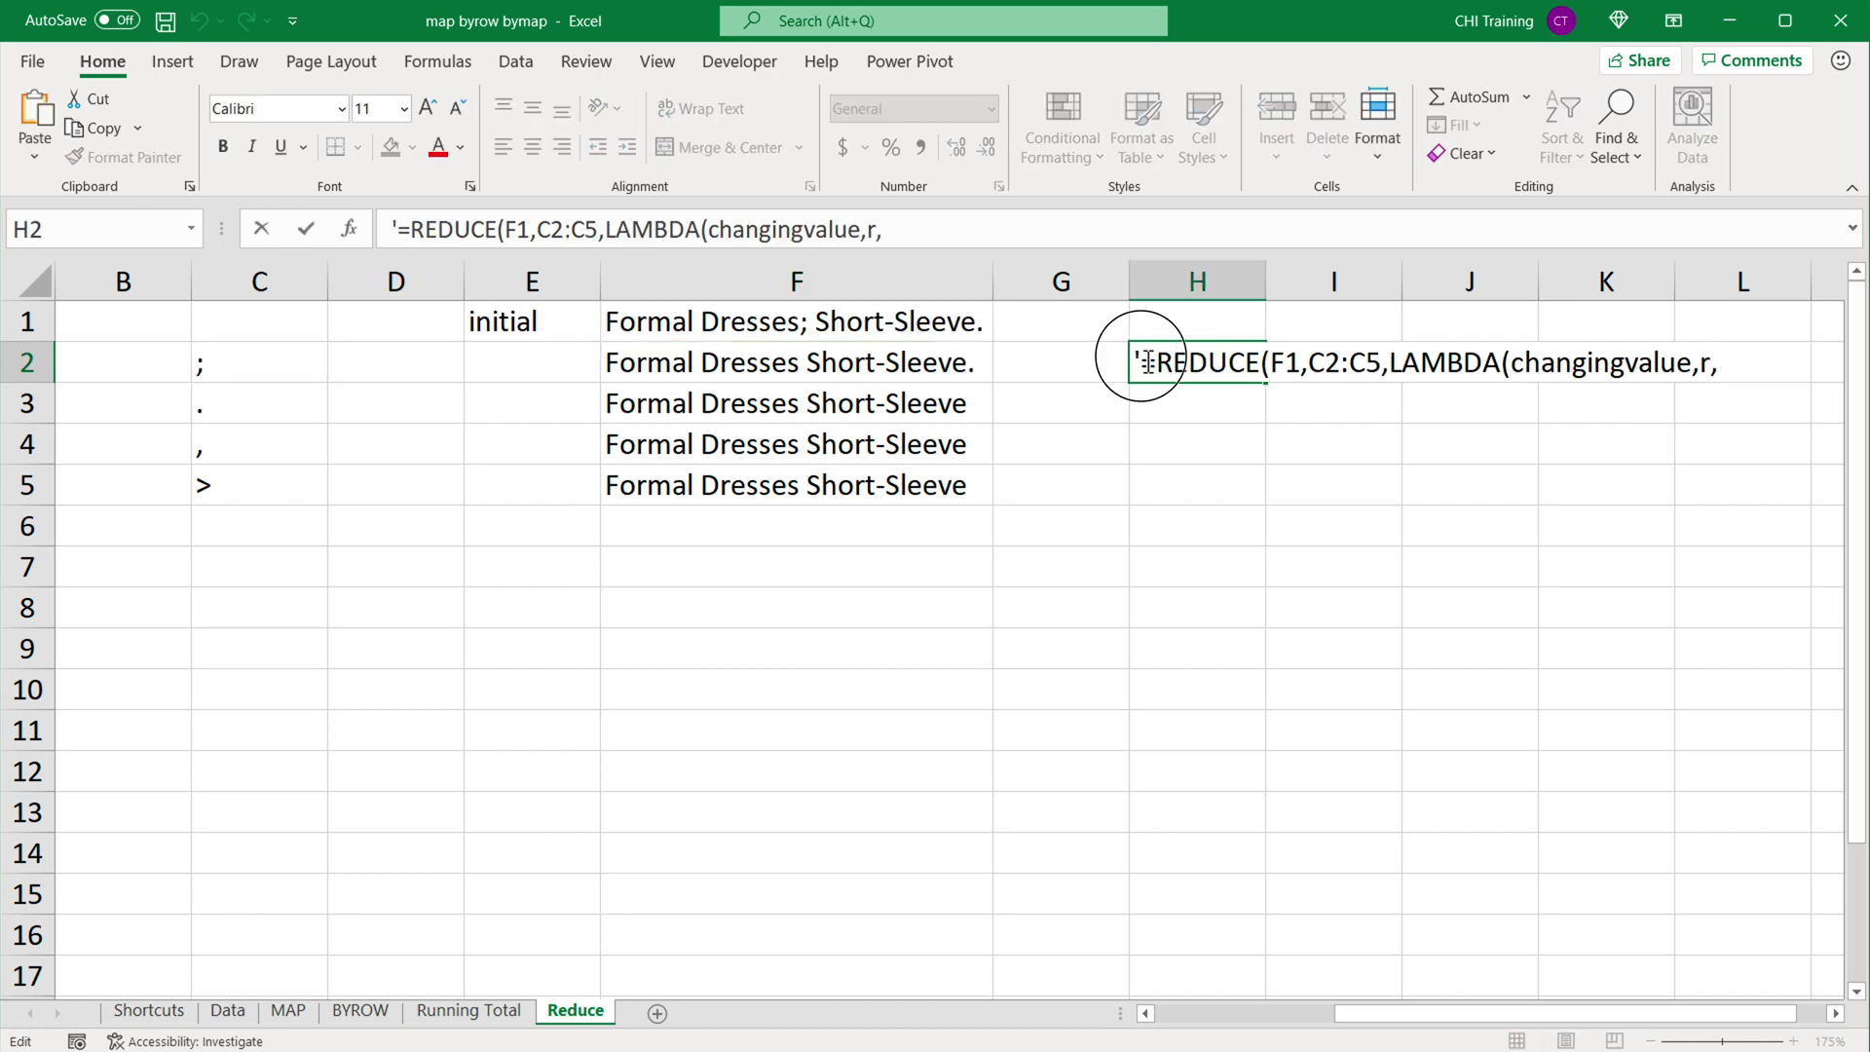
key("Home")
key("Delete")
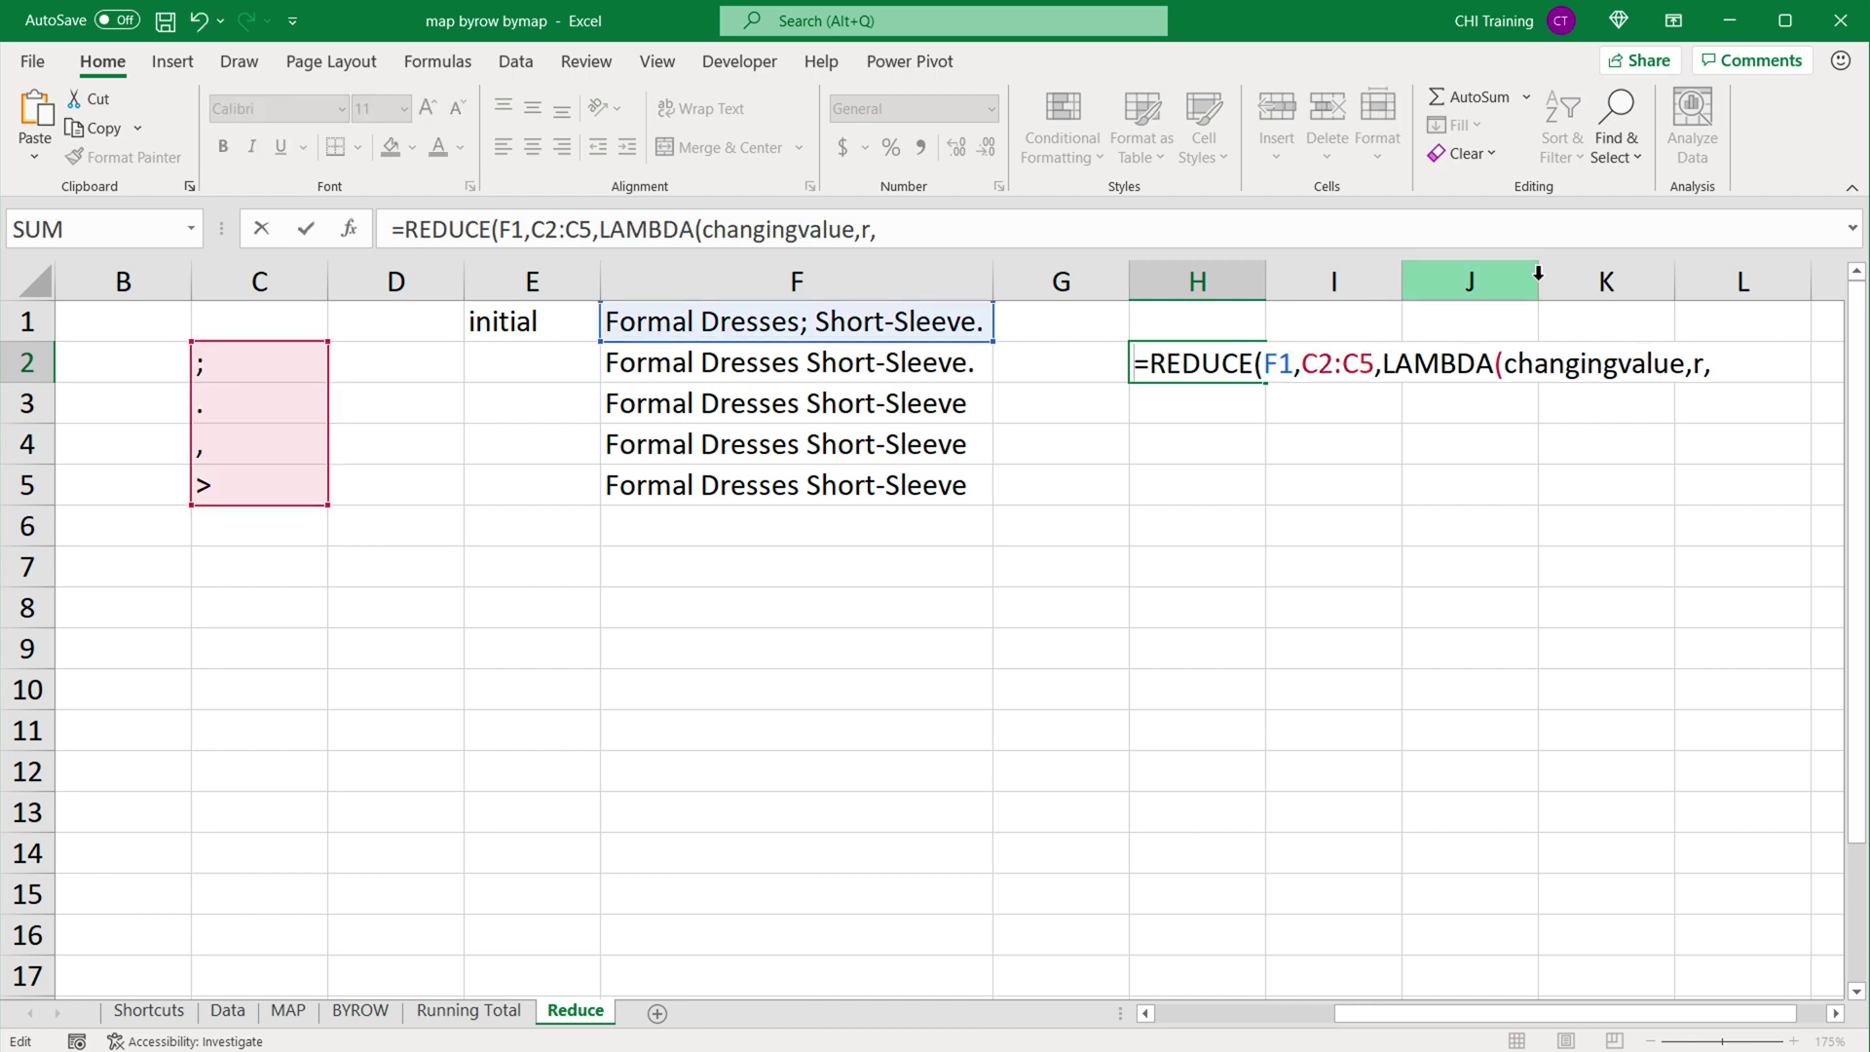
key("End")
key("ctrl+v")
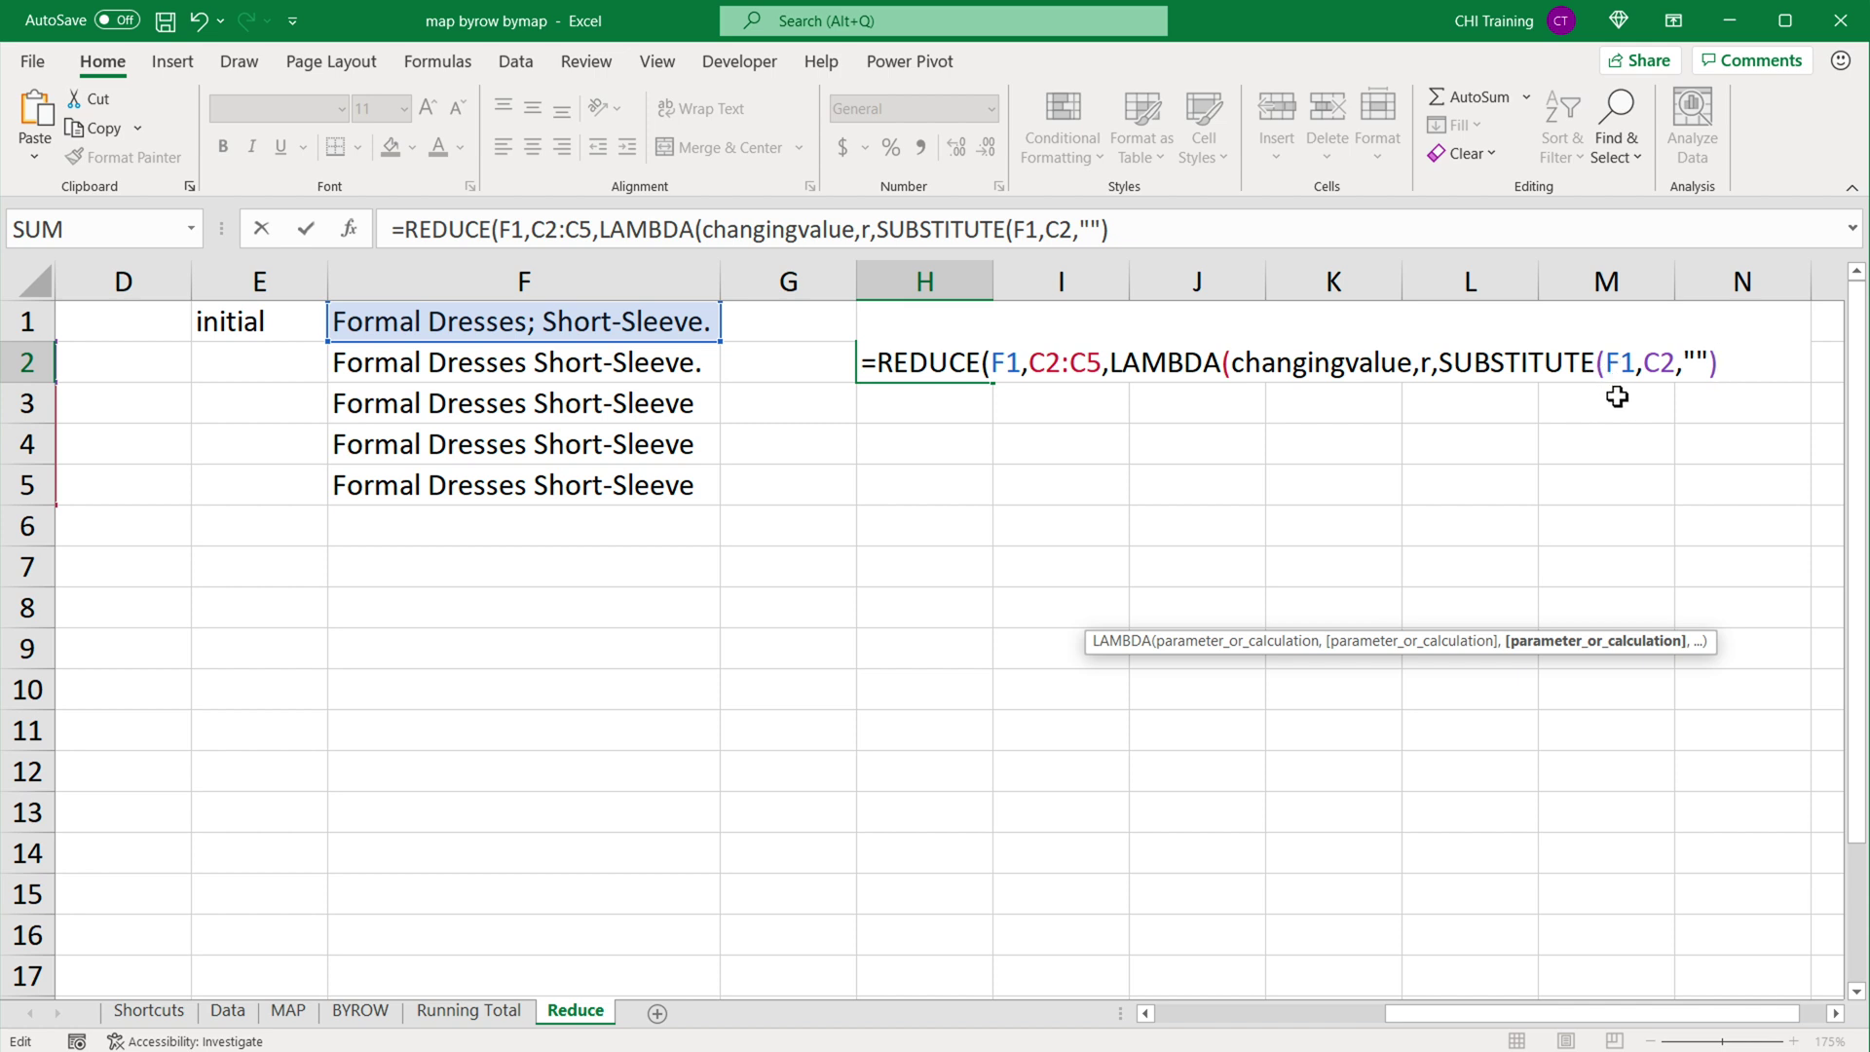
Replace F1 inside the SUBSTITUTE part of the H2 formula with the changingvalue parameter.
left_click_drag(1674, 368, 1661, 373)
double_click(1624, 371)
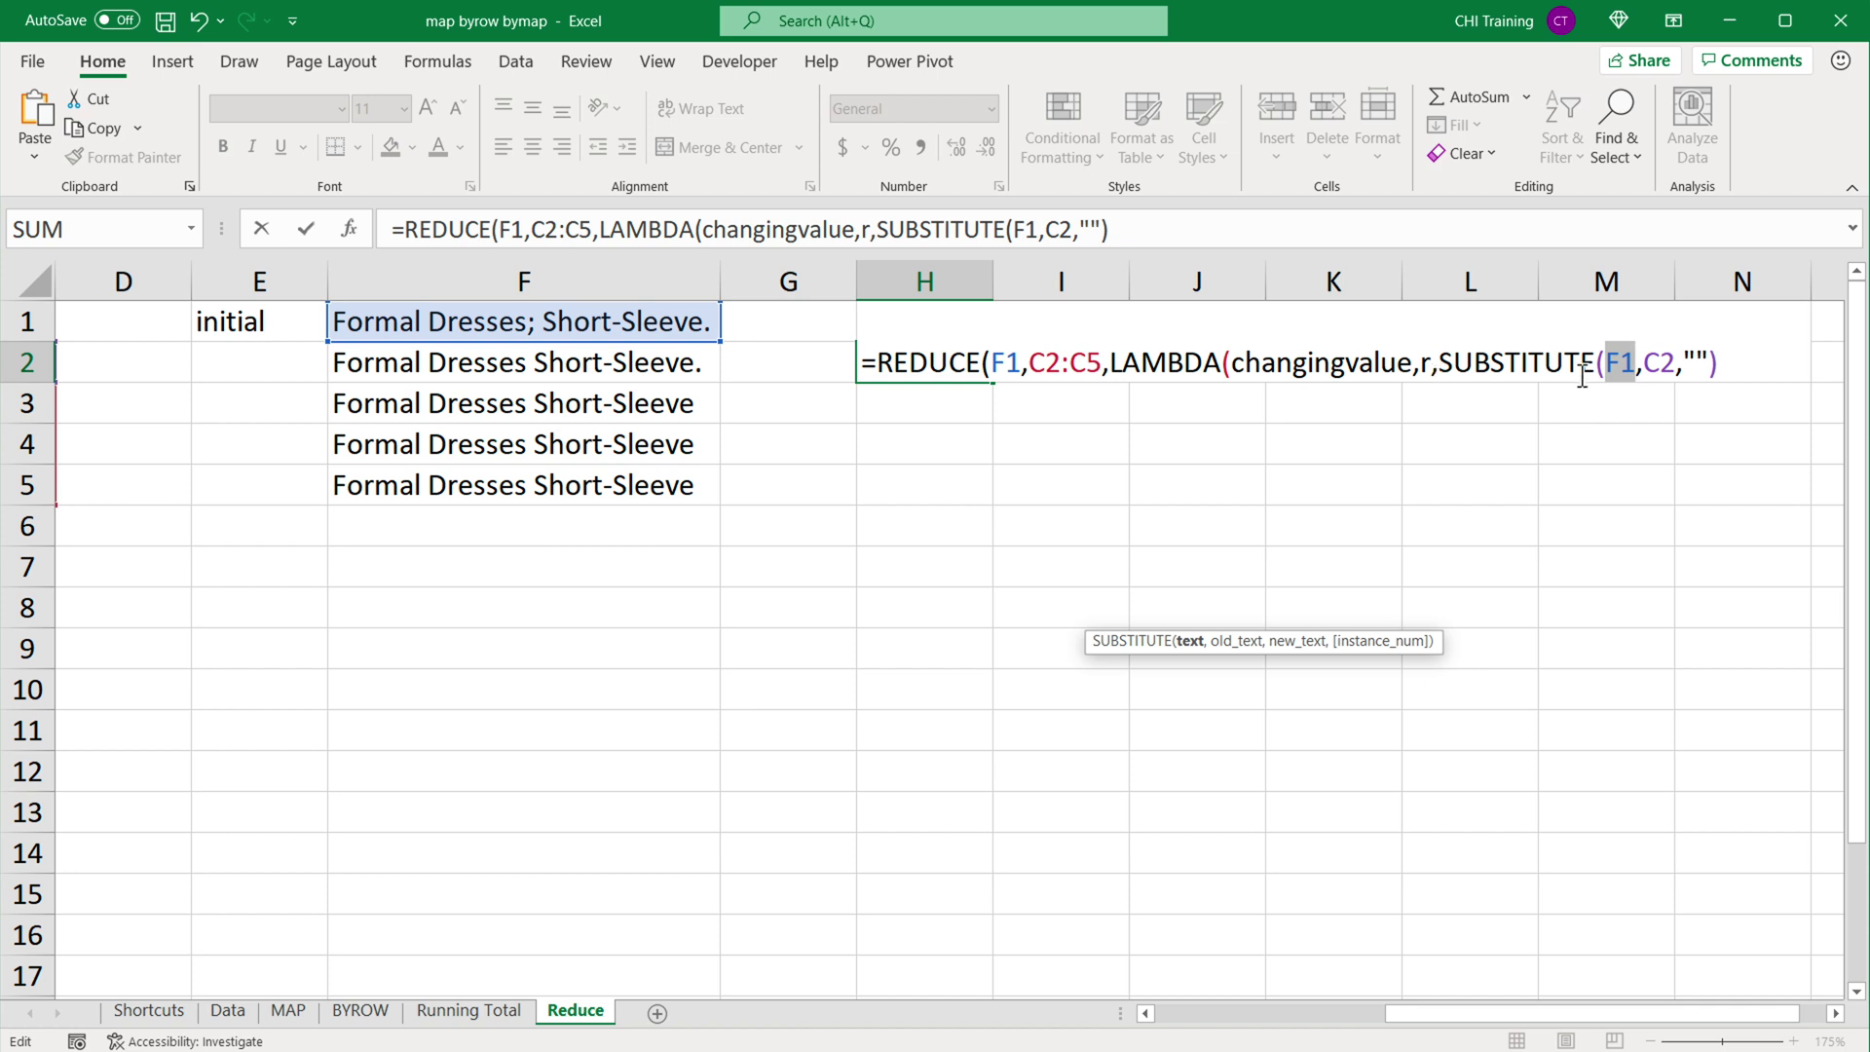
type("chan")
key("Tab")
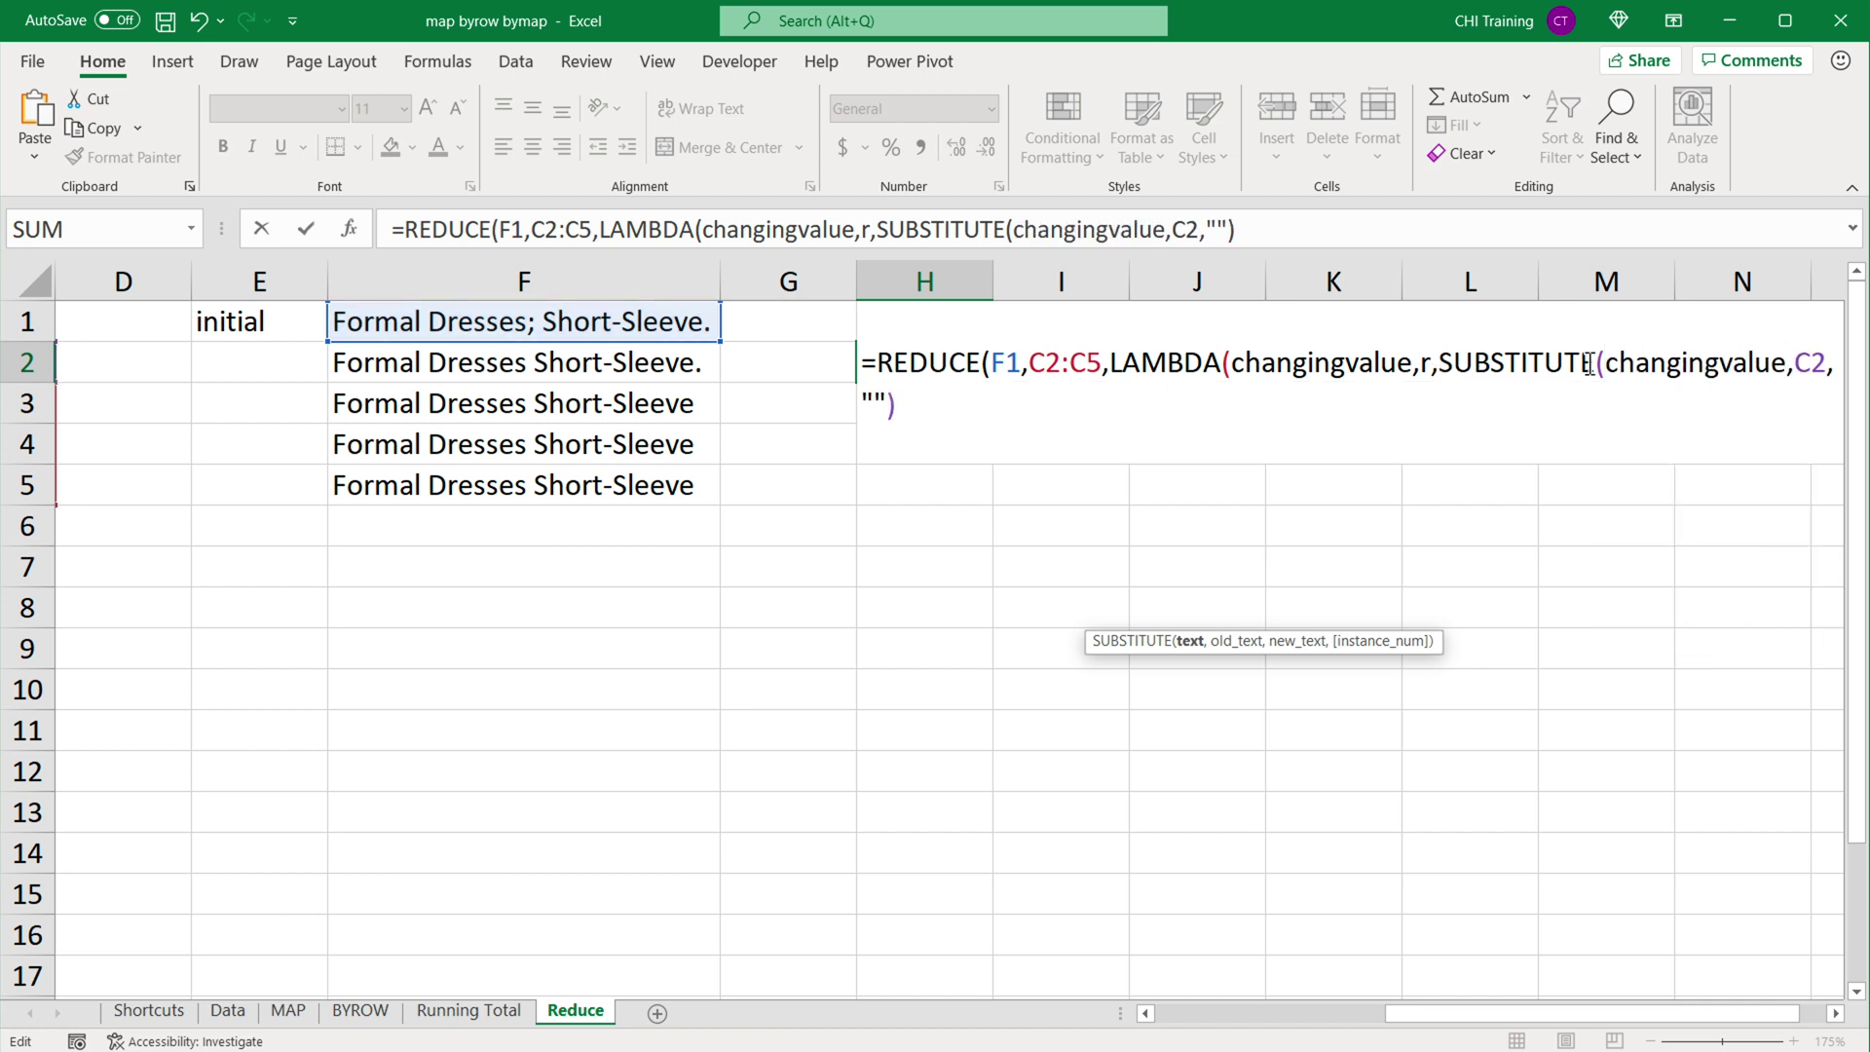
Replace C2 inside the SUBSTITUTE part of the H2 formula with the r parameter.
left_click(1835, 1013)
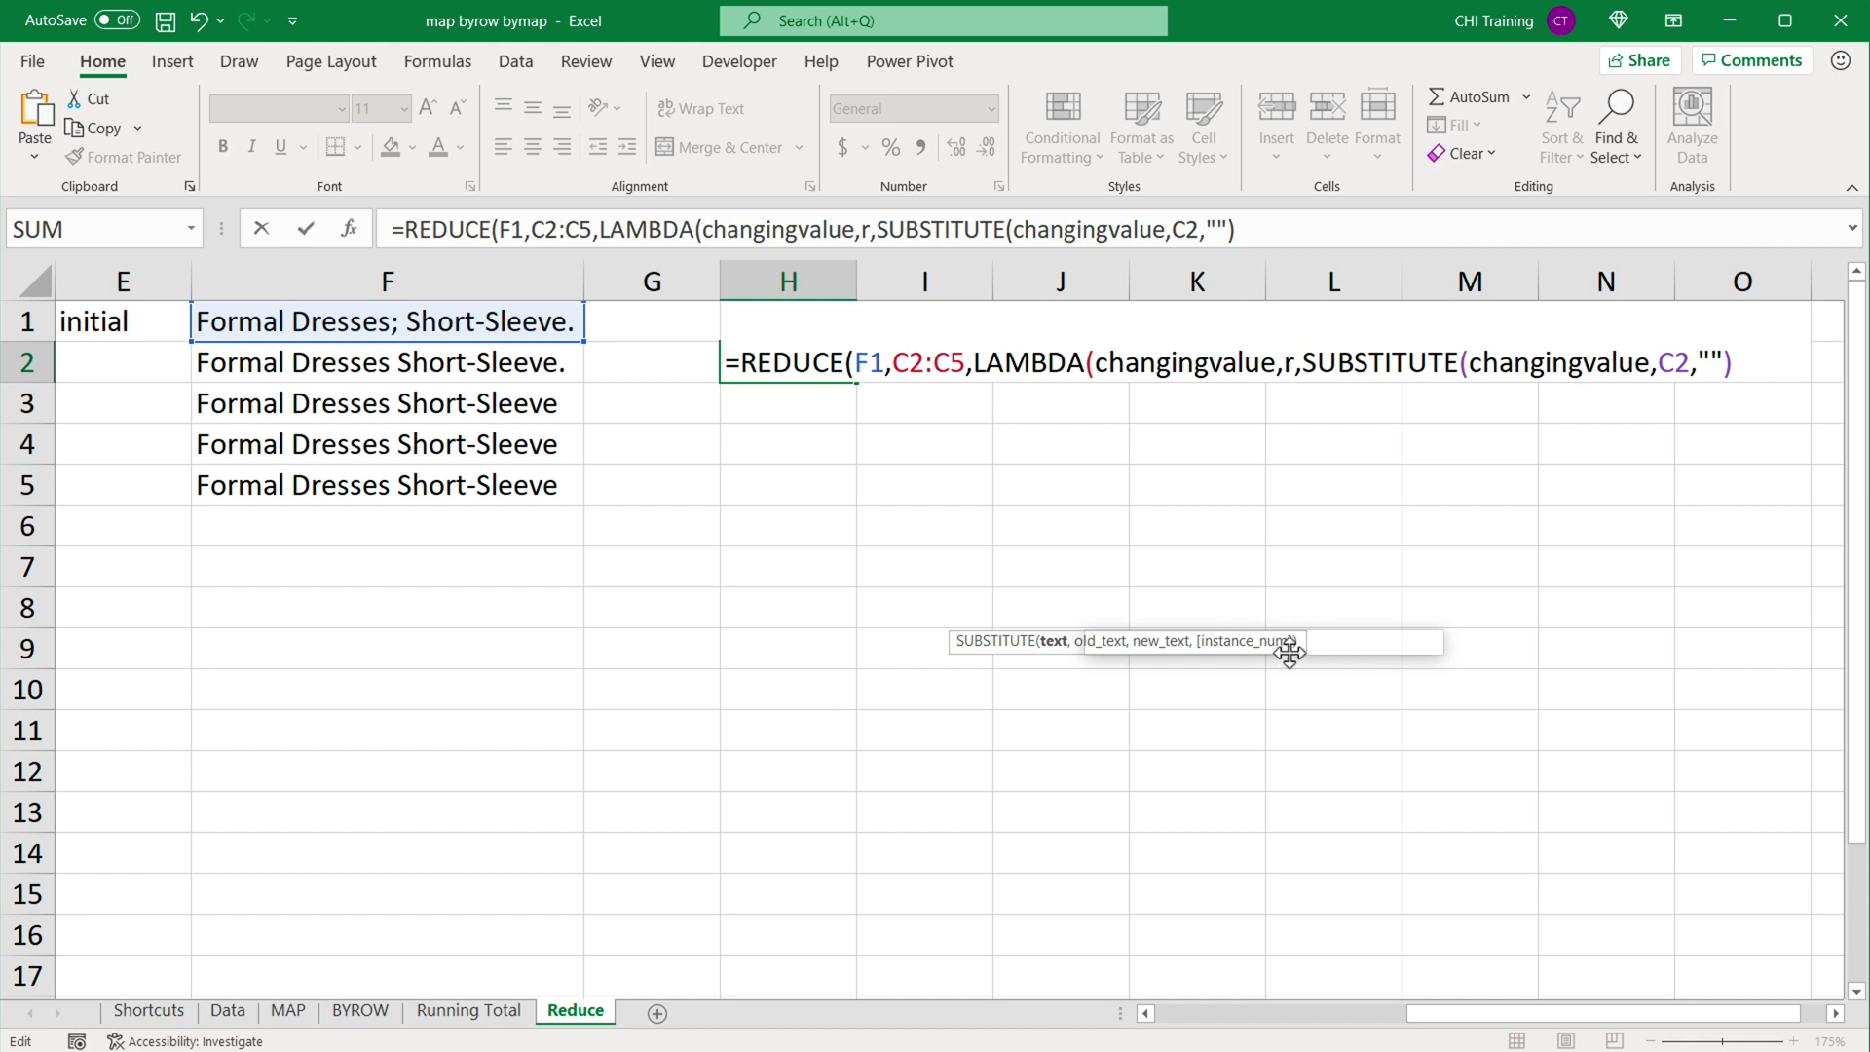
left_click_drag(1285, 650, 1303, 736)
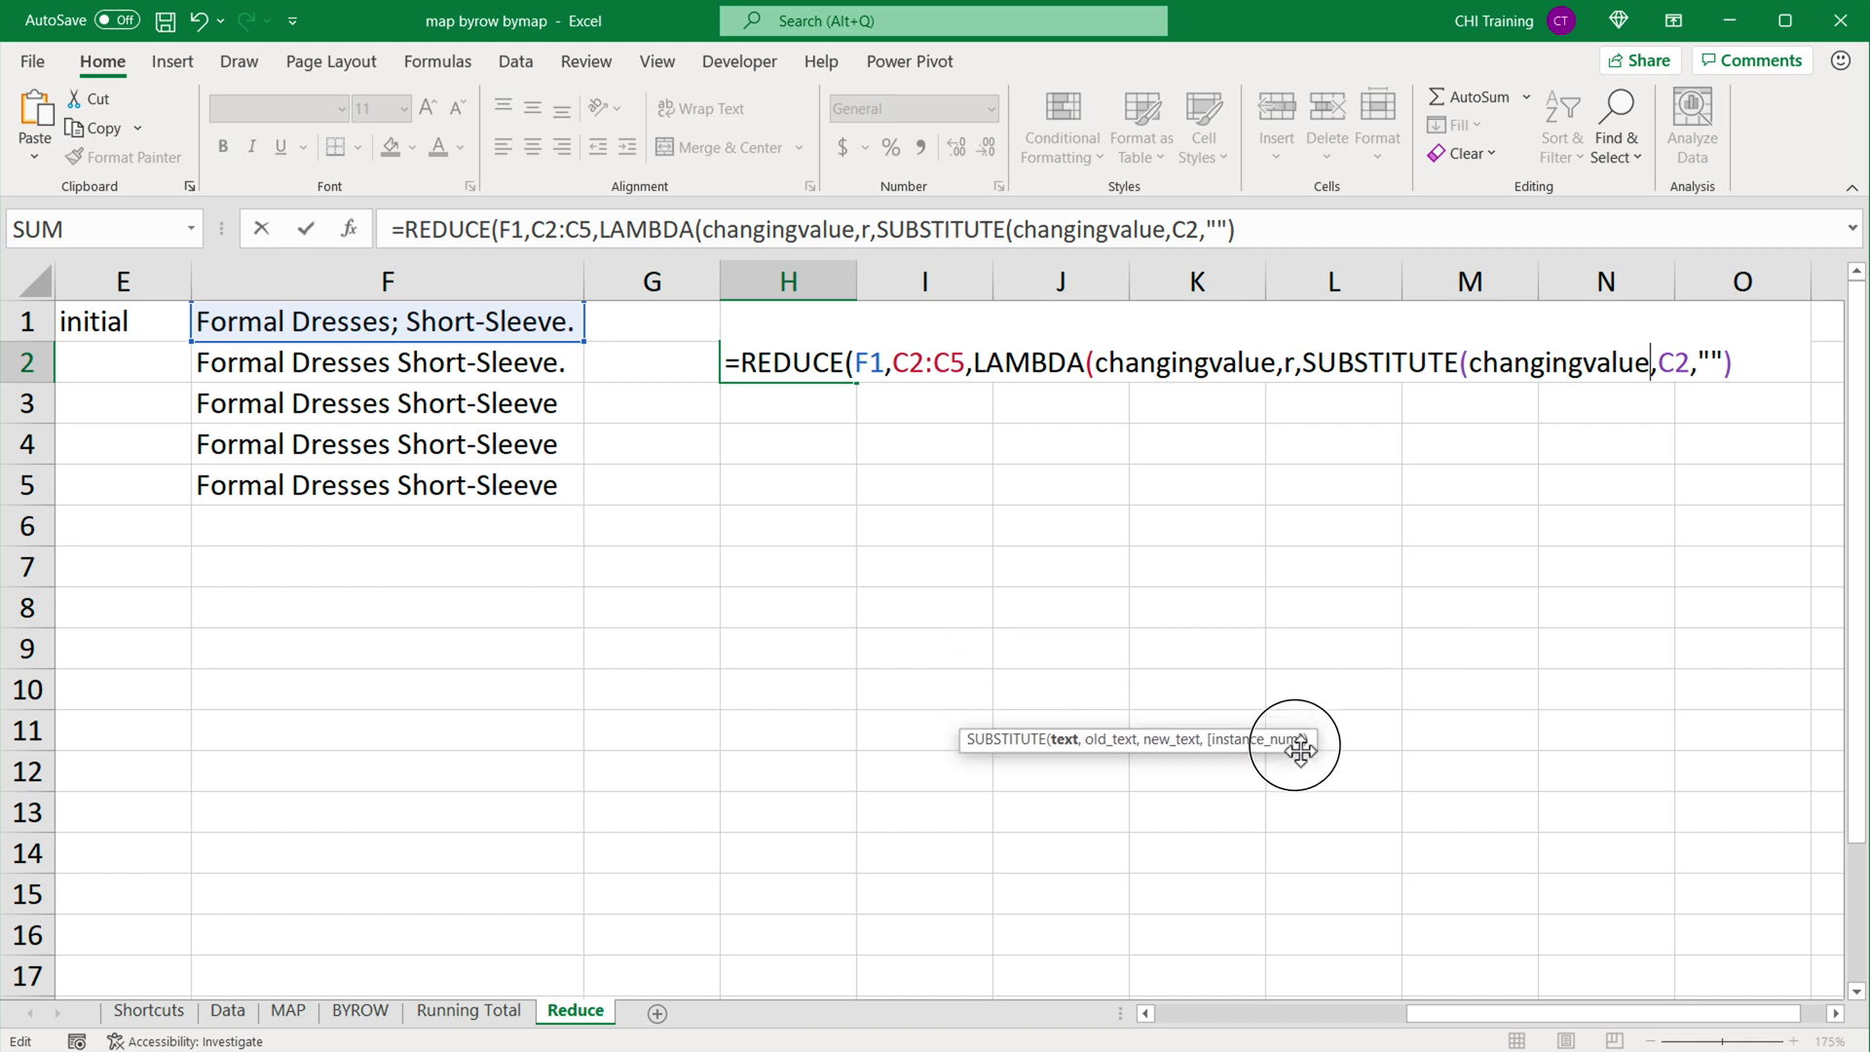
double_click(1682, 368)
left_click_drag(1475, 1013, 1310, 1025)
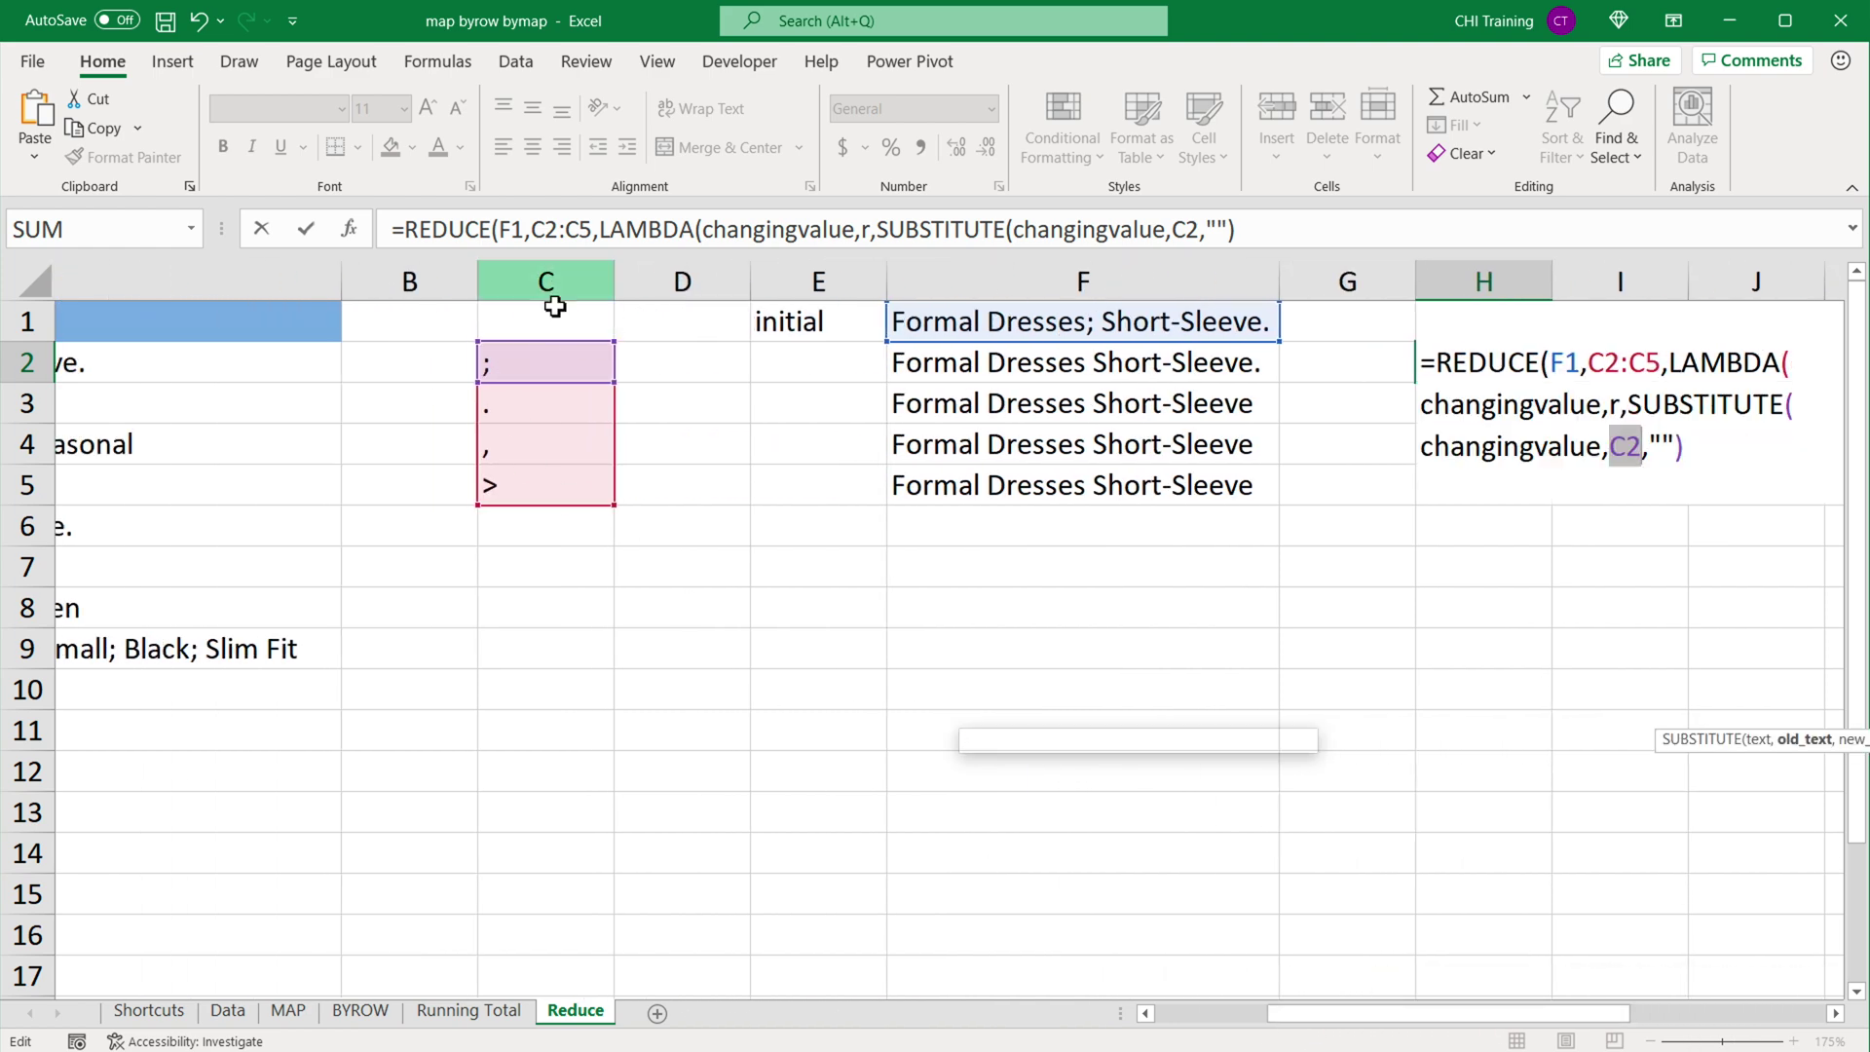
left_click_drag(1442, 1014, 1552, 1014)
left_click(1837, 1023)
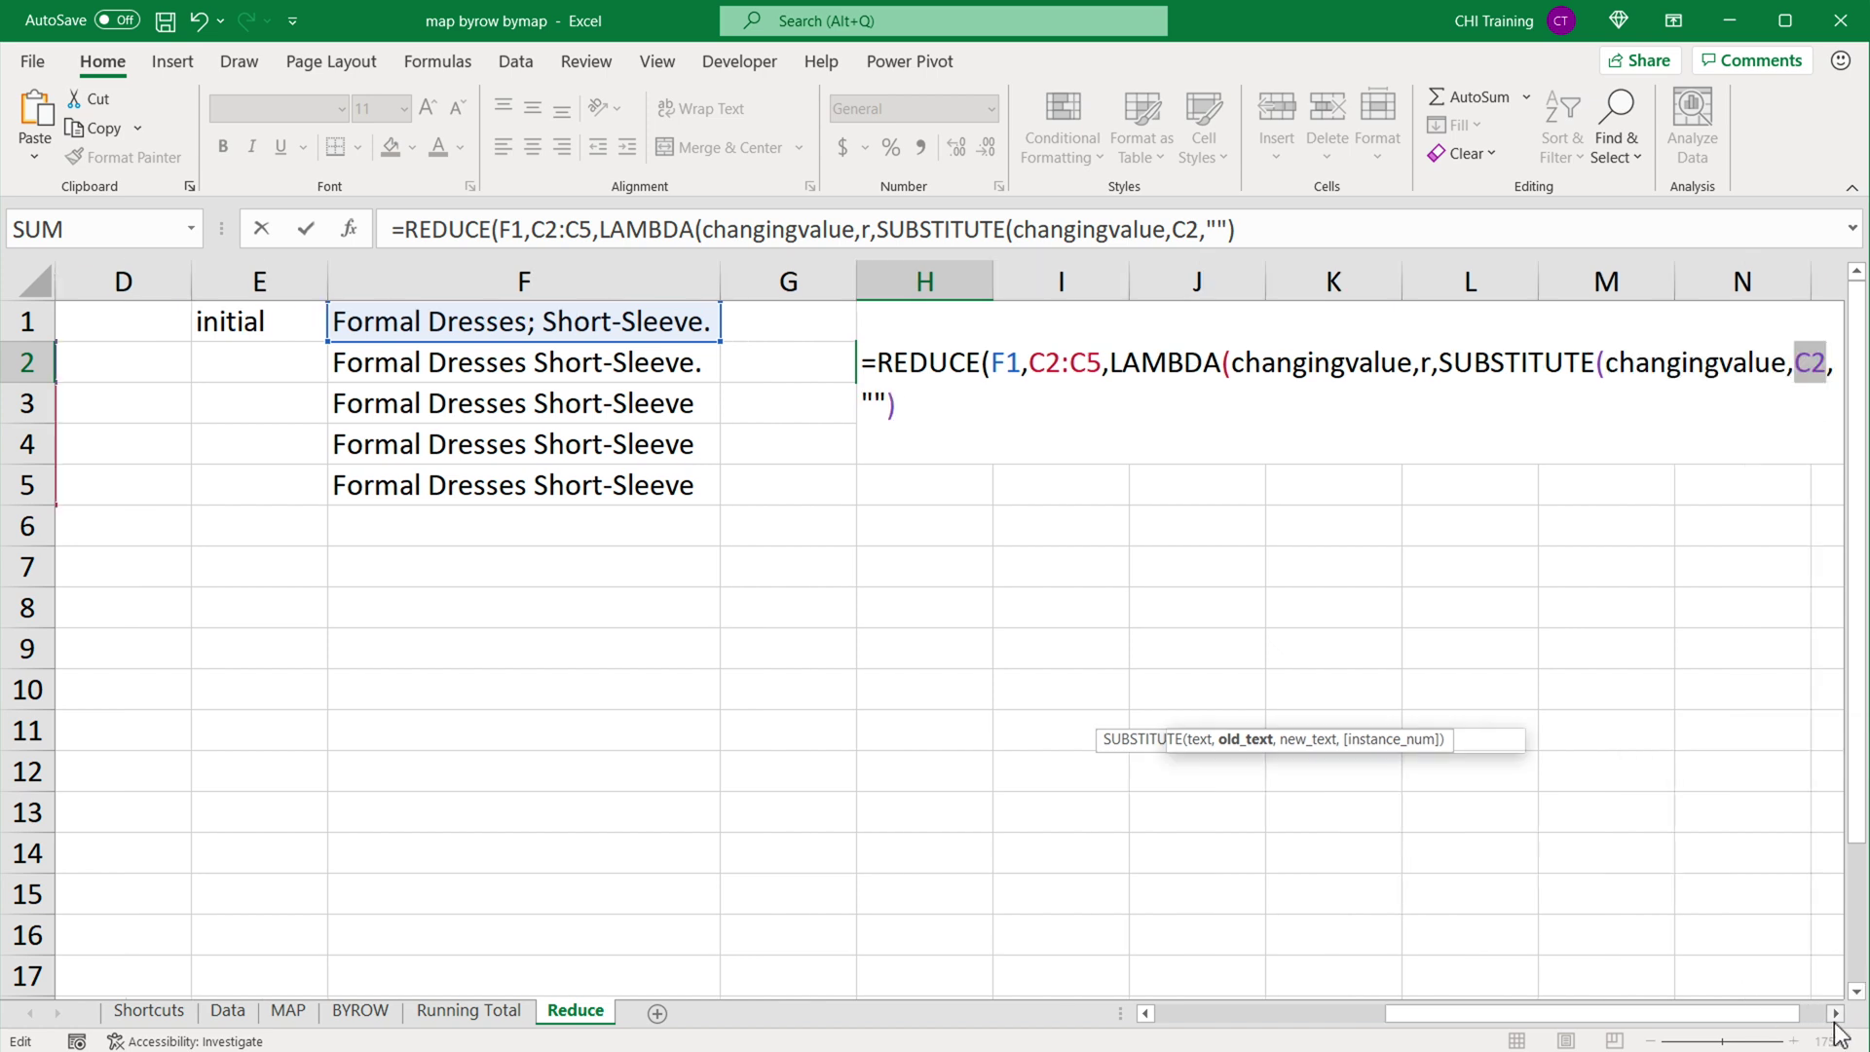
left_click(1835, 1014)
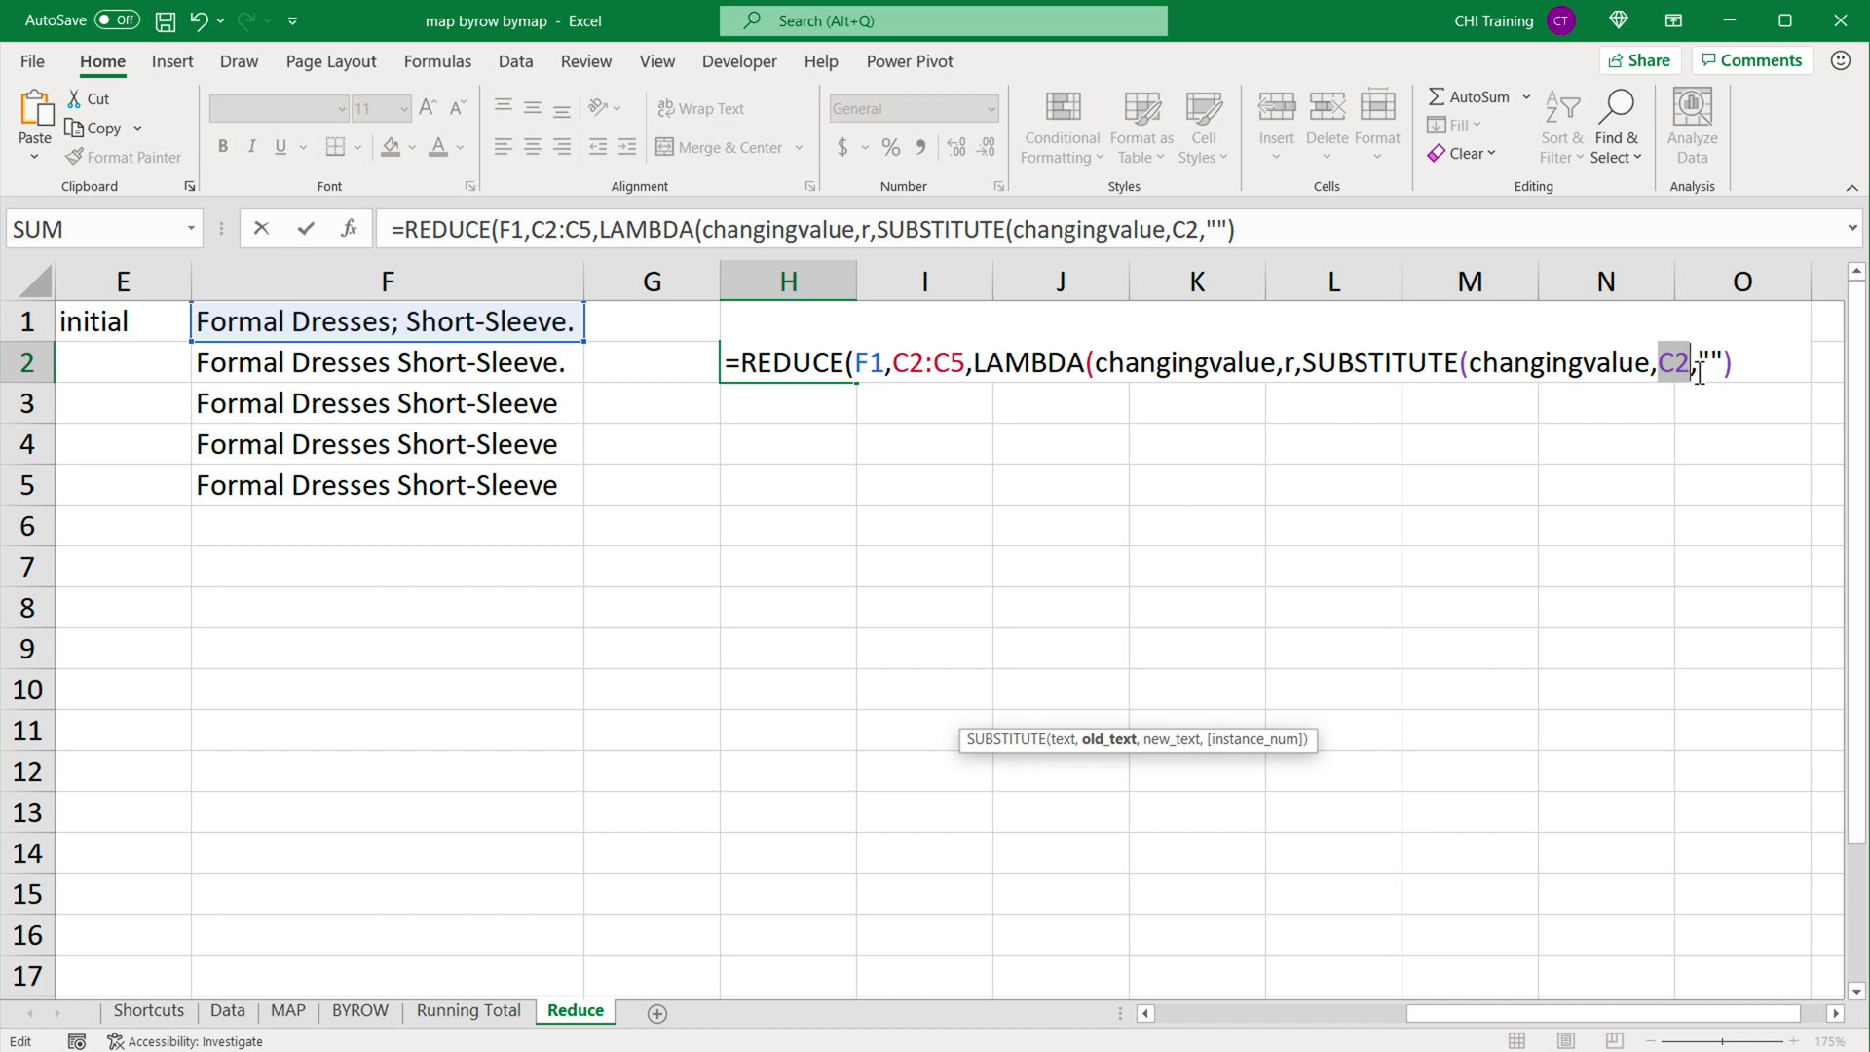
type("r")
Close the LAMBDA and REDUCE parentheses and enter the finished formula in H2.
left_click(1734, 371)
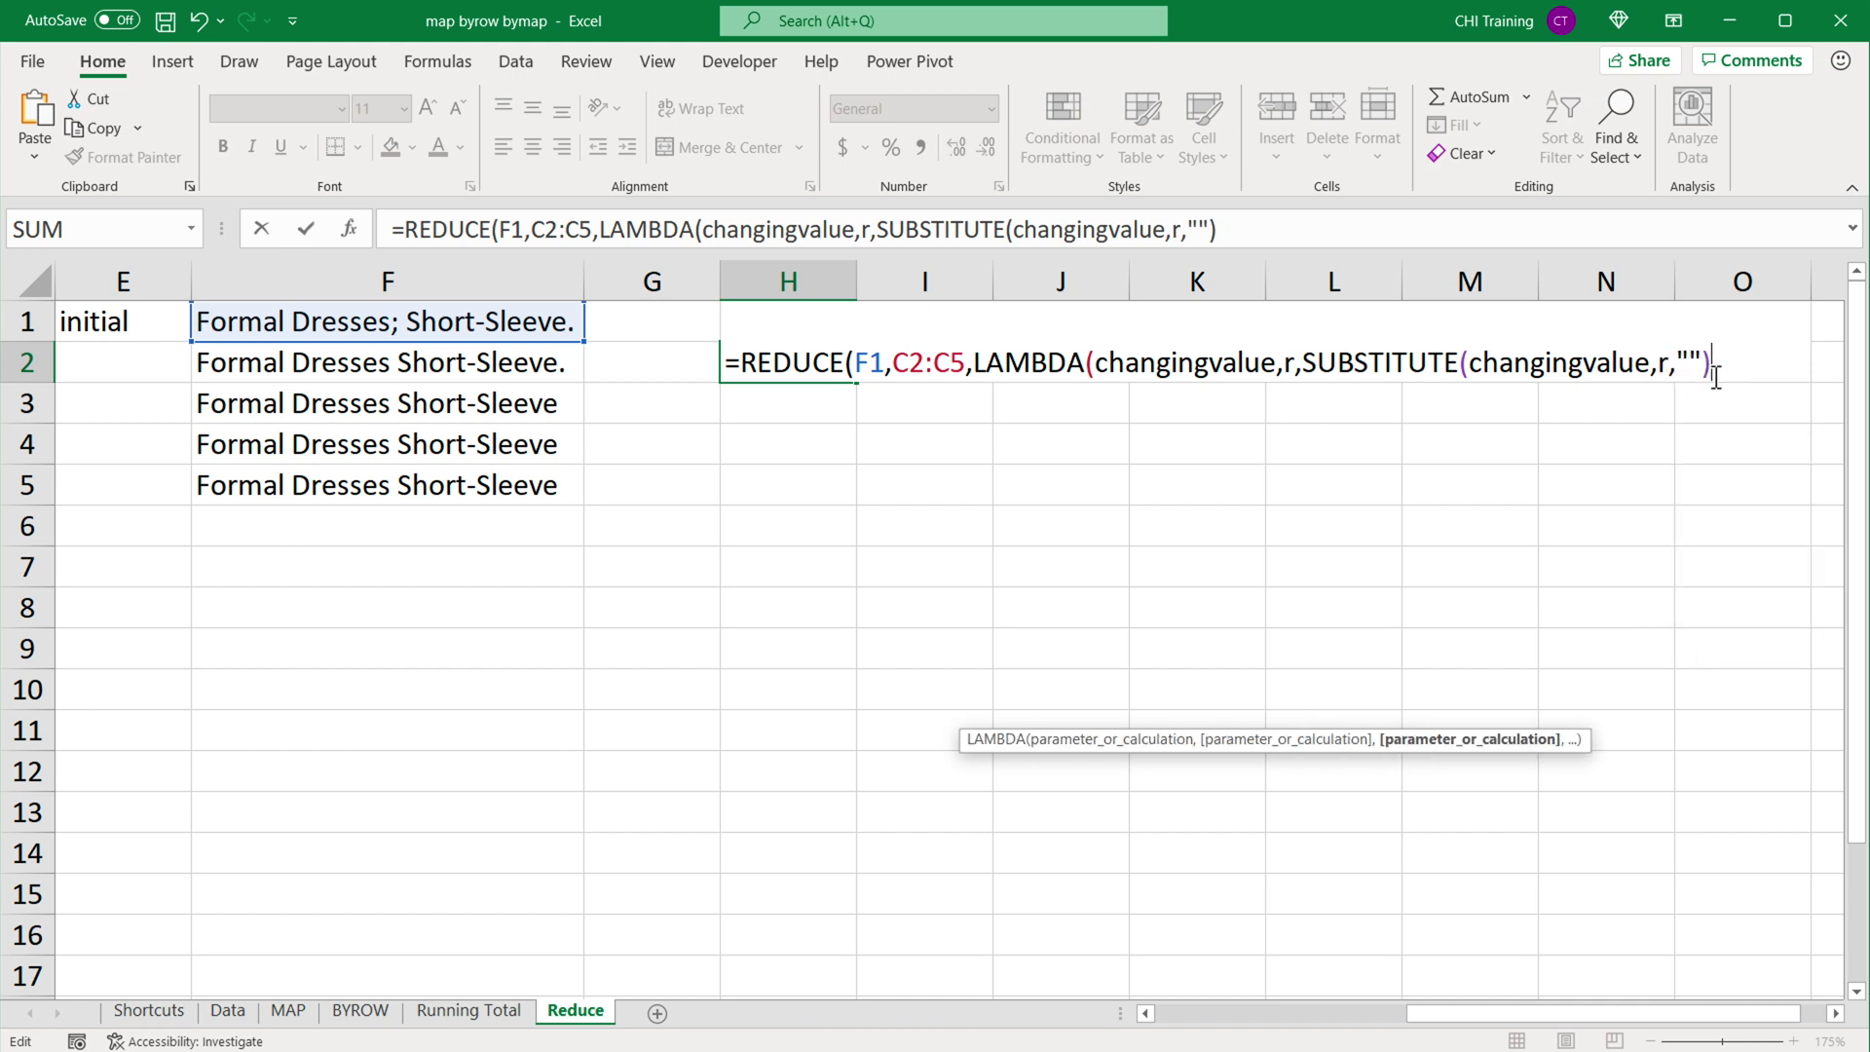
type(")")
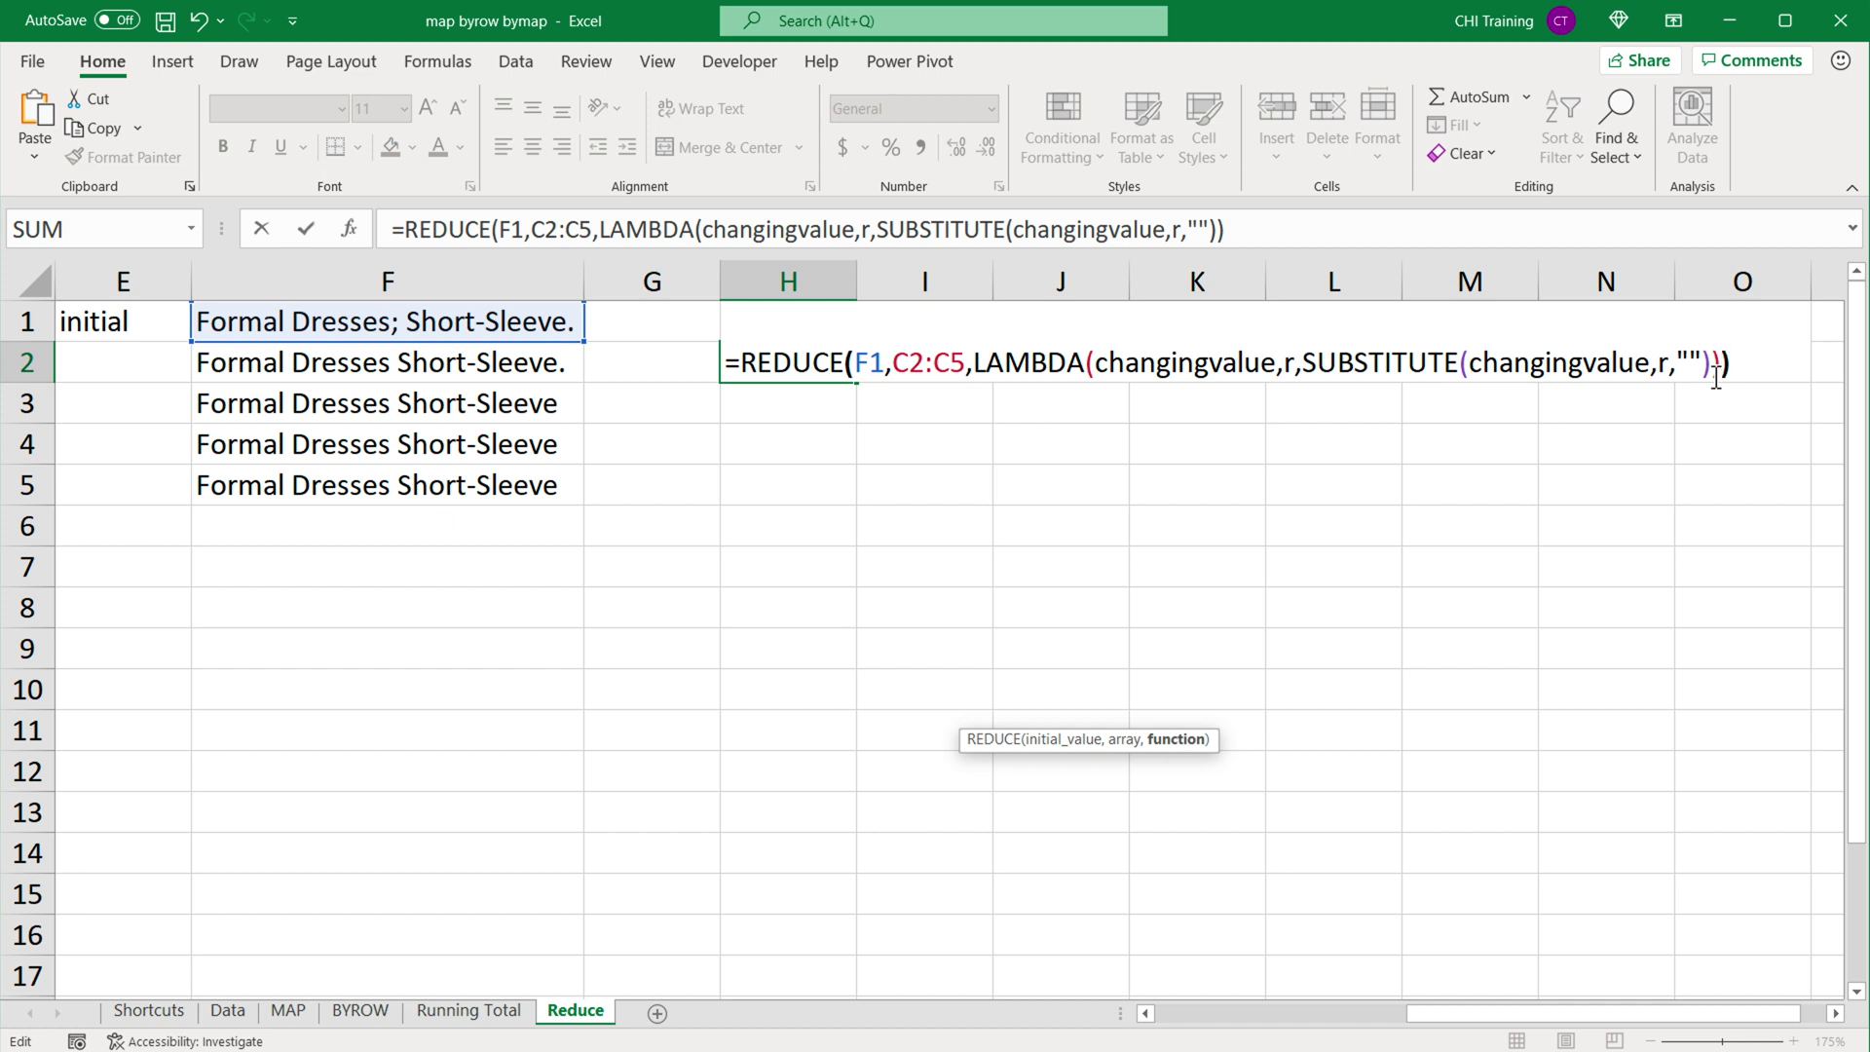
type(")")
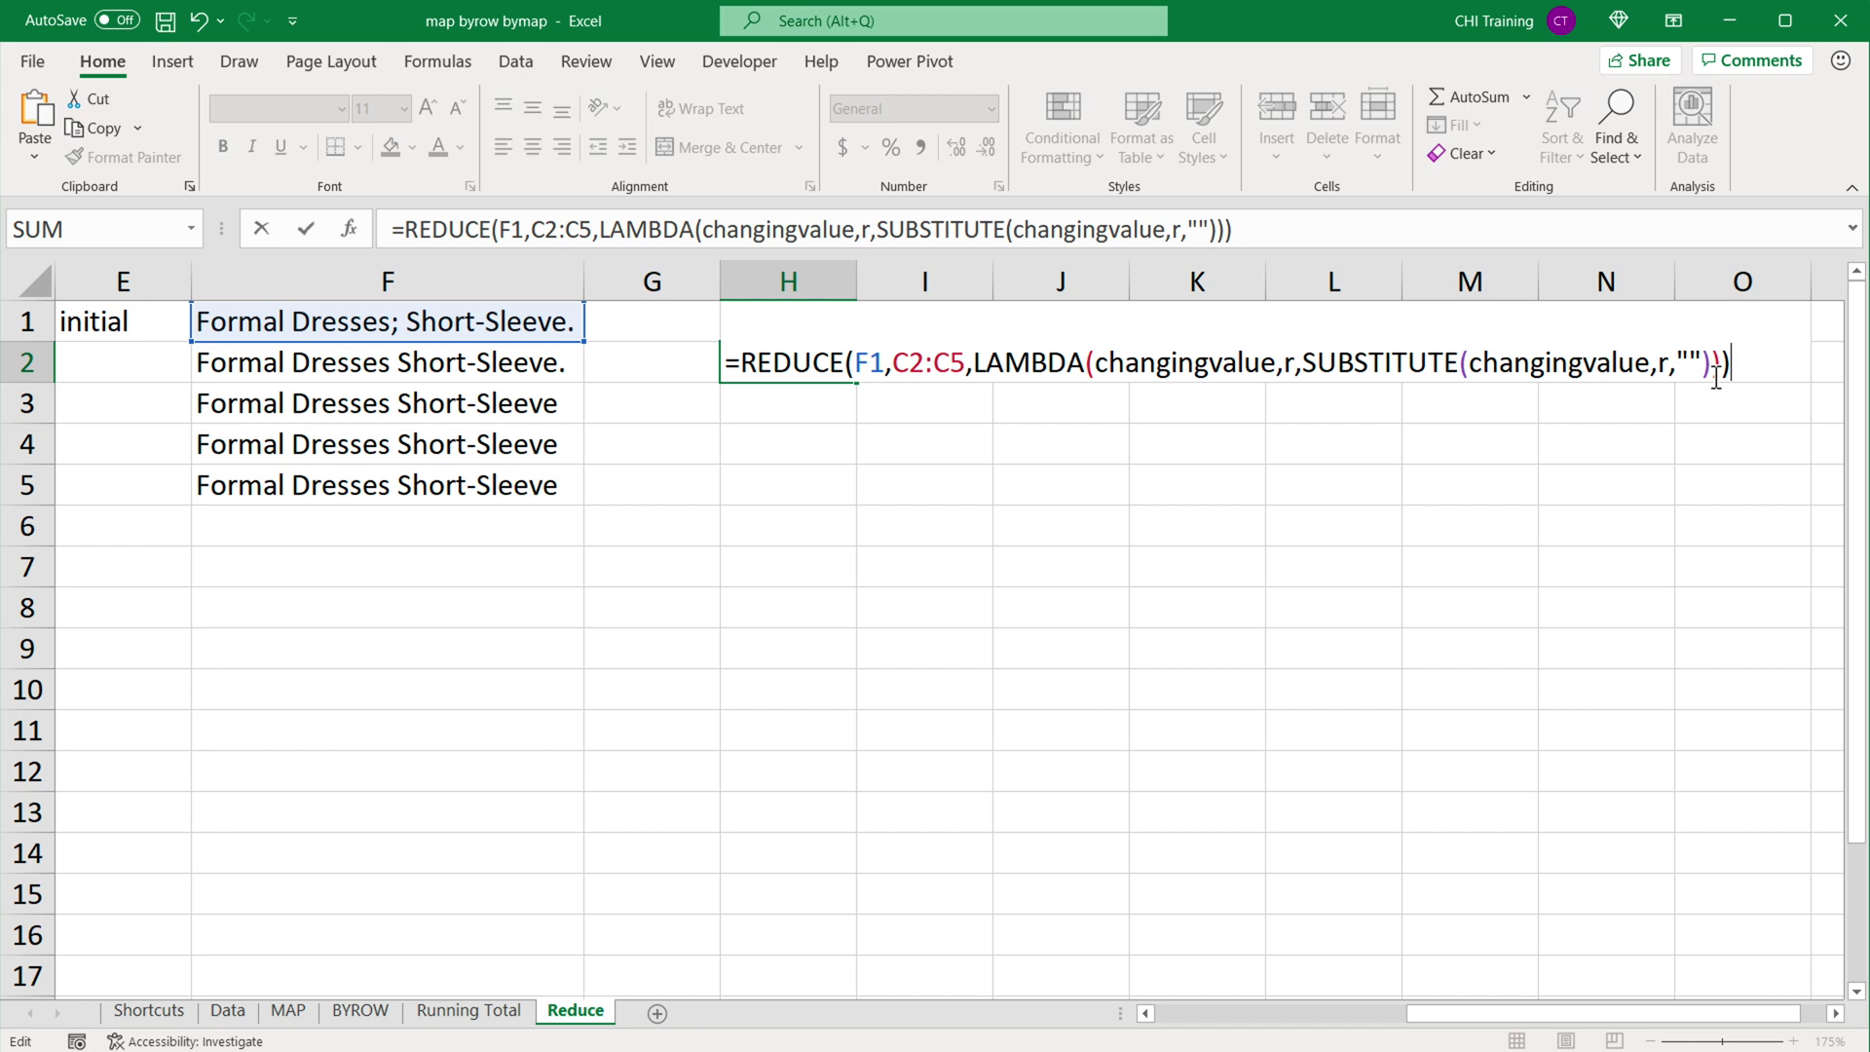
key("Return")
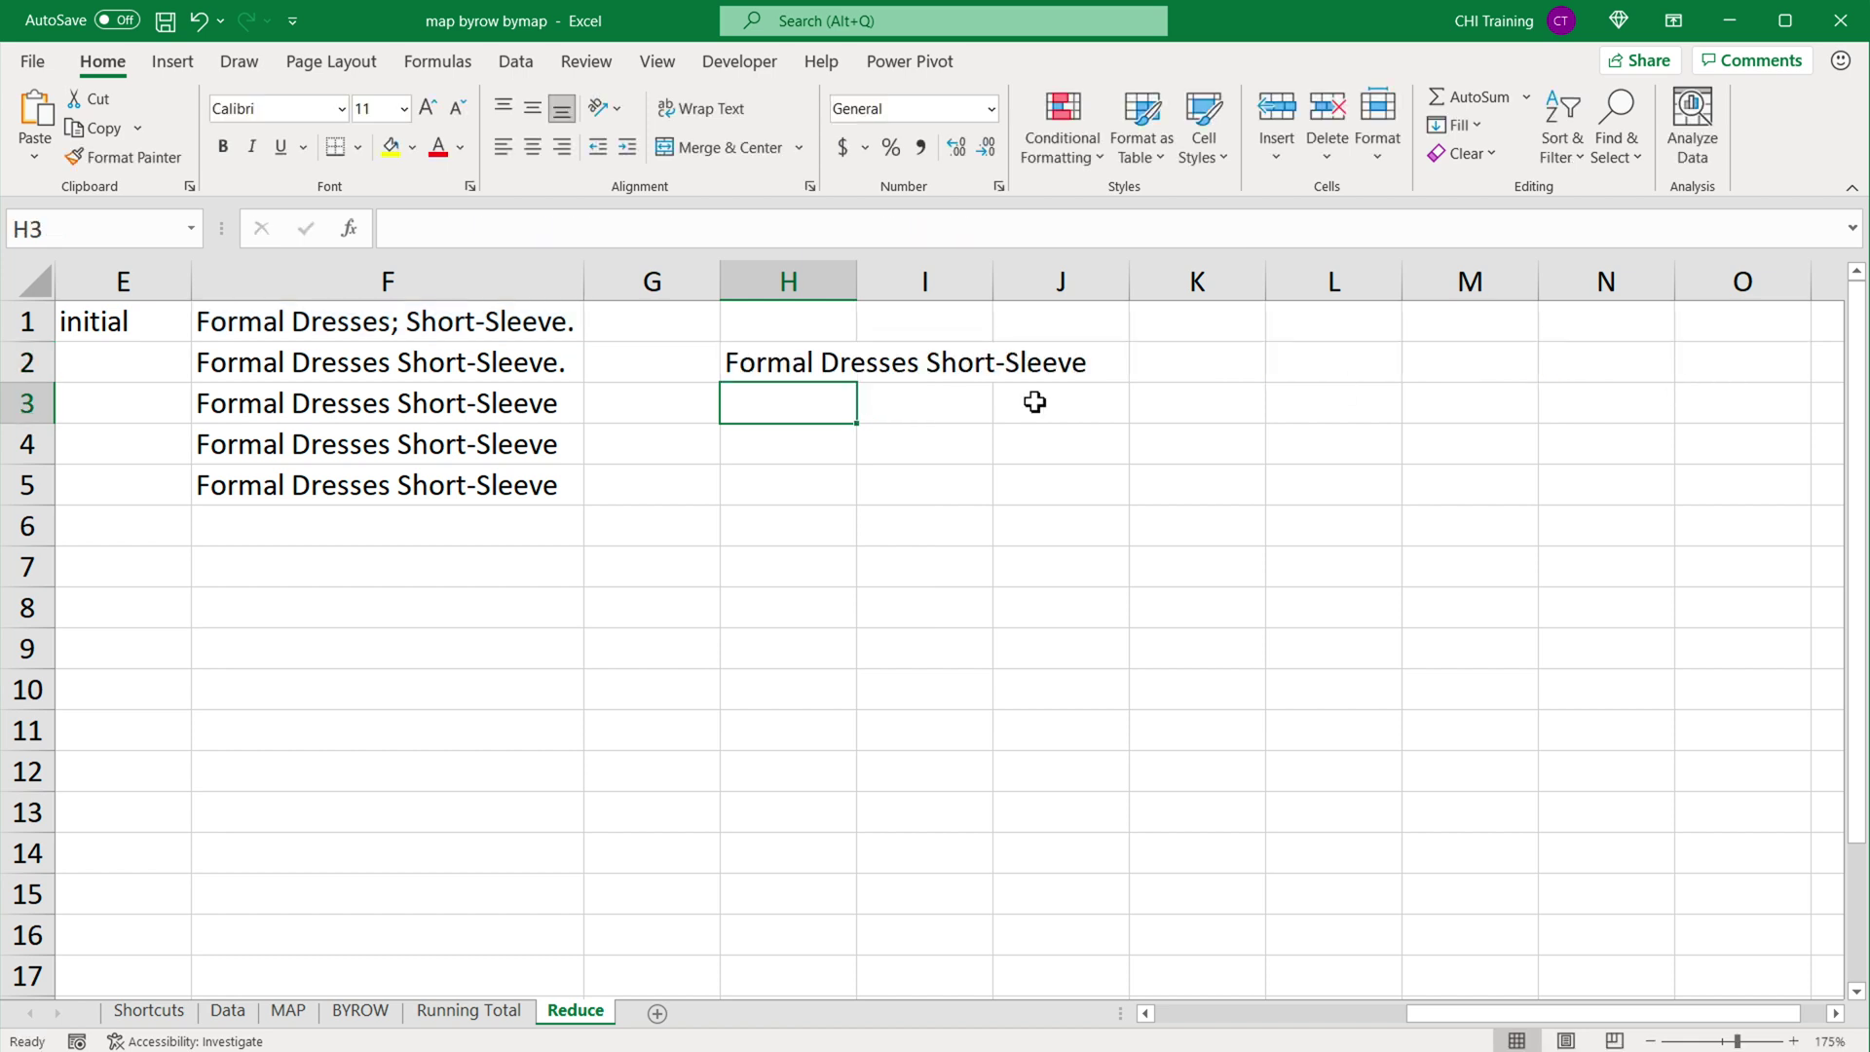
Compare the REDUCE formula in H2 with the step-by-step helper range E1:F5.
left_click(791, 379)
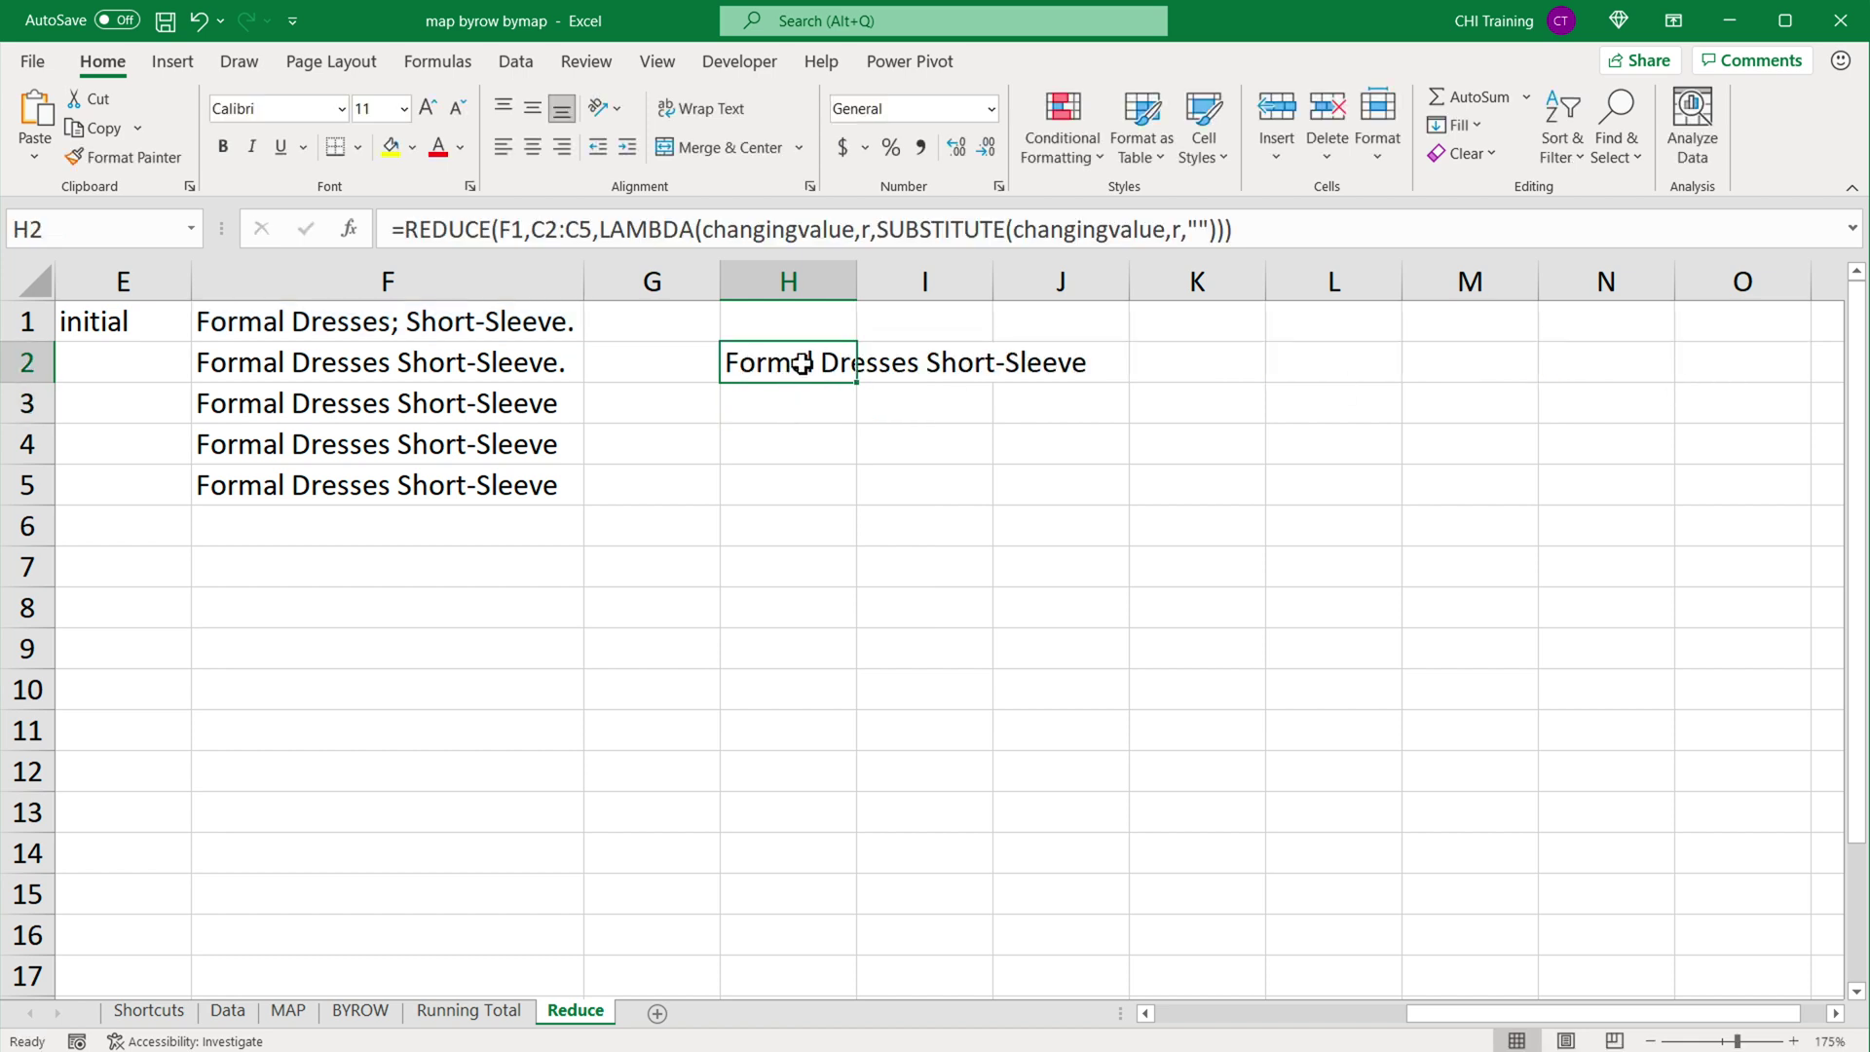
left_click_drag(1544, 1016, 1336, 1027)
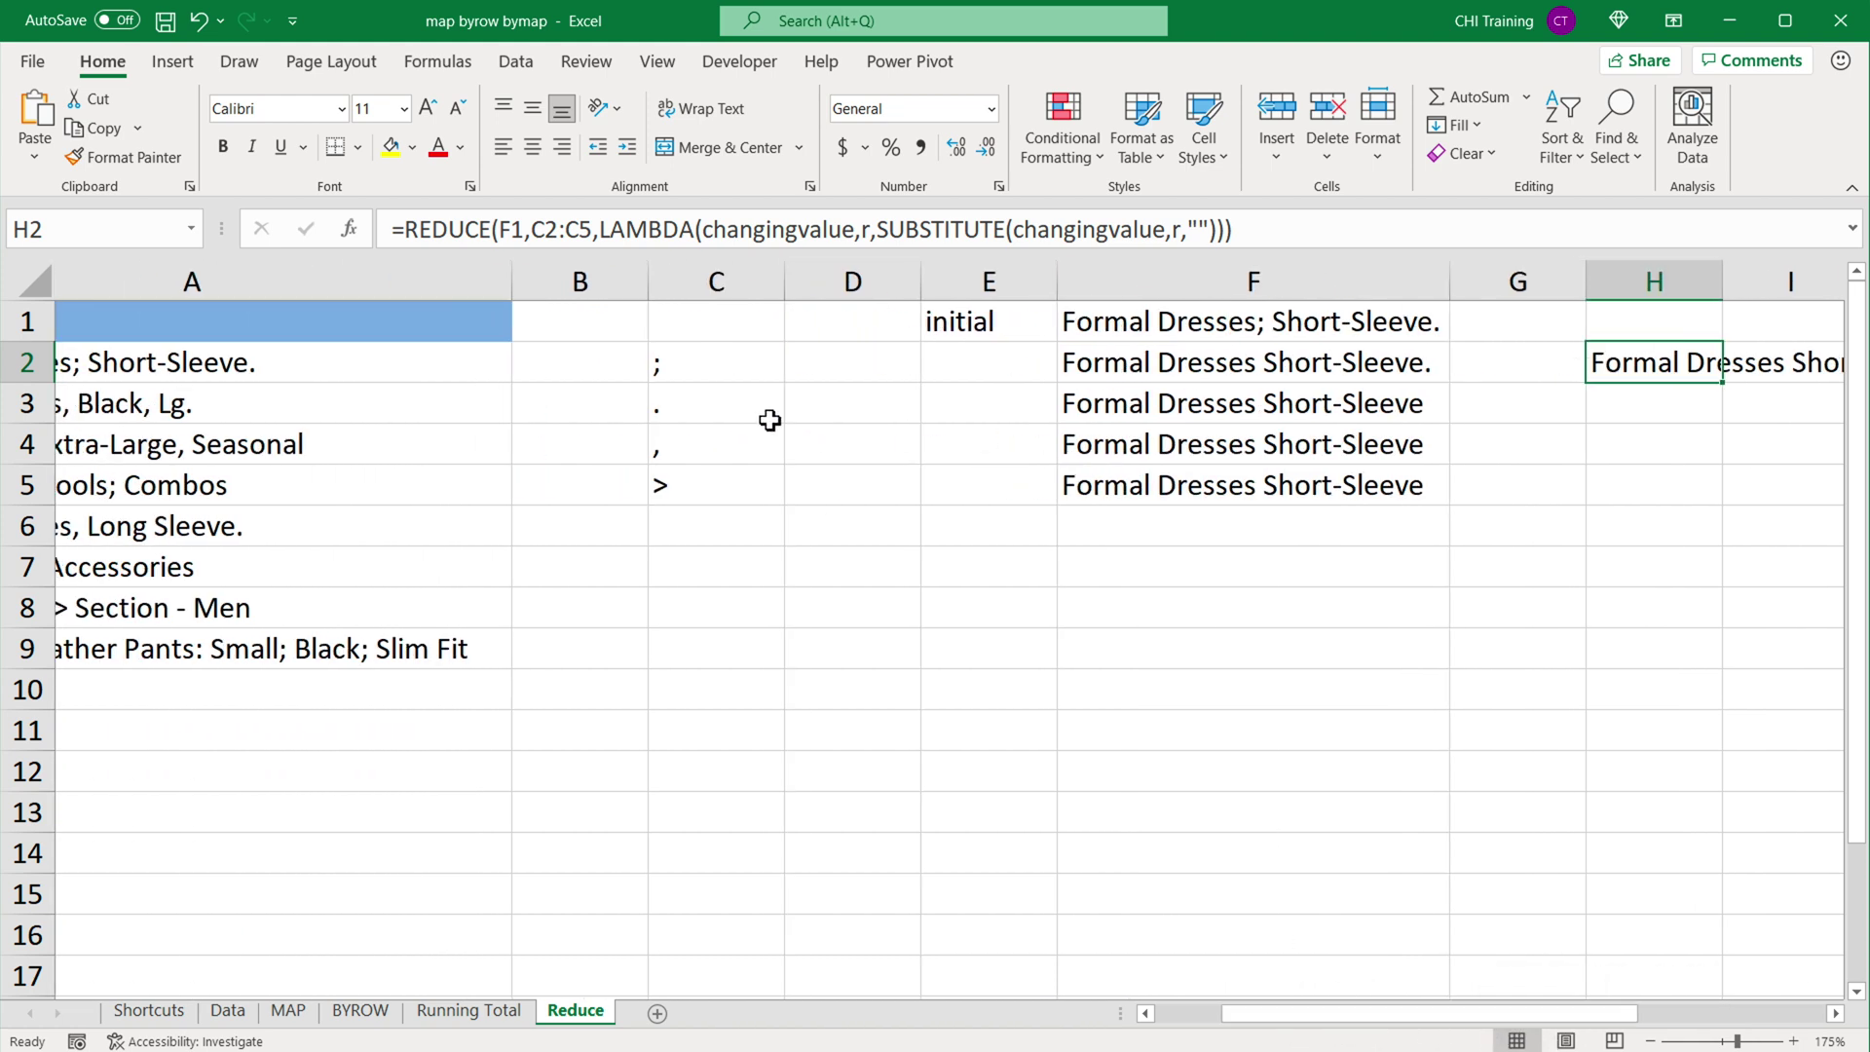
left_click_drag(960, 322, 1369, 518)
left_click_drag(961, 321, 1257, 506)
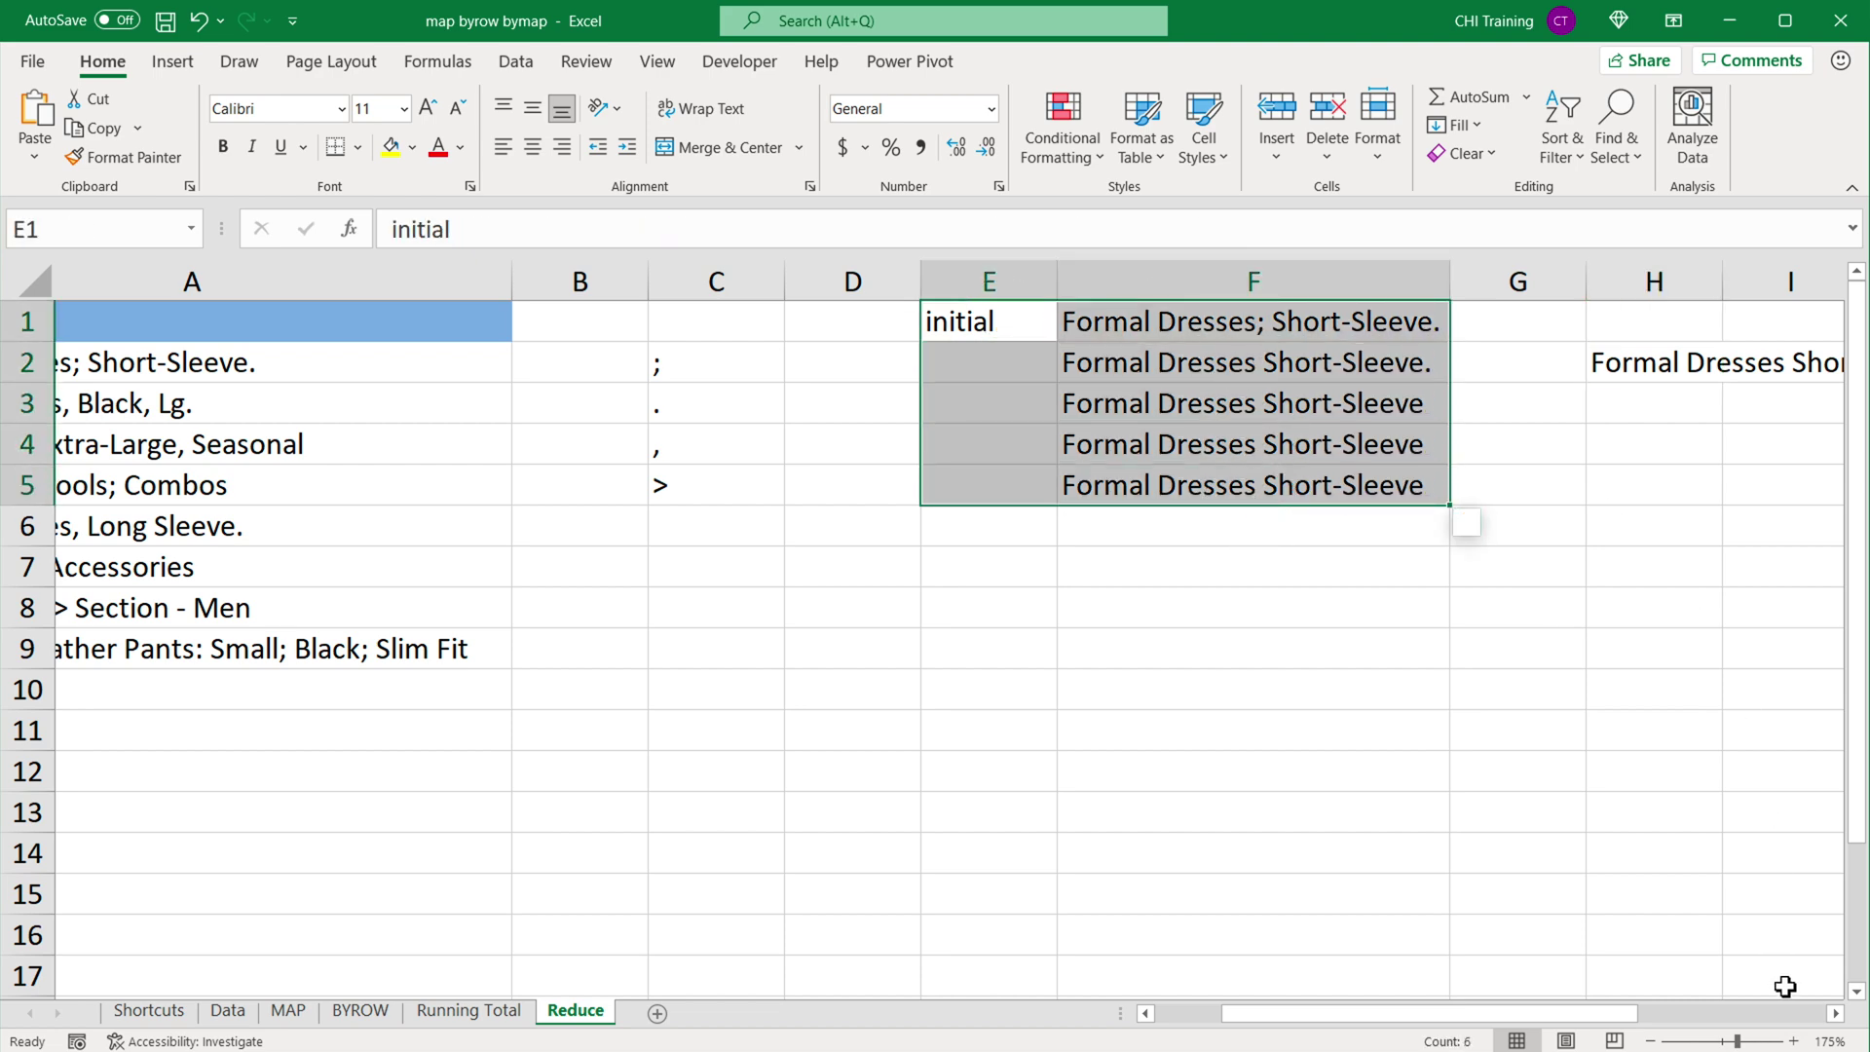
left_click(1835, 1013)
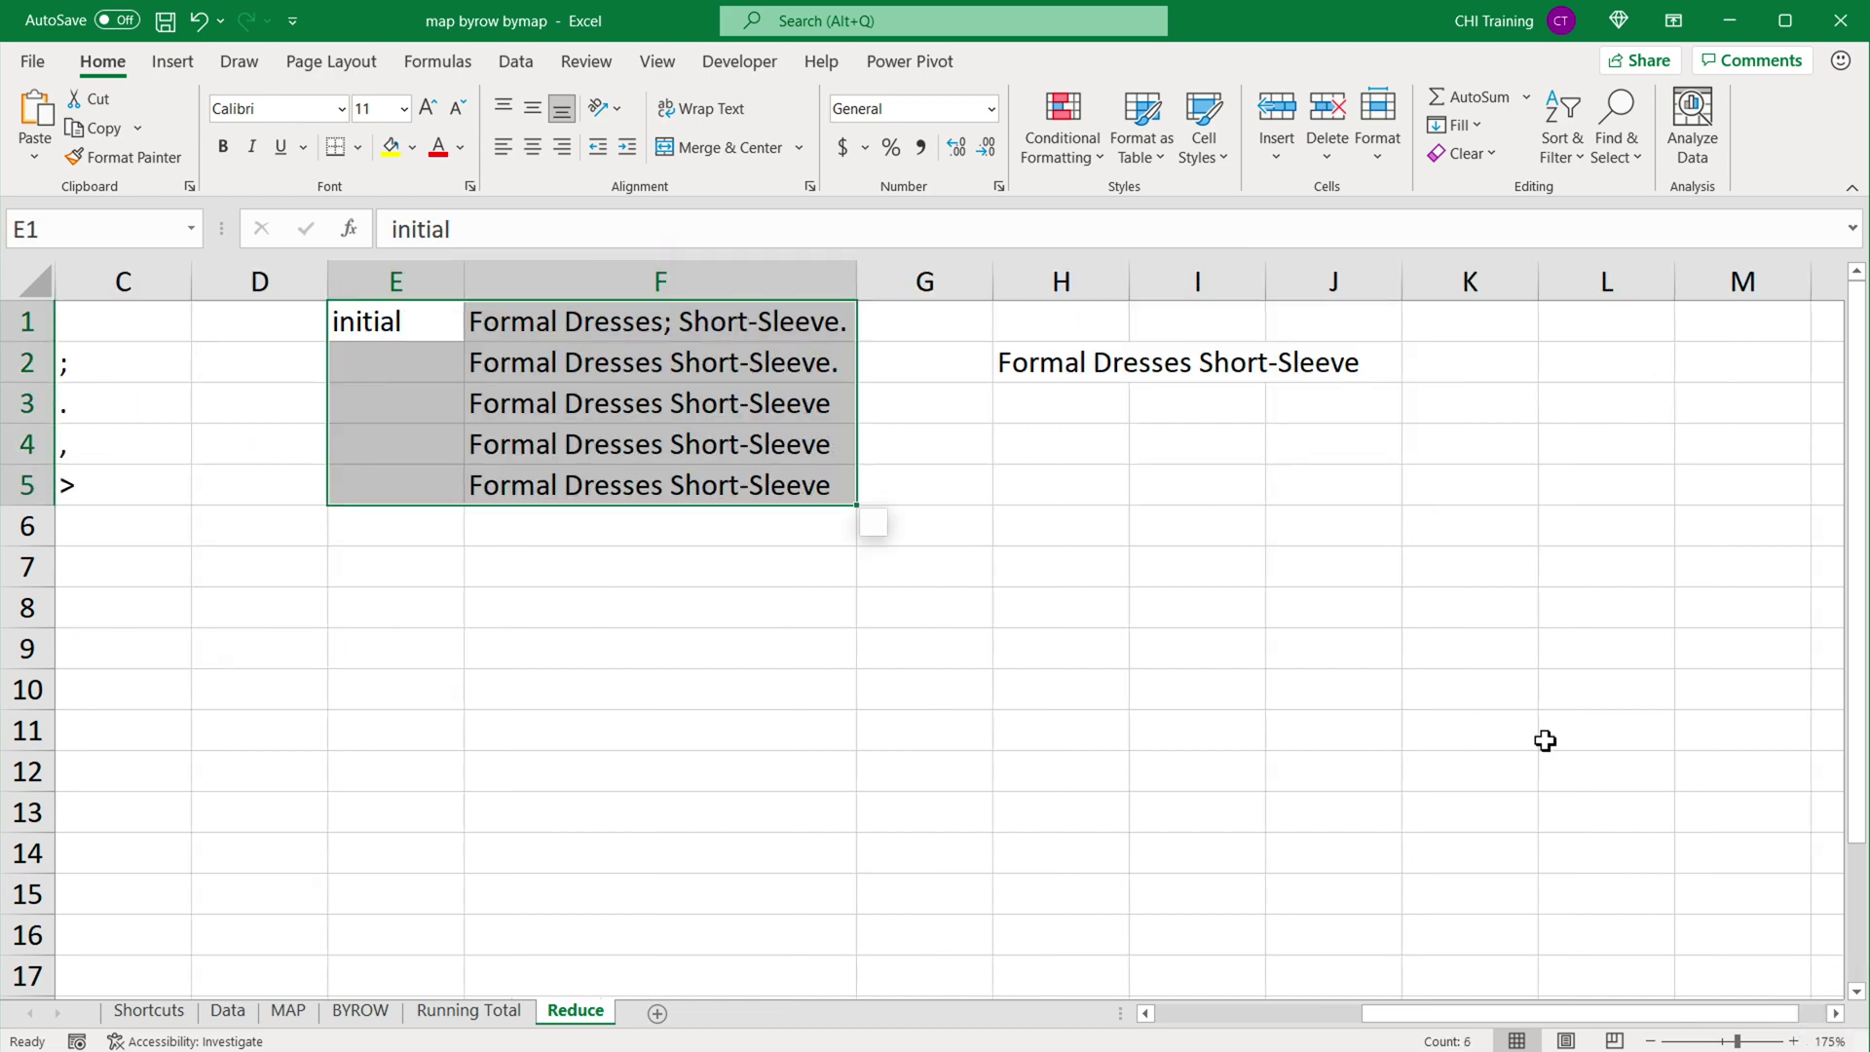
Change the initial value of the REDUCE formula in H2 to A2, the first category text.
double_click(1064, 362)
double_click(1132, 370)
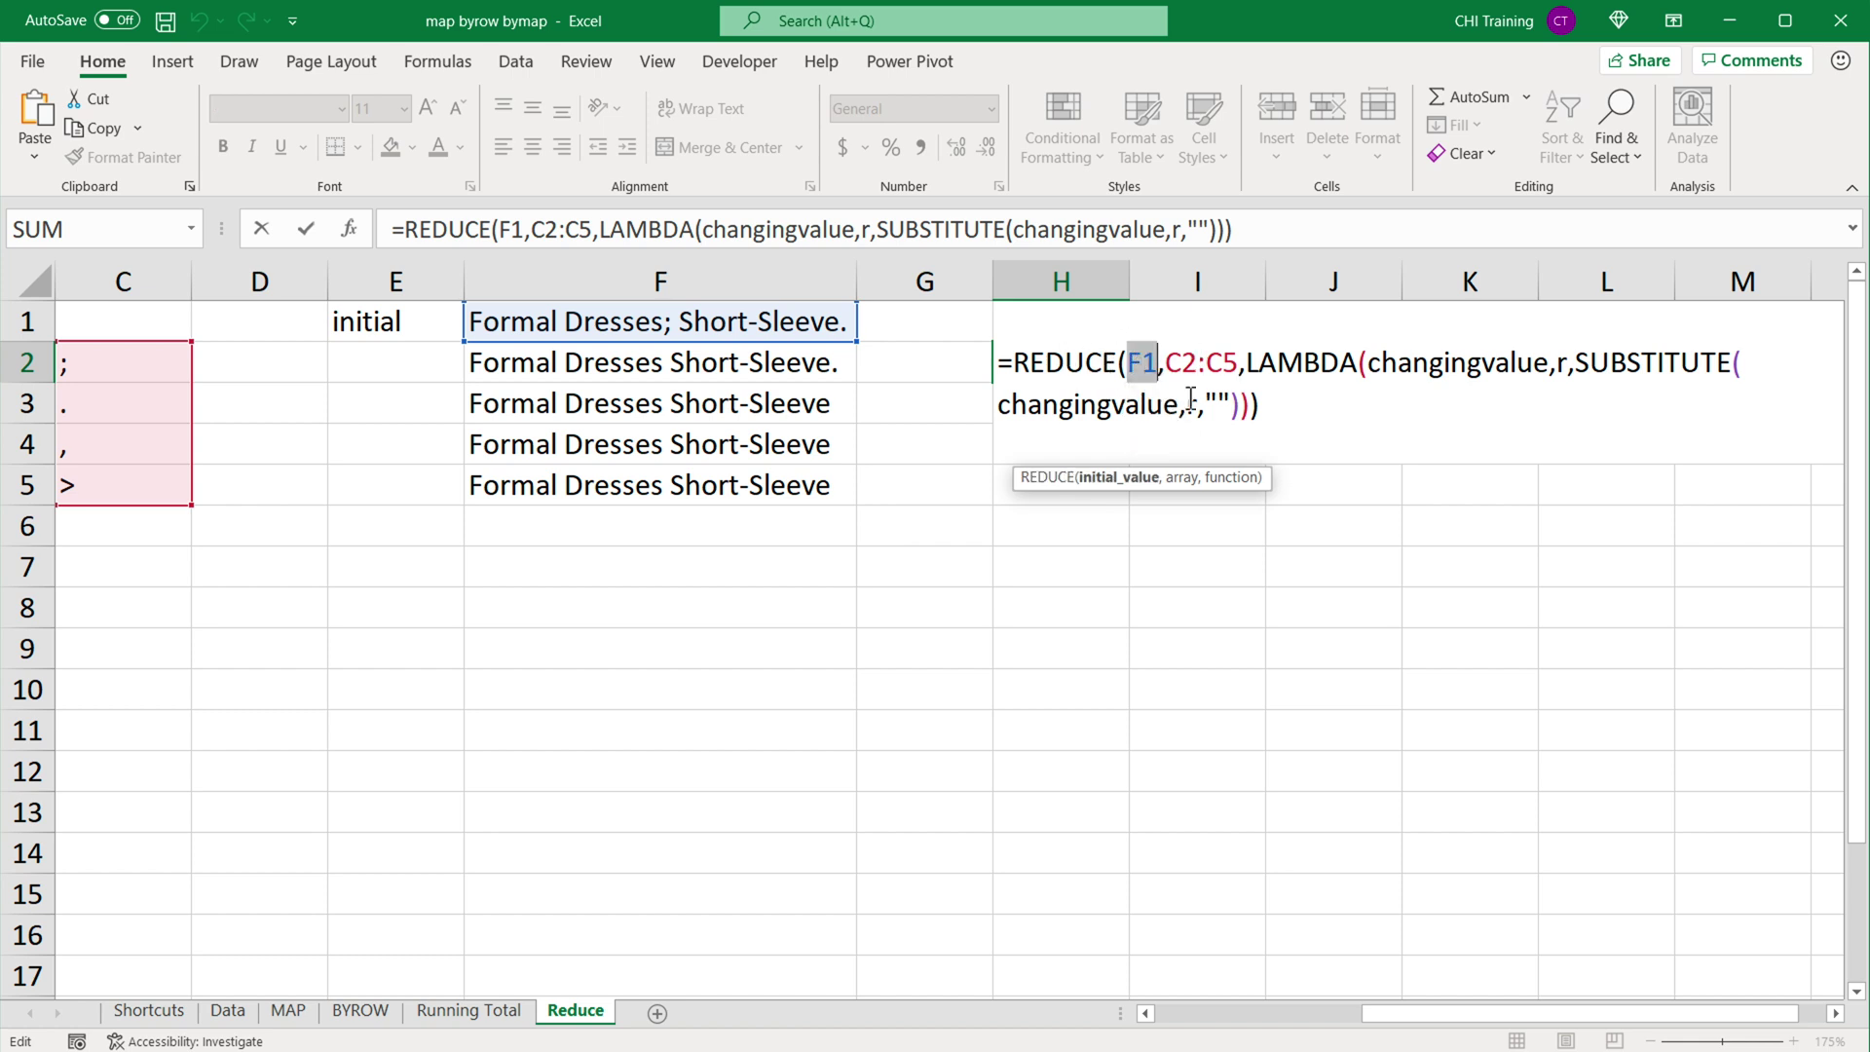
key("BackSpace")
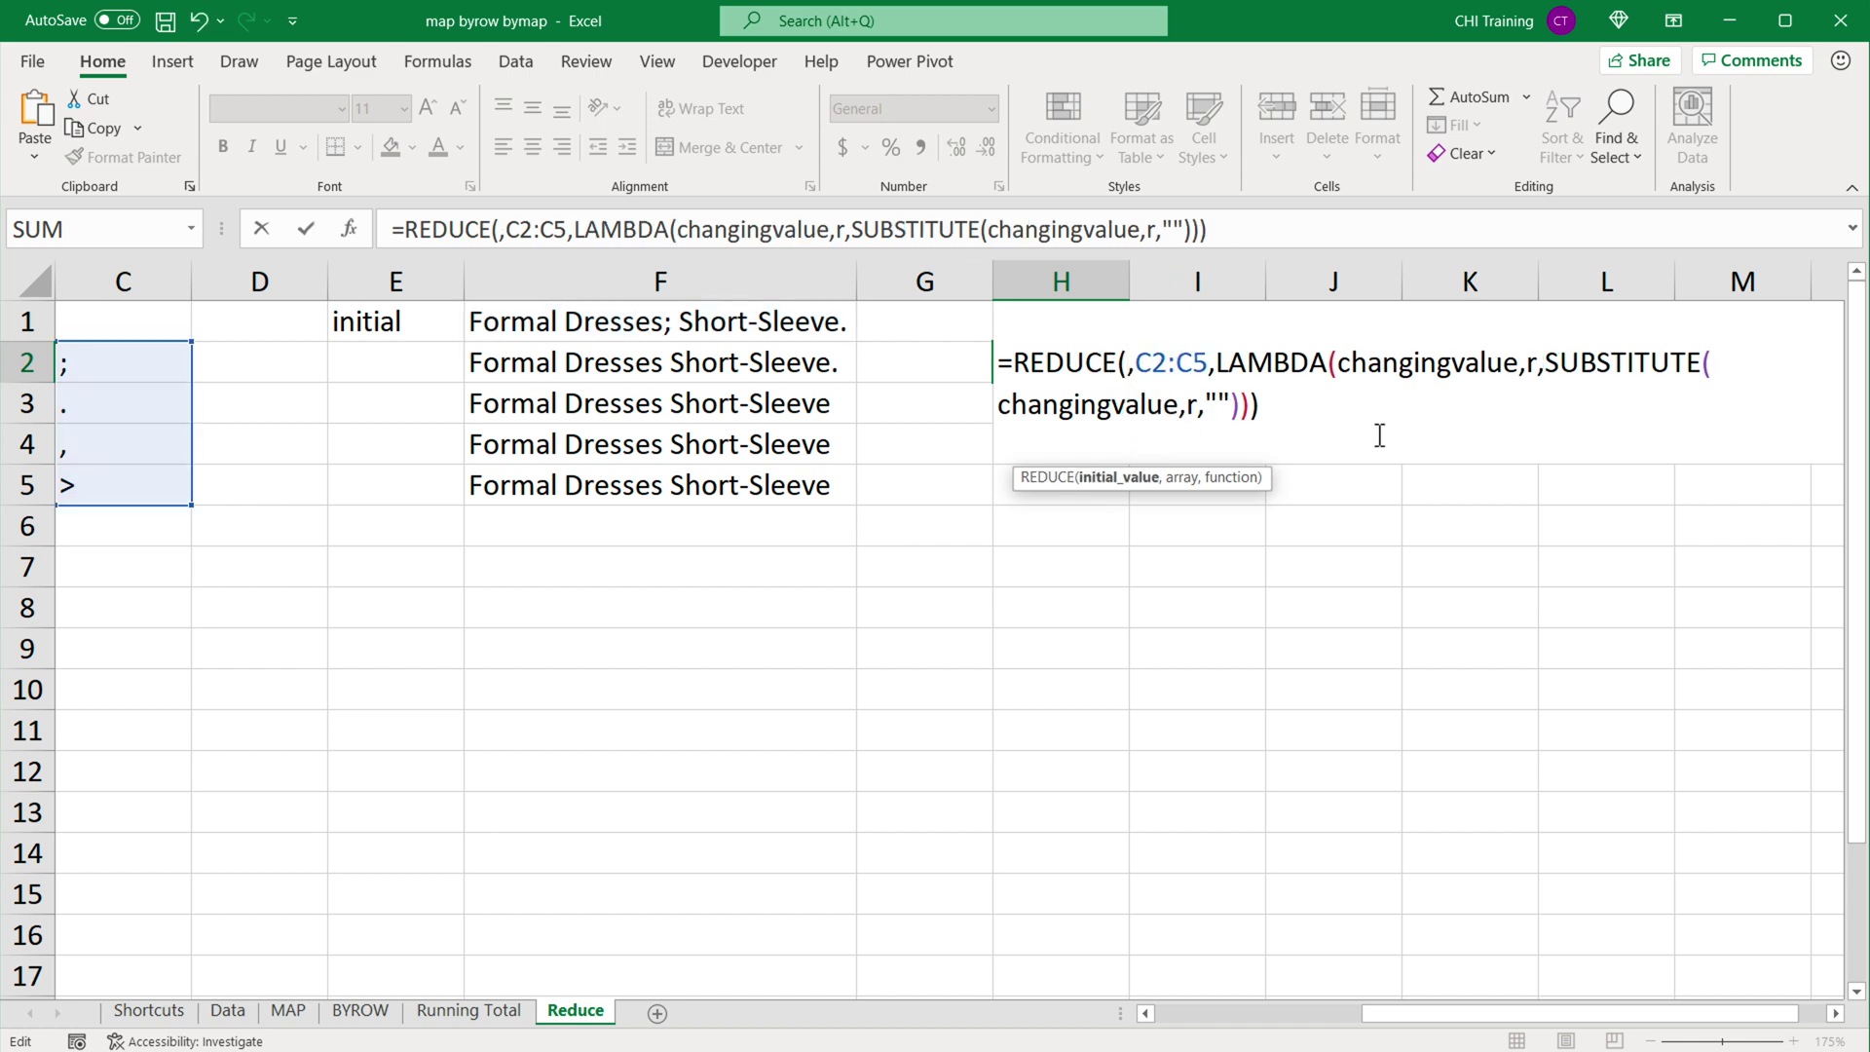
left_click_drag(1453, 1013, 952, 1014)
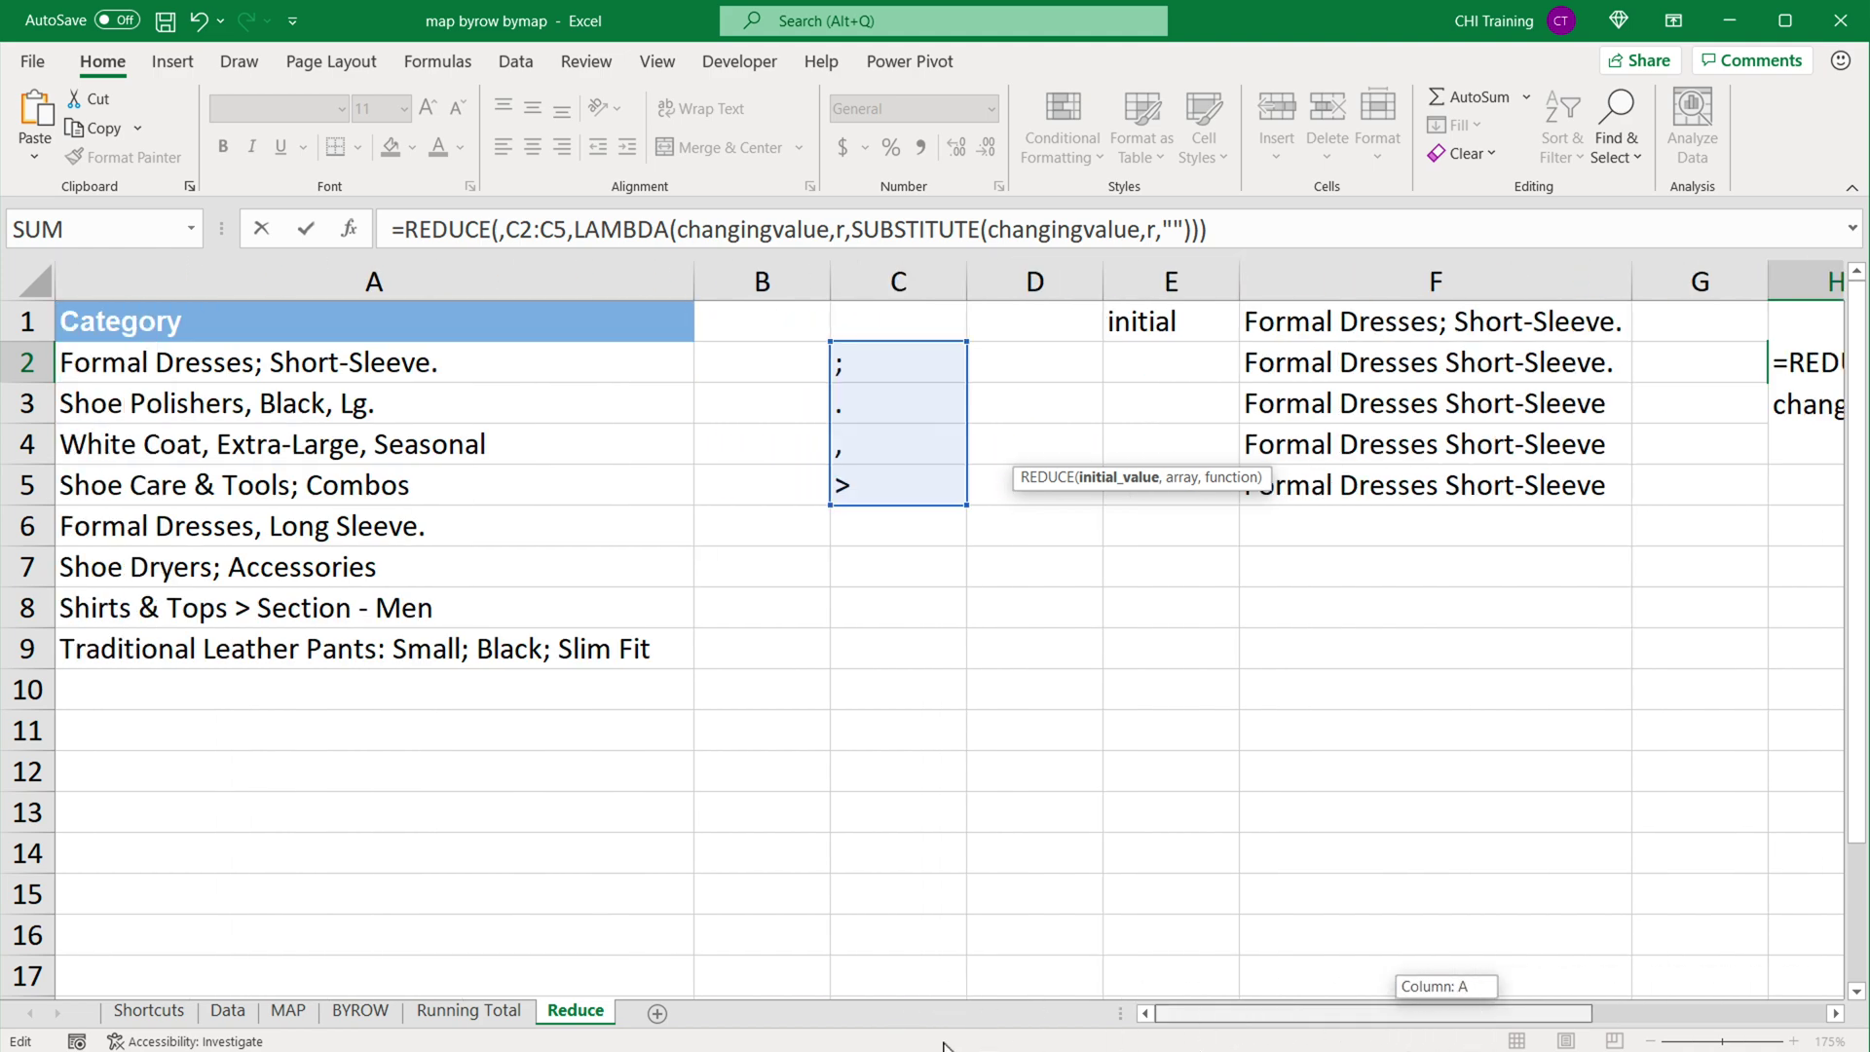
left_click(412, 368)
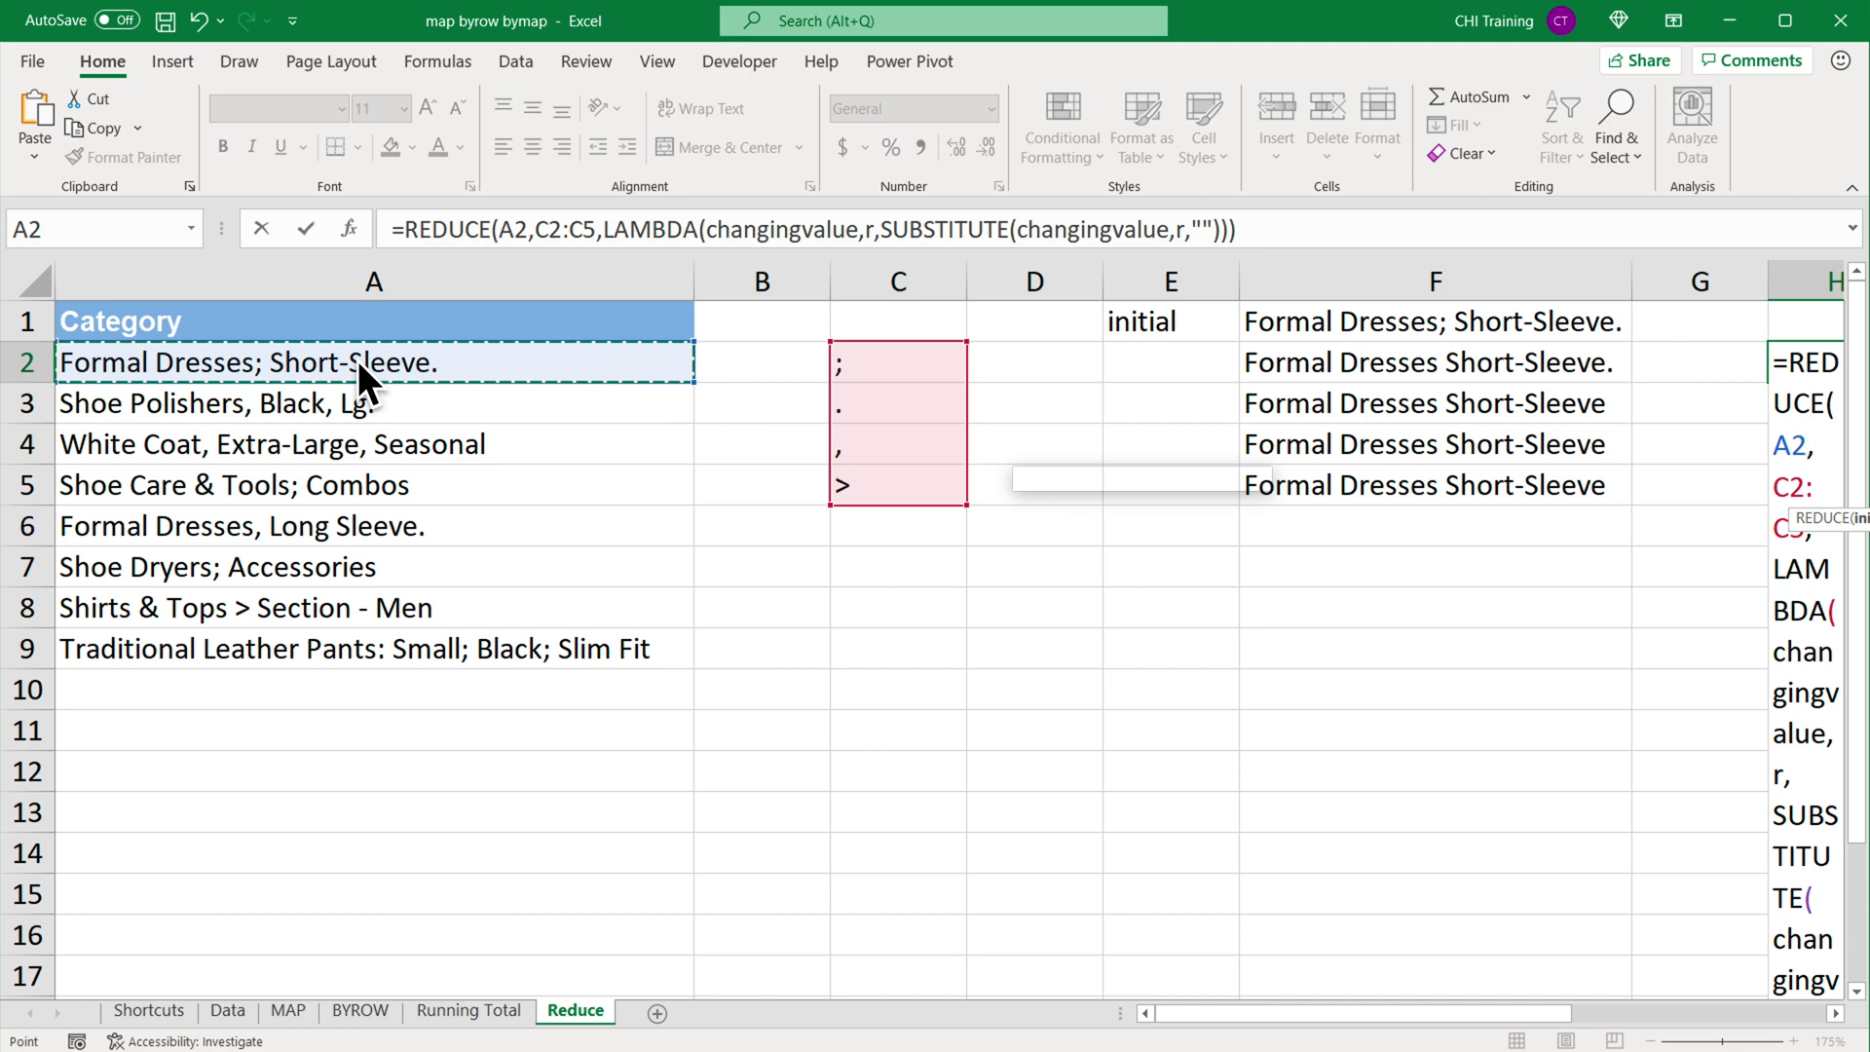
scroll(1608, 677, "right", 3)
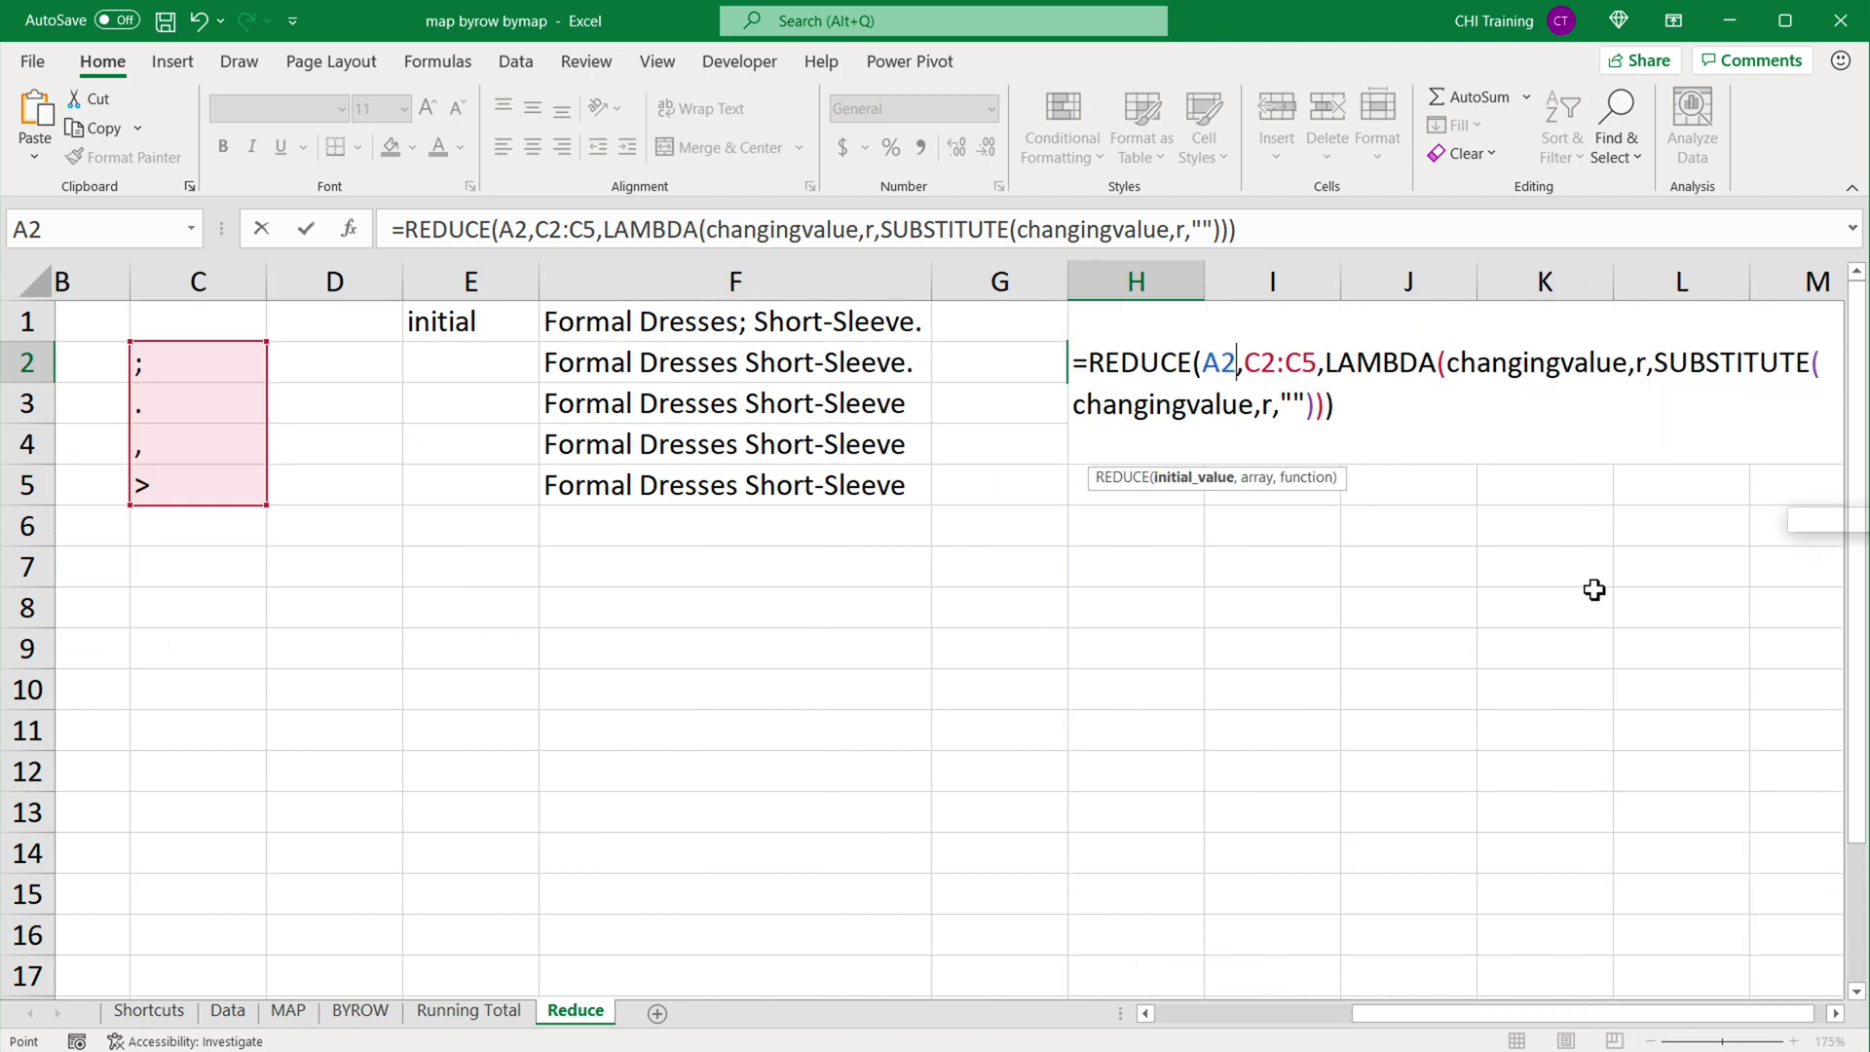
key("Return")
left_click(1174, 369)
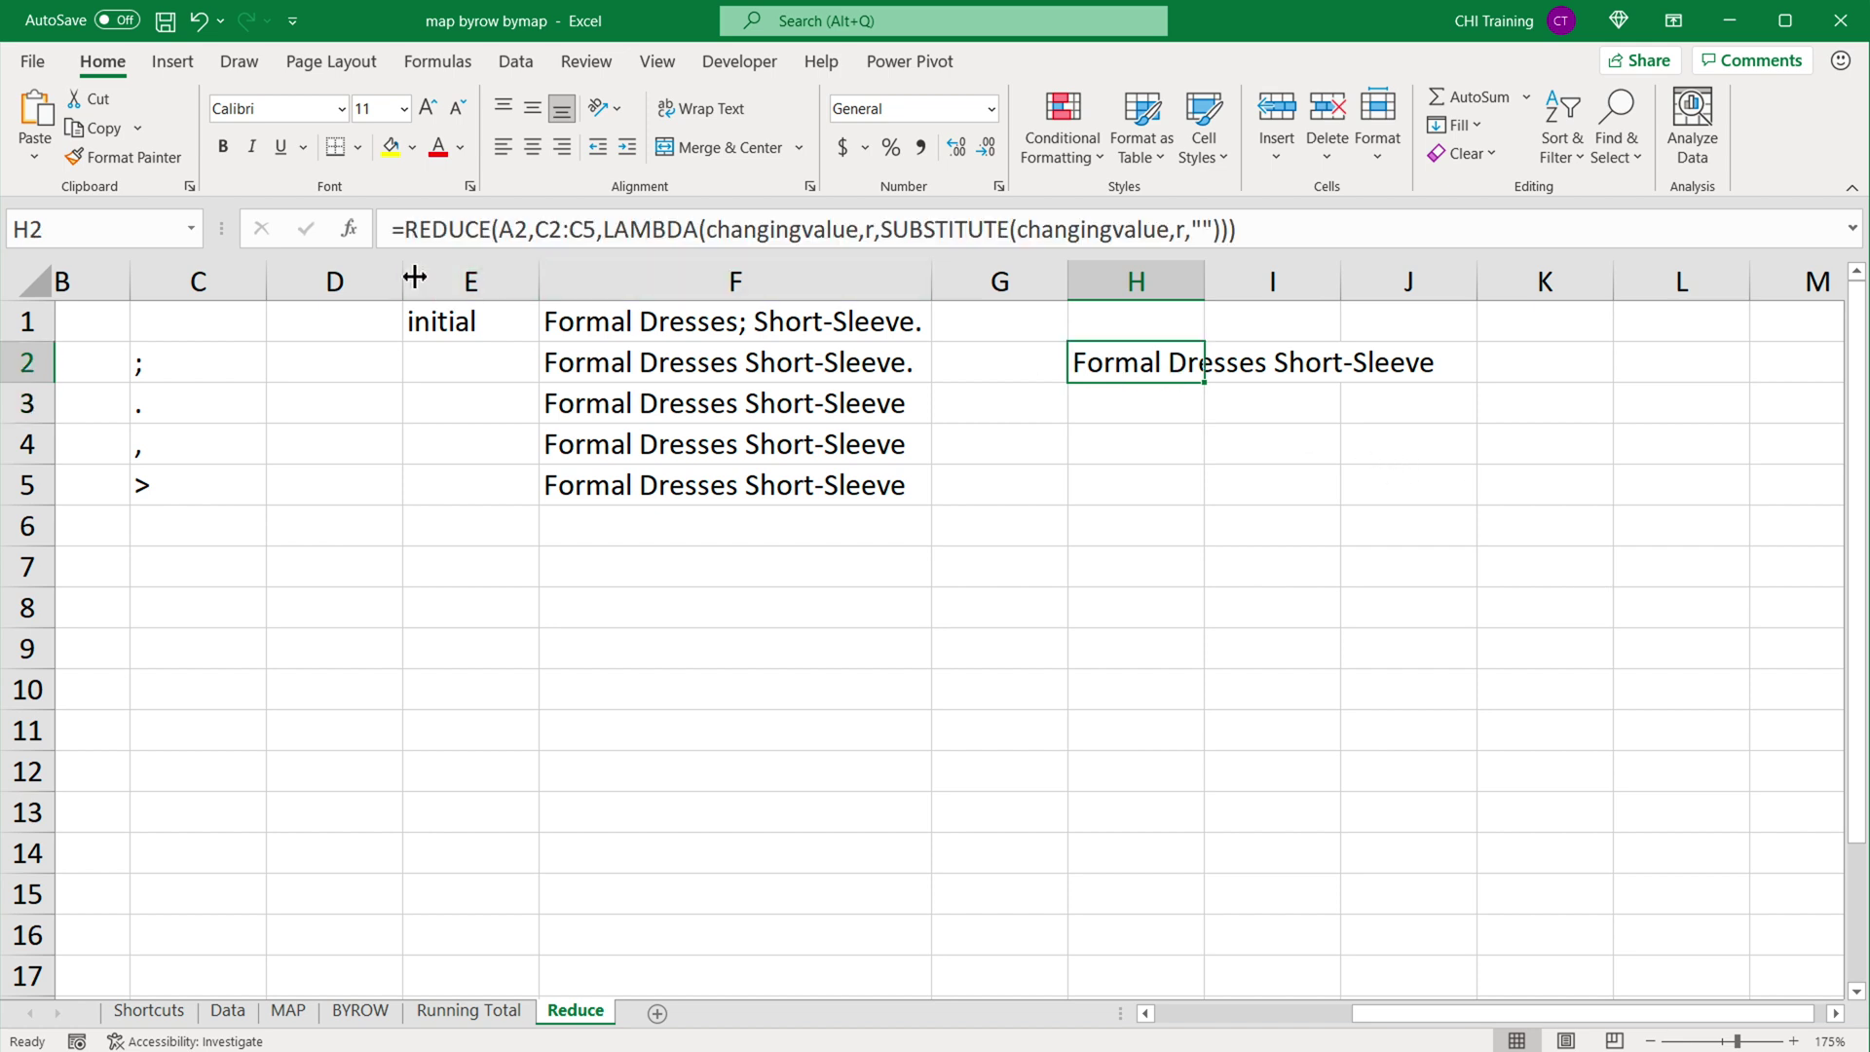
Delete columns D through G, which hold the step-by-step SUBSTITUTE helper cells.
left_click_drag(334, 280, 1031, 284)
right_click(1032, 284)
left_click(1130, 524)
left_click_drag(1416, 1013, 1208, 1018)
Make the C2:C5 array reference absolute in the REDUCE formula in D2.
left_click(1007, 370)
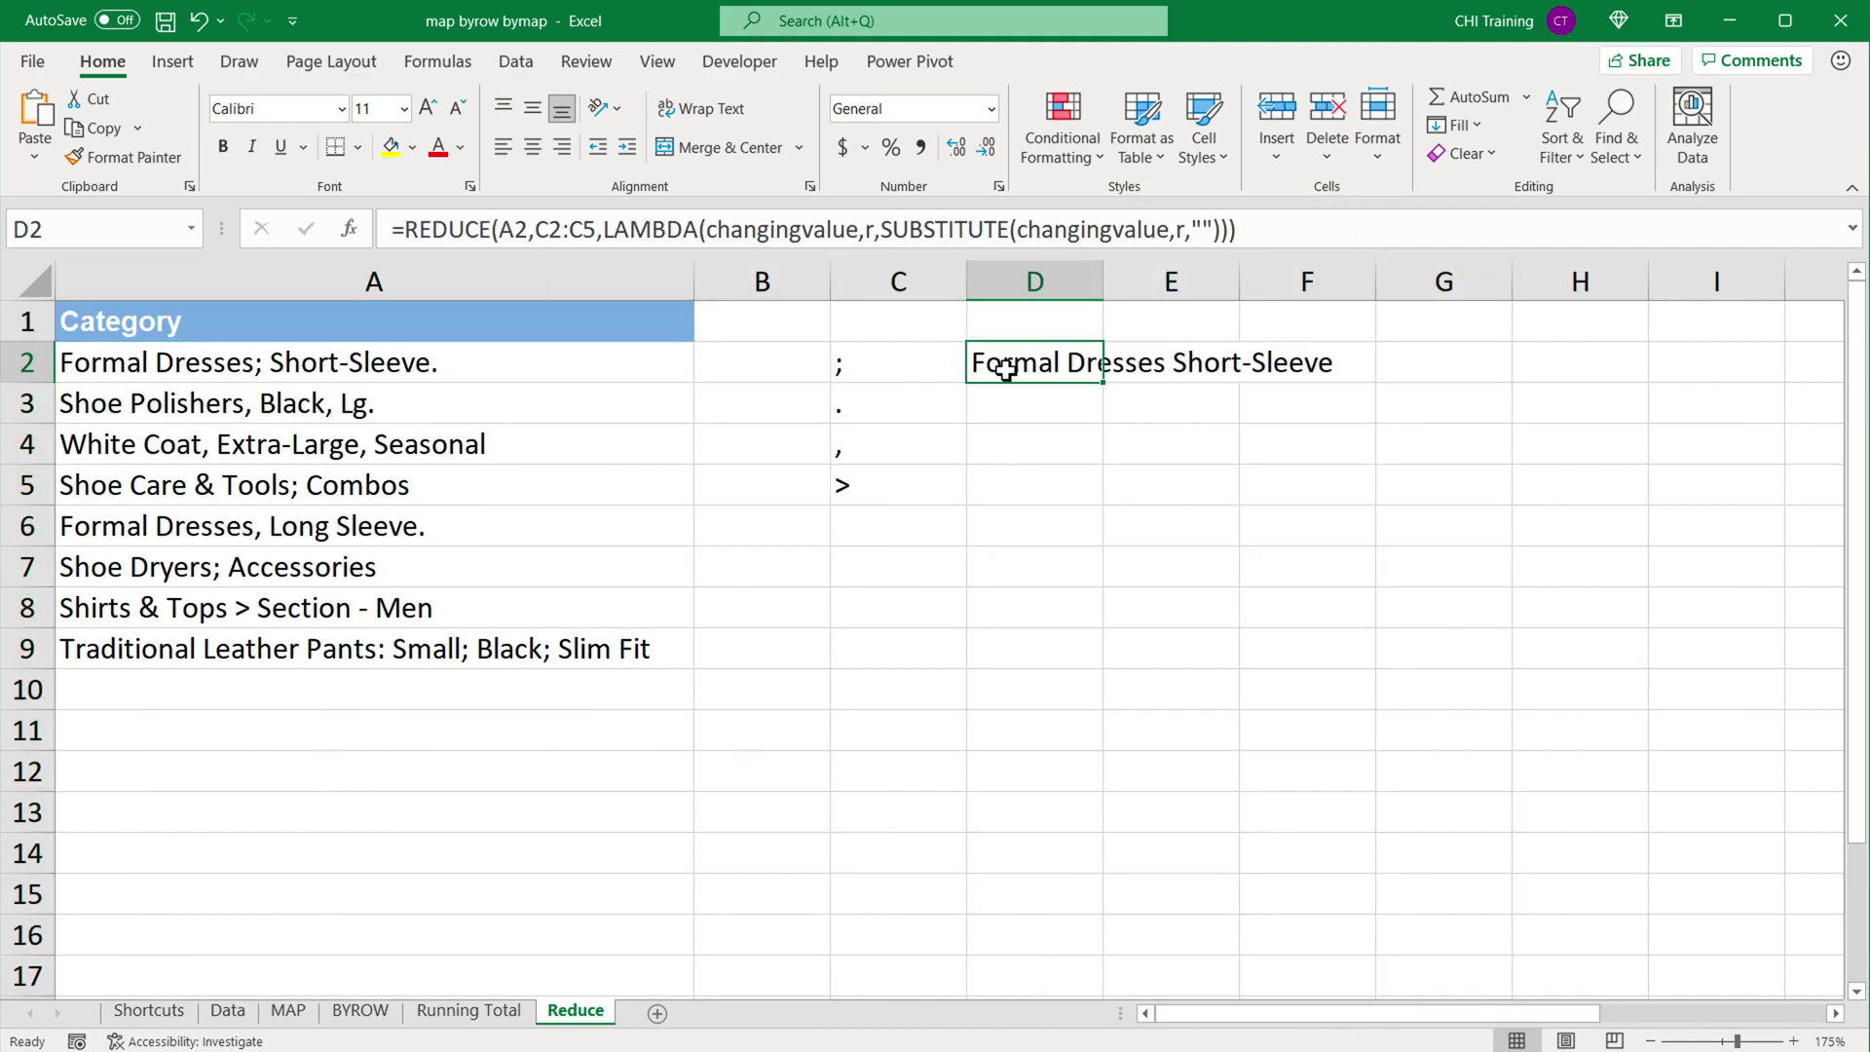
double_click(1006, 370)
left_click(1250, 414)
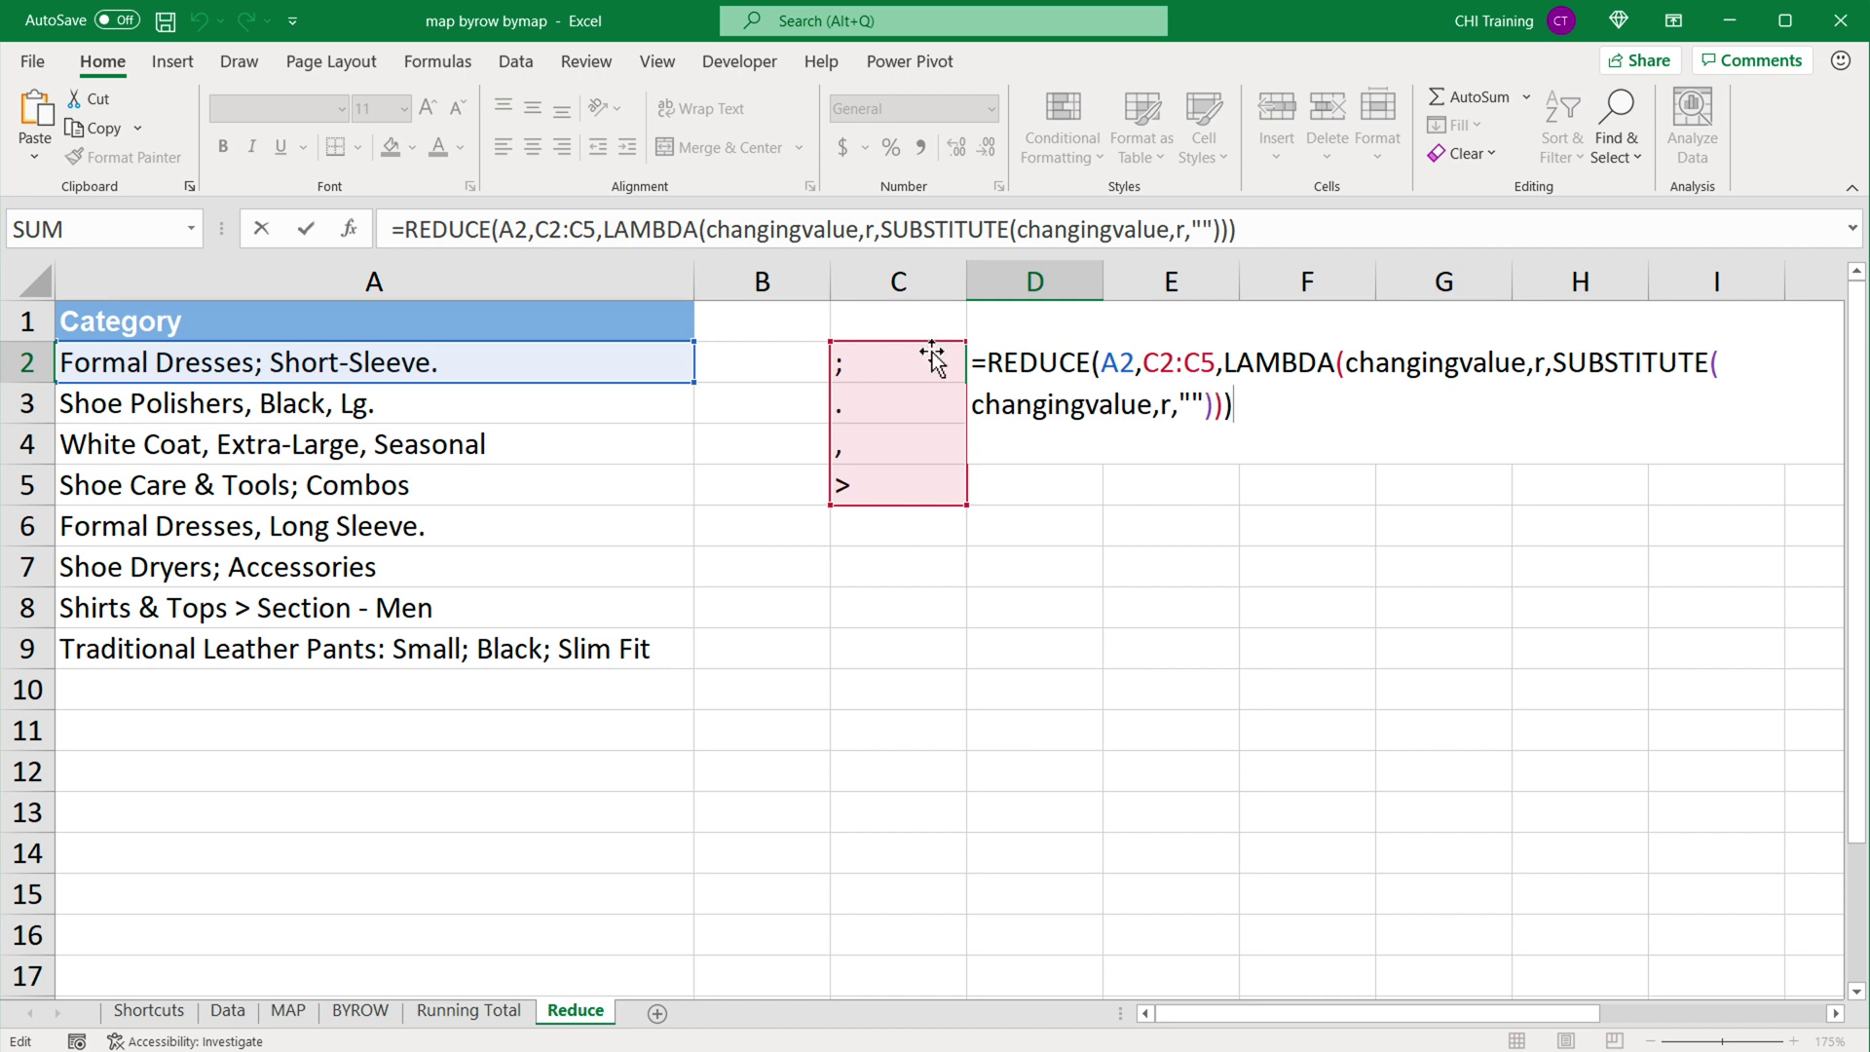
left_click_drag(1144, 364, 1215, 375)
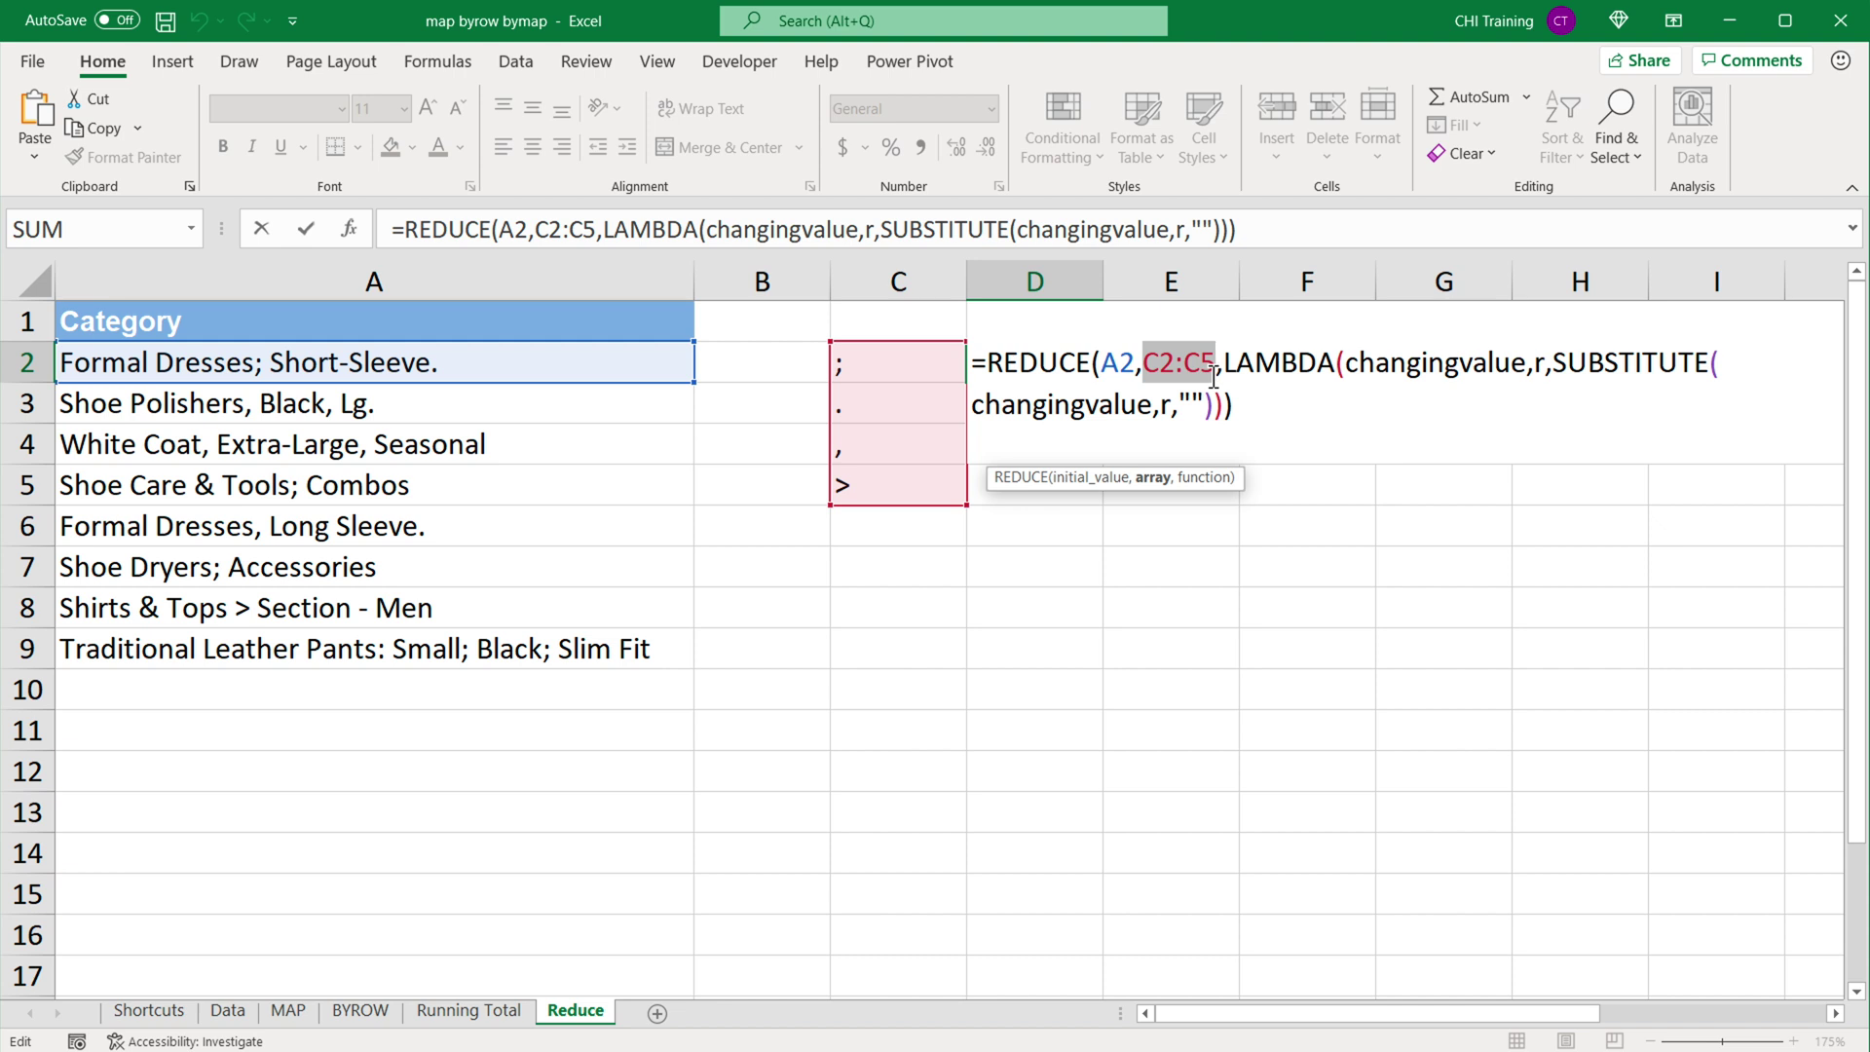
key("F4")
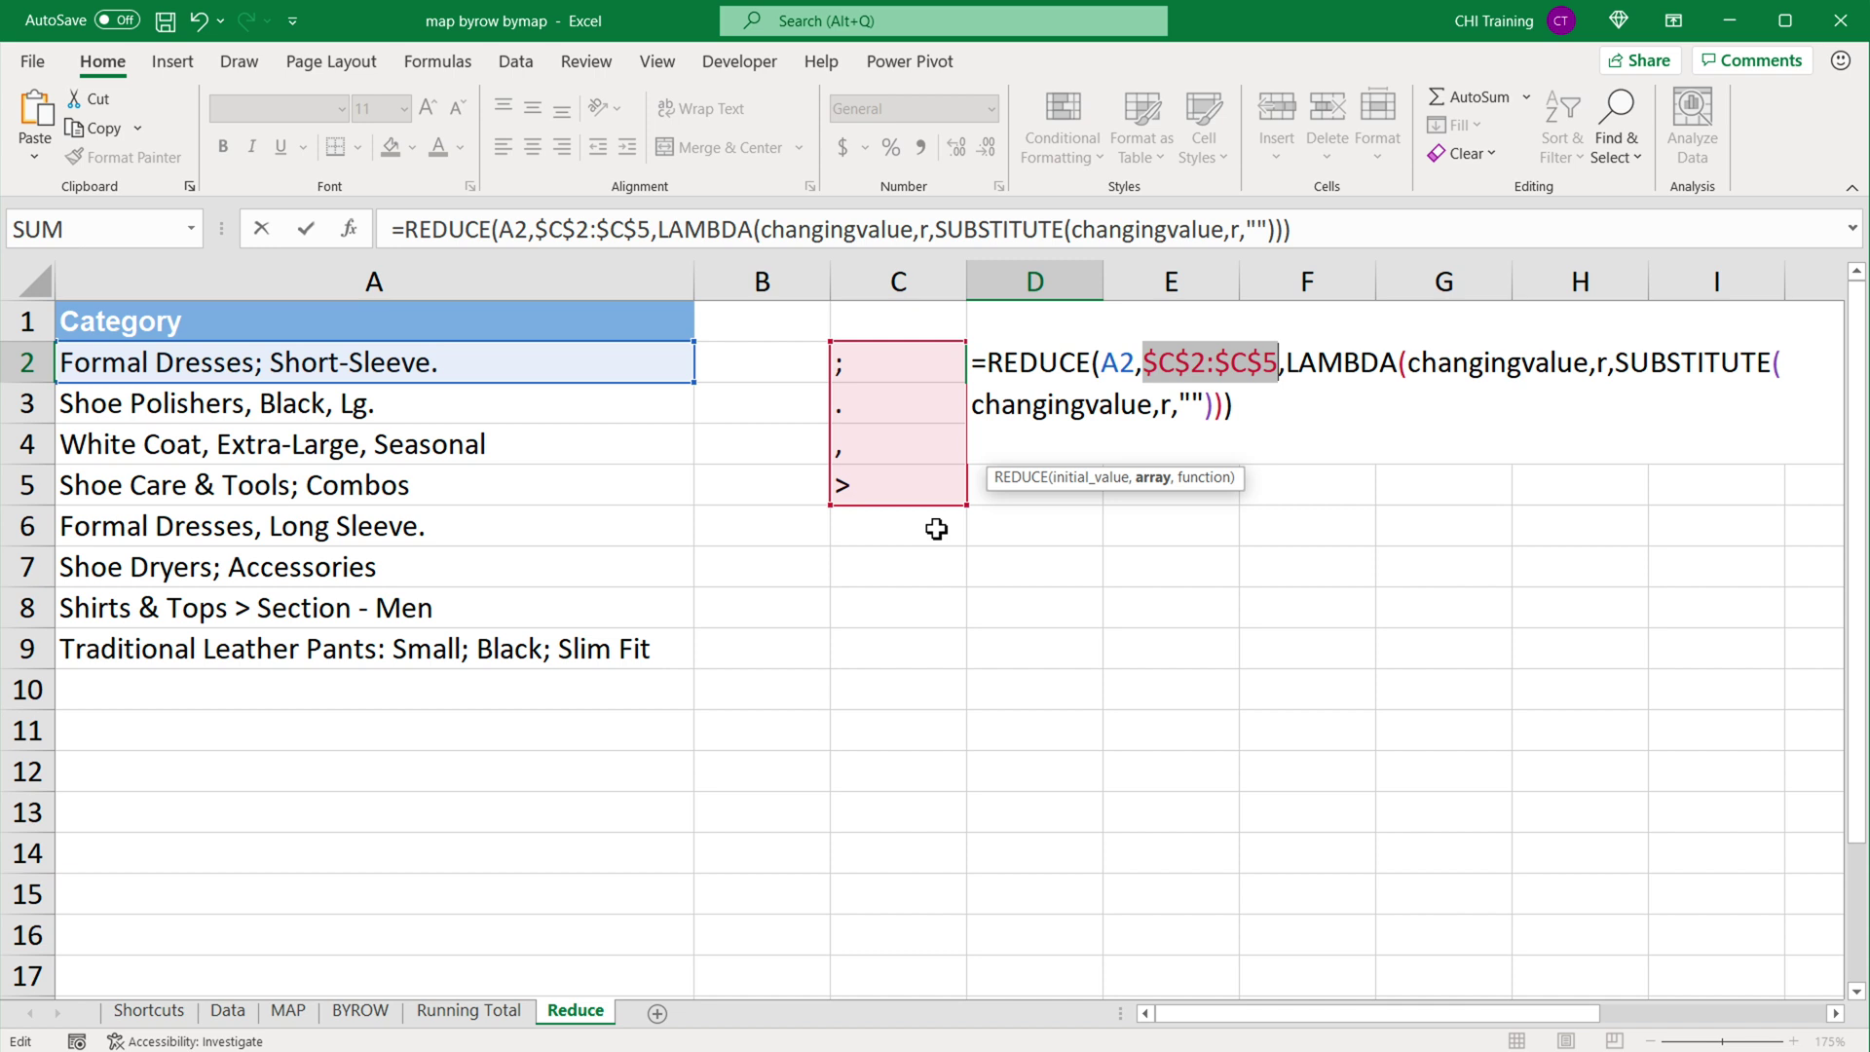
Replace the selected array reference in D2's REDUCE formula with the array constant {";",".",",",">"}.
type("{}")
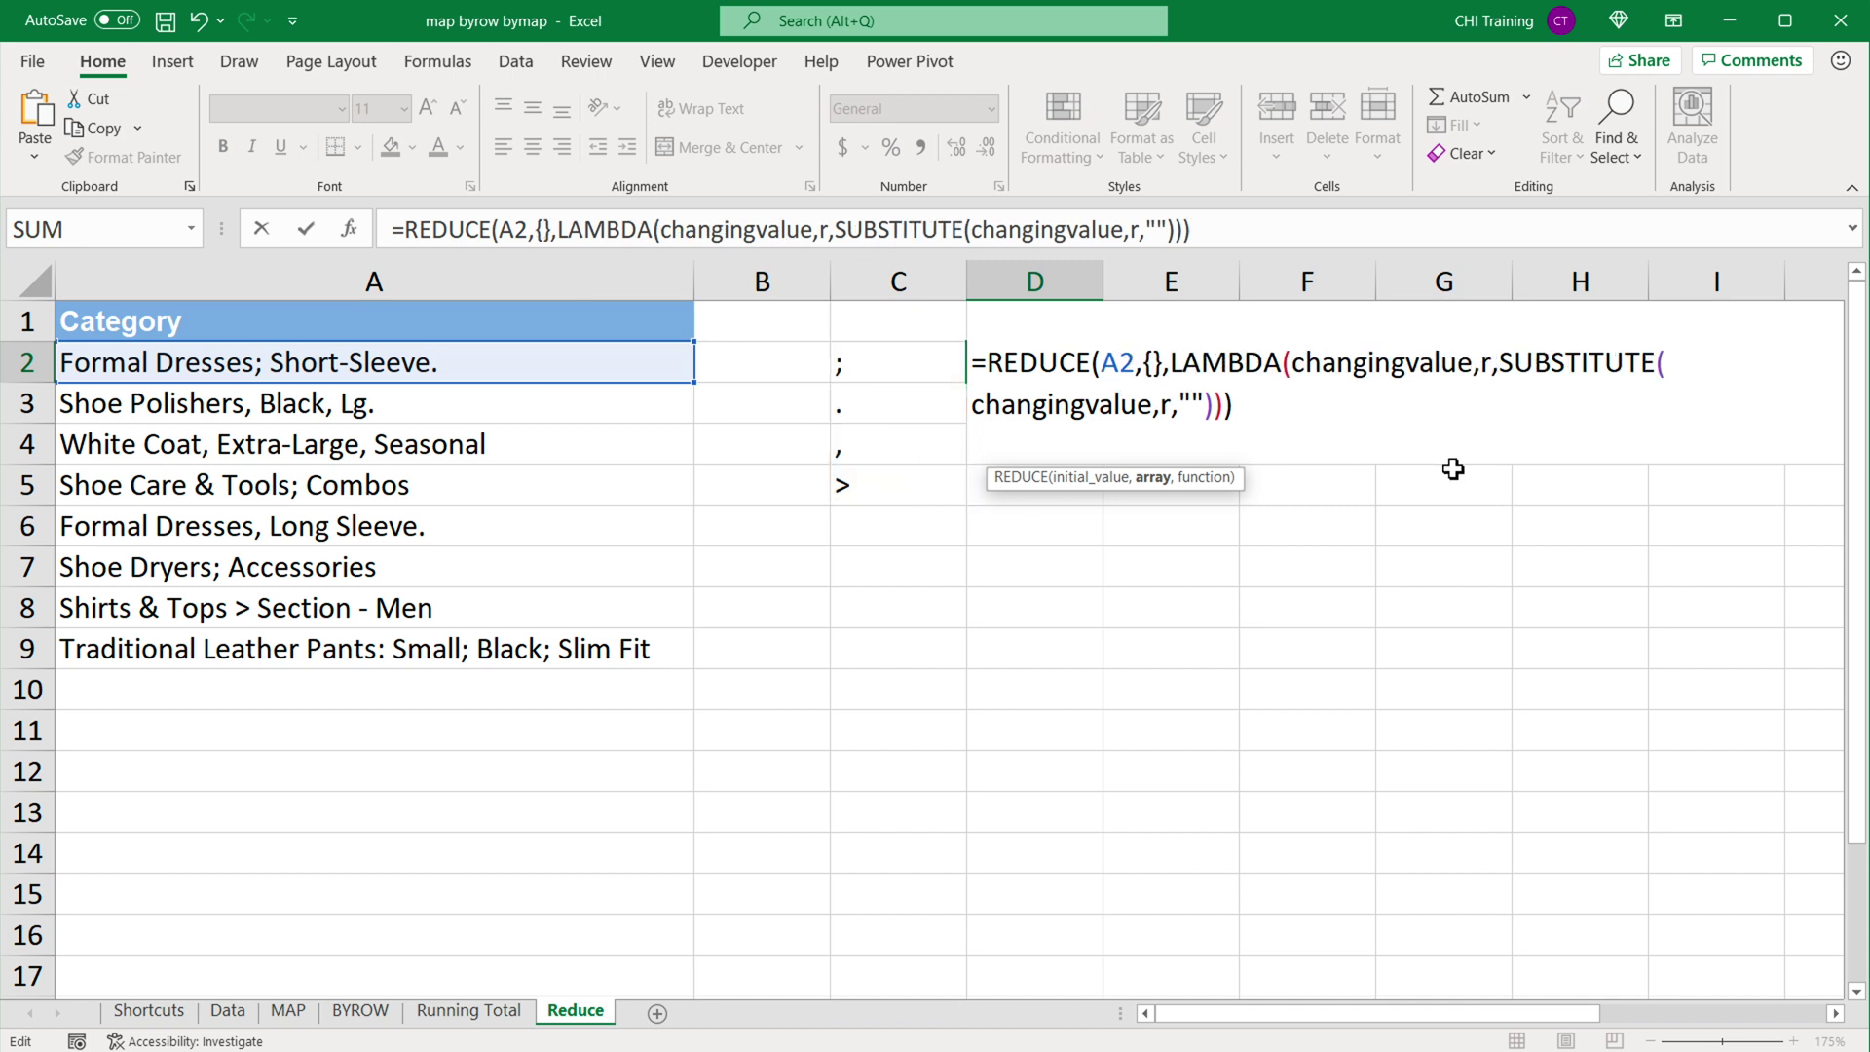
type("\"\"")
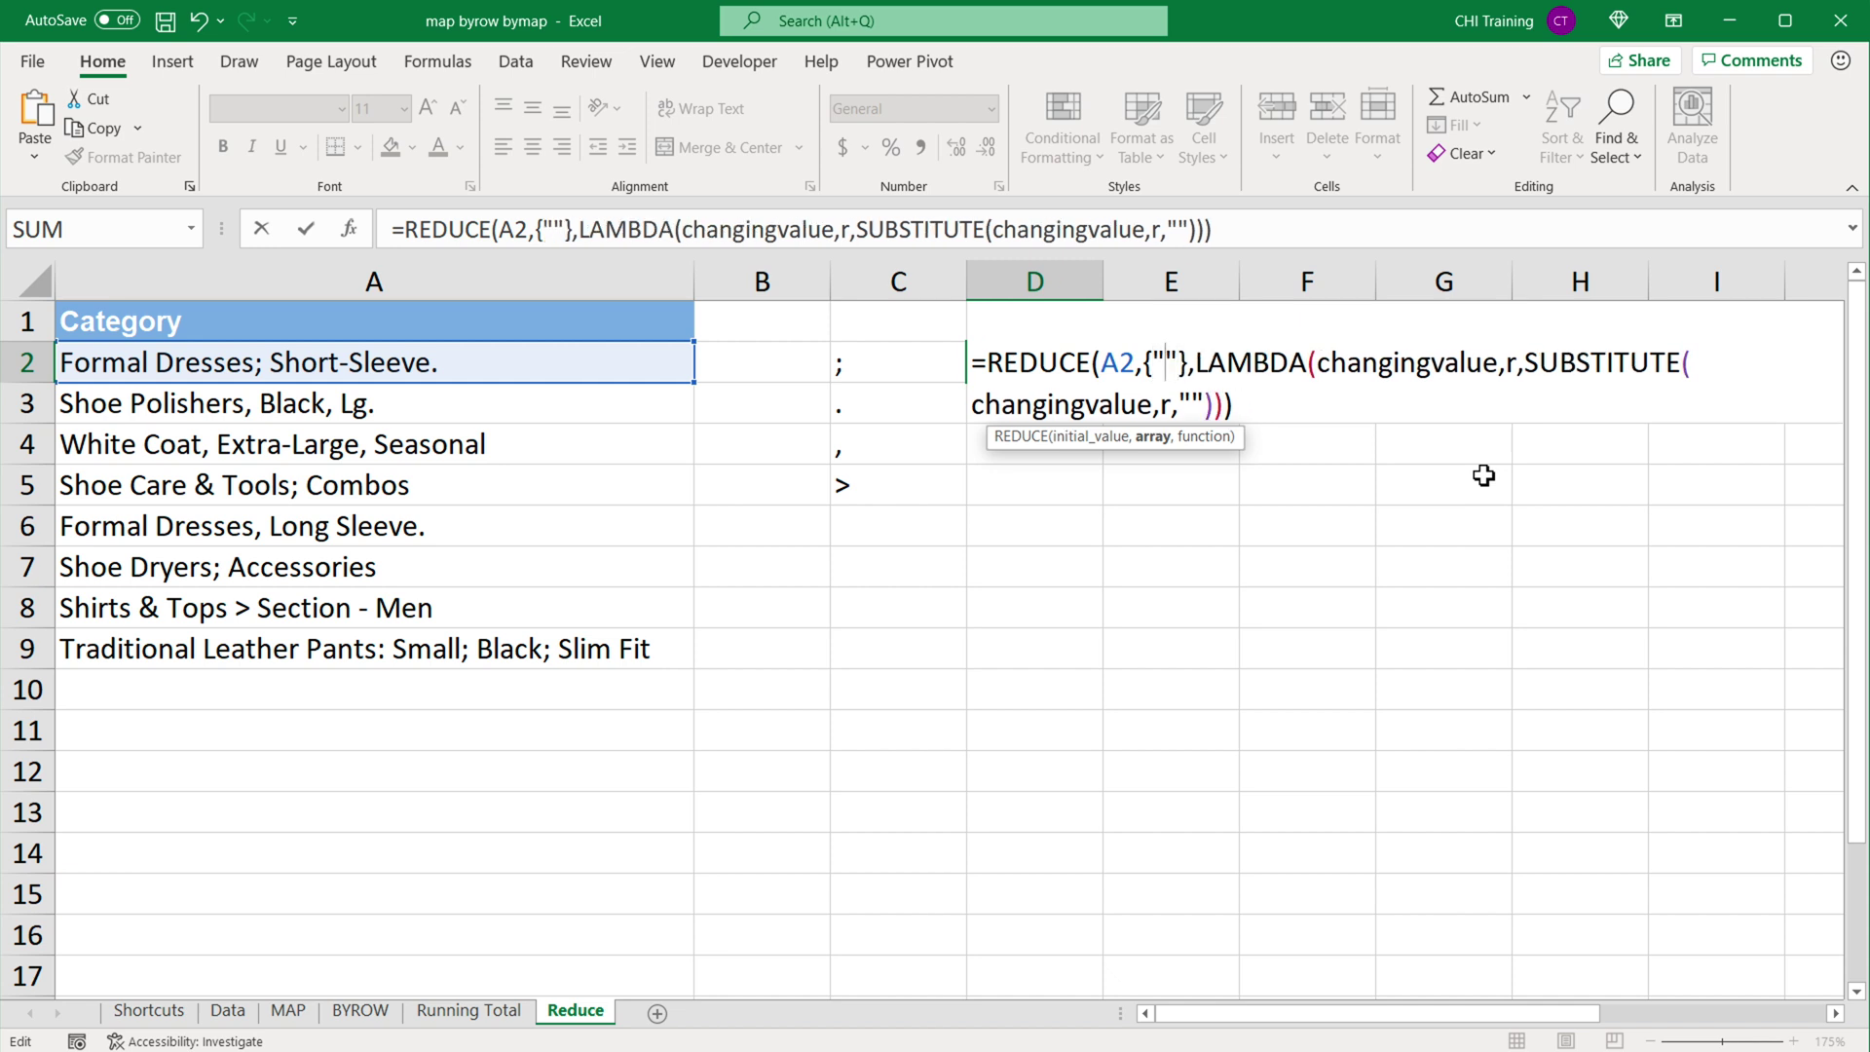
type(";")
type(",")
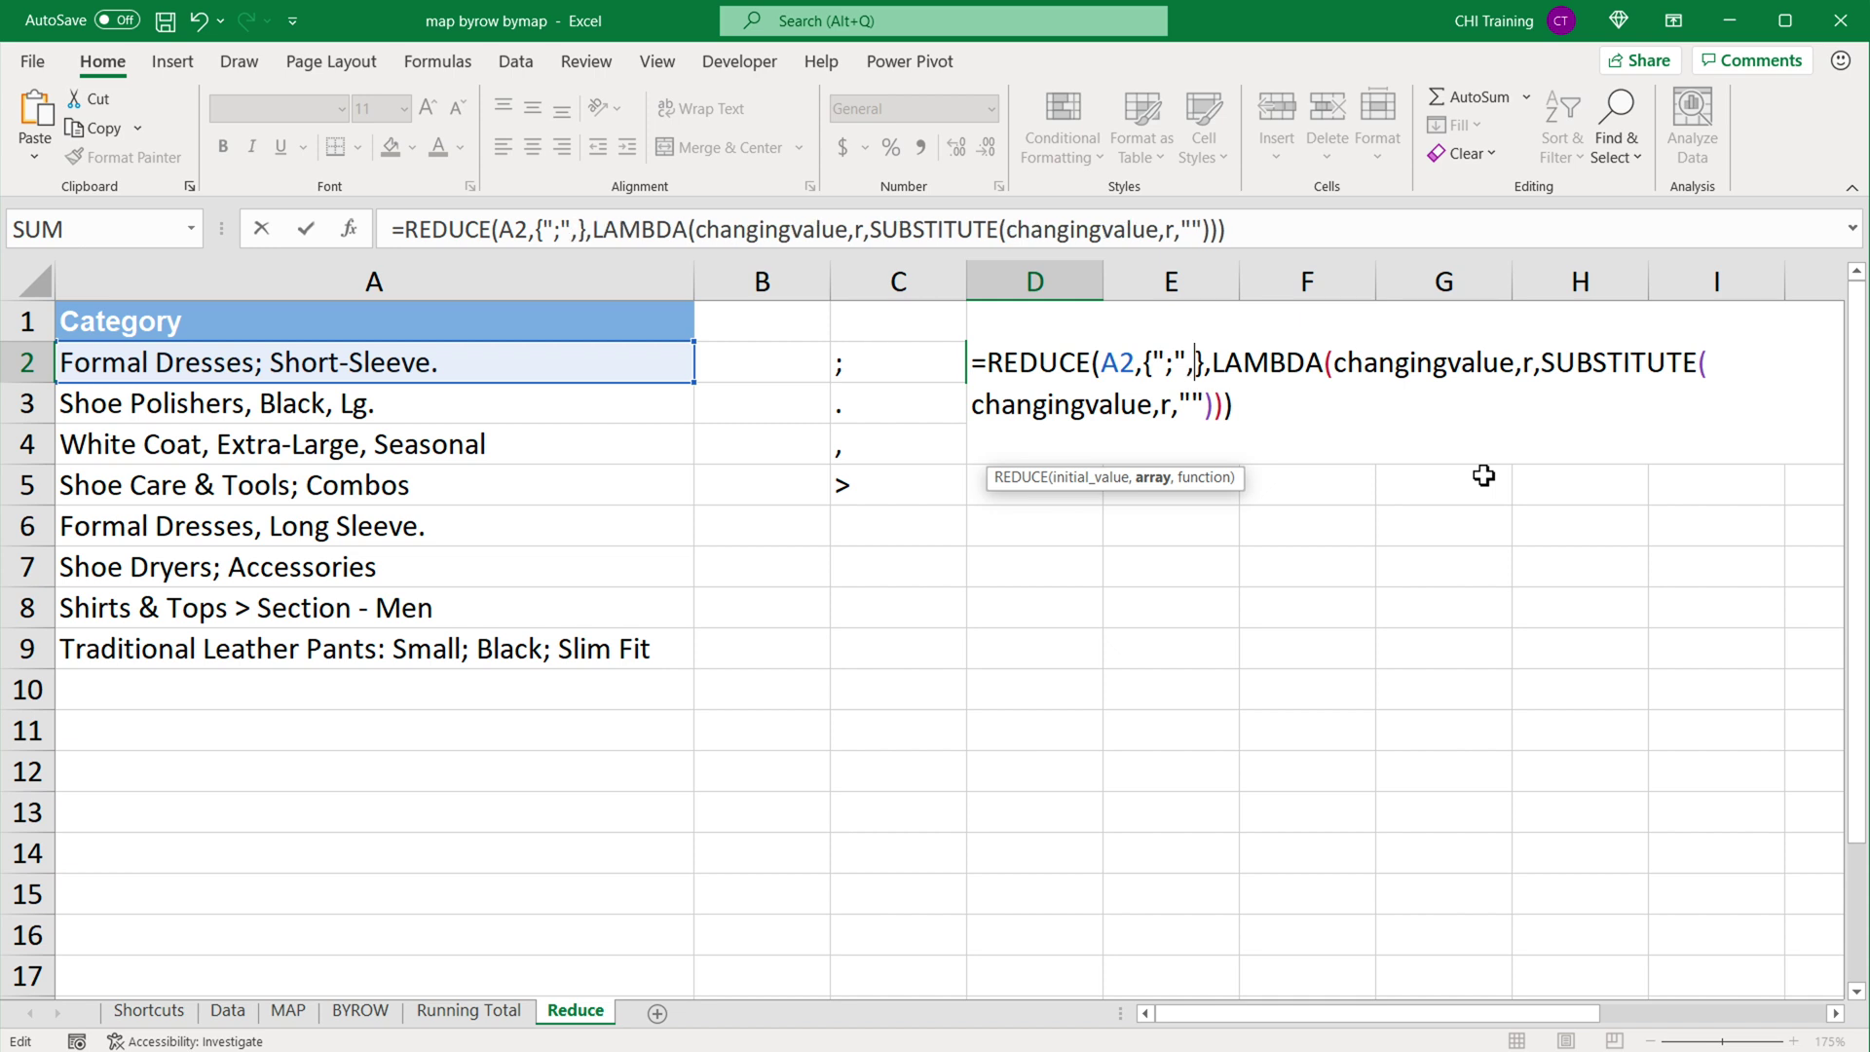
type("\"\"")
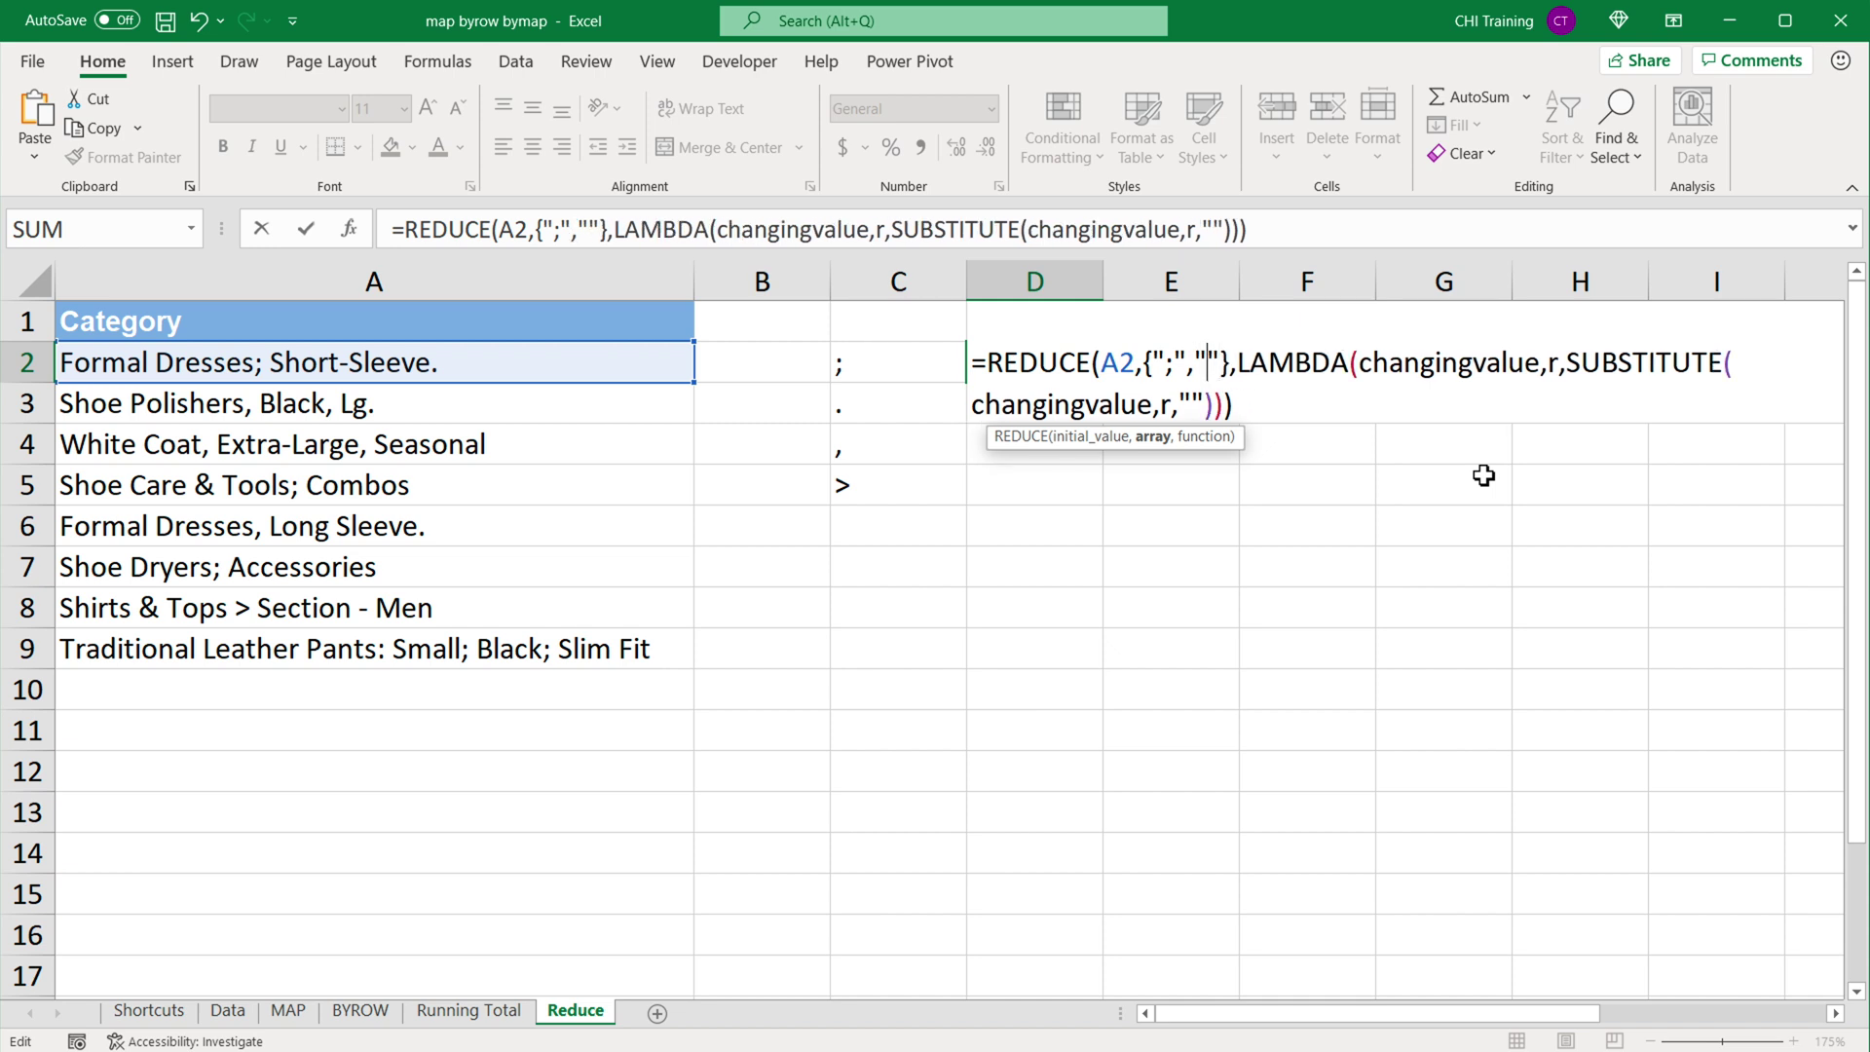
type(".")
type(",\"\"")
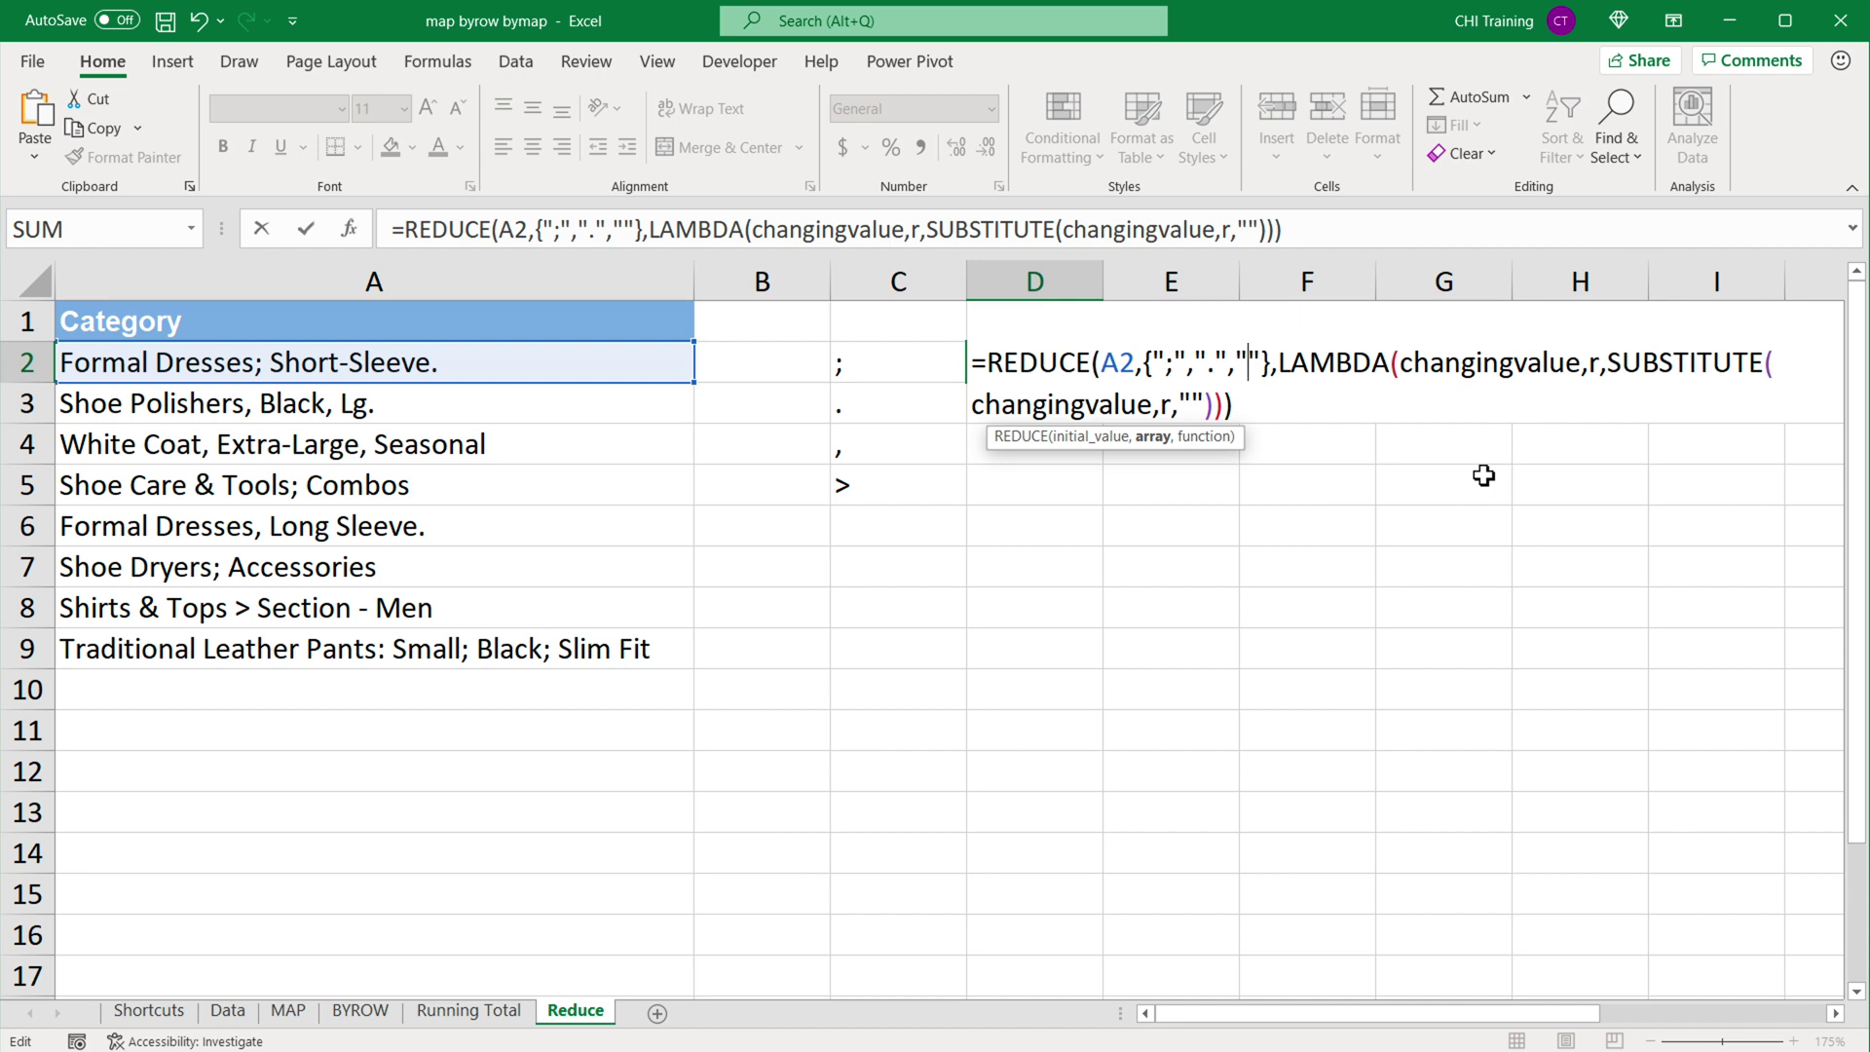
type(",\",\",")
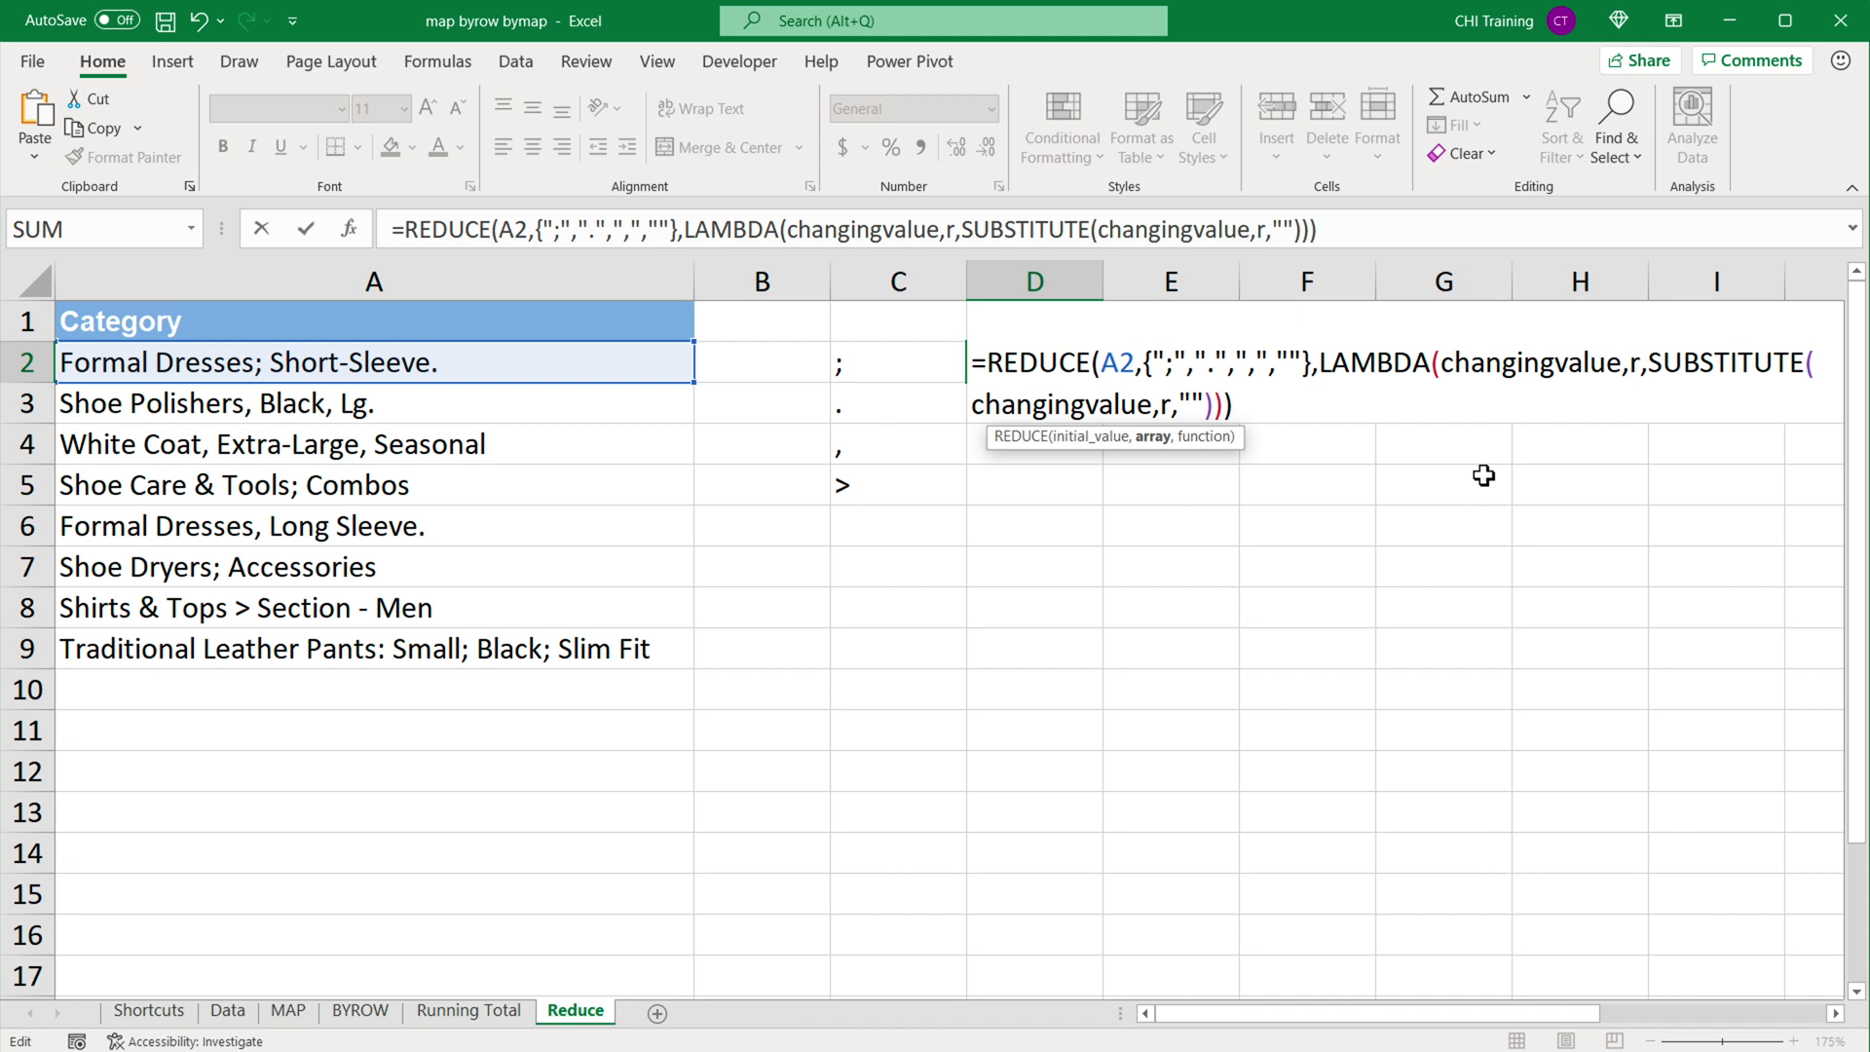
type(">")
Review the individual punctuation items in the array constant and enter the formula in D2.
left_click_drag(1317, 363, 1276, 390)
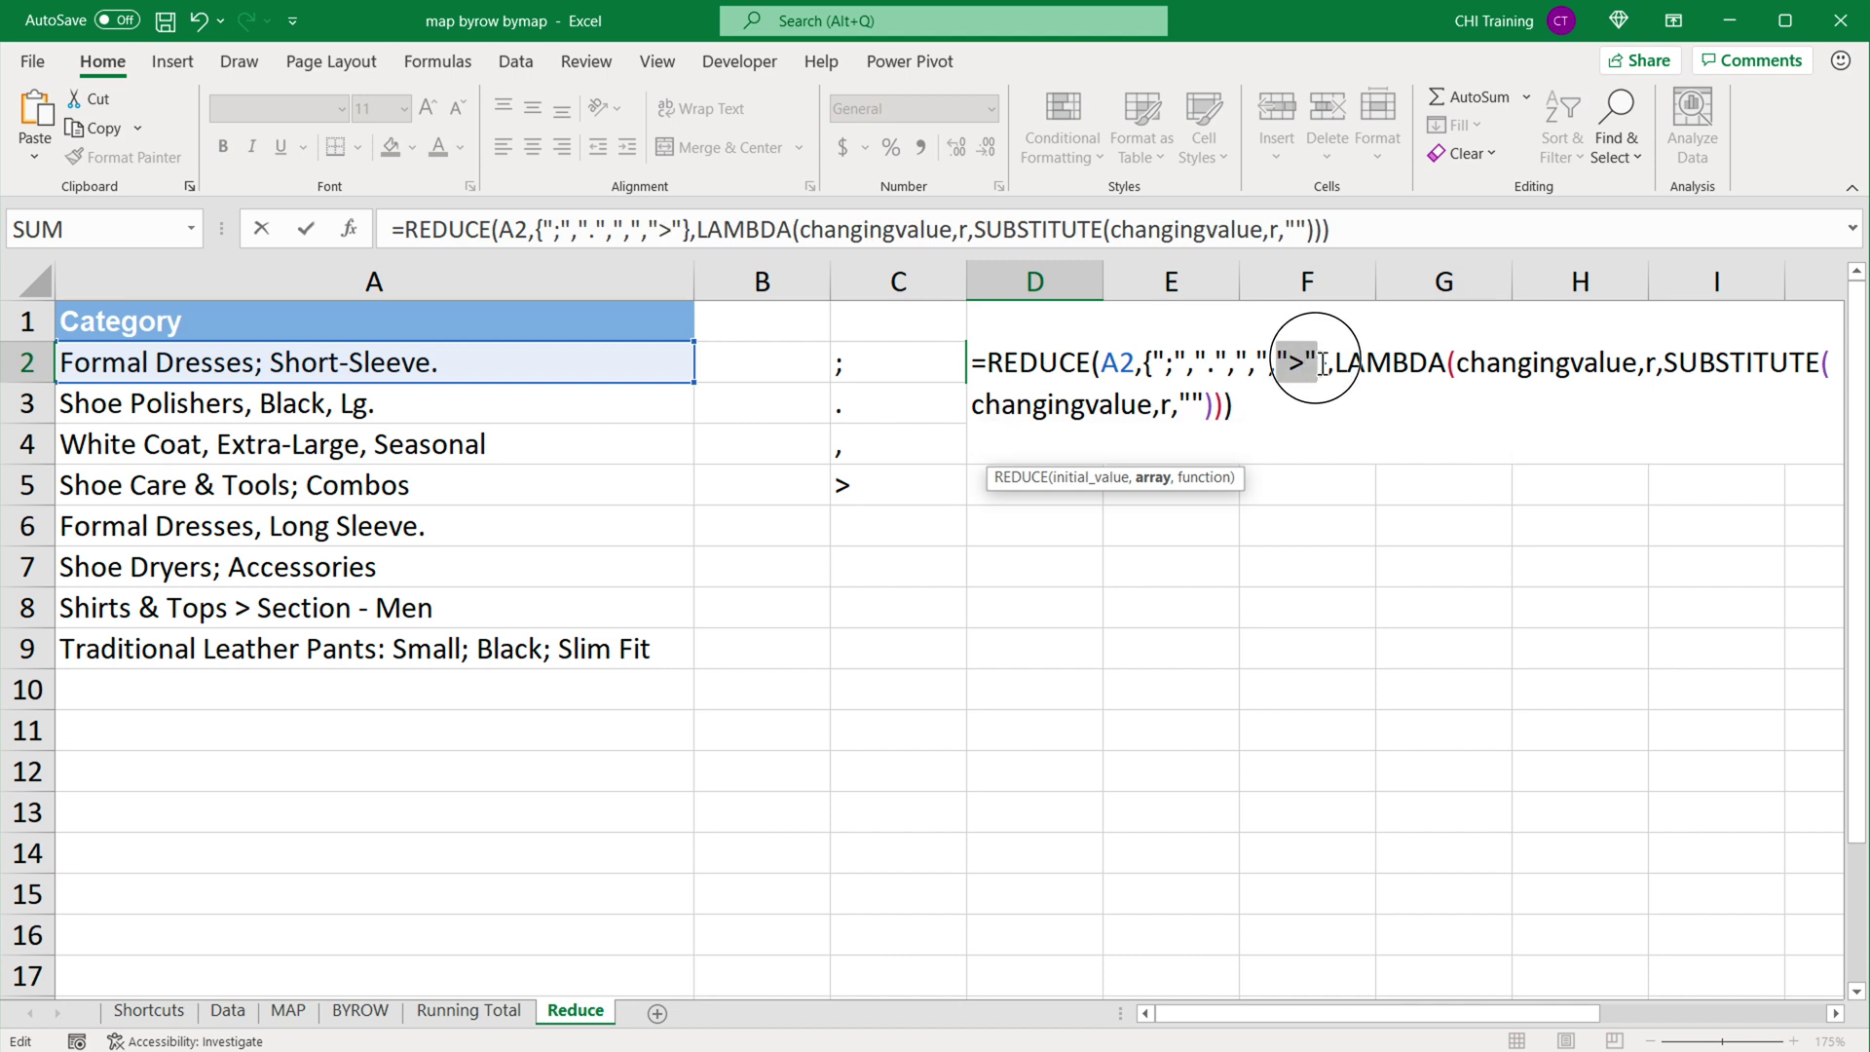
left_click(1173, 363)
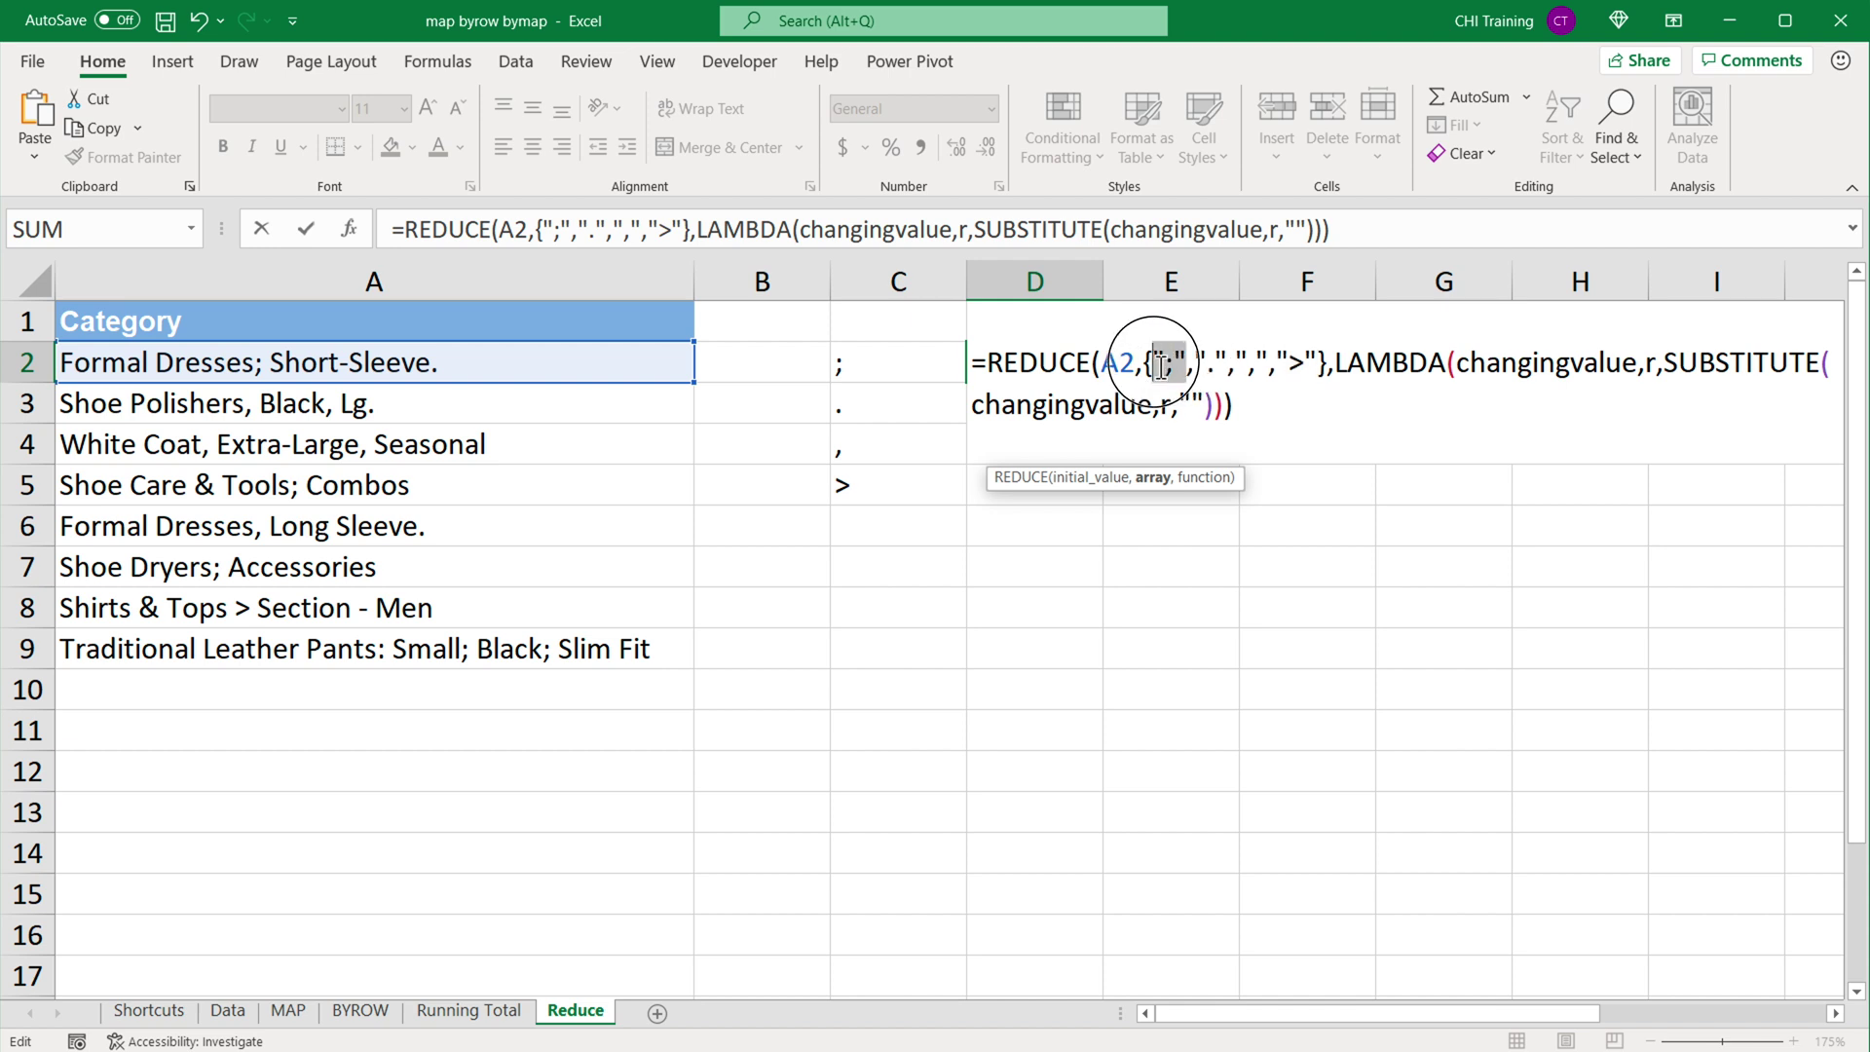
left_click_drag(1194, 363, 1269, 363)
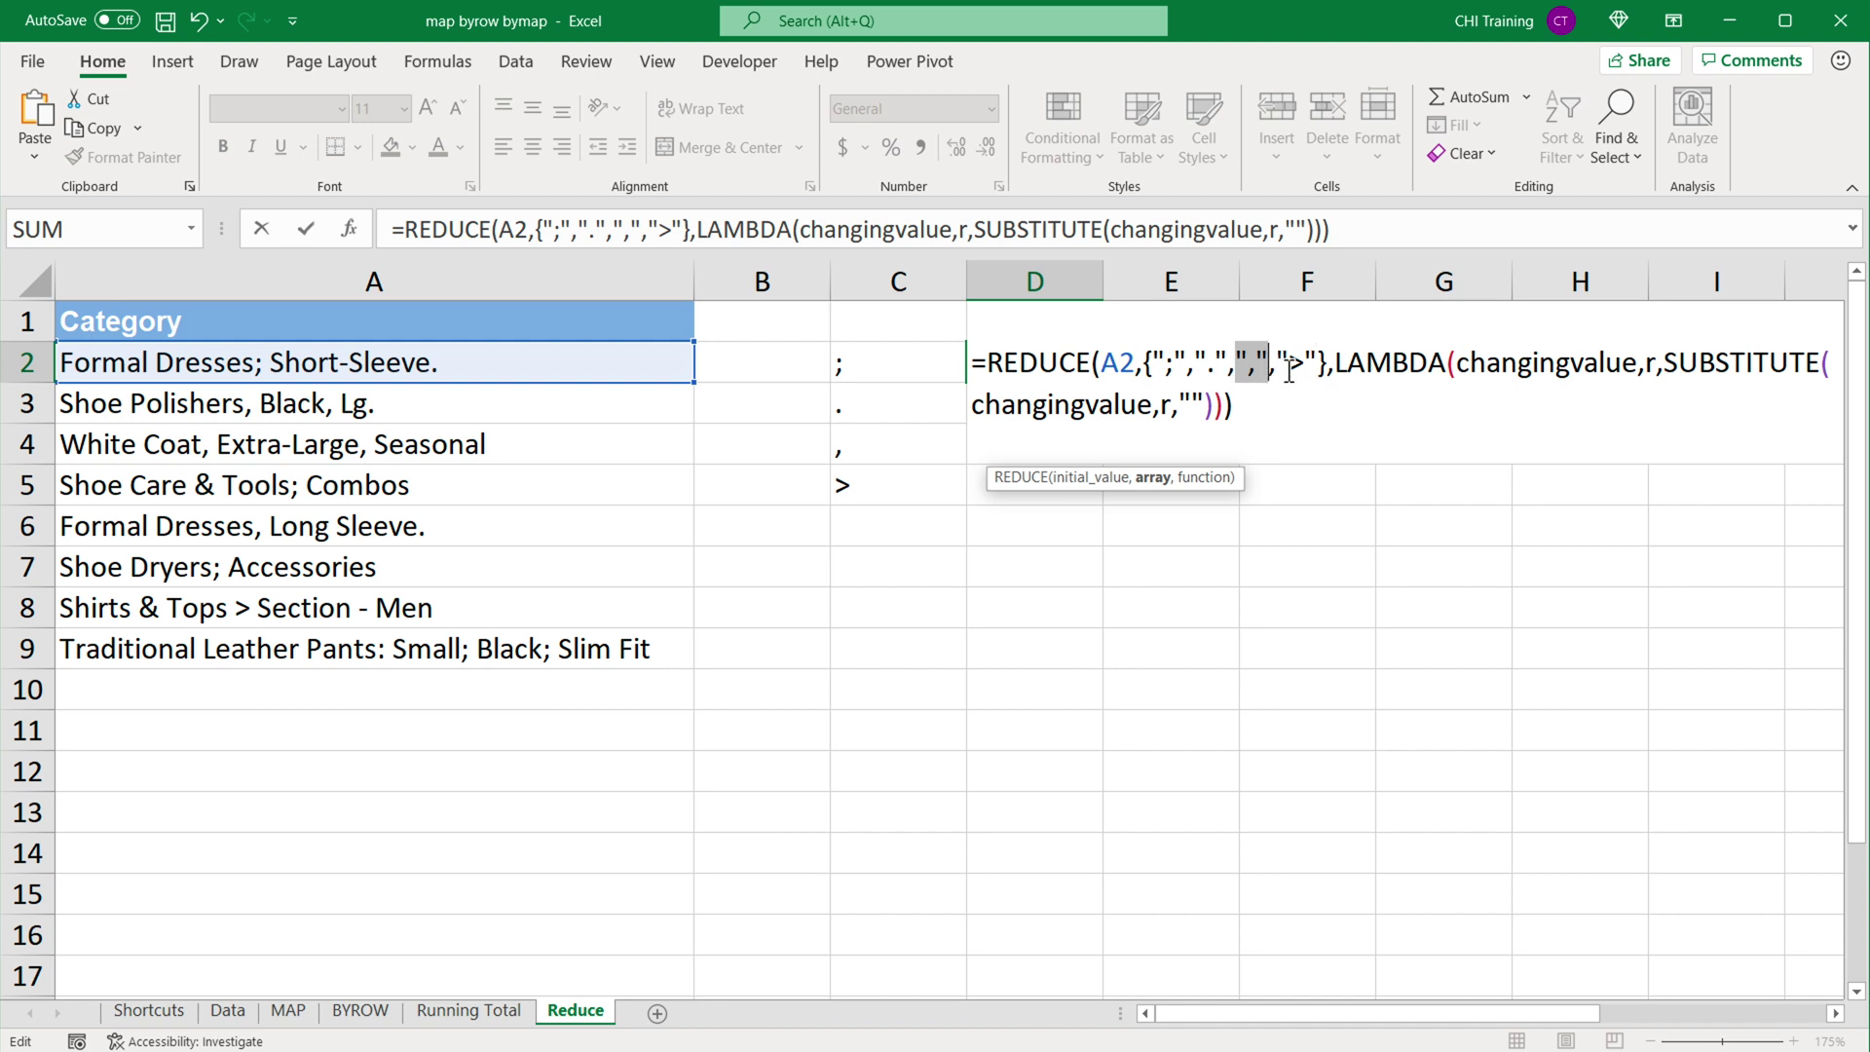
left_click_drag(1279, 363, 1310, 363)
left_click(1342, 365)
key("Return")
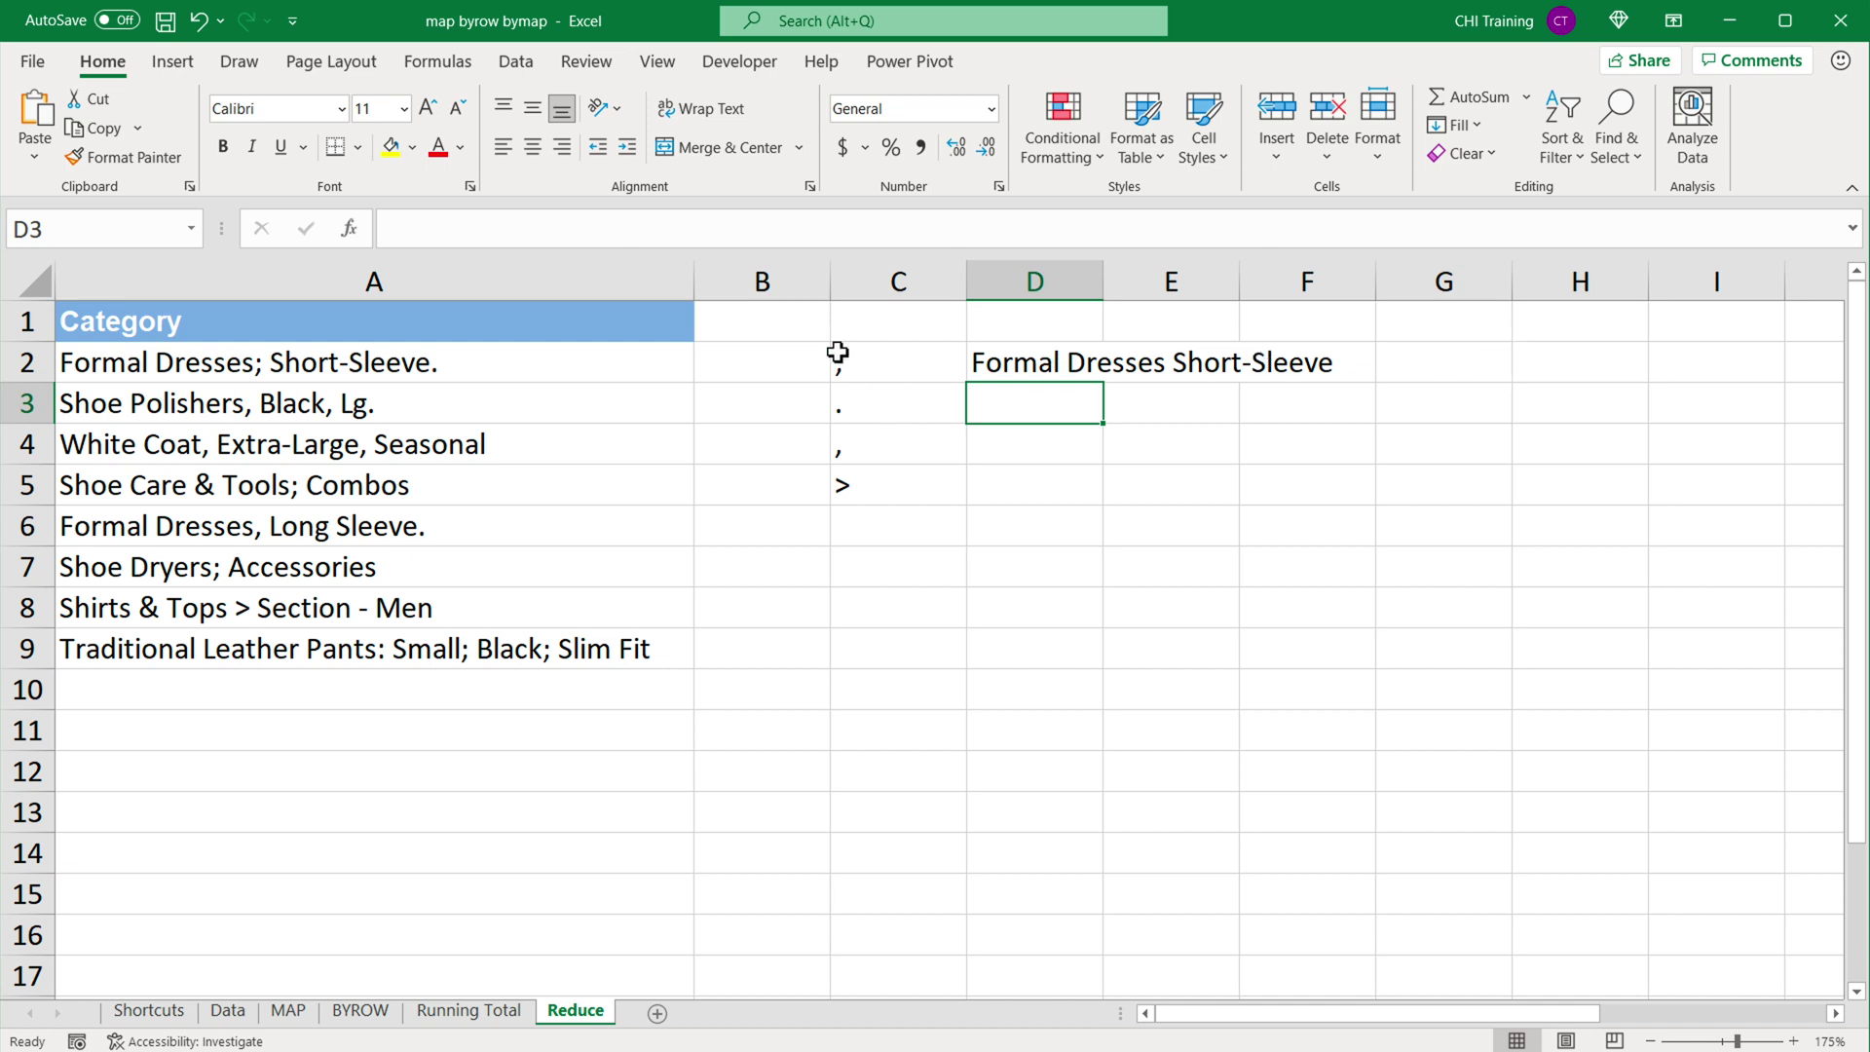
Delete columns B and C, including the punctuation list, and widen the columns that take their place.
left_click(881, 292)
left_click_drag(881, 293, 773, 283)
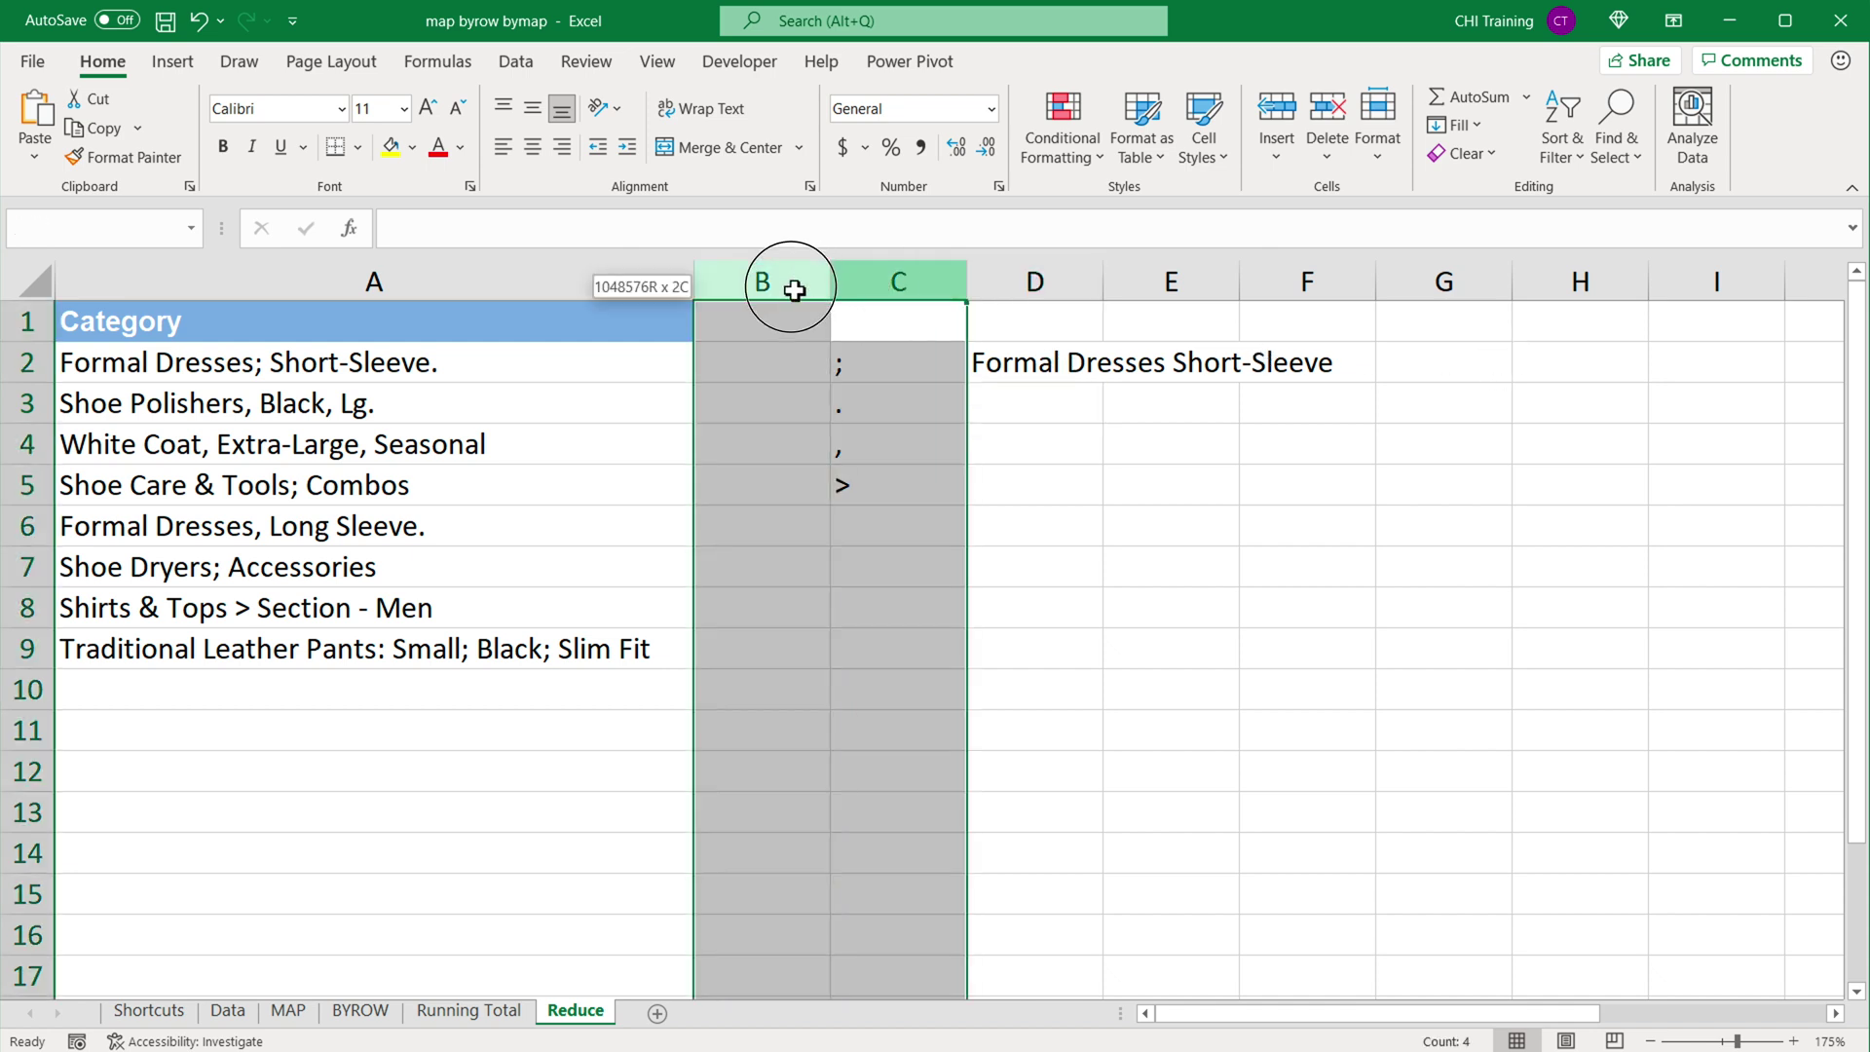
right_click(791, 287)
left_click(901, 527)
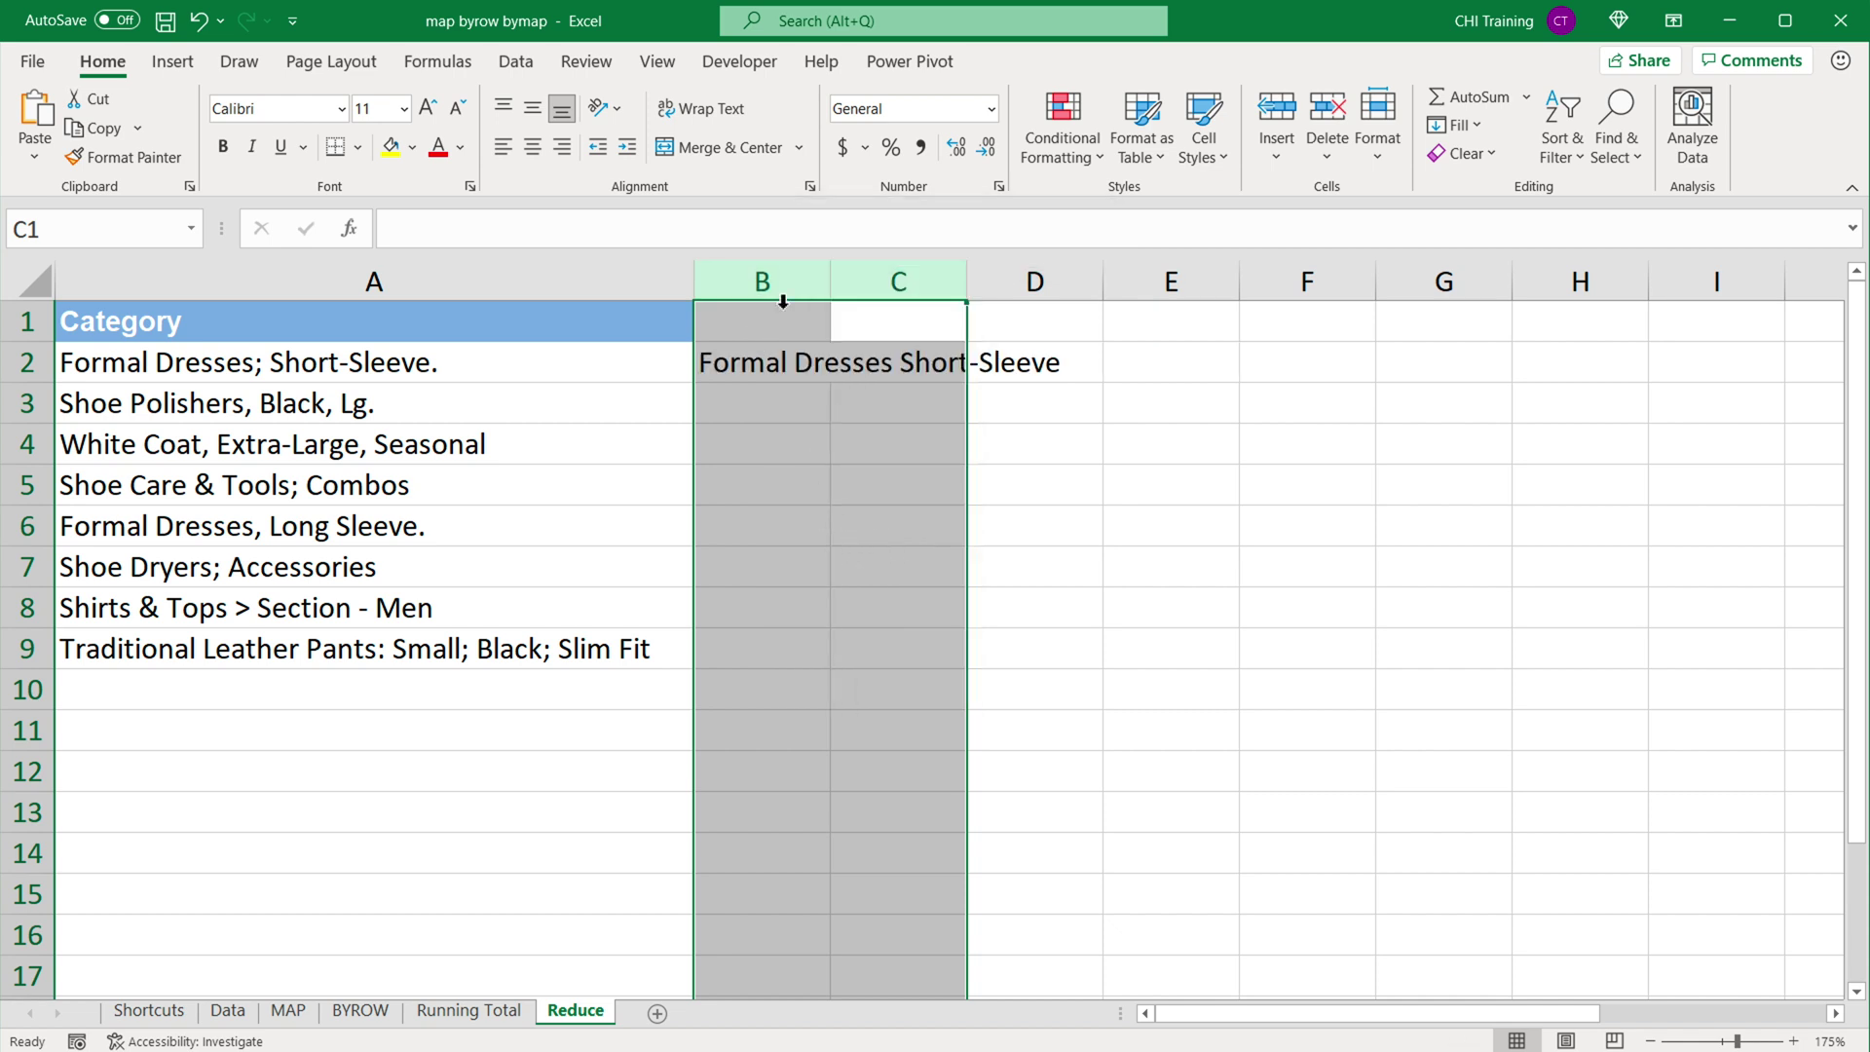
left_click_drag(838, 287, 1155, 292)
Review the REDUCE formula in B2, copy it down to B9 and widen column B to fit the texts.
left_click(777, 360)
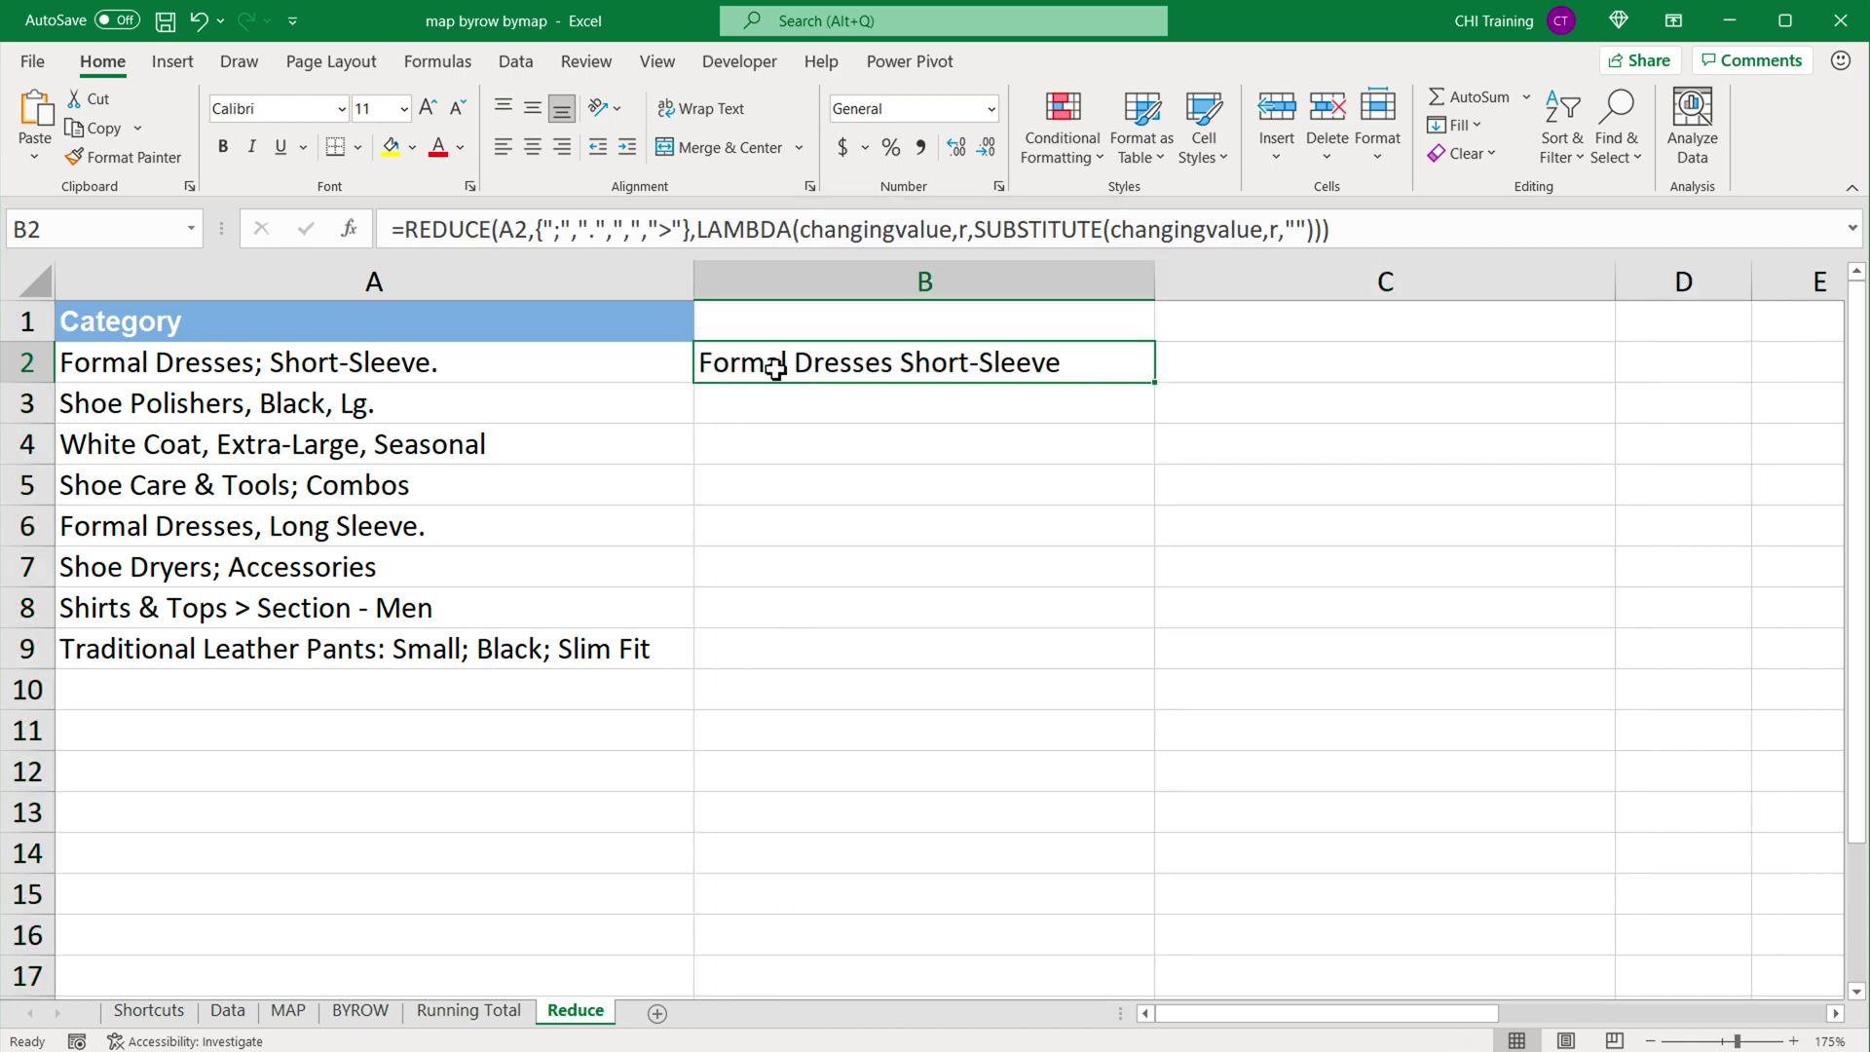
double_click(796, 370)
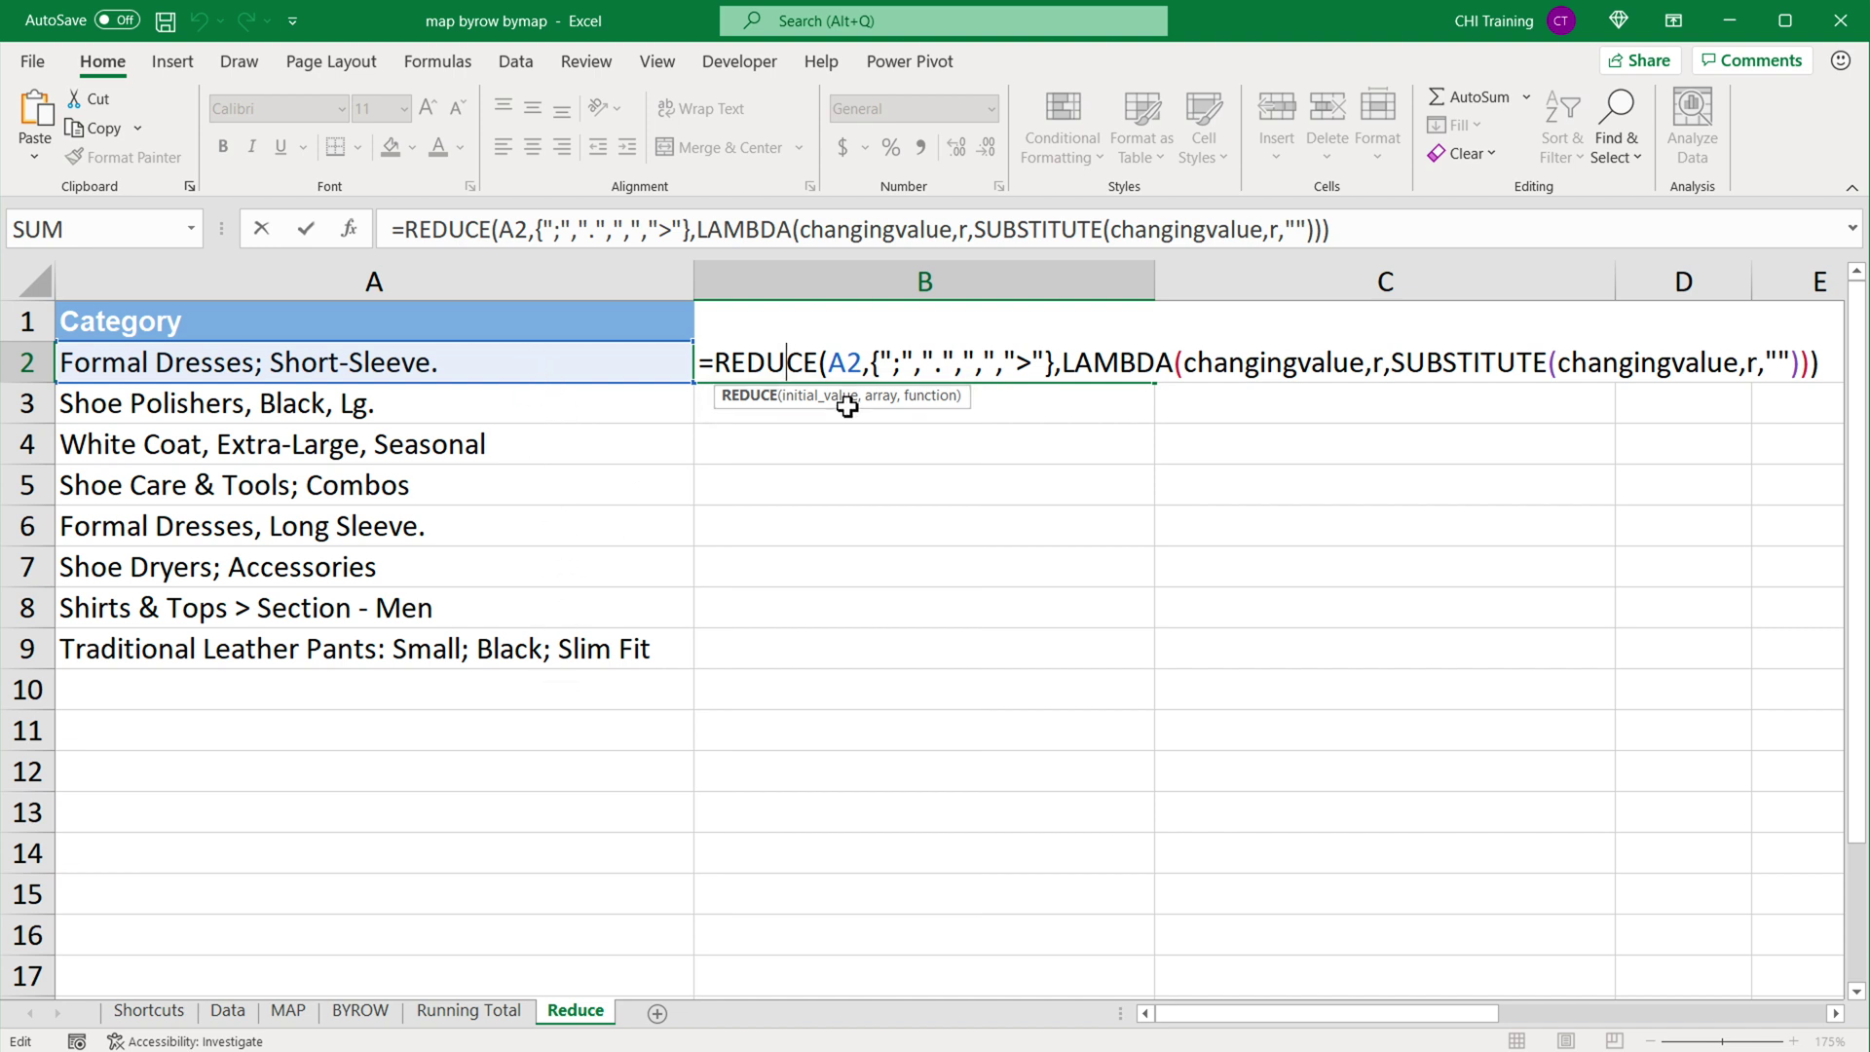
key("Return")
left_click(1119, 371)
left_click_drag(1154, 383, 1107, 656)
left_click_drag(1155, 284, 1353, 304)
Compare the results in B8 and B9 with the original category texts to find remaining punctuation.
left_click(358, 400)
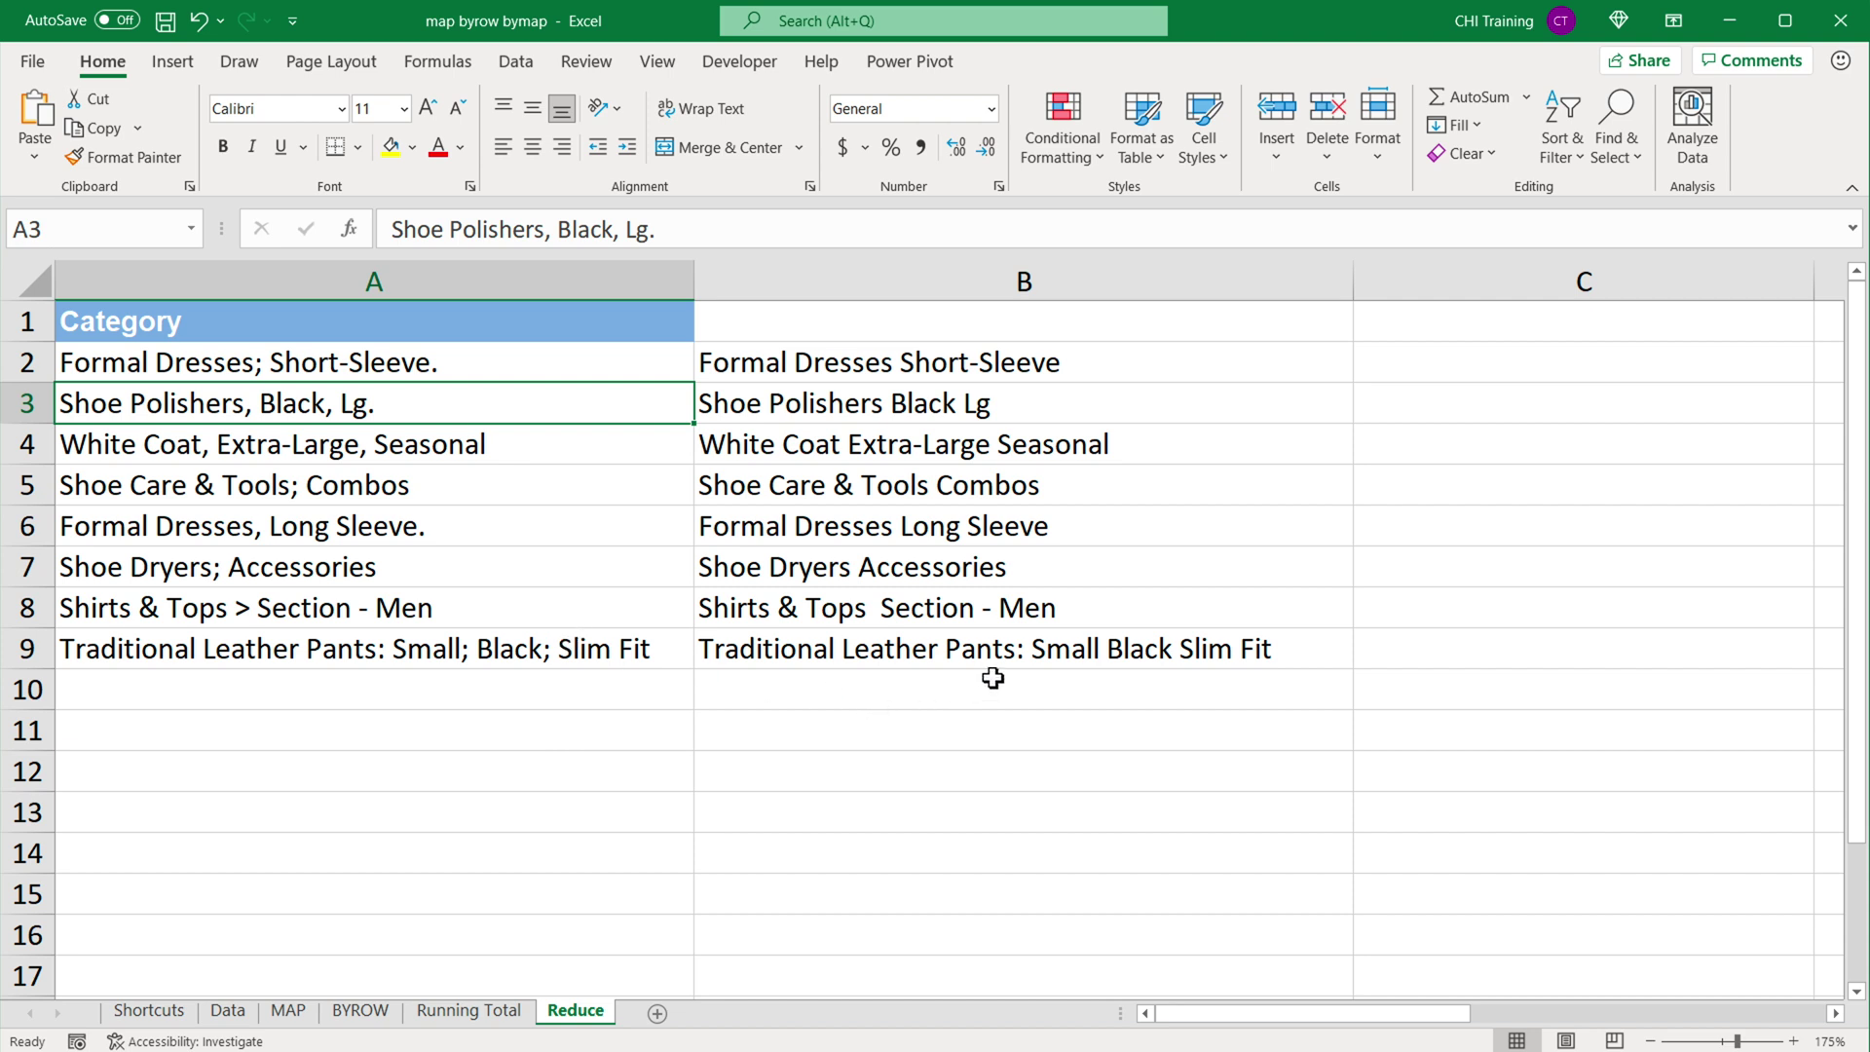
left_click(1031, 650)
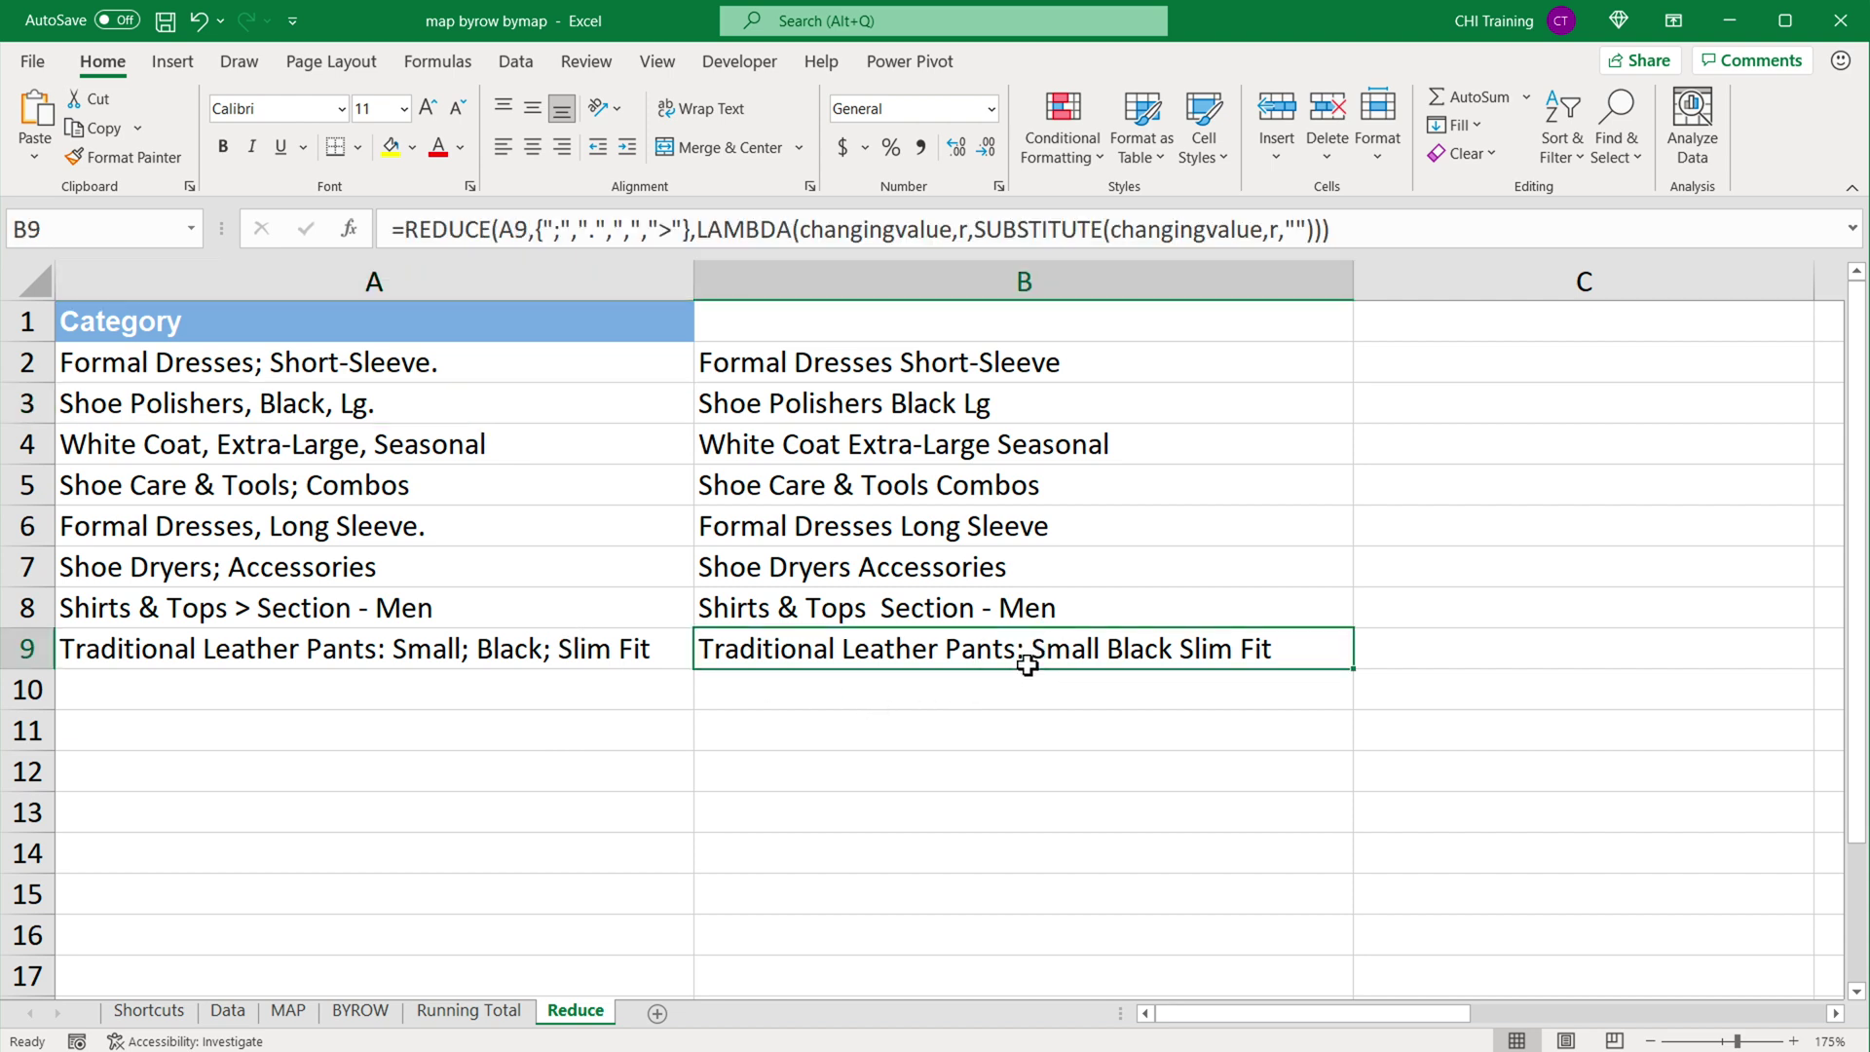
left_click(984, 620)
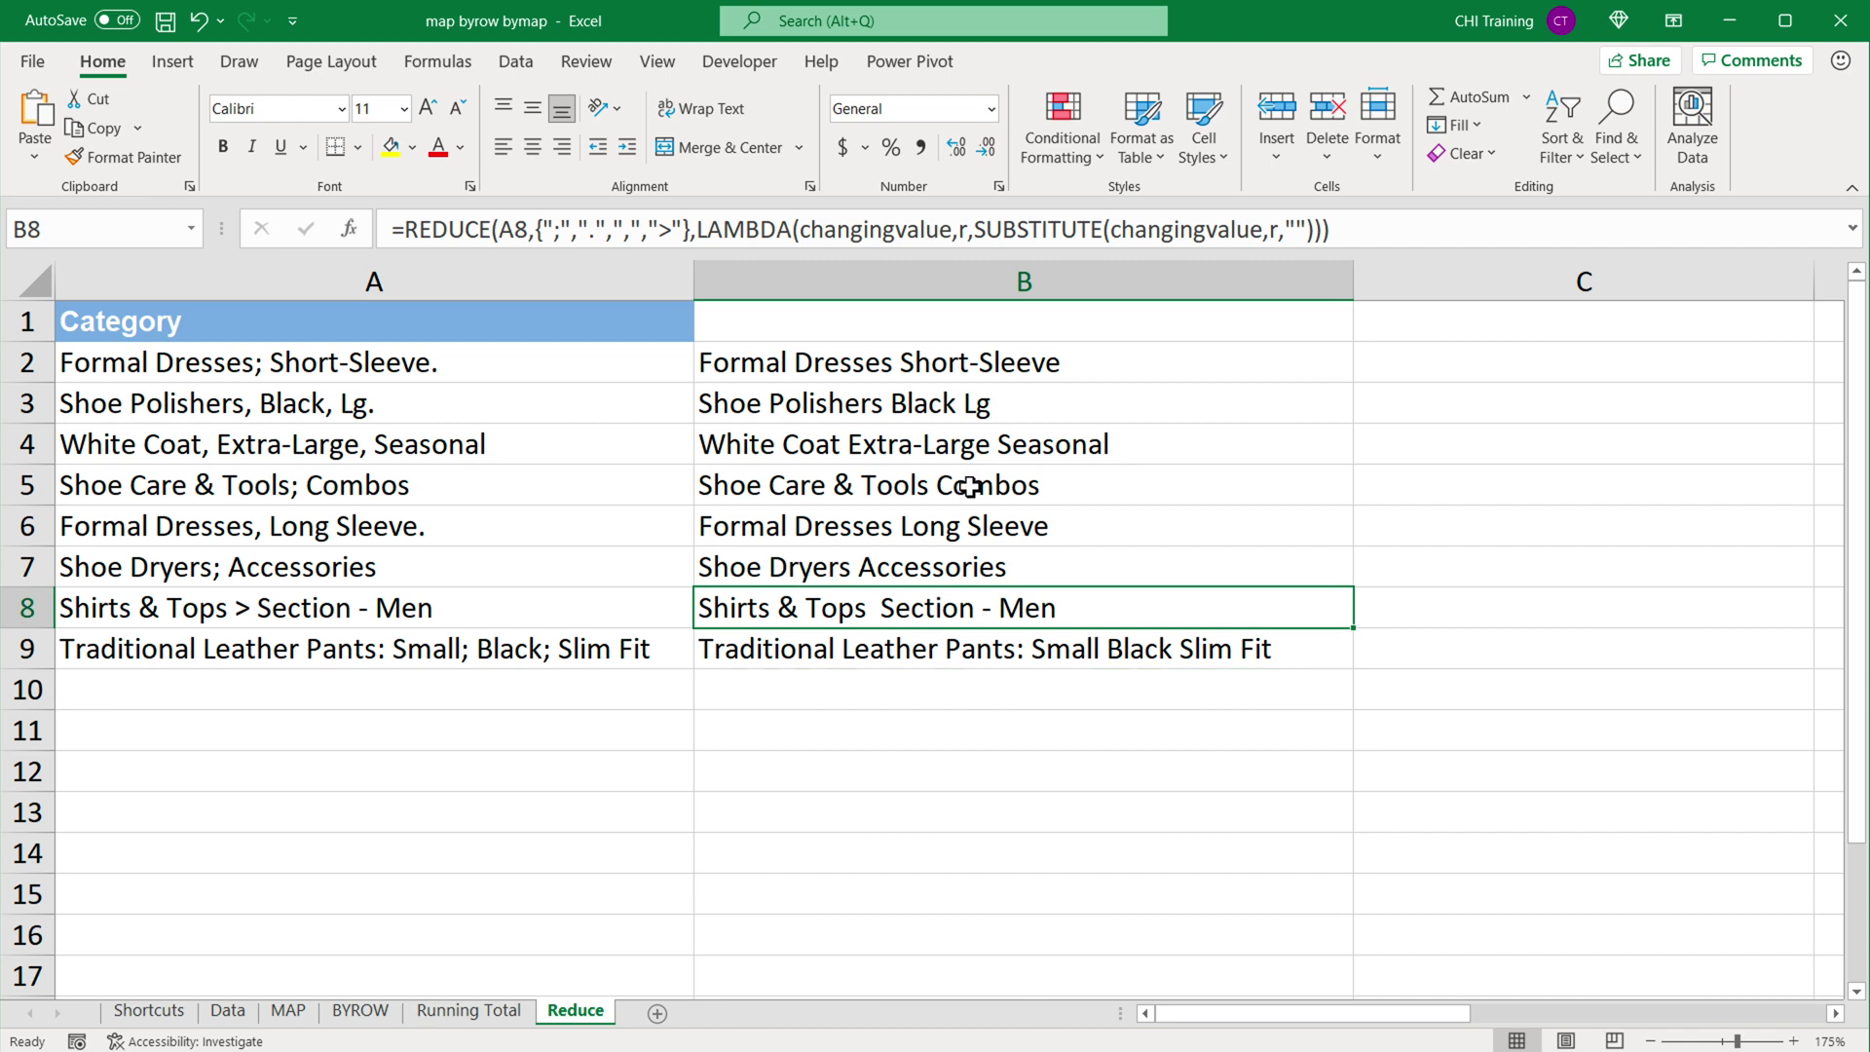
Add "-" and ":" to the array constant in the REDUCE formula in B2.
double_click(801, 362)
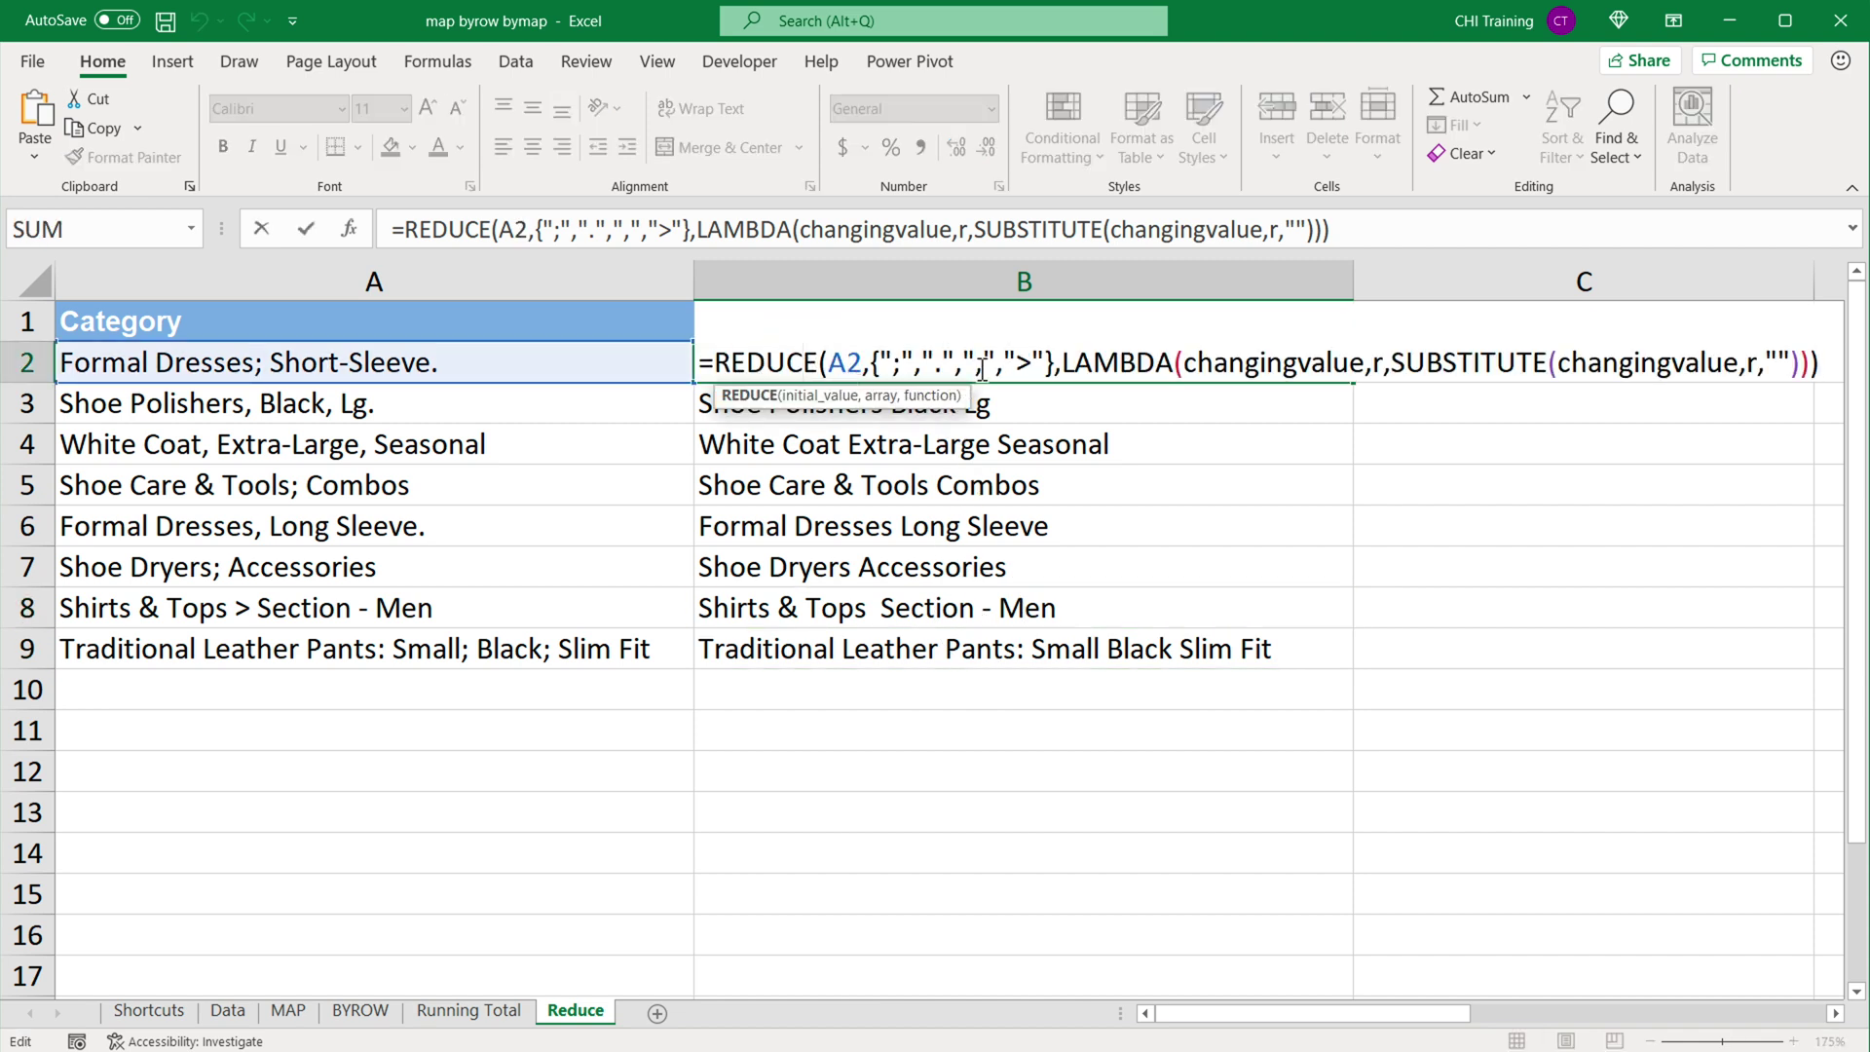
left_click(1050, 366)
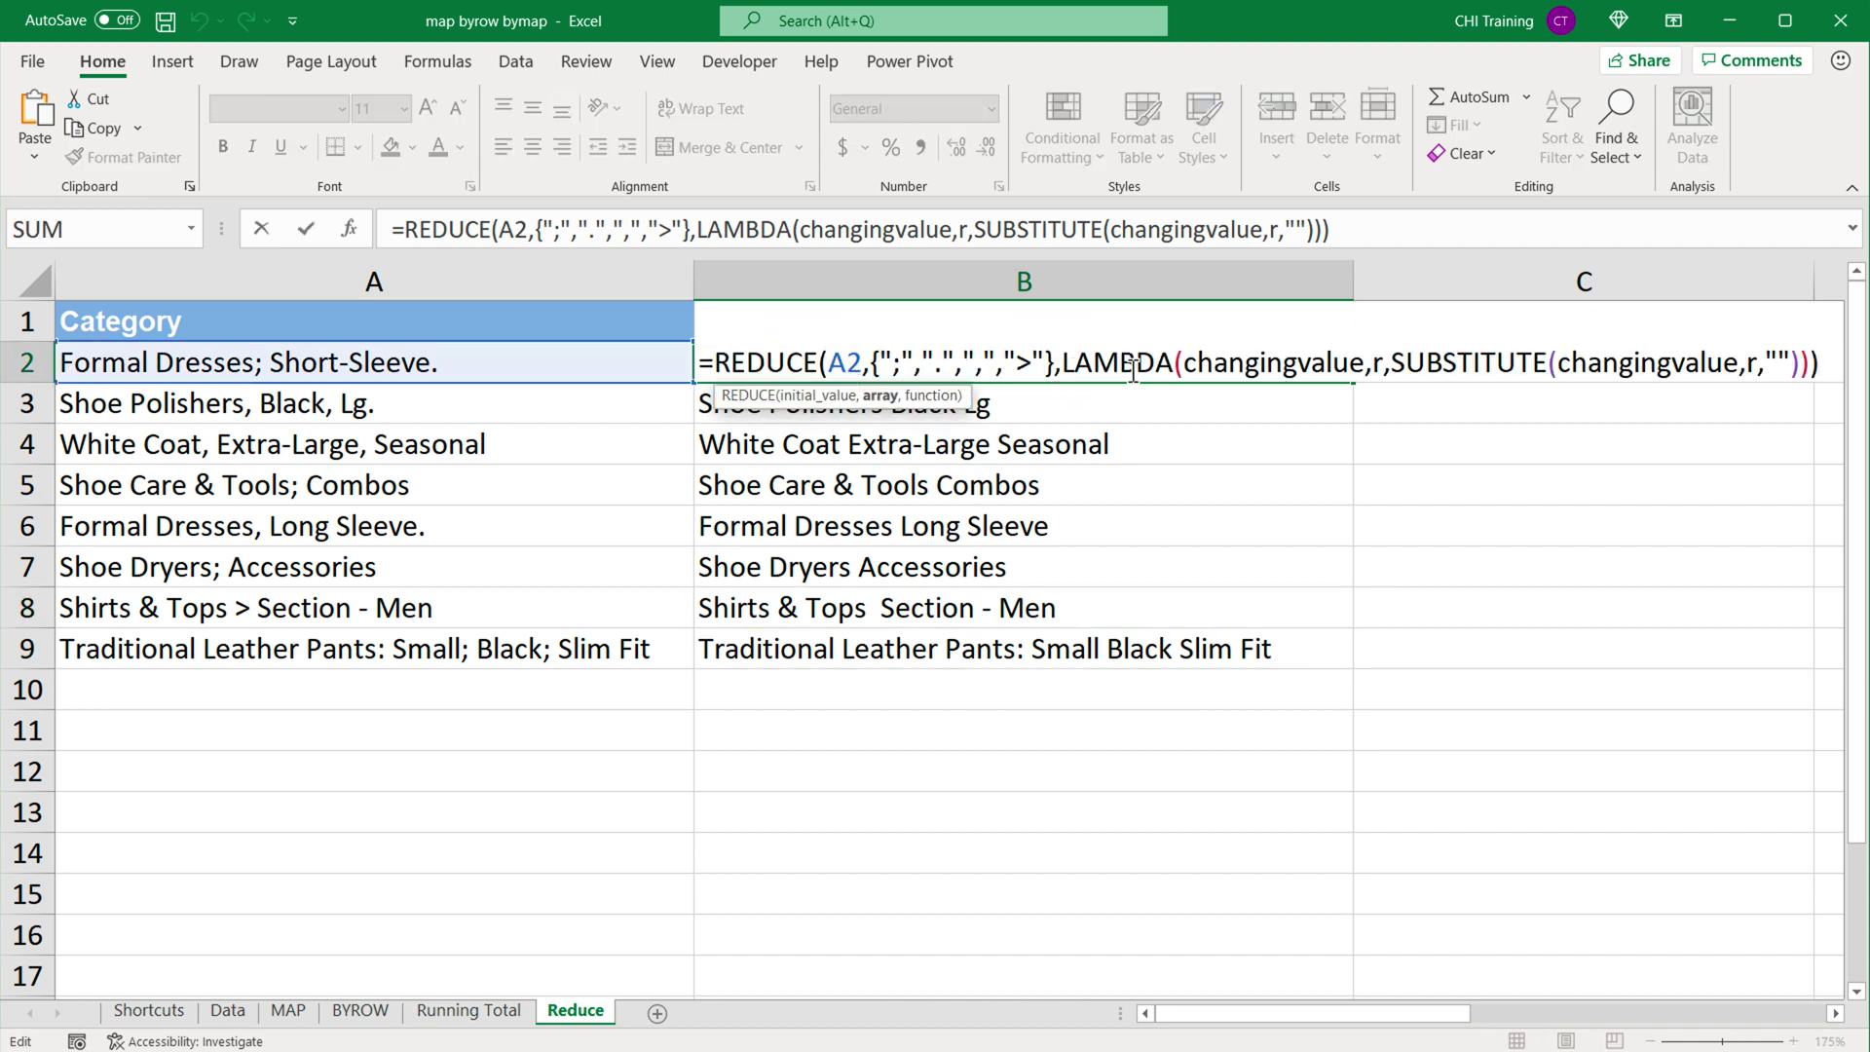
type(",\"\"")
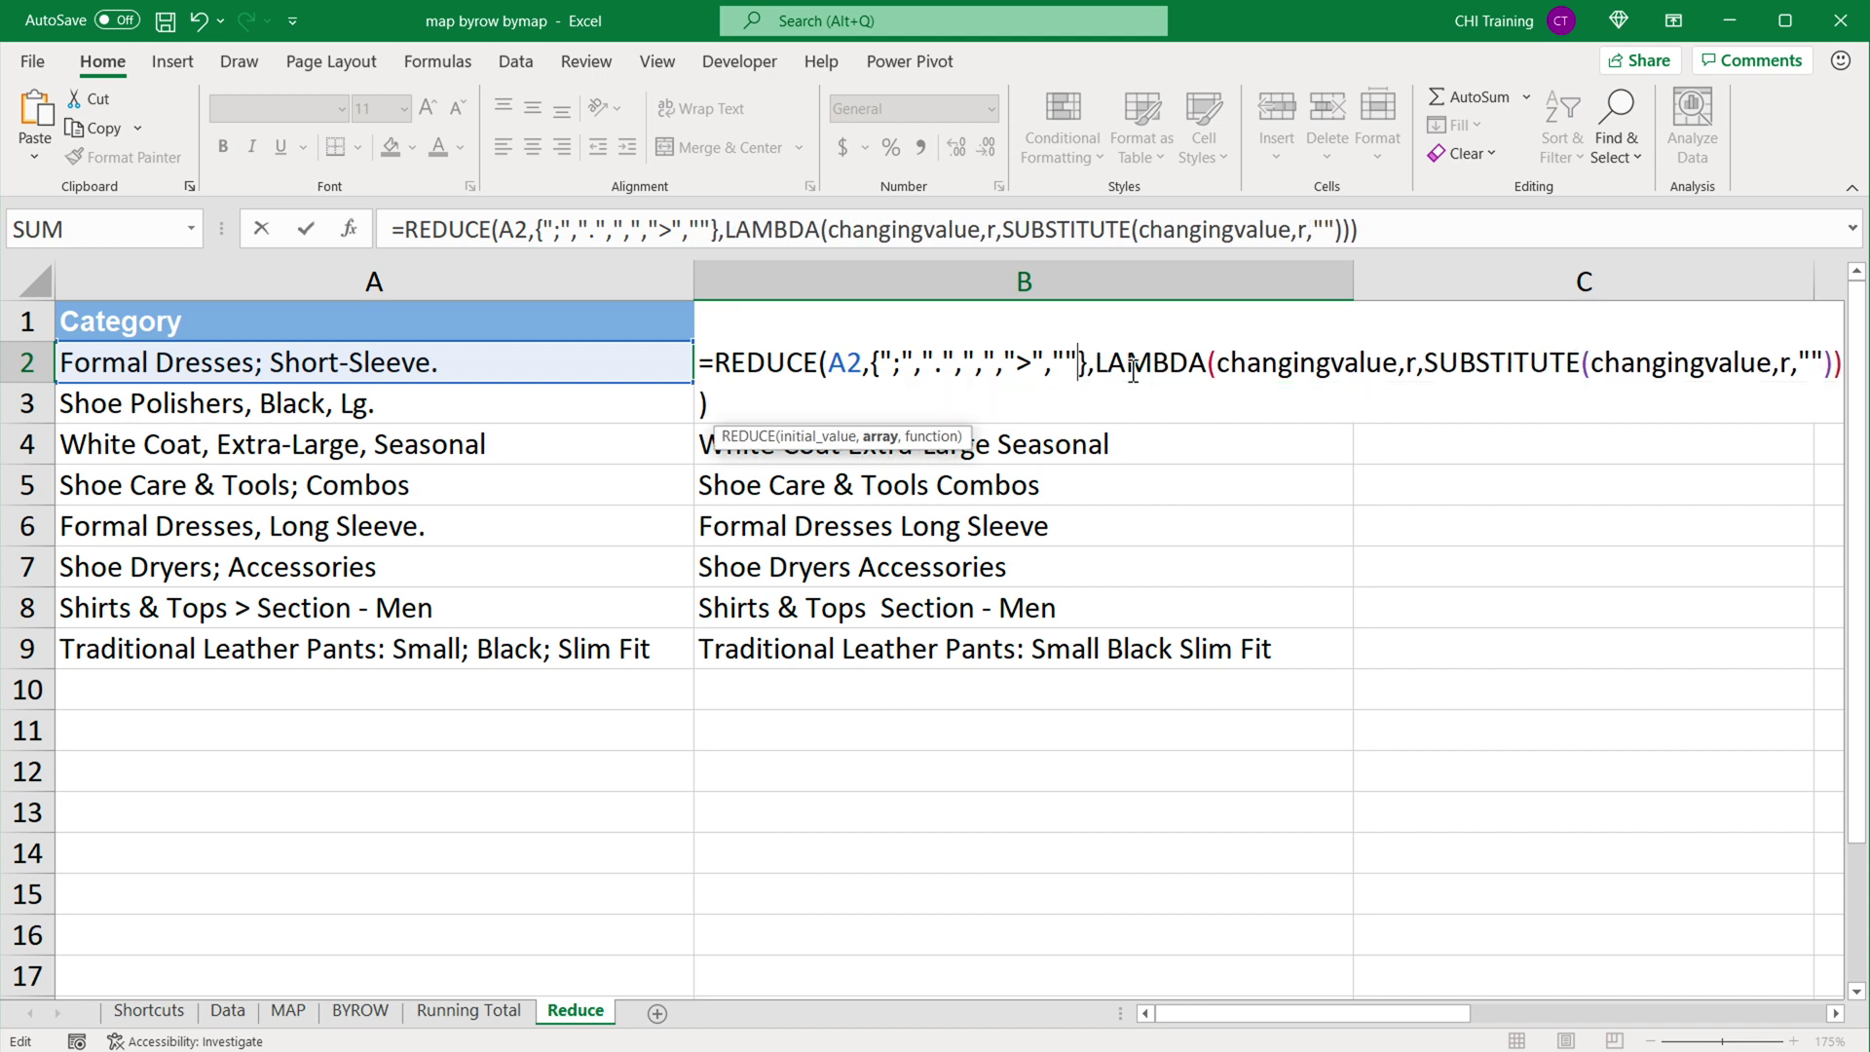
type("-")
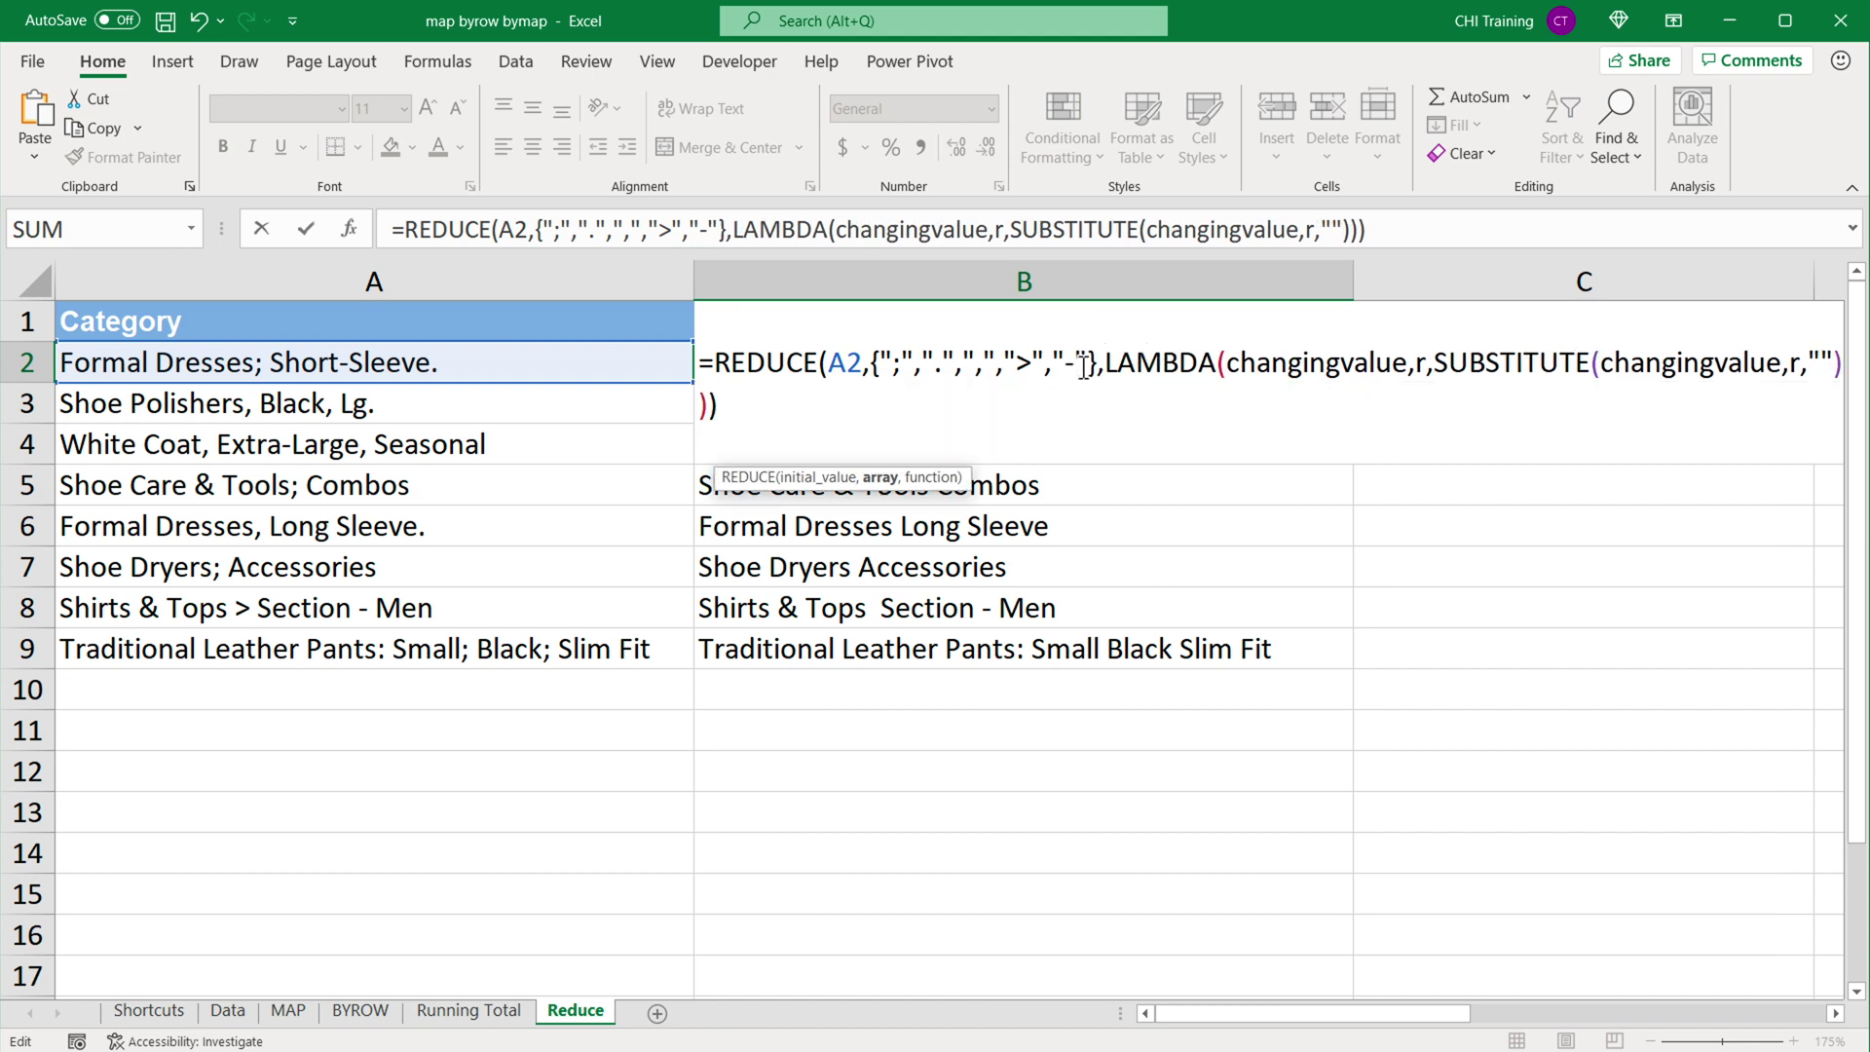
type(",\"\"")
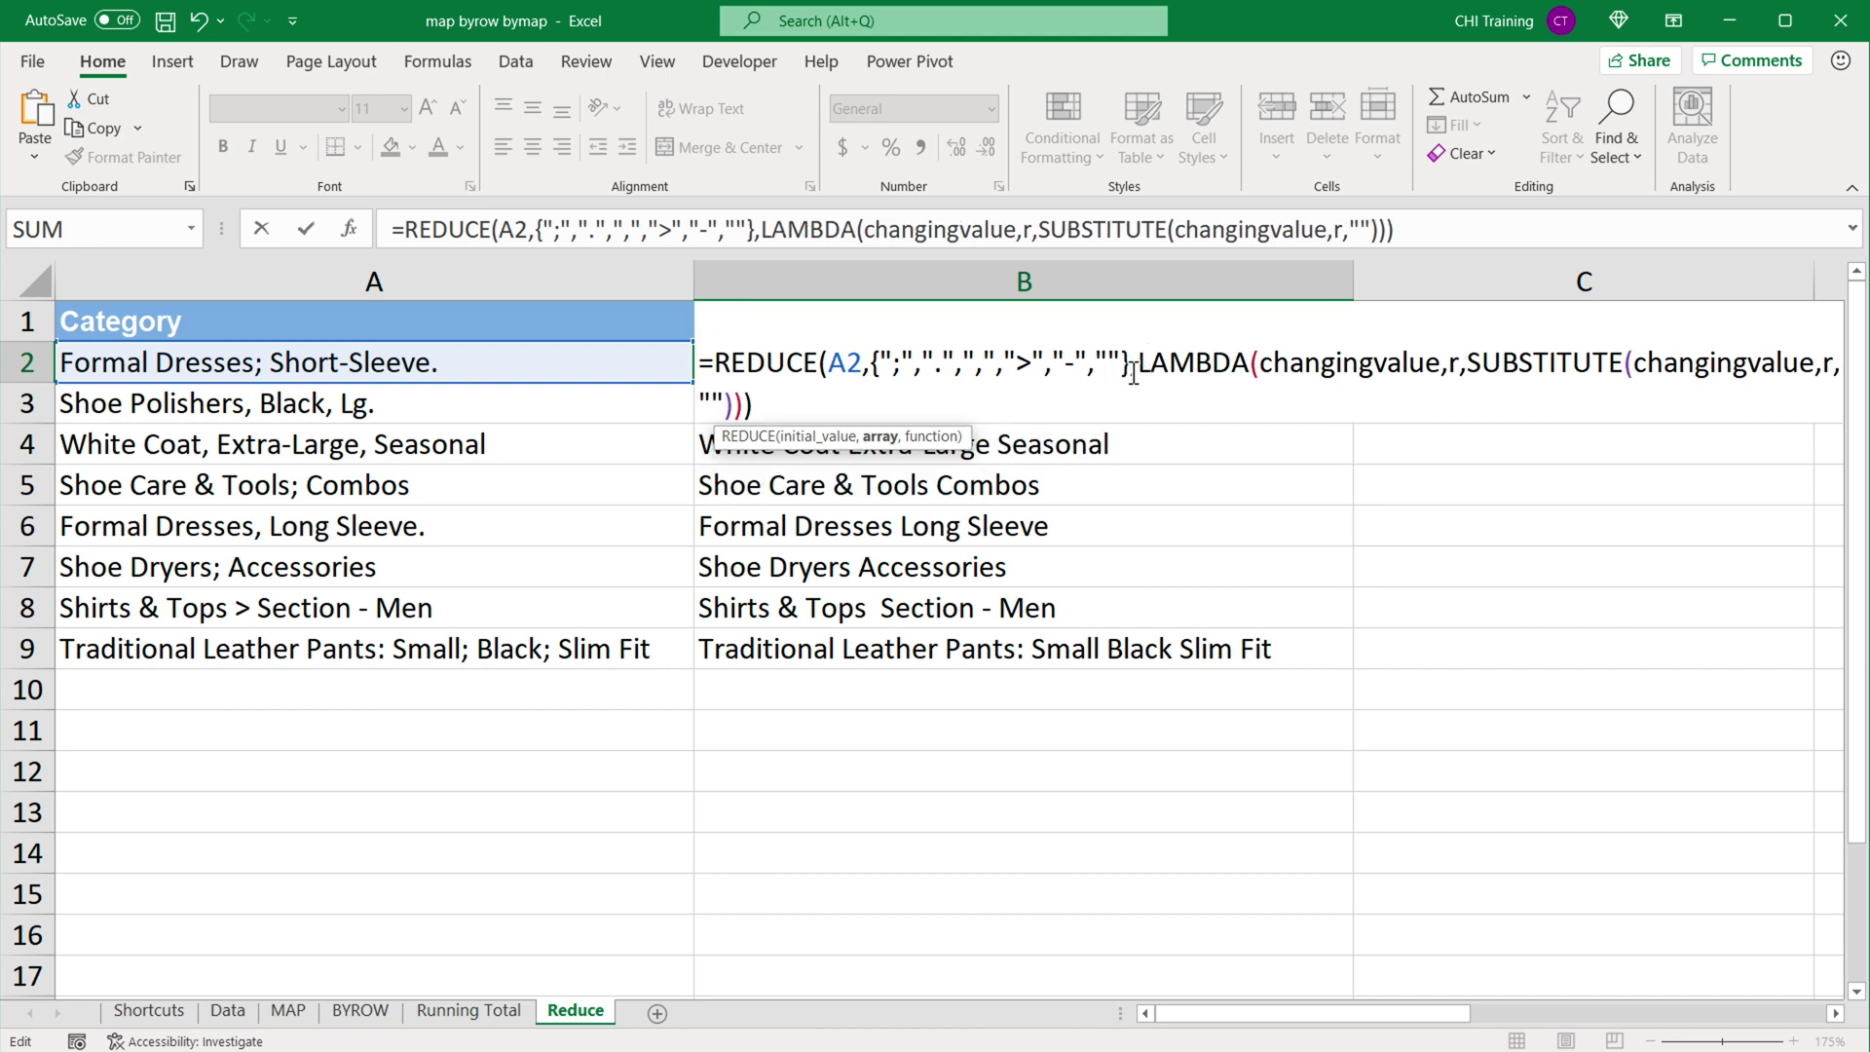
type(":")
key("Return")
Copy the updated REDUCE formula from B2 down to B9.
left_click(1132, 367)
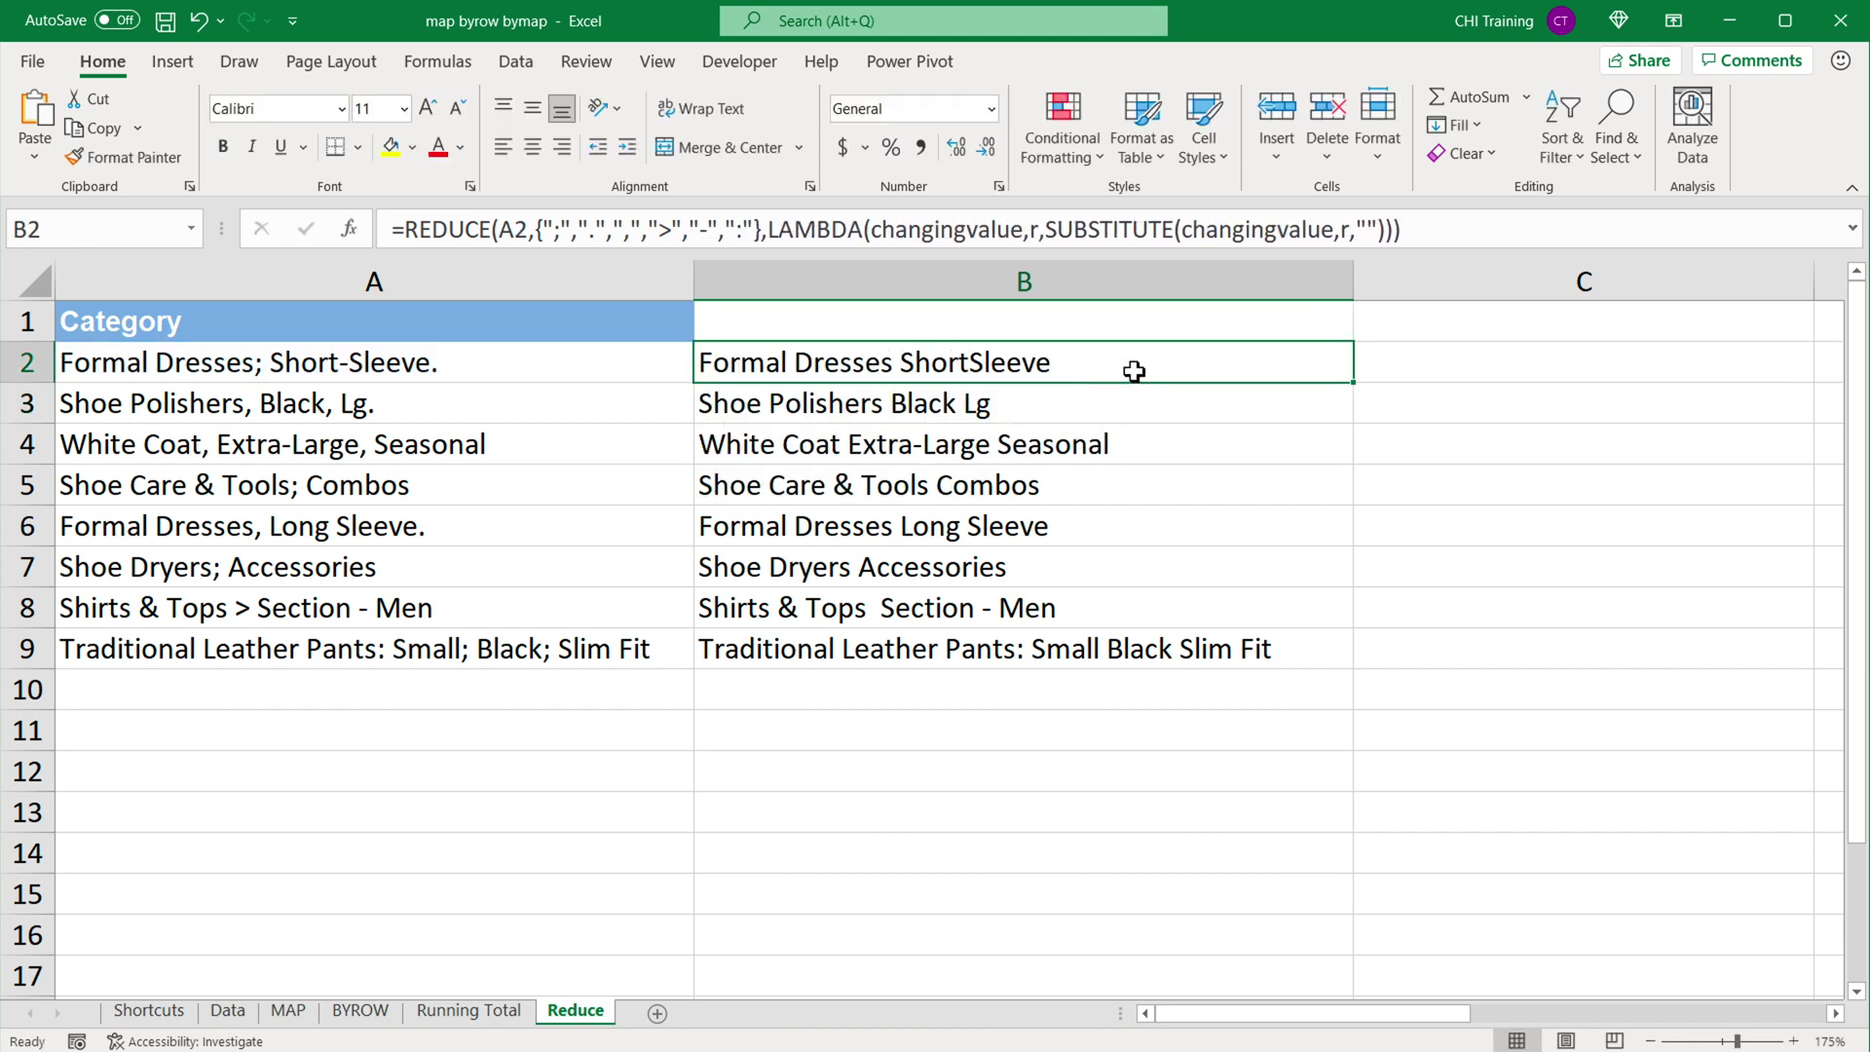
left_click_drag(1354, 384, 1327, 672)
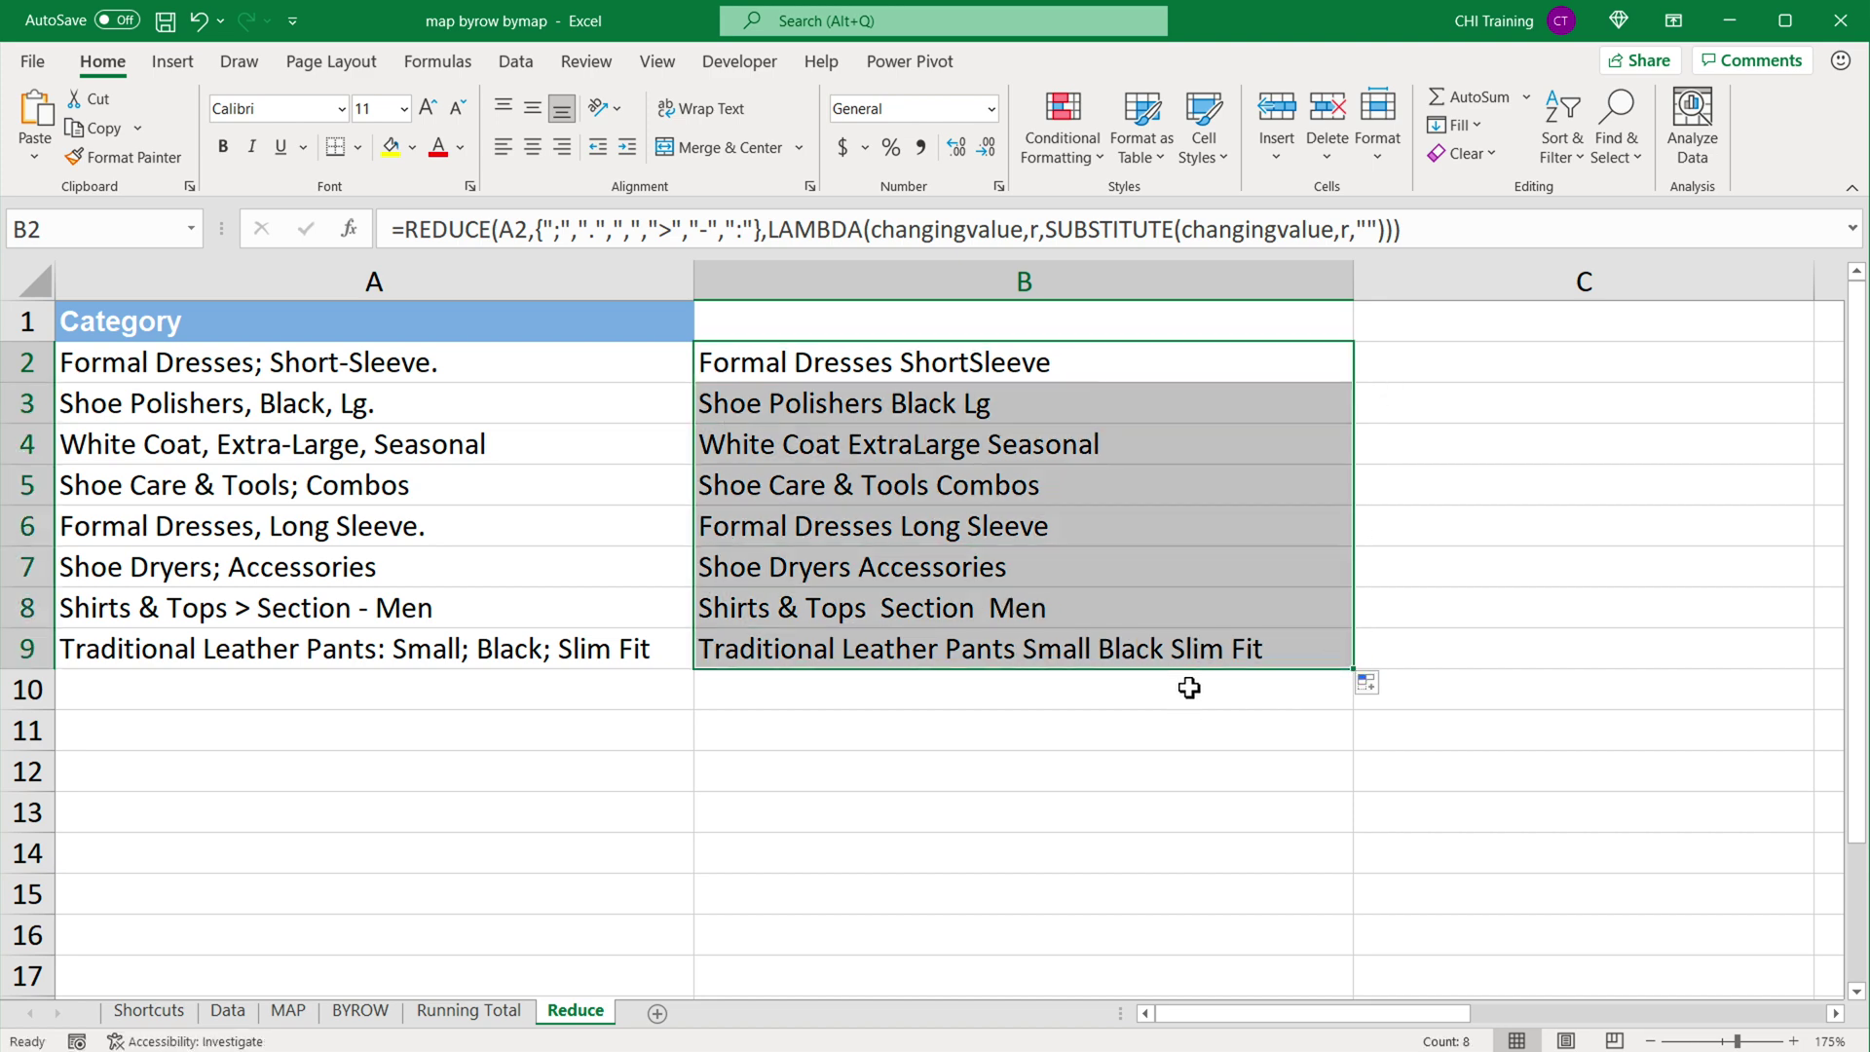
left_click(832, 370)
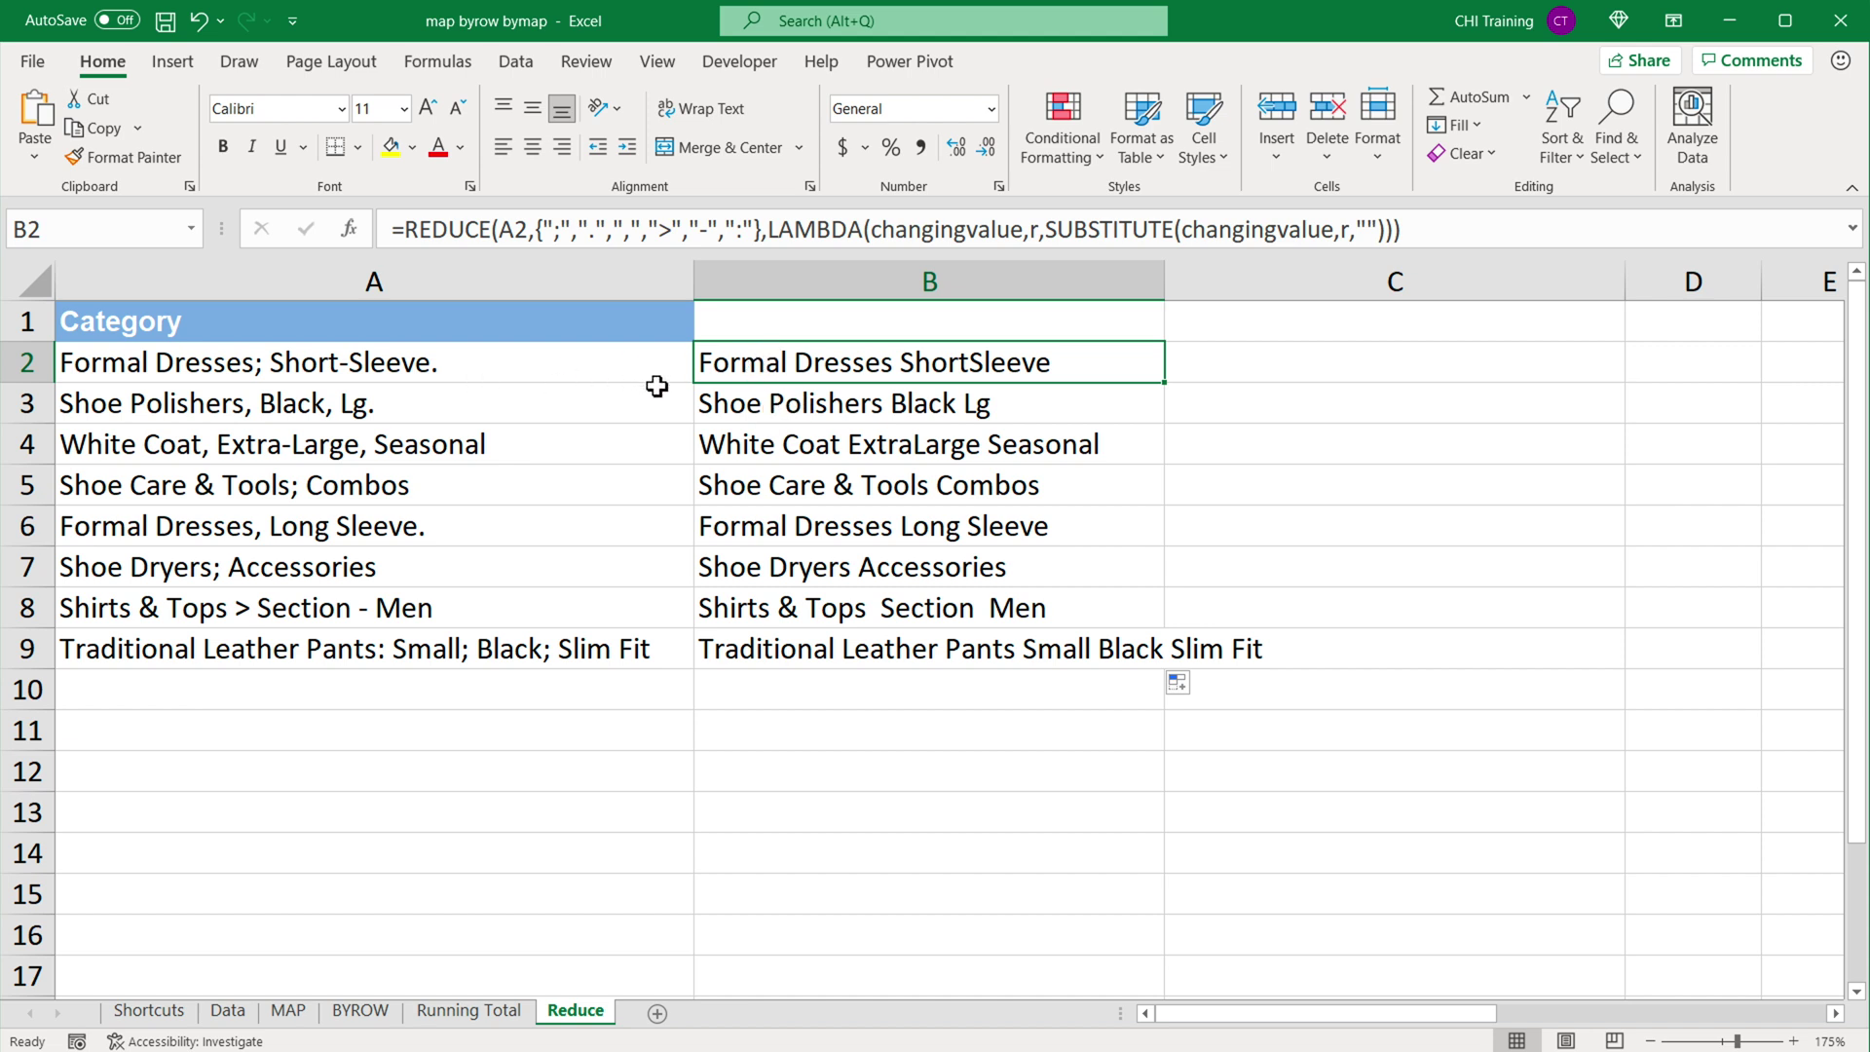
Review the formula in B2 and clear the copied formulas below it in B3:B10.
double_click(733, 367)
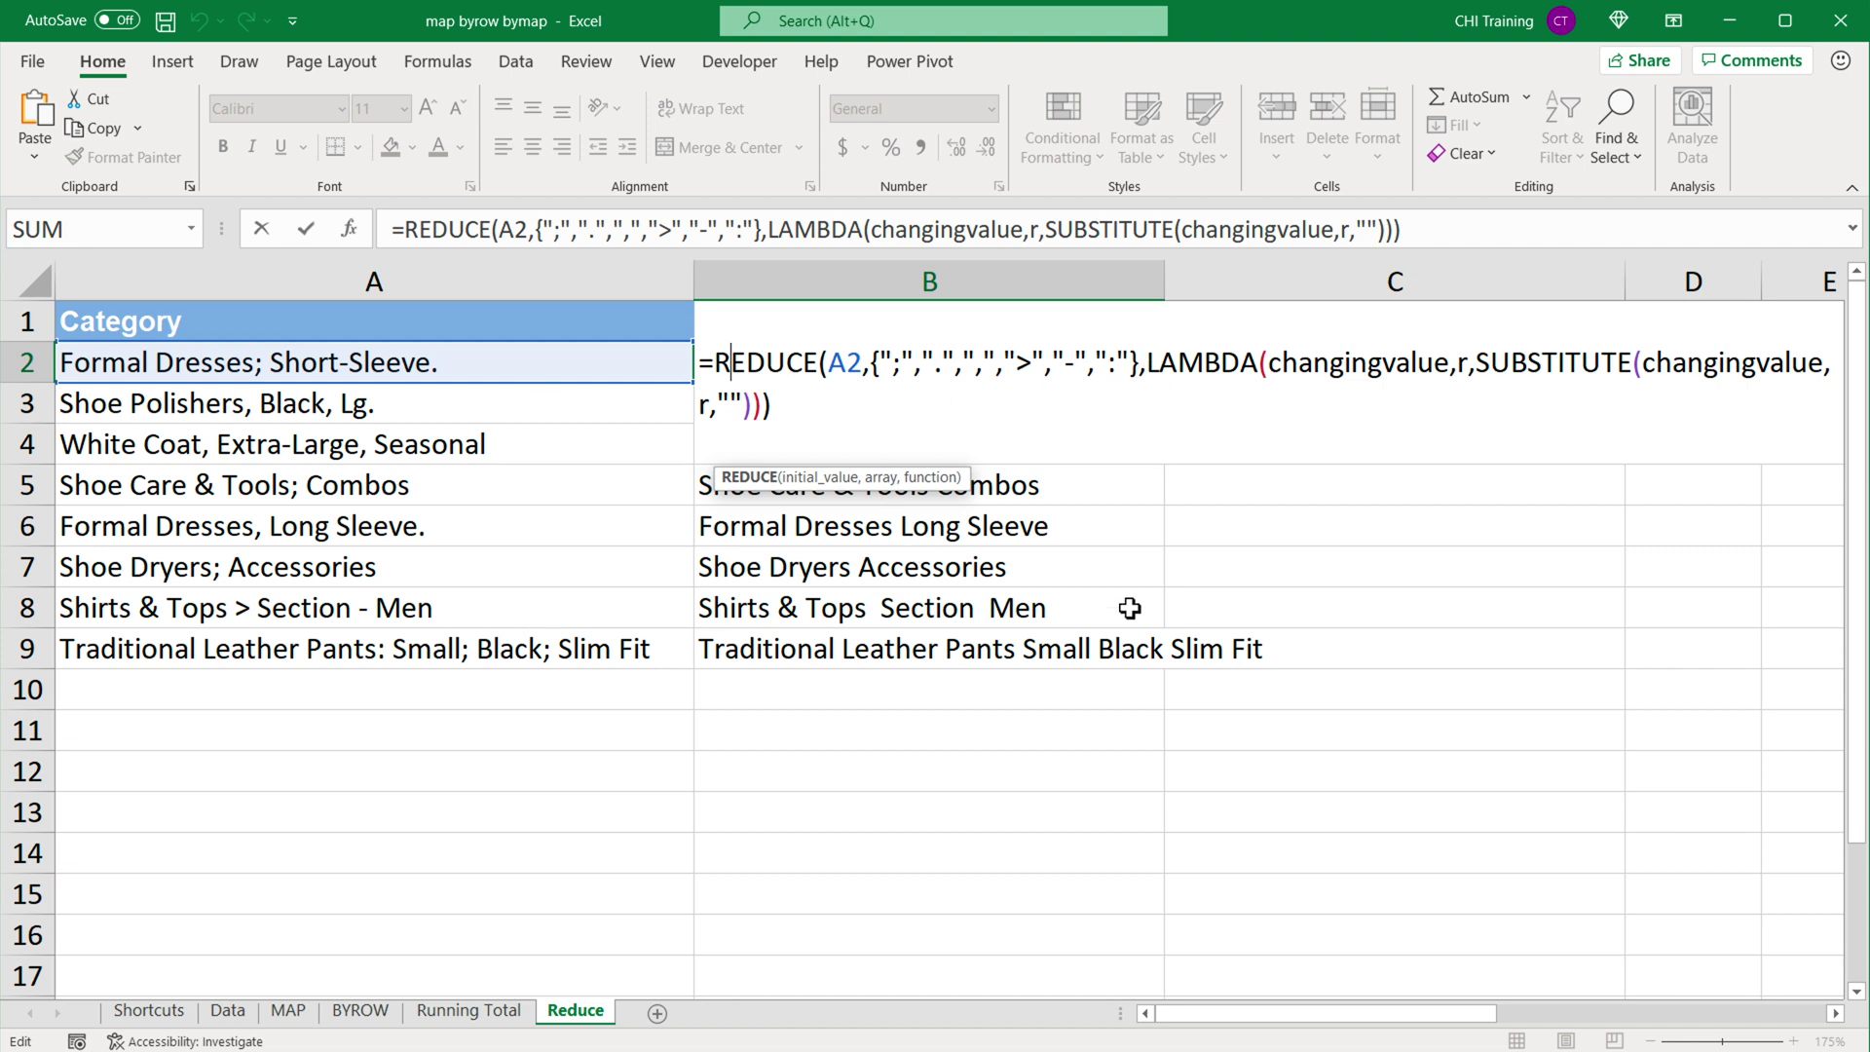
key("Return")
left_click_drag(812, 411, 850, 421)
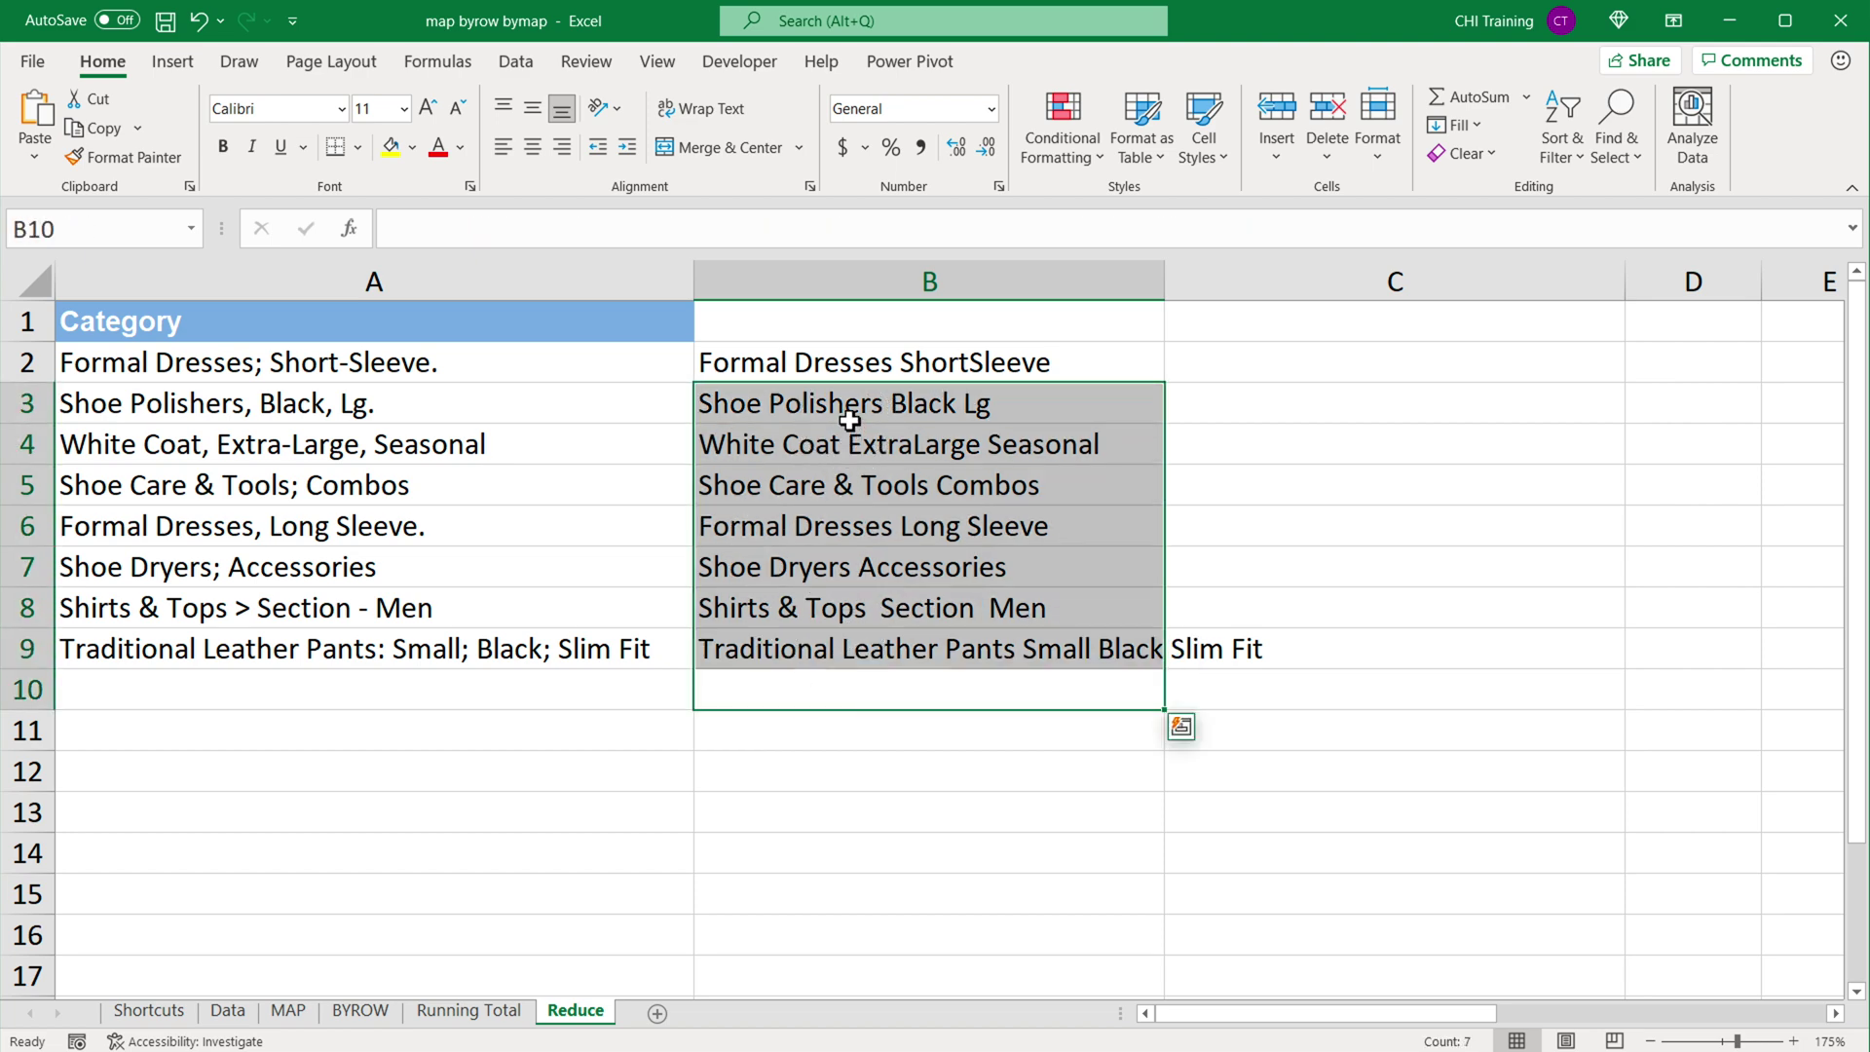
key("Delete")
Change the initial value of the REDUCE formula in B2 to the whole category range A2:A9.
double_click(867, 353)
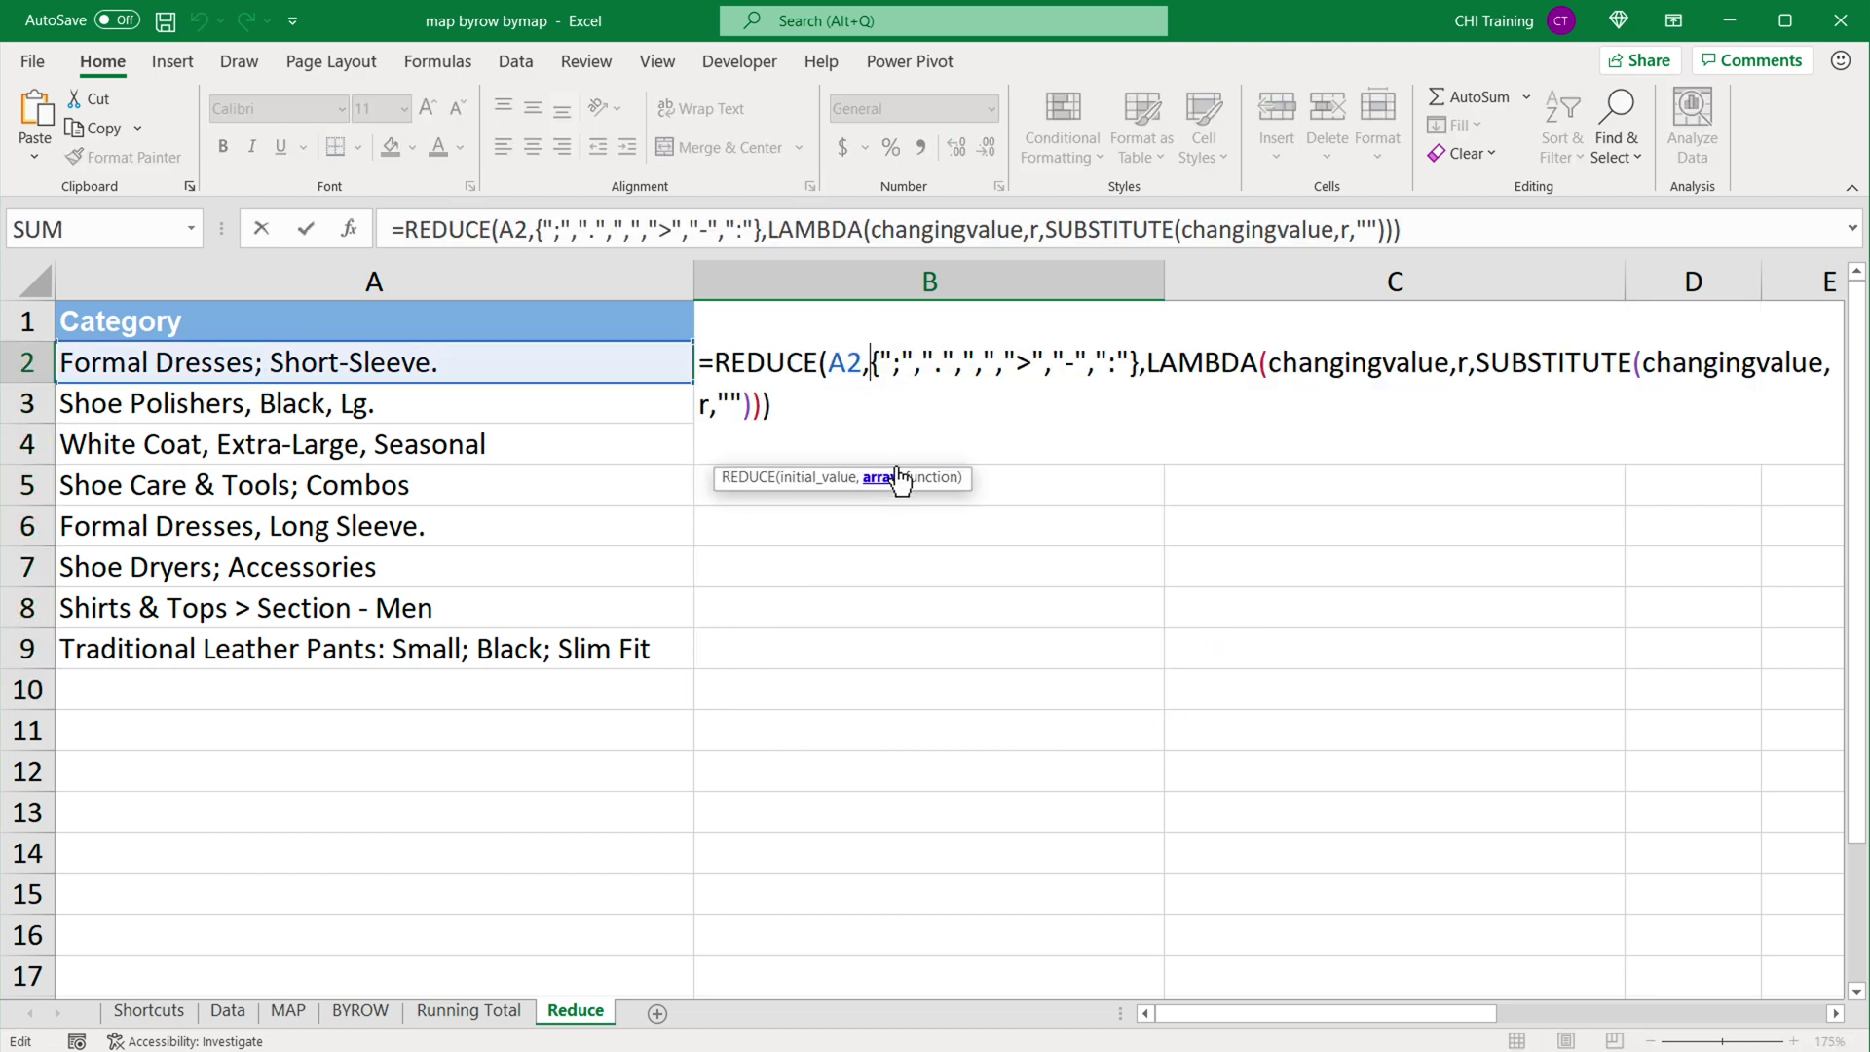
left_click_drag(838, 368, 861, 378)
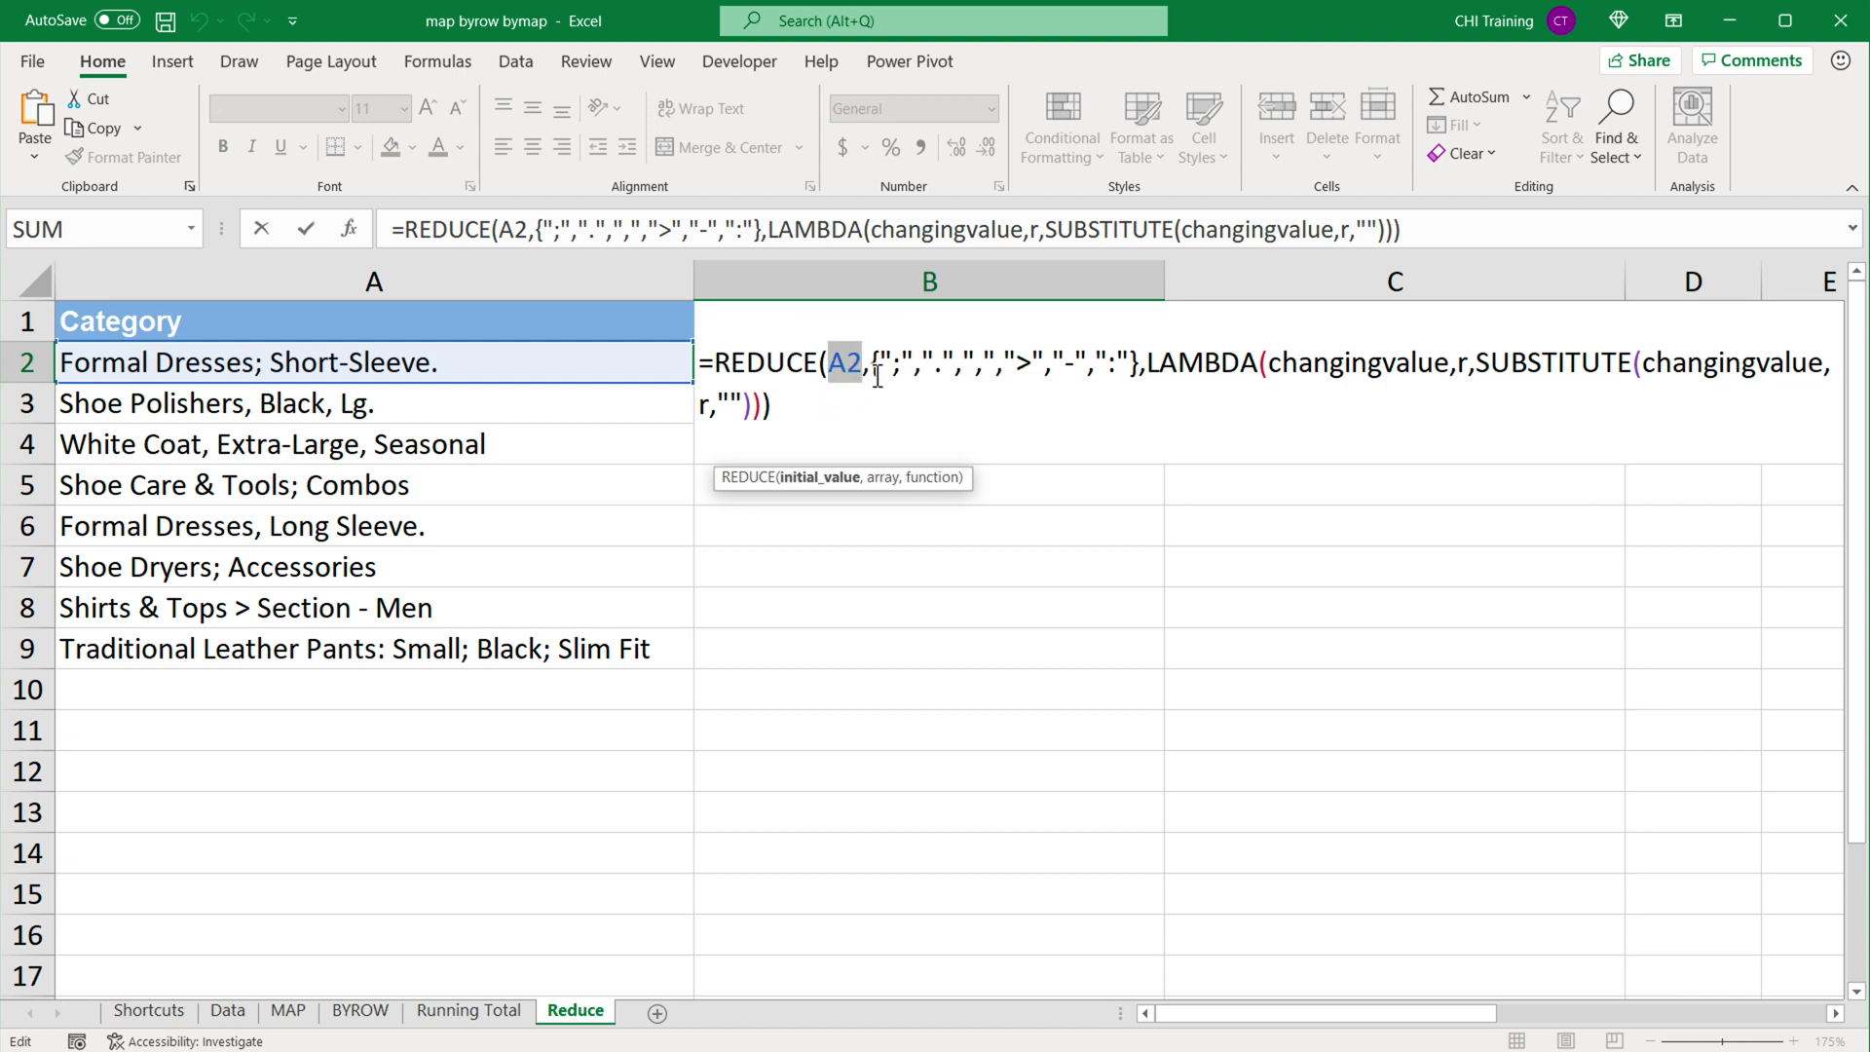
left_click_drag(472, 359, 465, 653)
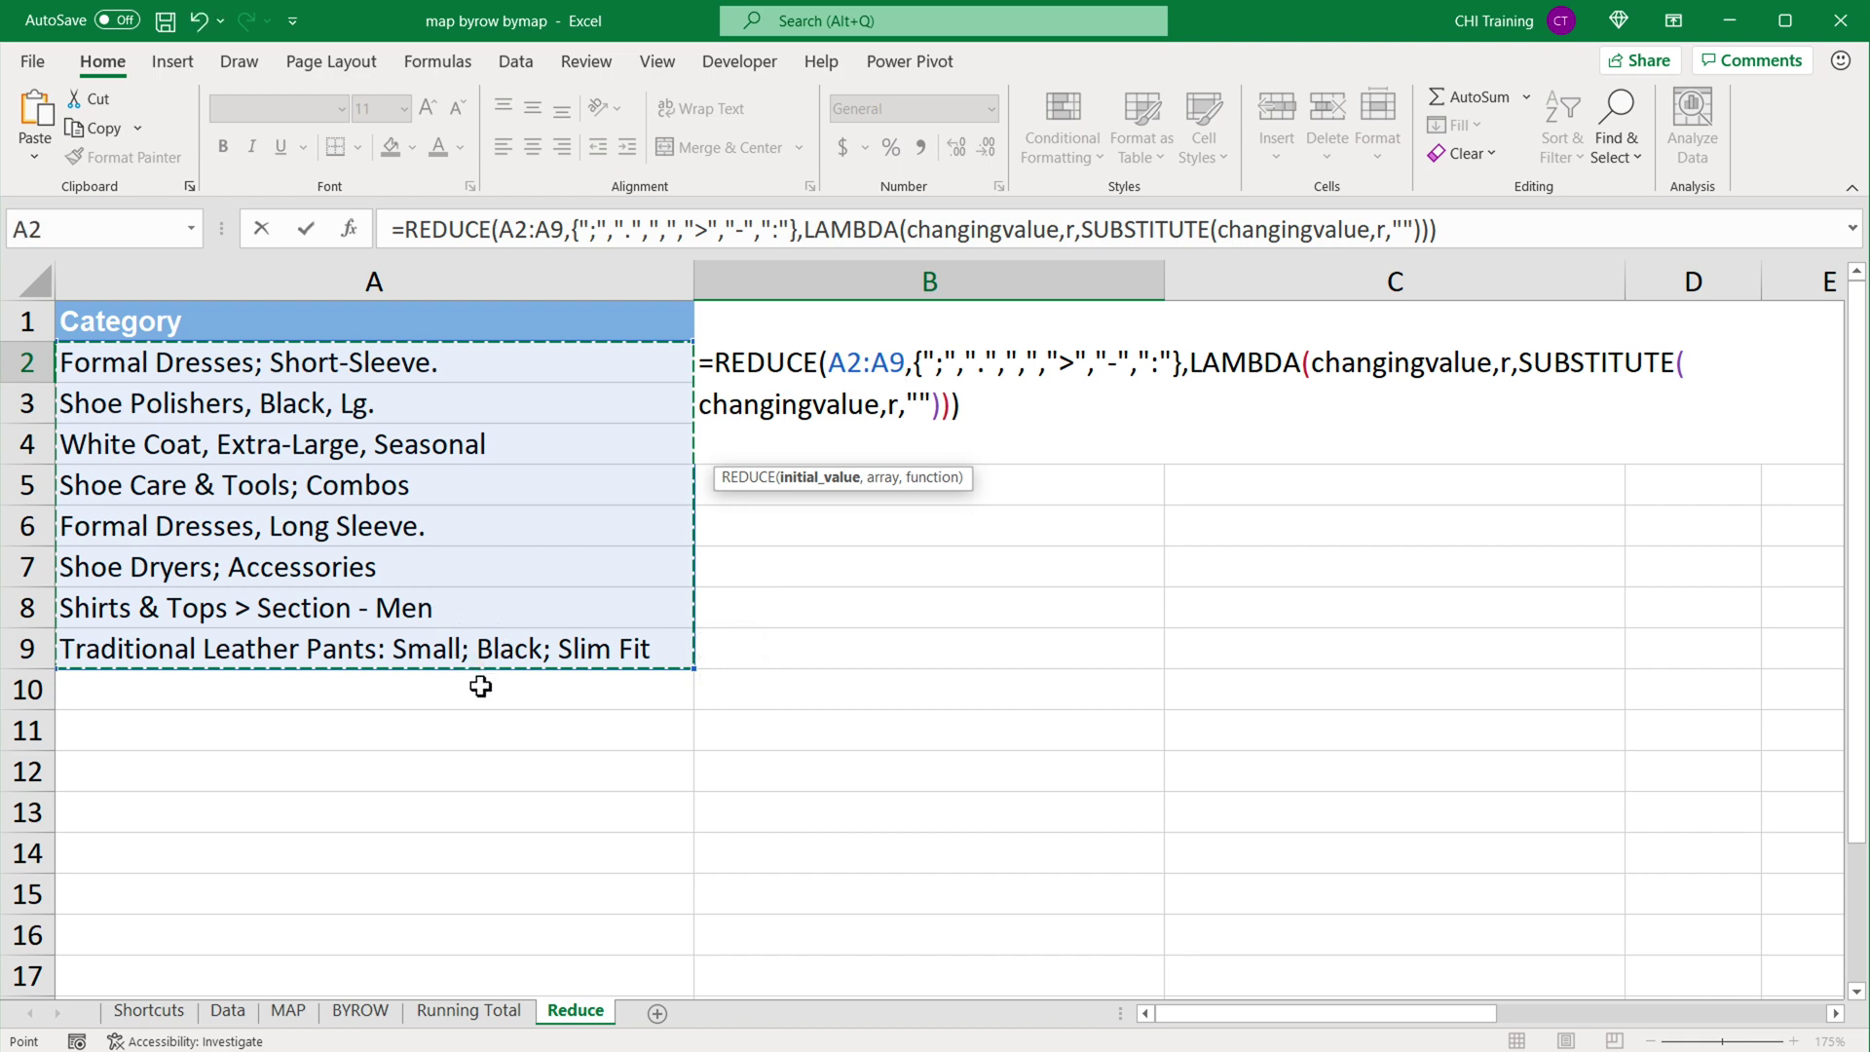
key("Return")
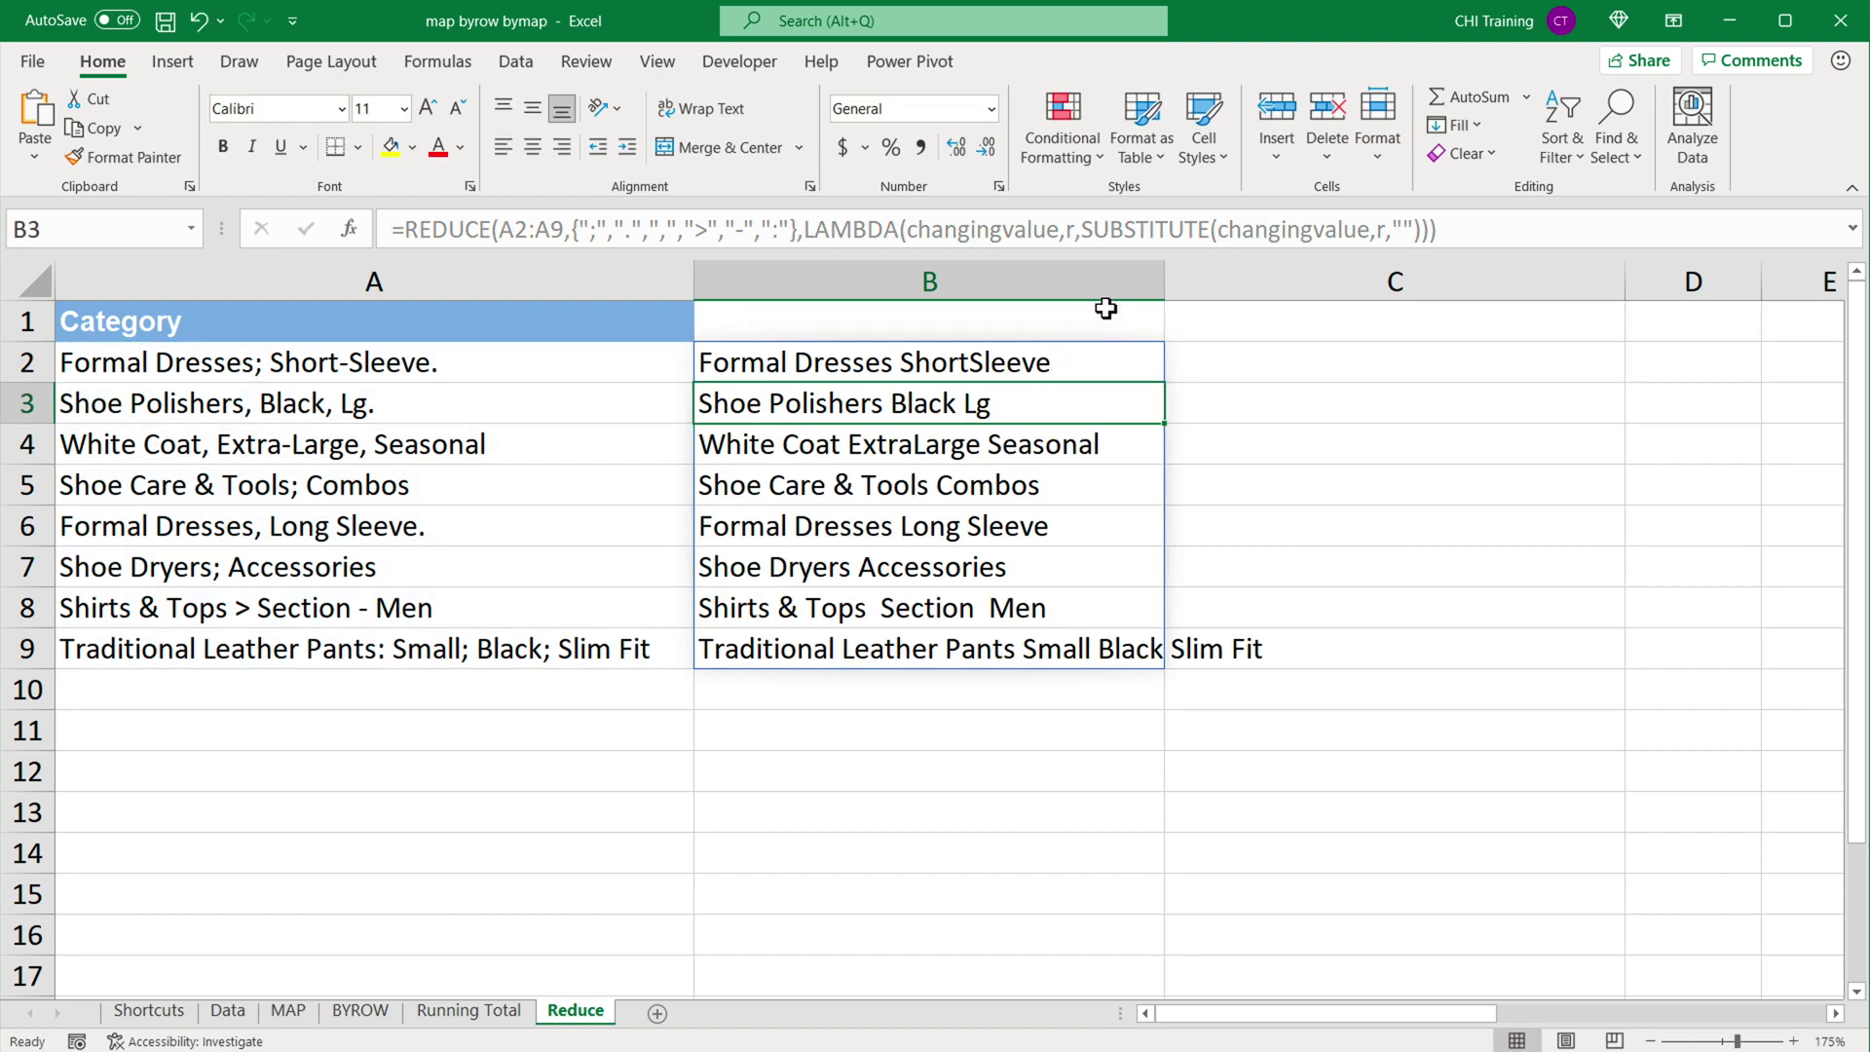
Widen column B to fit its longest text and wrap the REDUCE formula in B2 in TRIM to remove the extra spaces.
left_click_drag(1165, 285, 1291, 309)
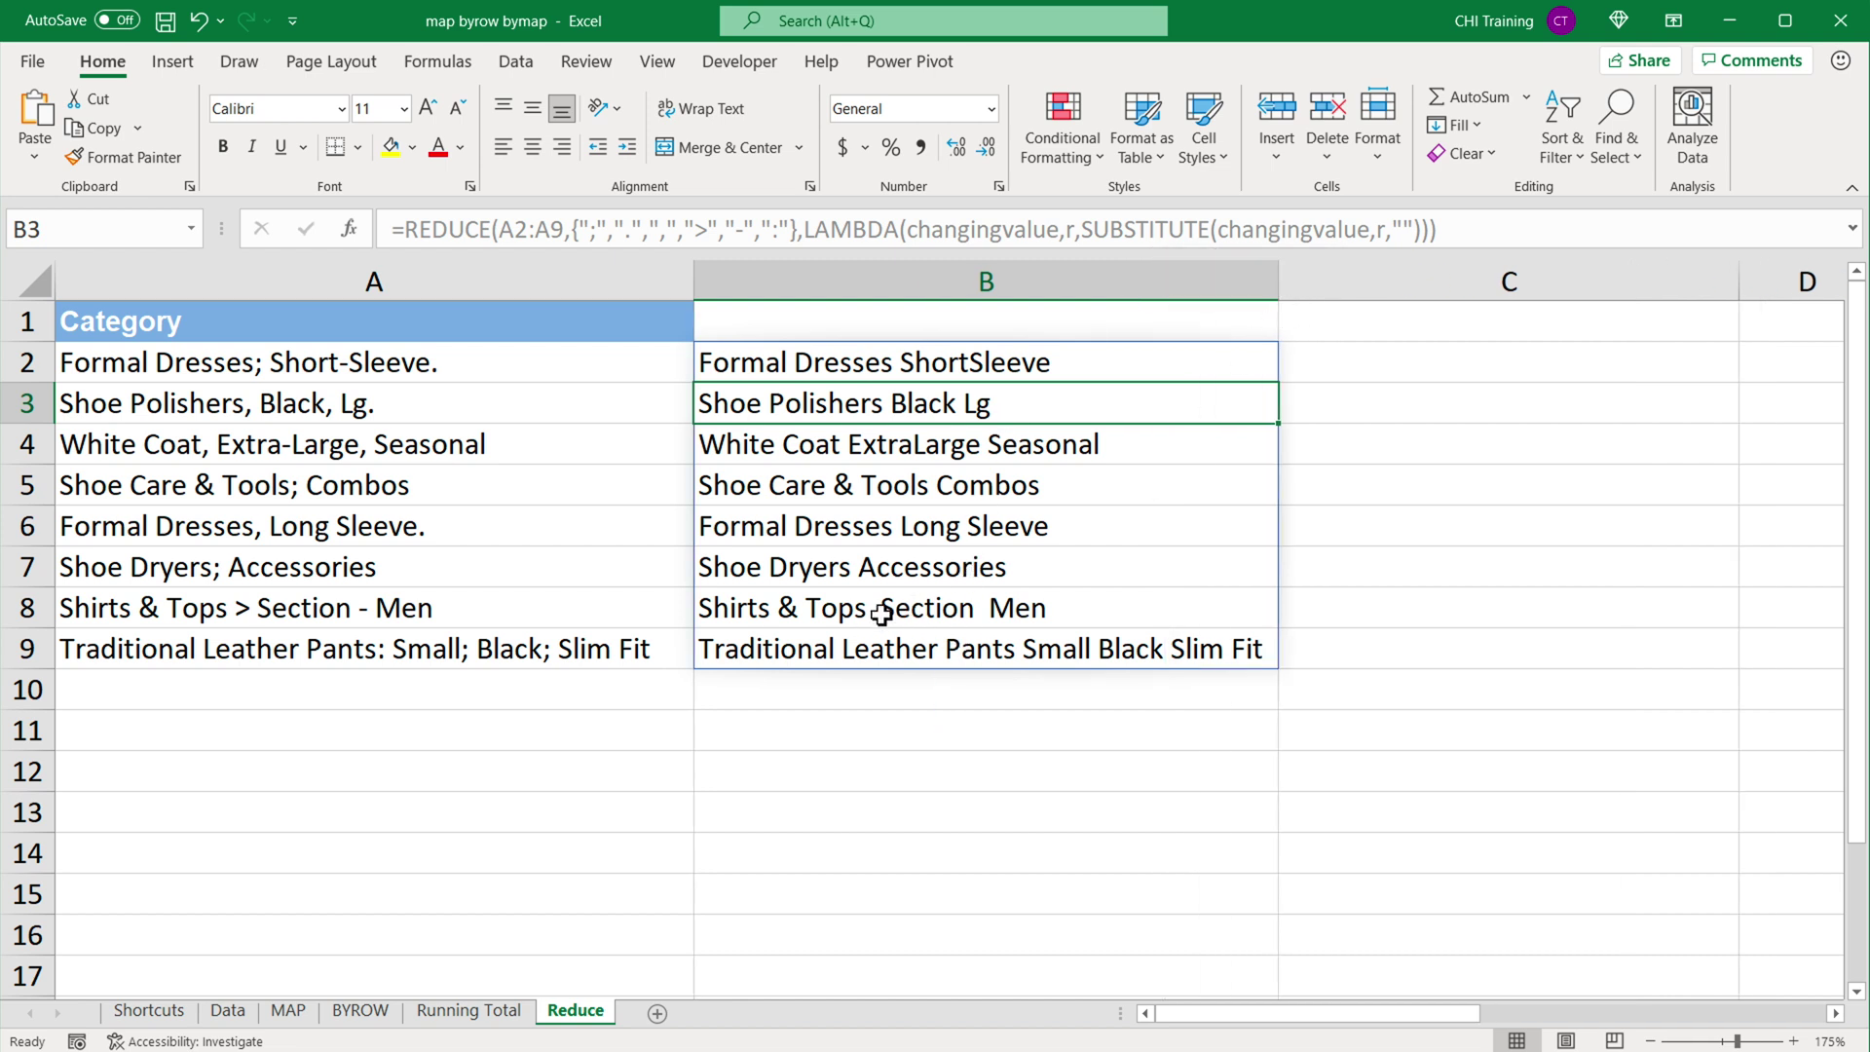
double_click(904, 368)
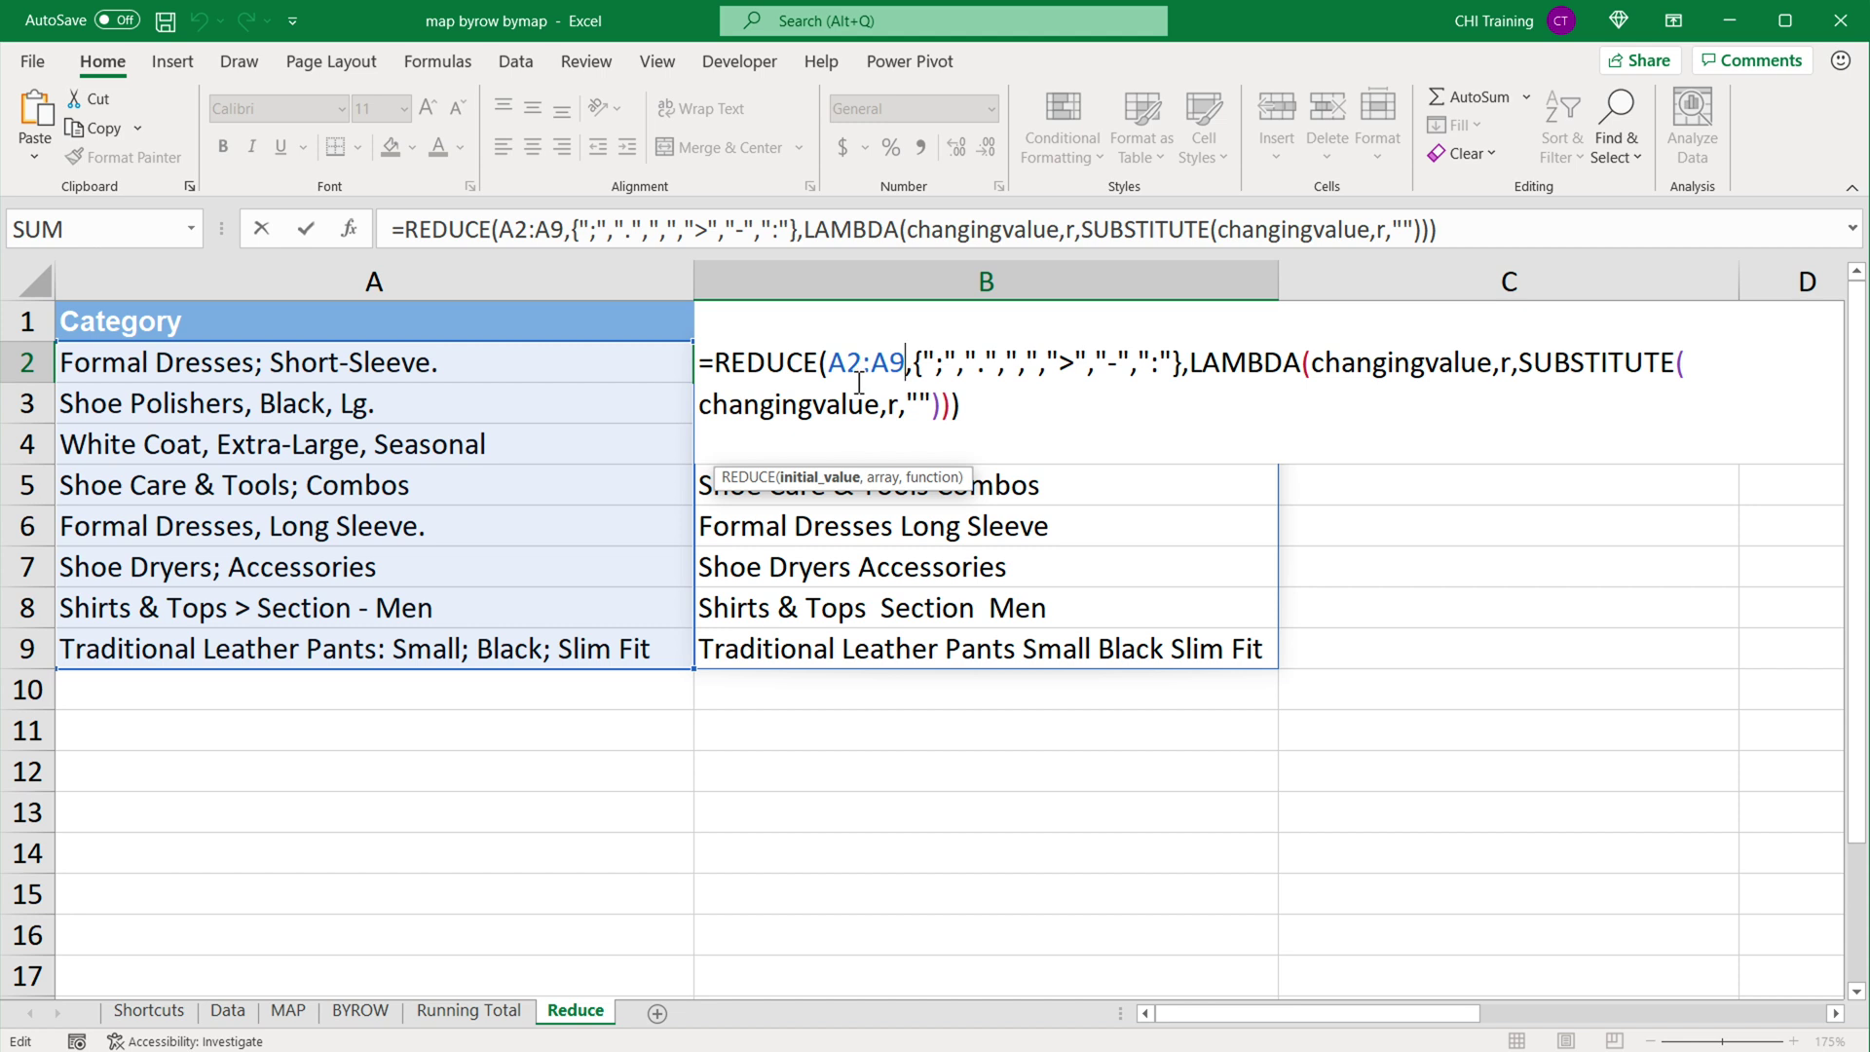
left_click(716, 366)
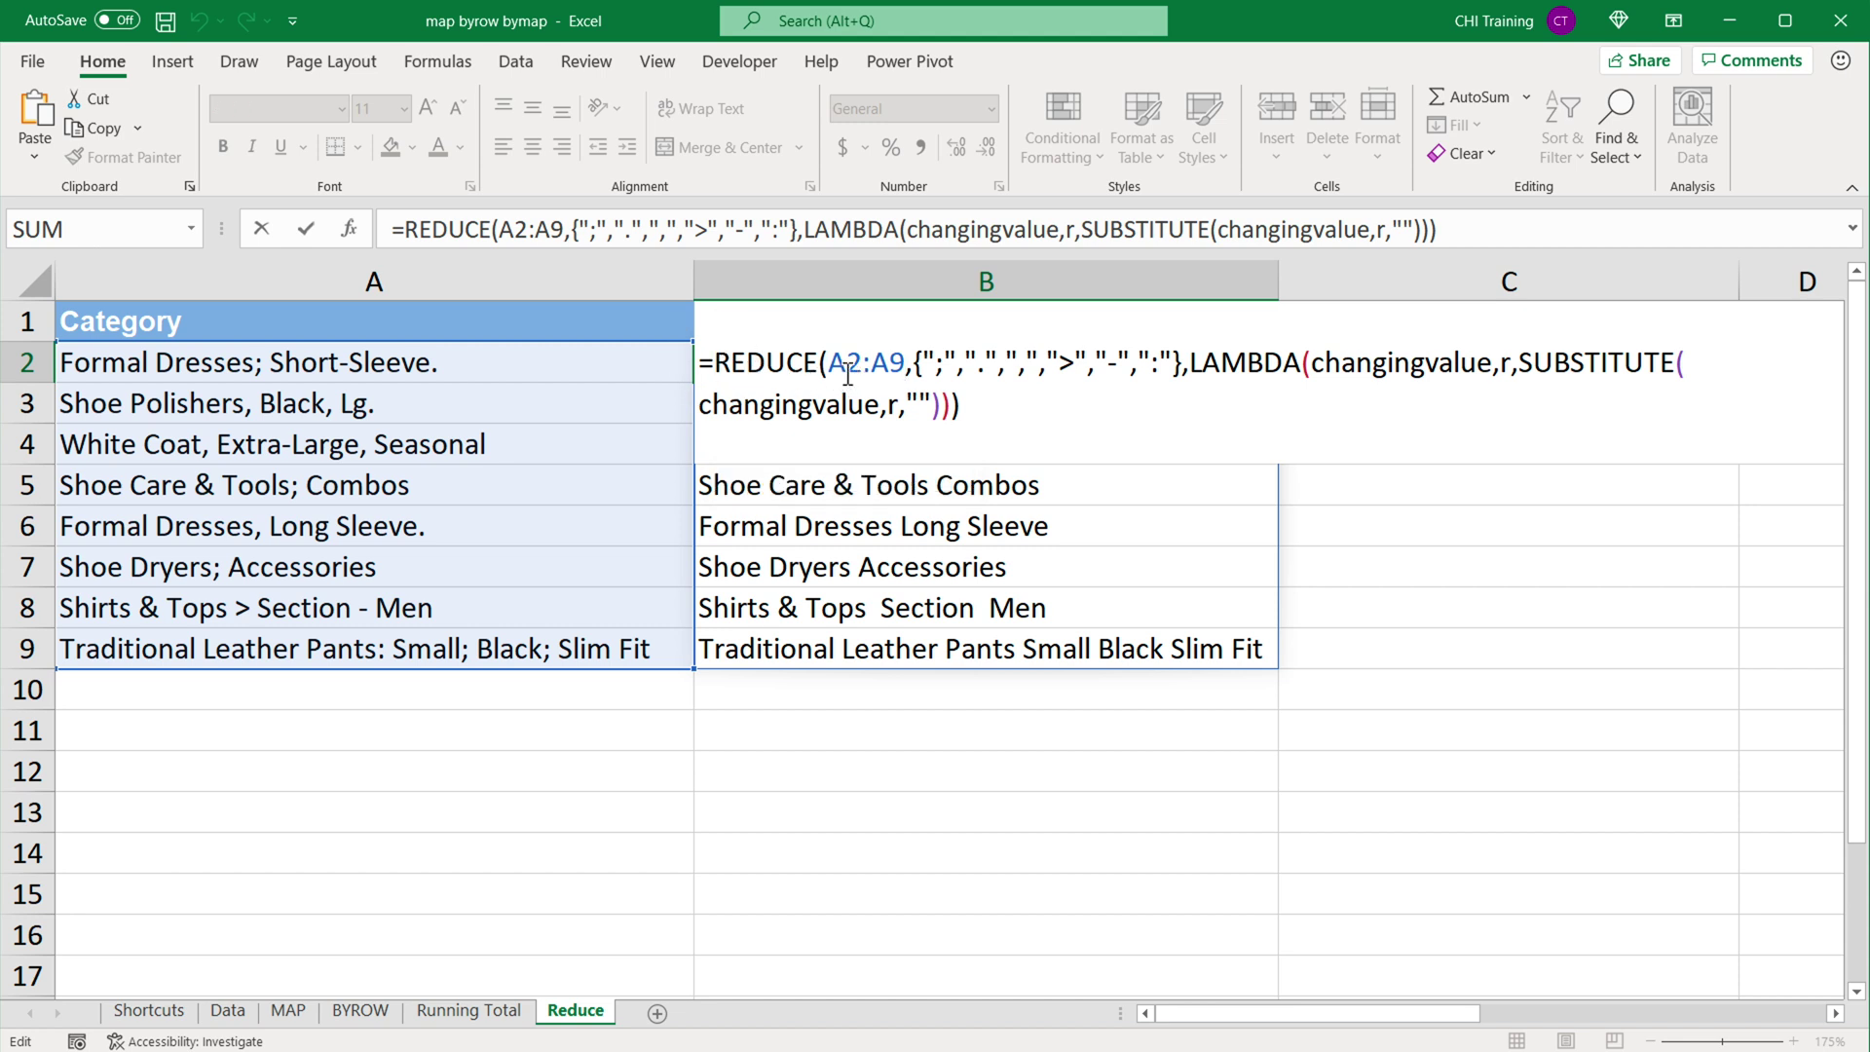
type("TRIM(")
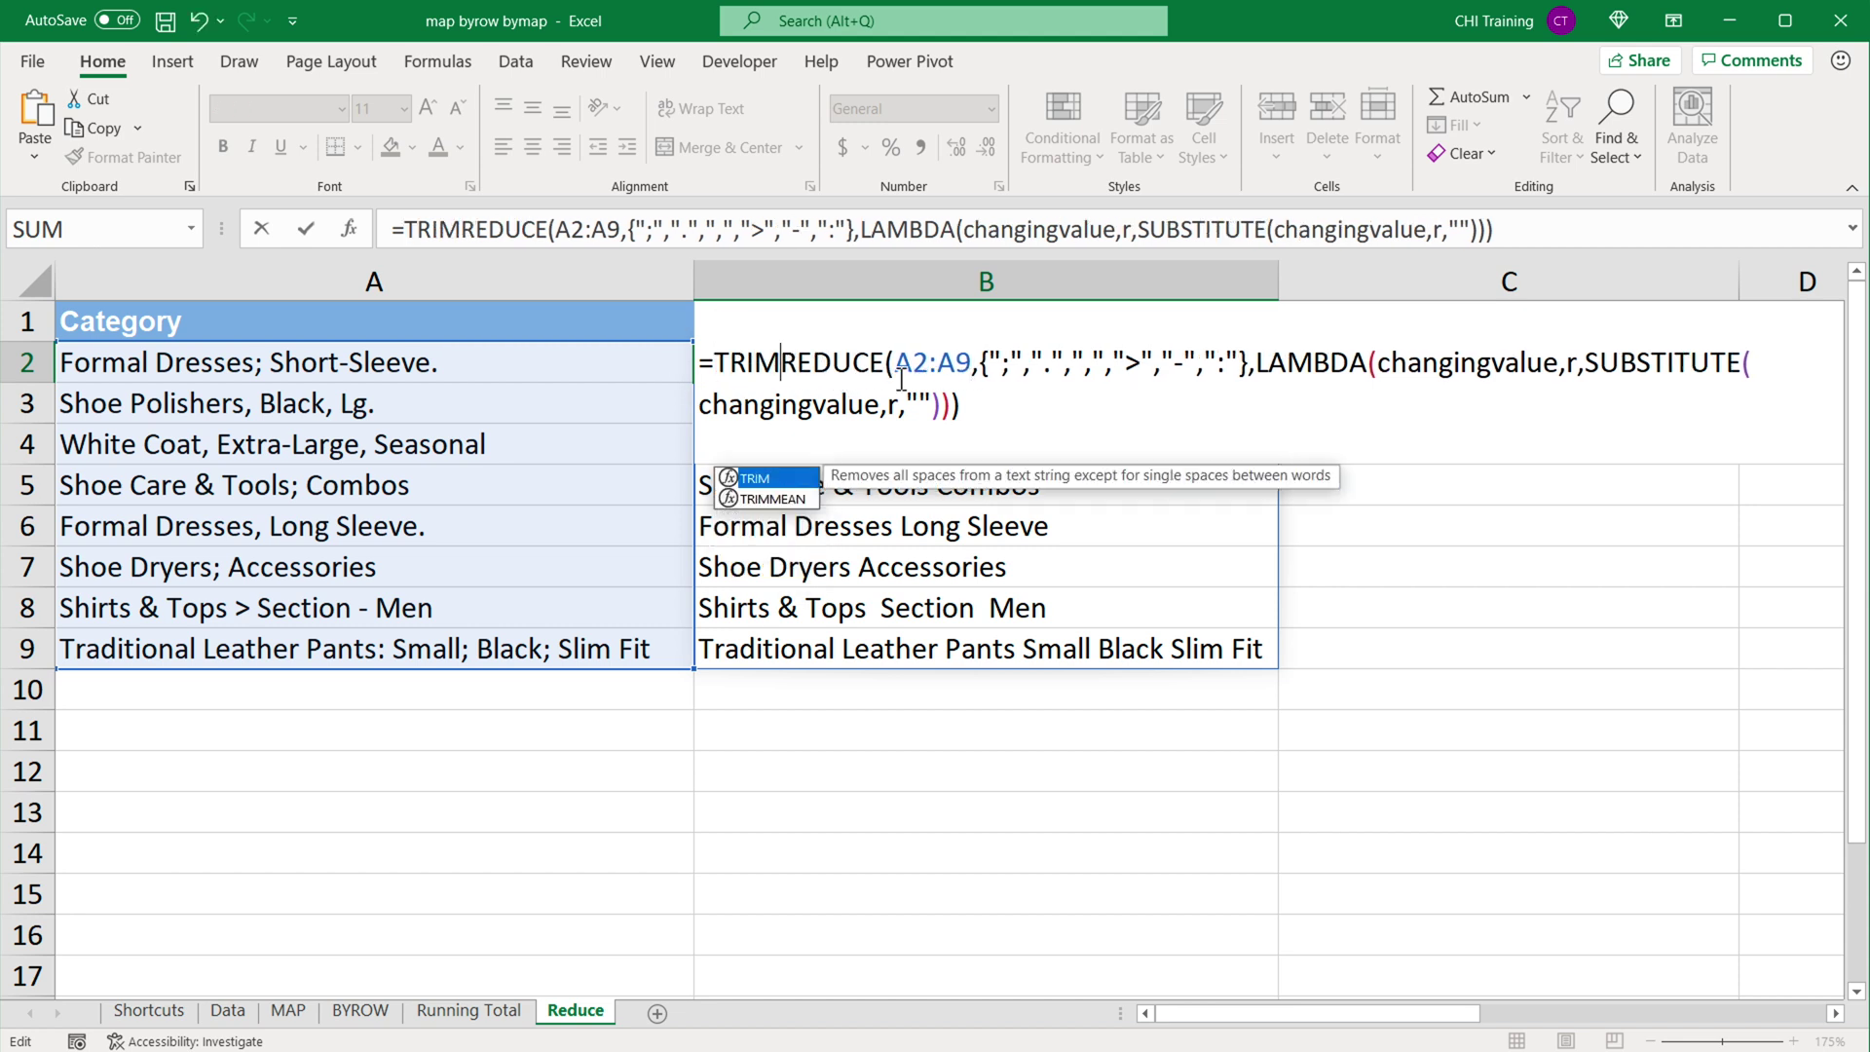
left_click(1010, 407)
type(")")
key("Return")
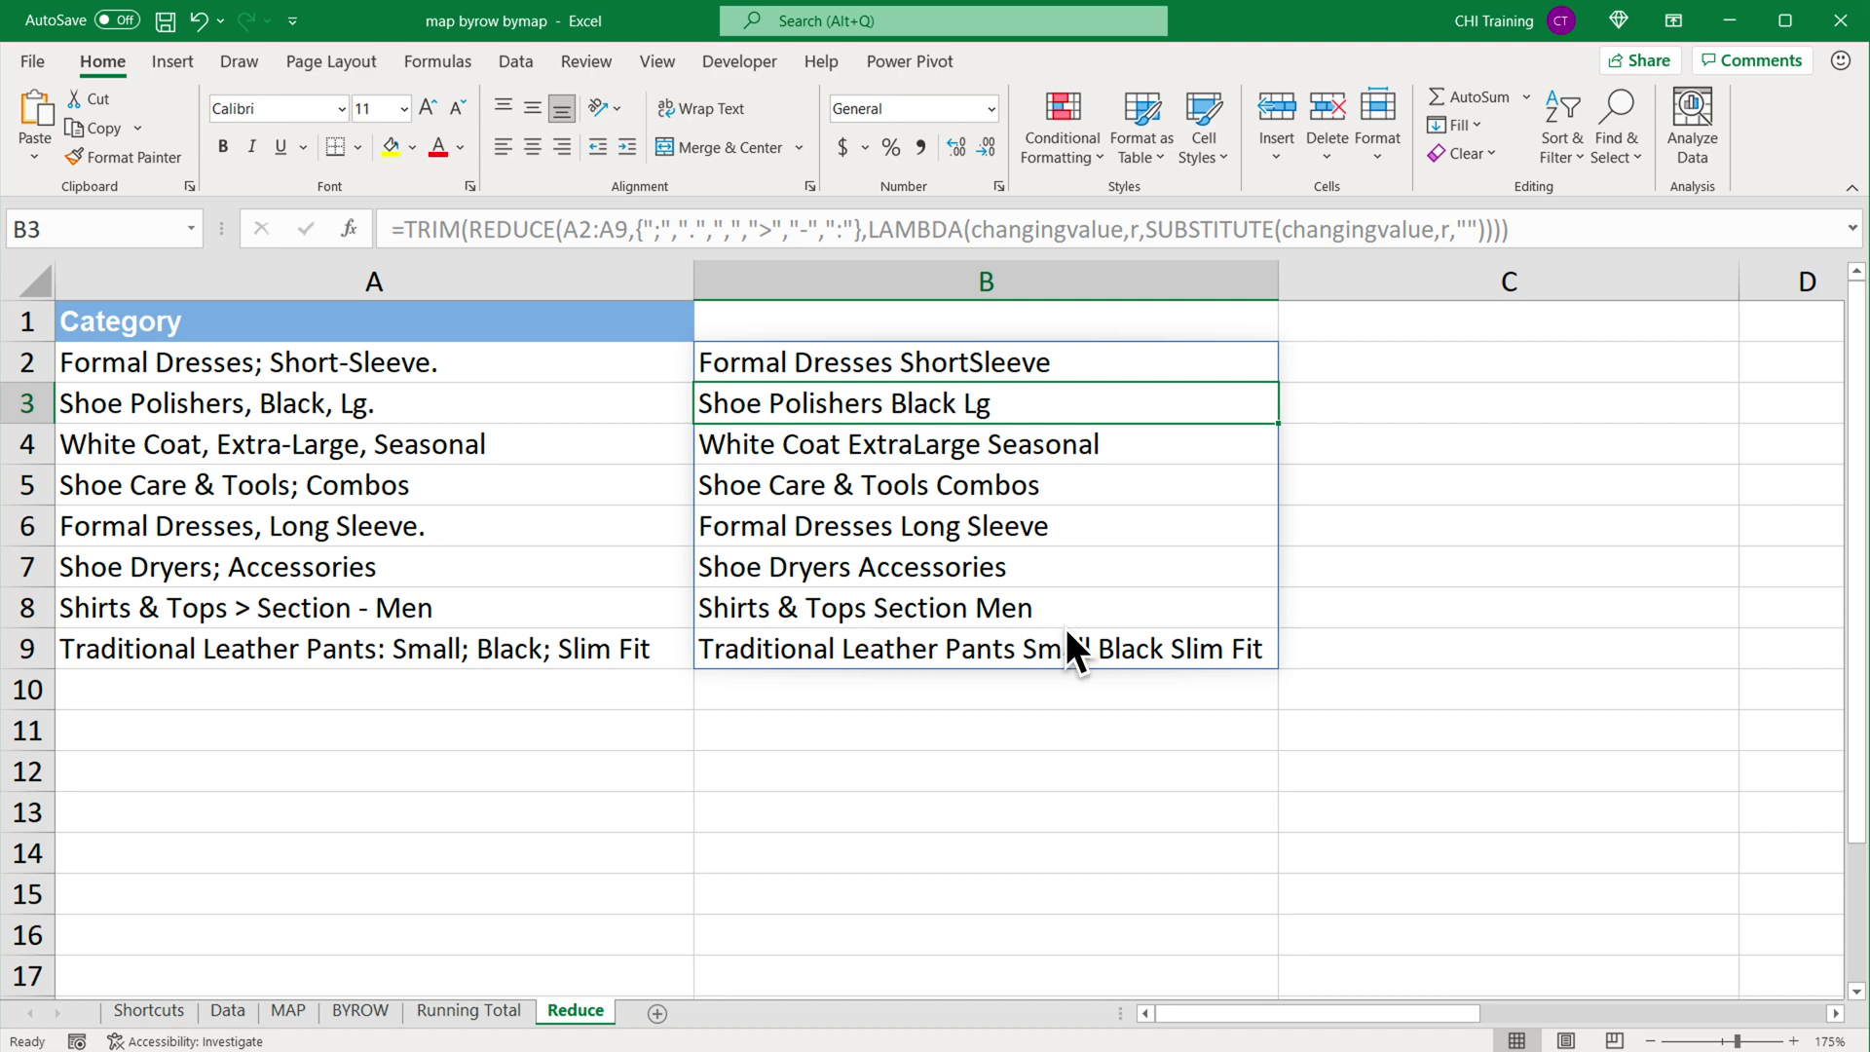
Open the complete TRIM and REDUCE formula in B2 for review.
left_click(859, 364)
double_click(859, 365)
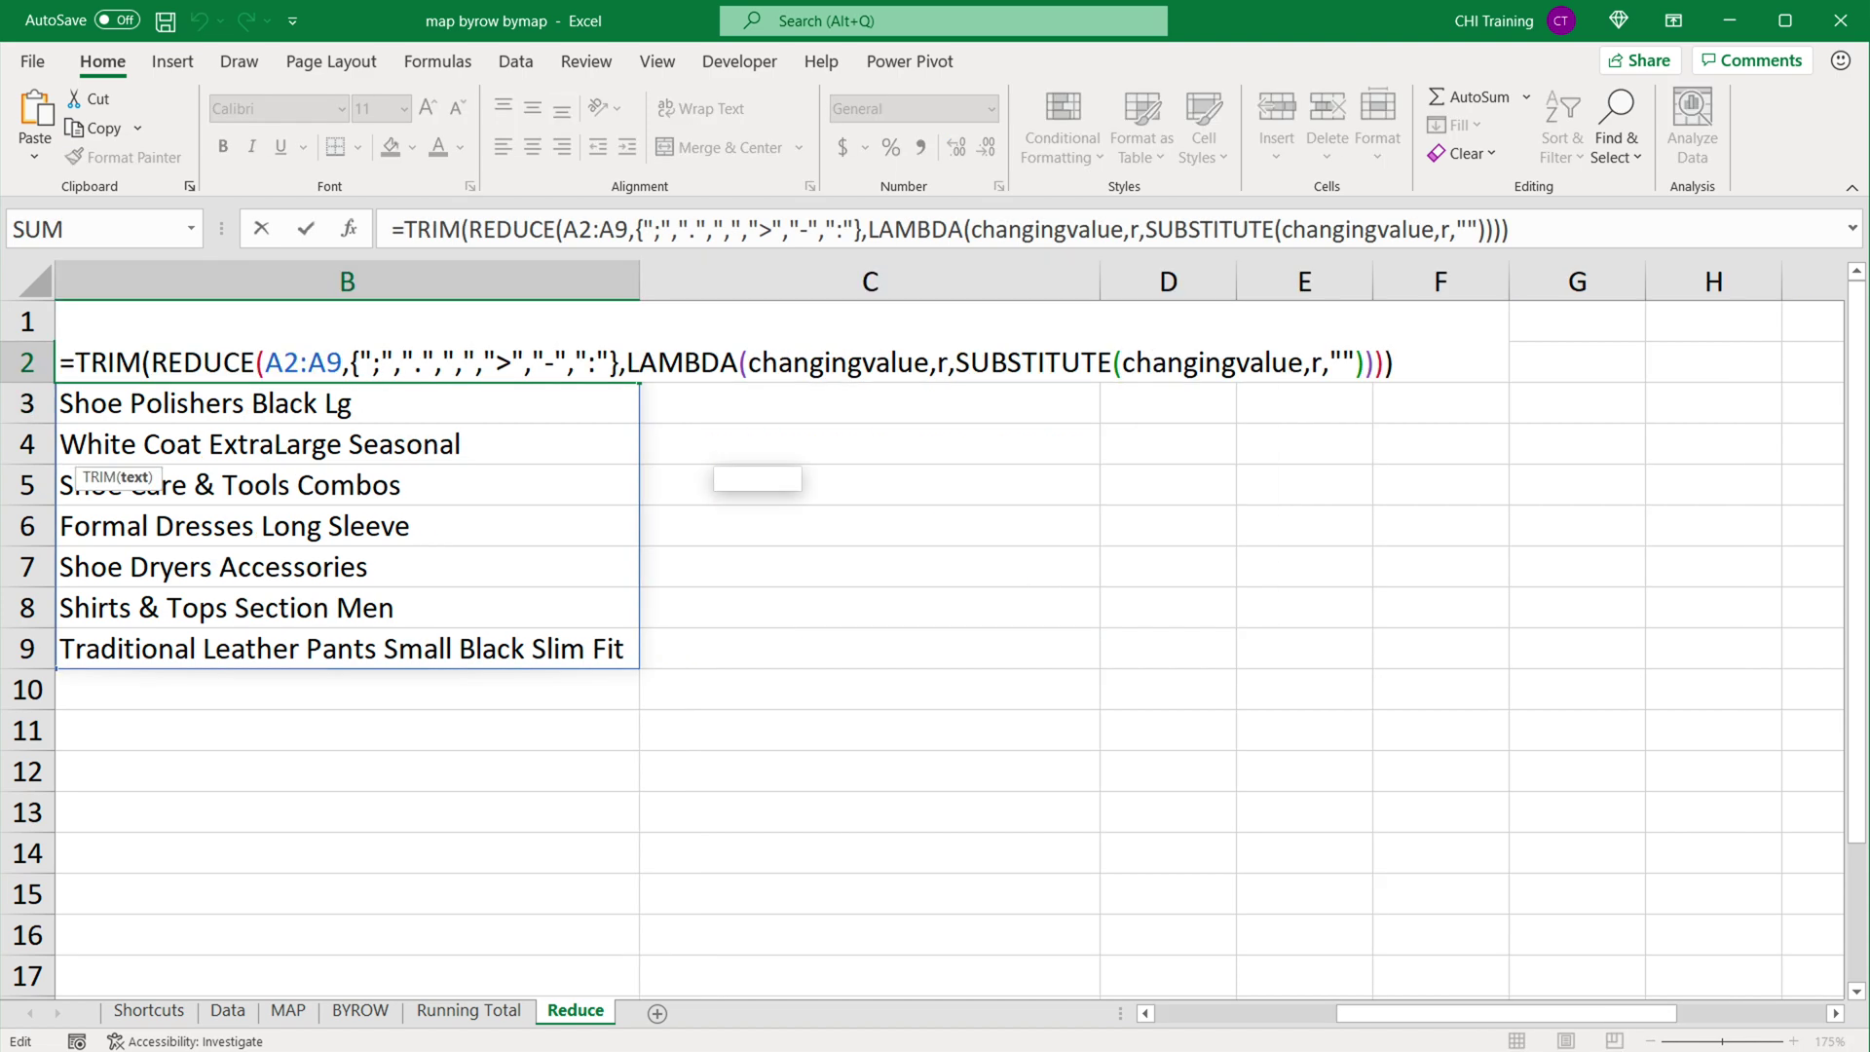